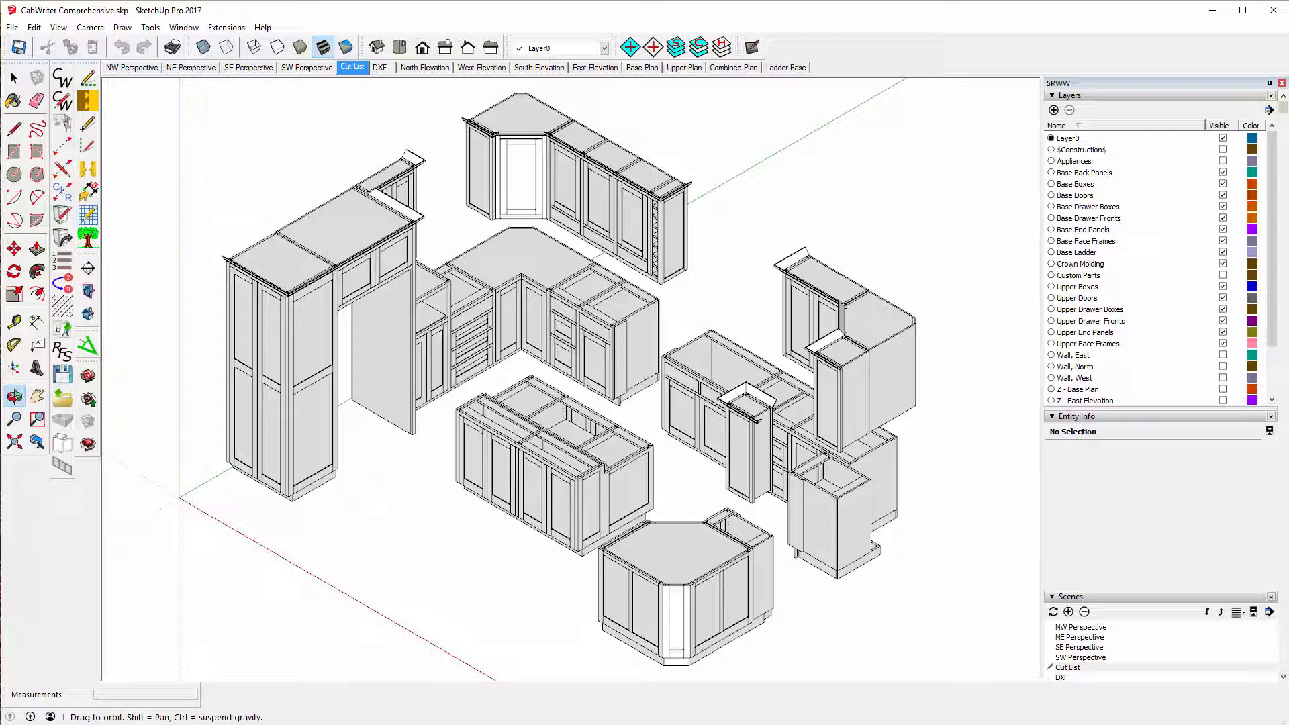
- Switch to the SketchUp Comprehensive Course Model window and add a guide line 24 inches from the tall outer end panel's bottom edge, toward the origin
mouse_move(608, 723)
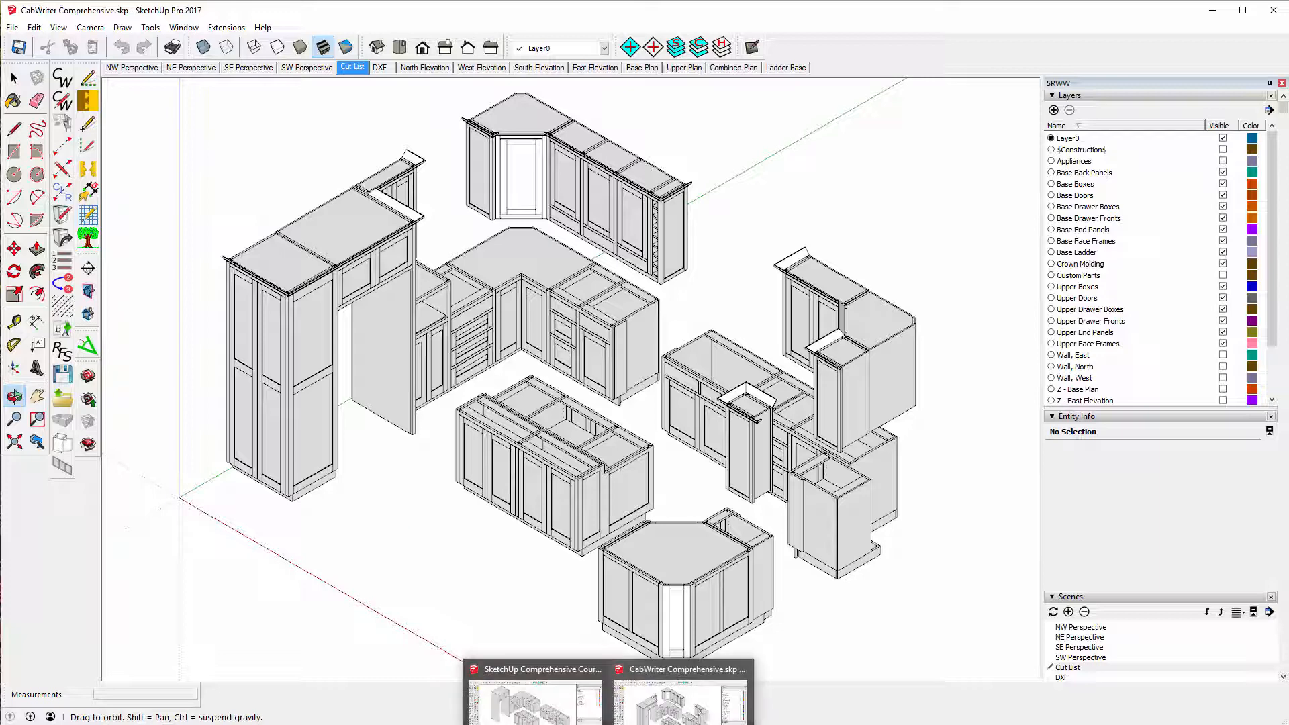
click(542, 721)
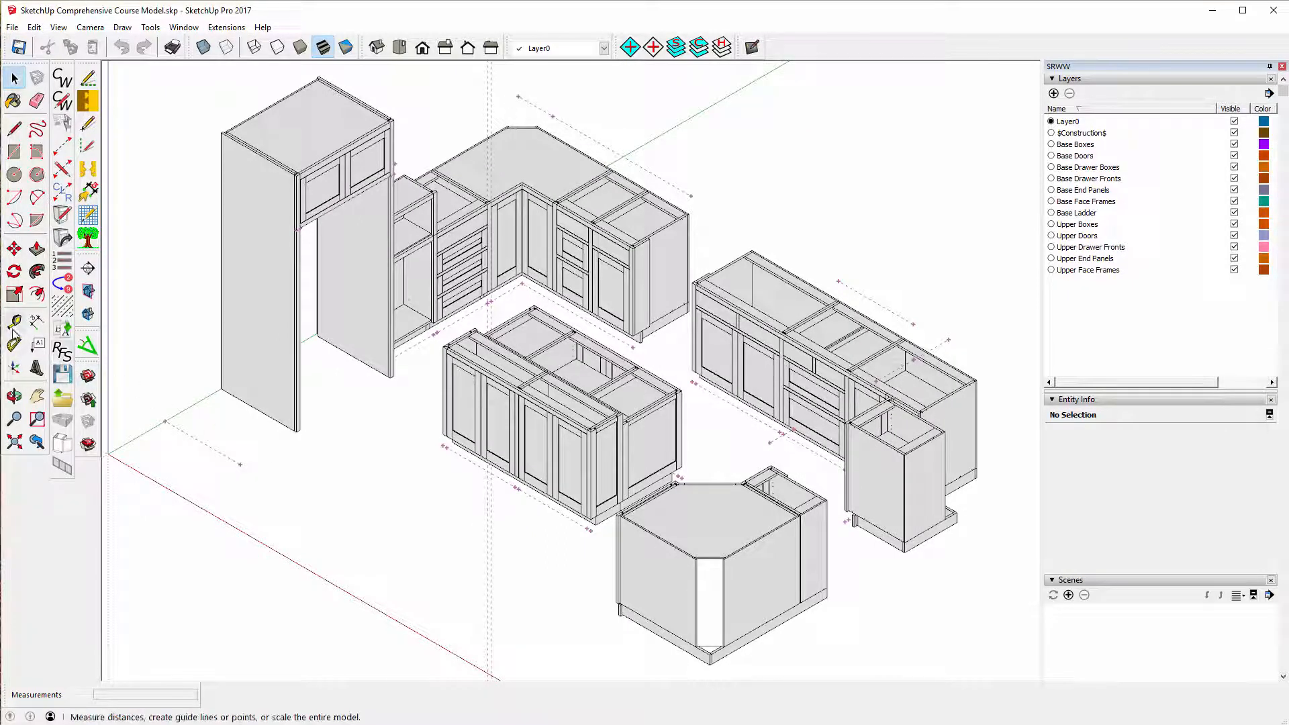
click(14, 325)
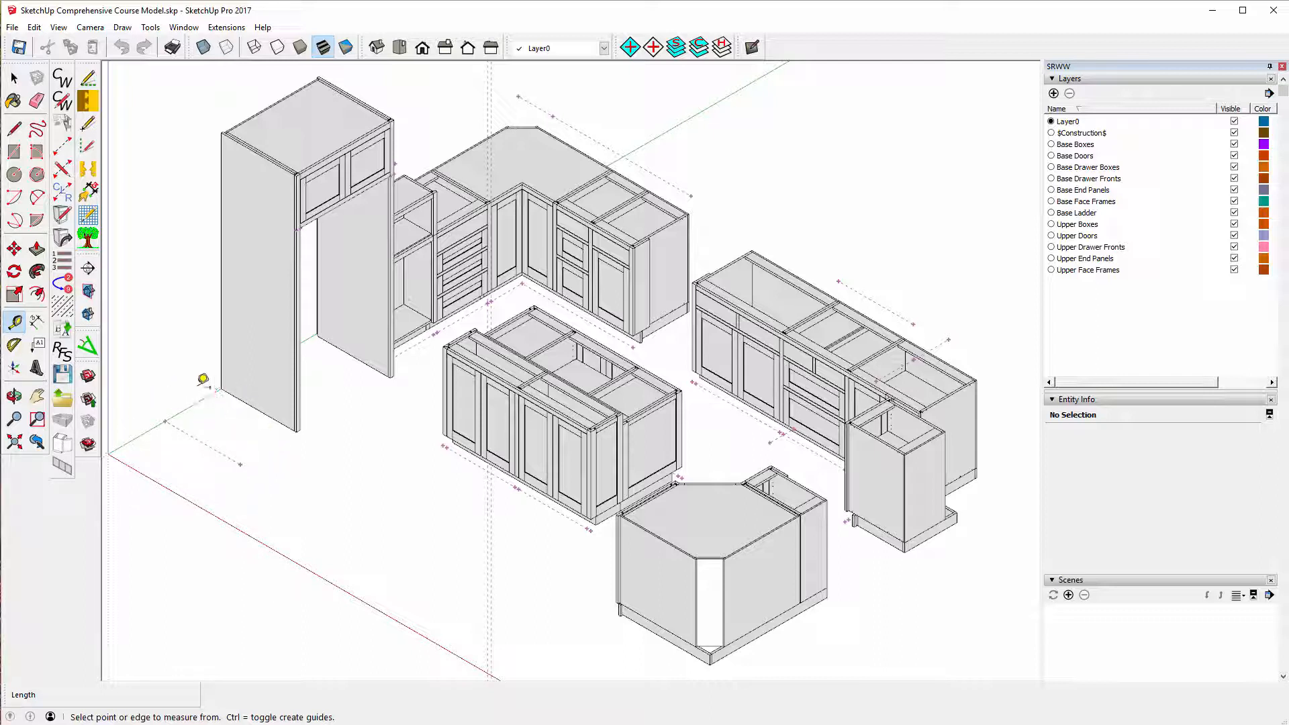
click(241, 464)
click(255, 397)
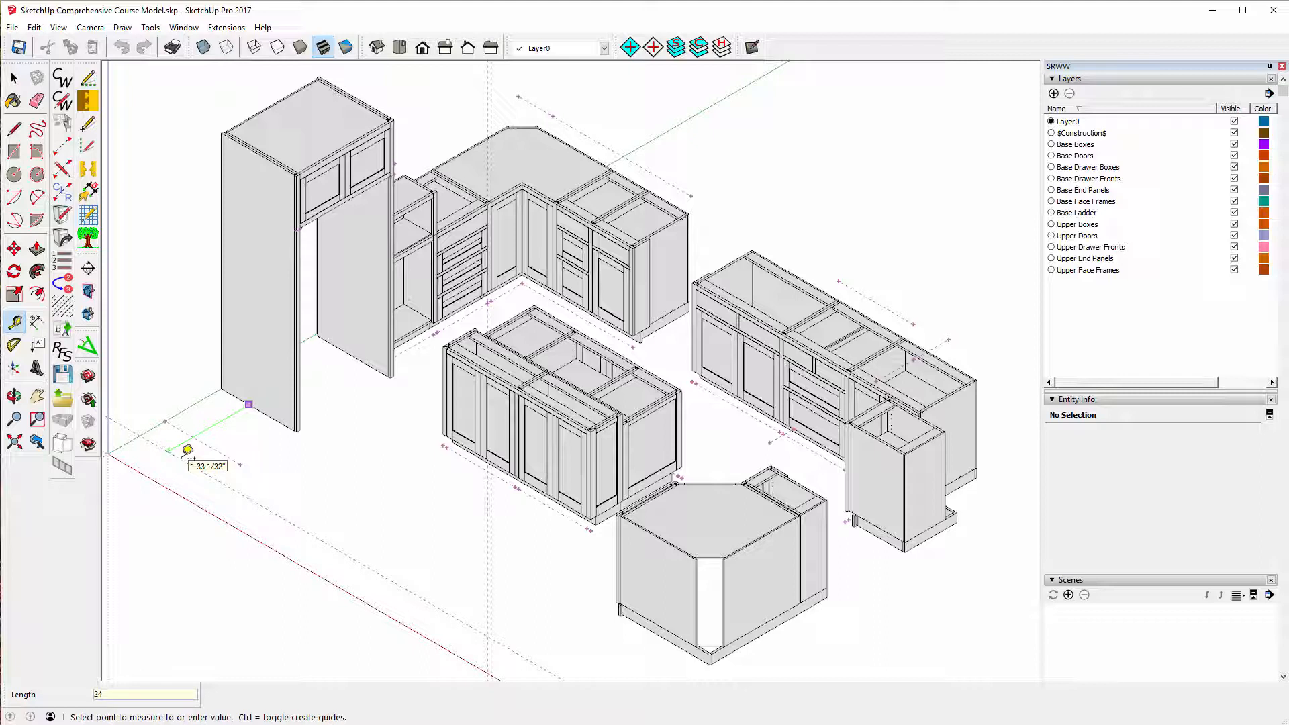
key(Return)
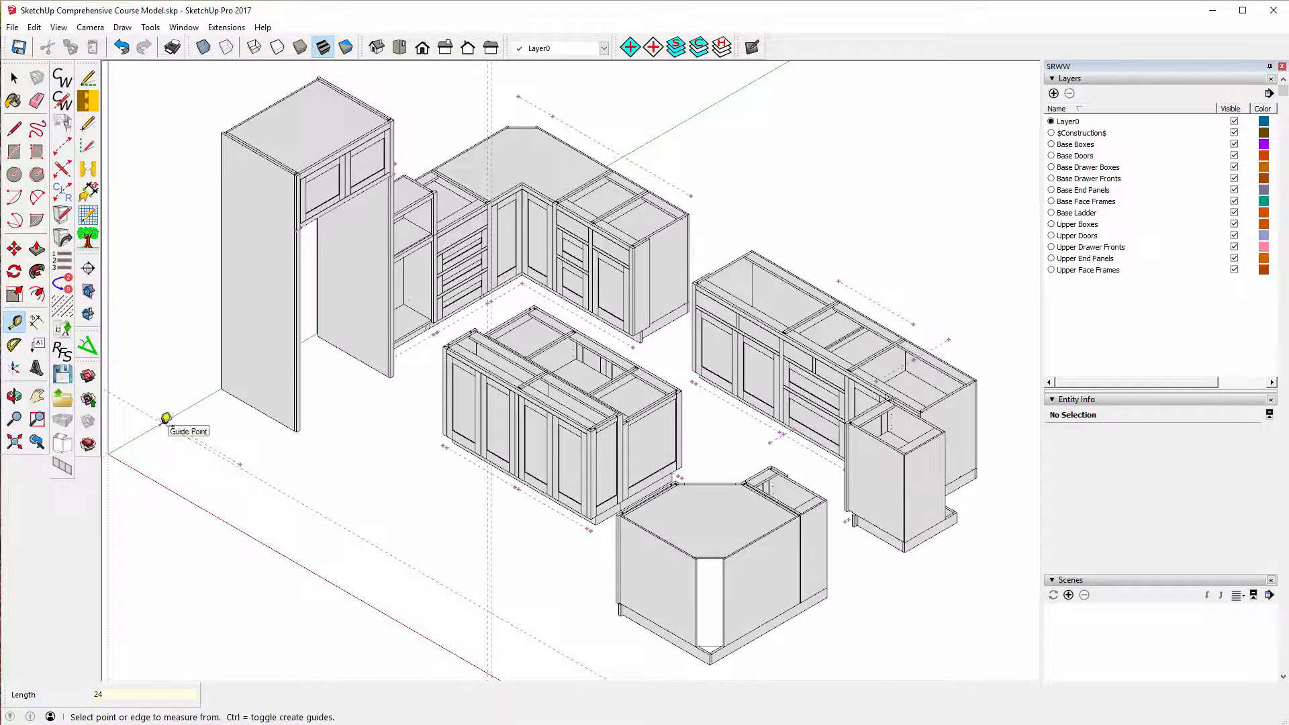
- Add a guide line parallel to the green axis, flush with the tall end panel's front bottom edge, crossing the 24-inch guide
scroll(164, 423, up, 5)
scroll(160, 433, up, 2)
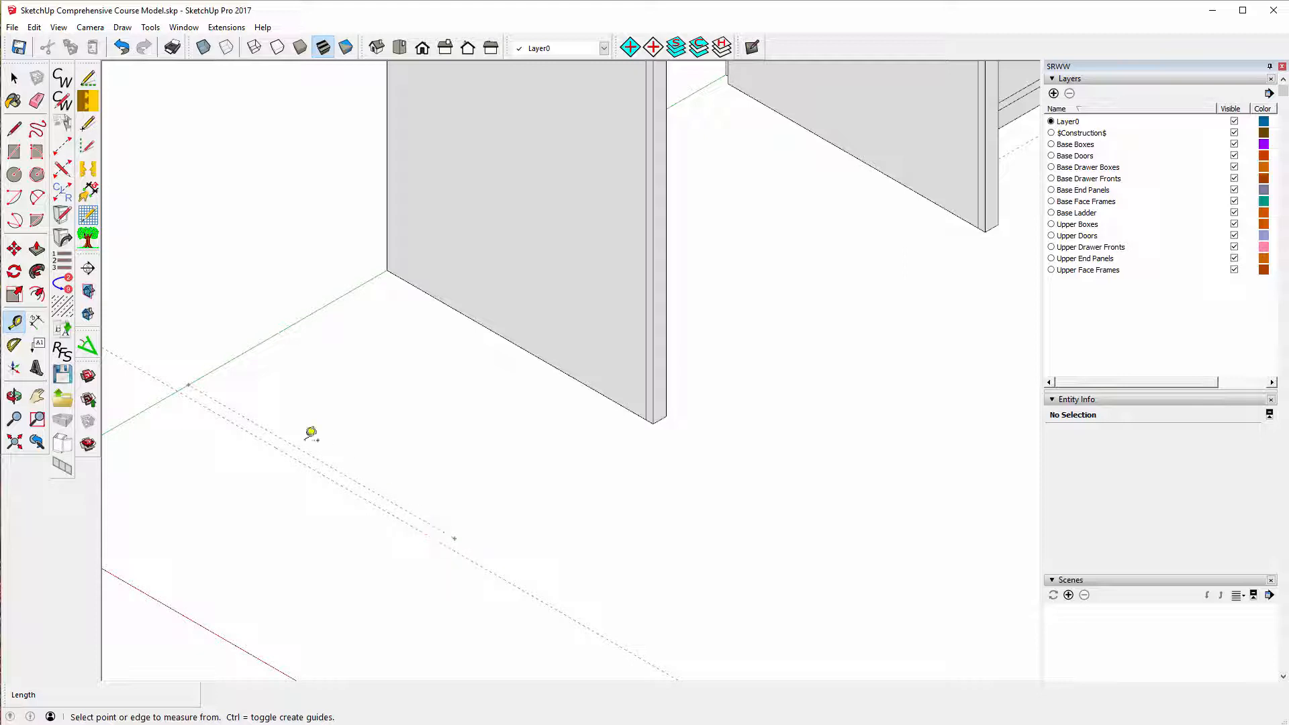
scroll(713, 414, up, 3)
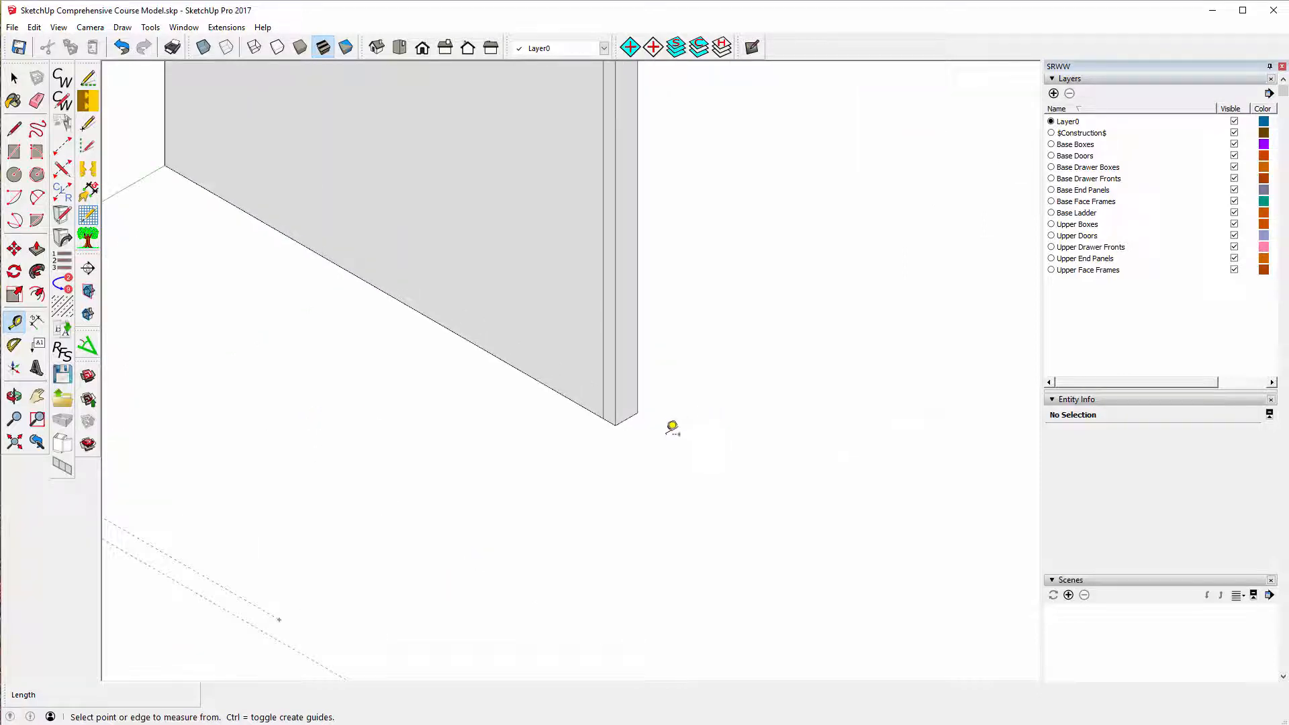
click(634, 411)
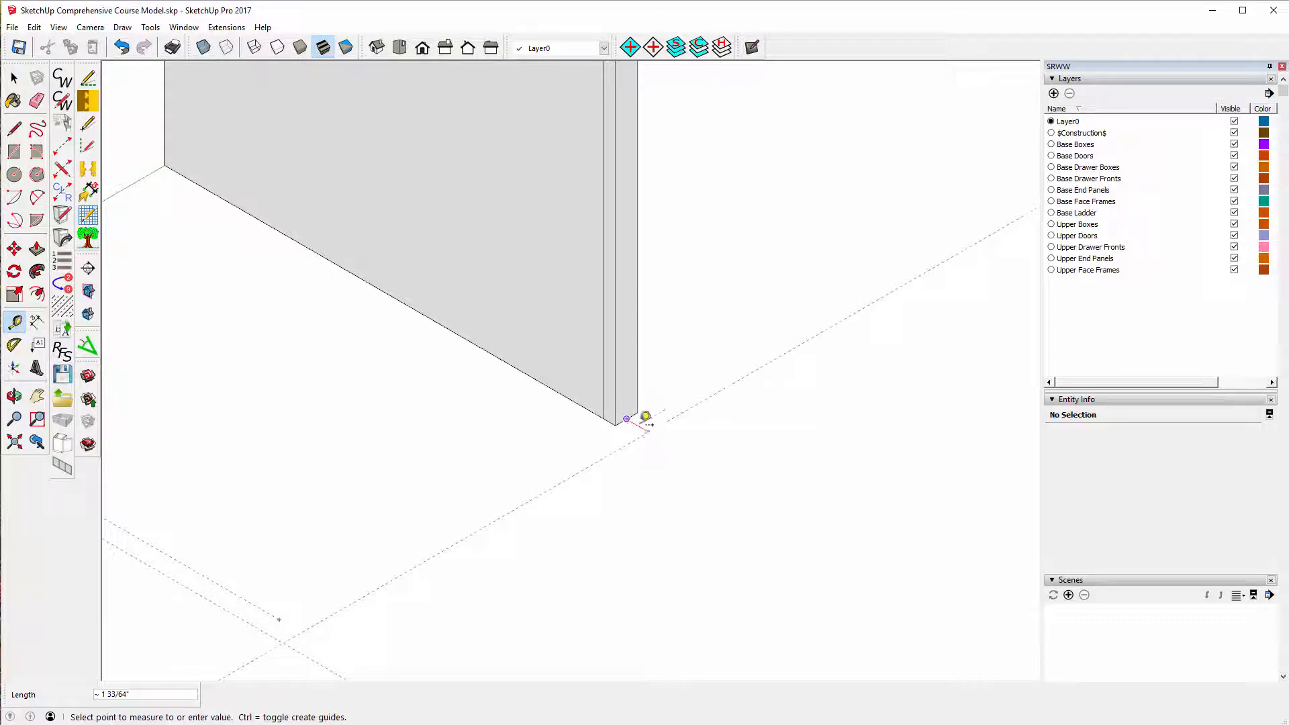
scroll(216, 517, down, 2)
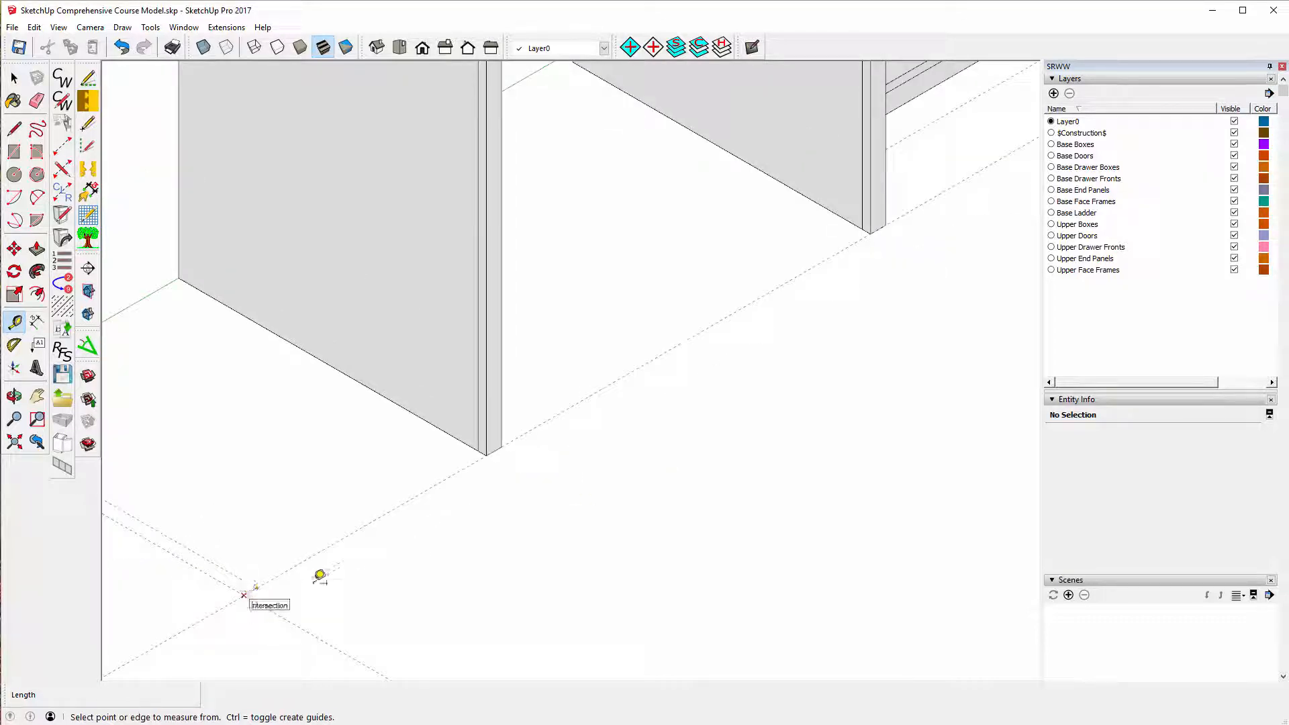
scroll(647, 516, down, 1)
scroll(648, 516, down, 1)
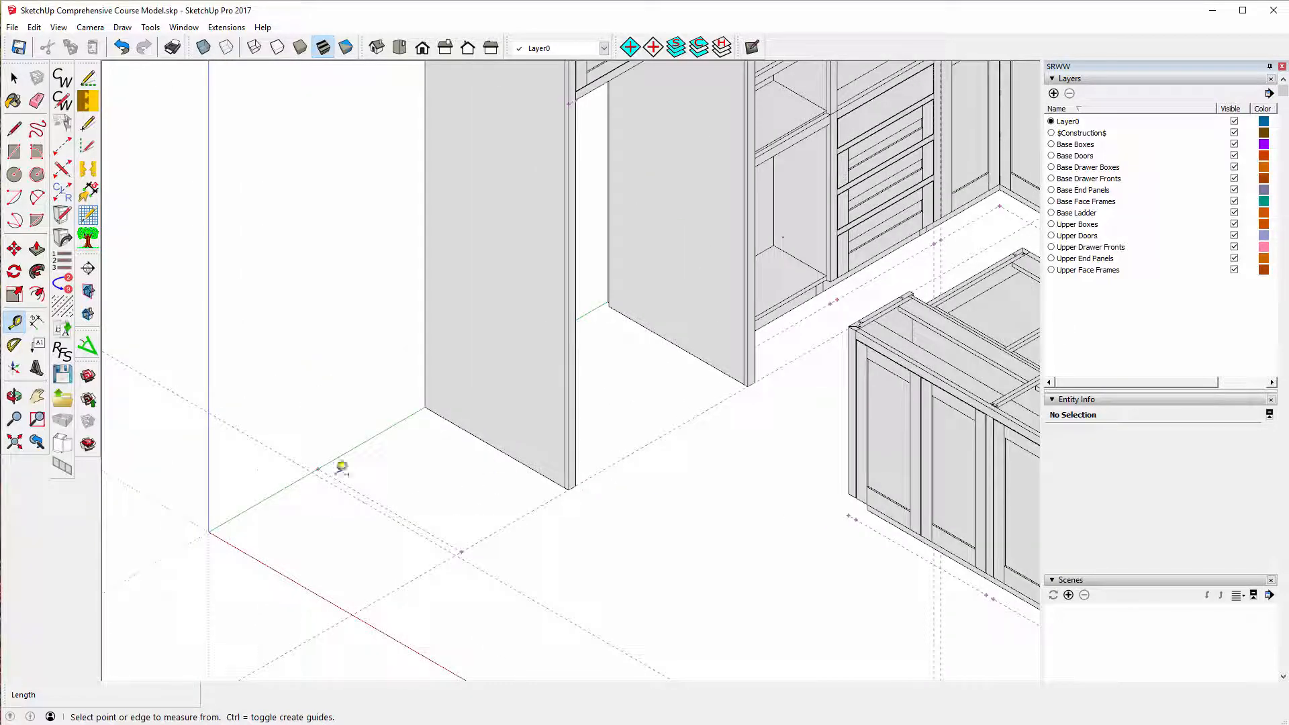
- Reload the CabWriter factory settings and acknowledge the reminder to save the file
click(63, 146)
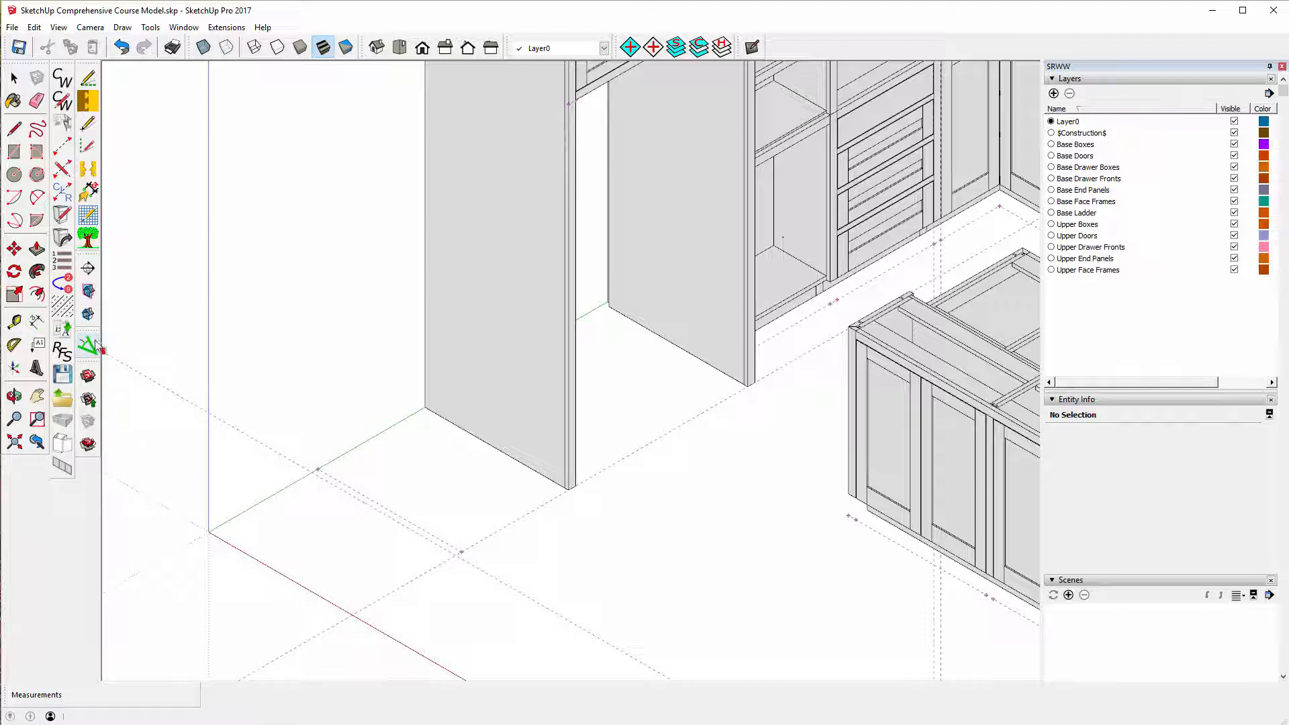
click(63, 355)
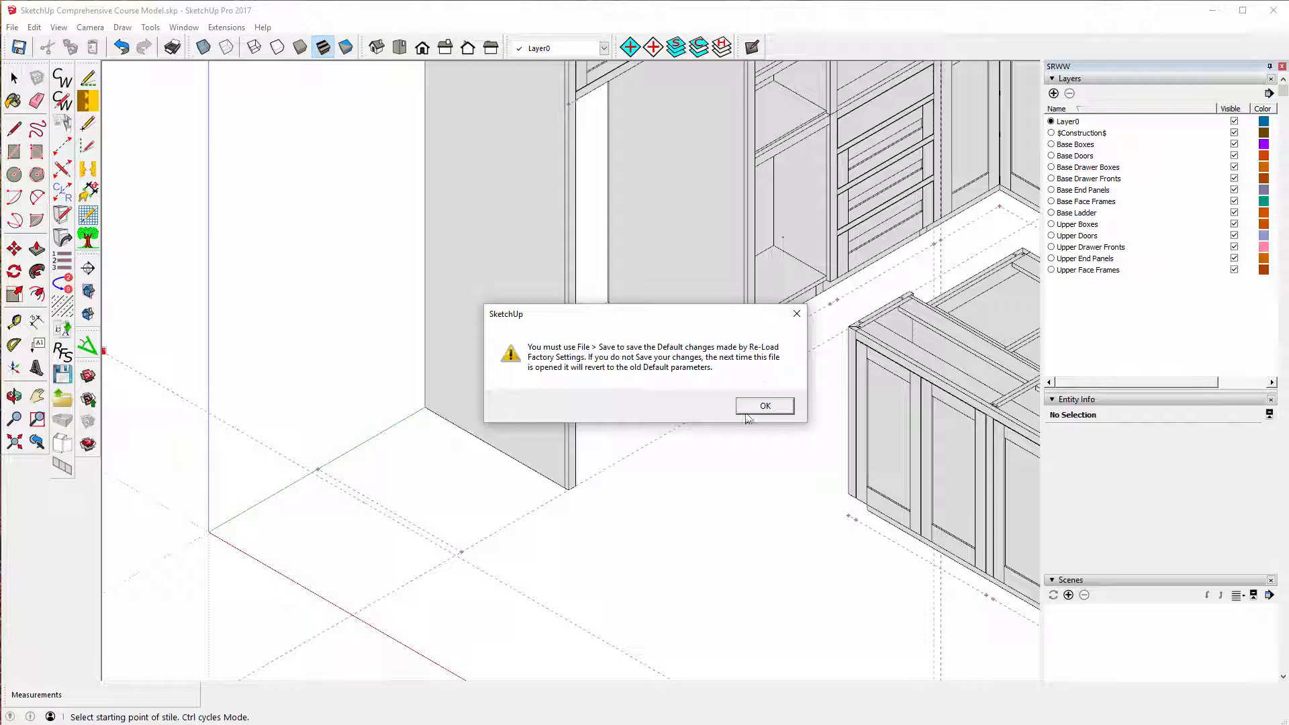
click(754, 406)
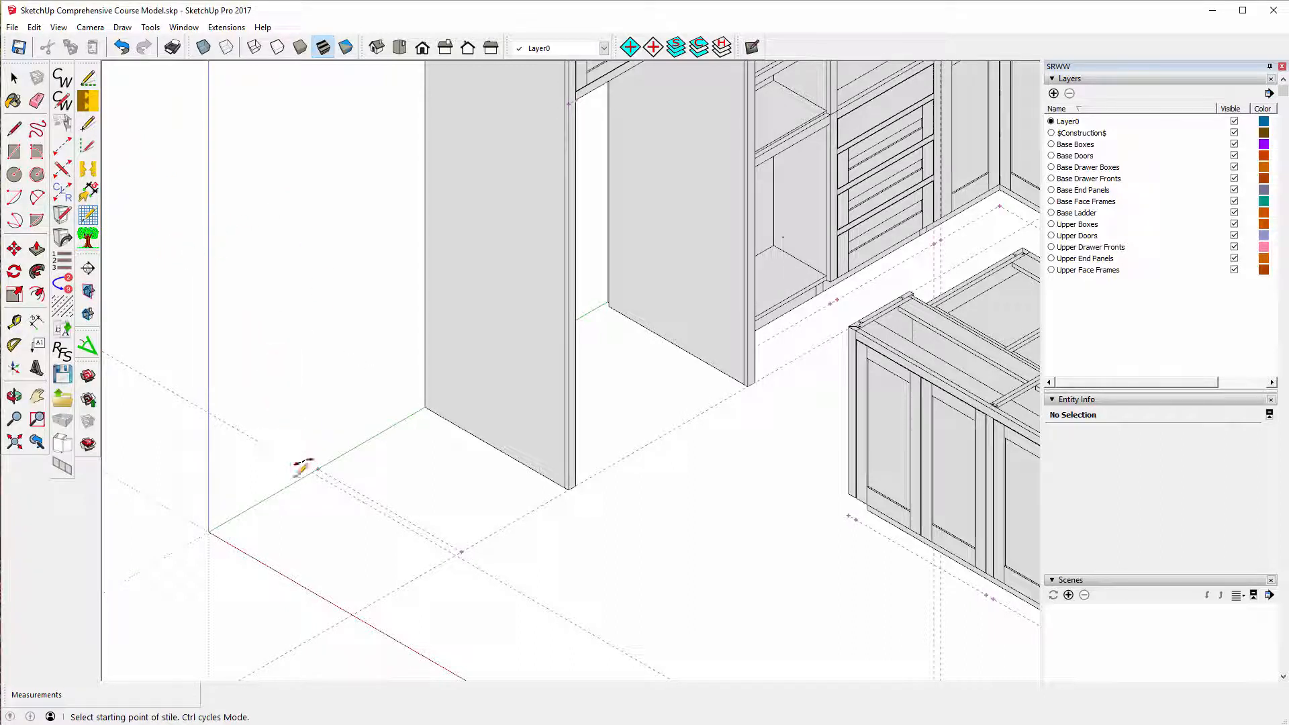
scroll(334, 446, up, 2)
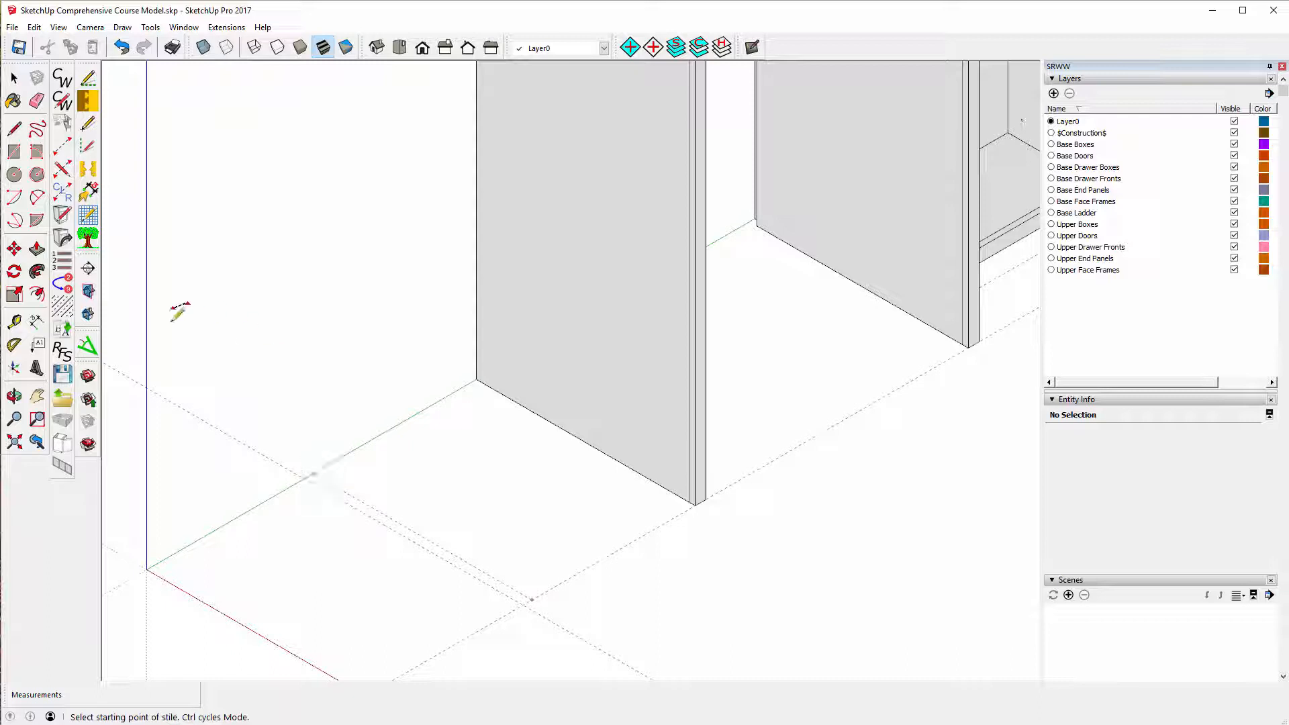
- Add a guide line with zero offset along the green axis
click(14, 325)
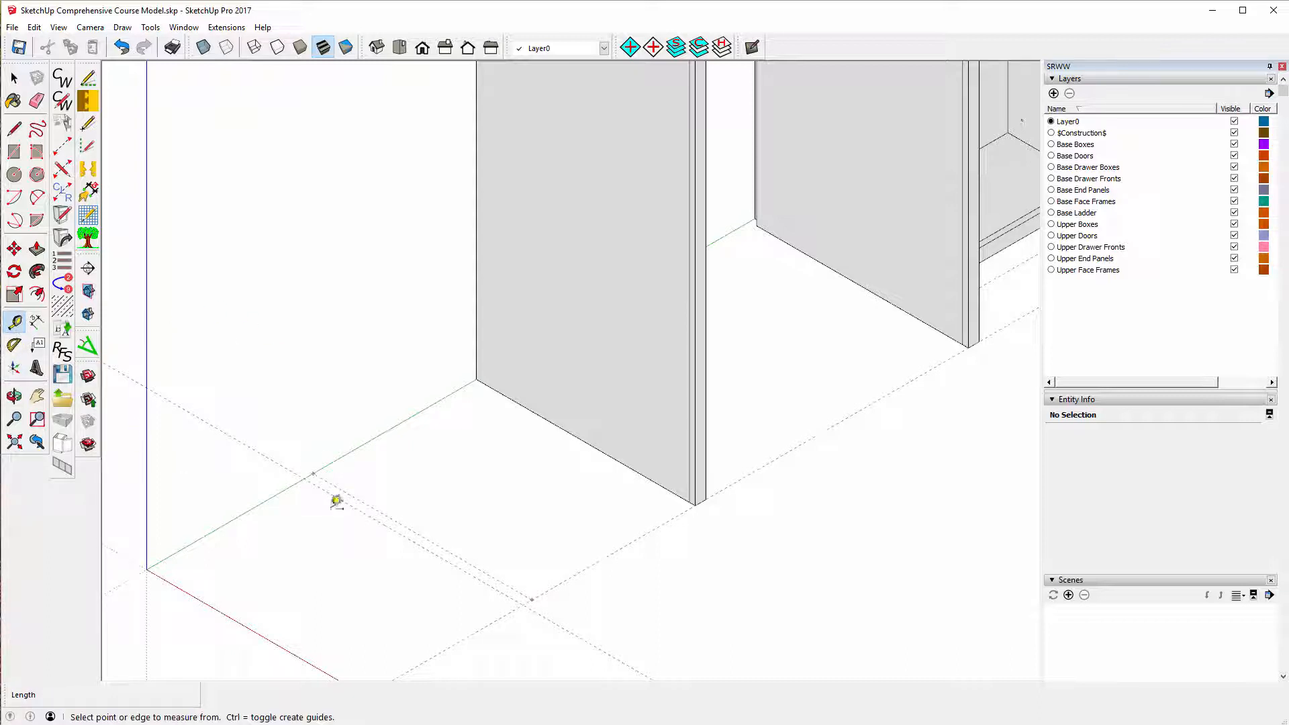
click(258, 502)
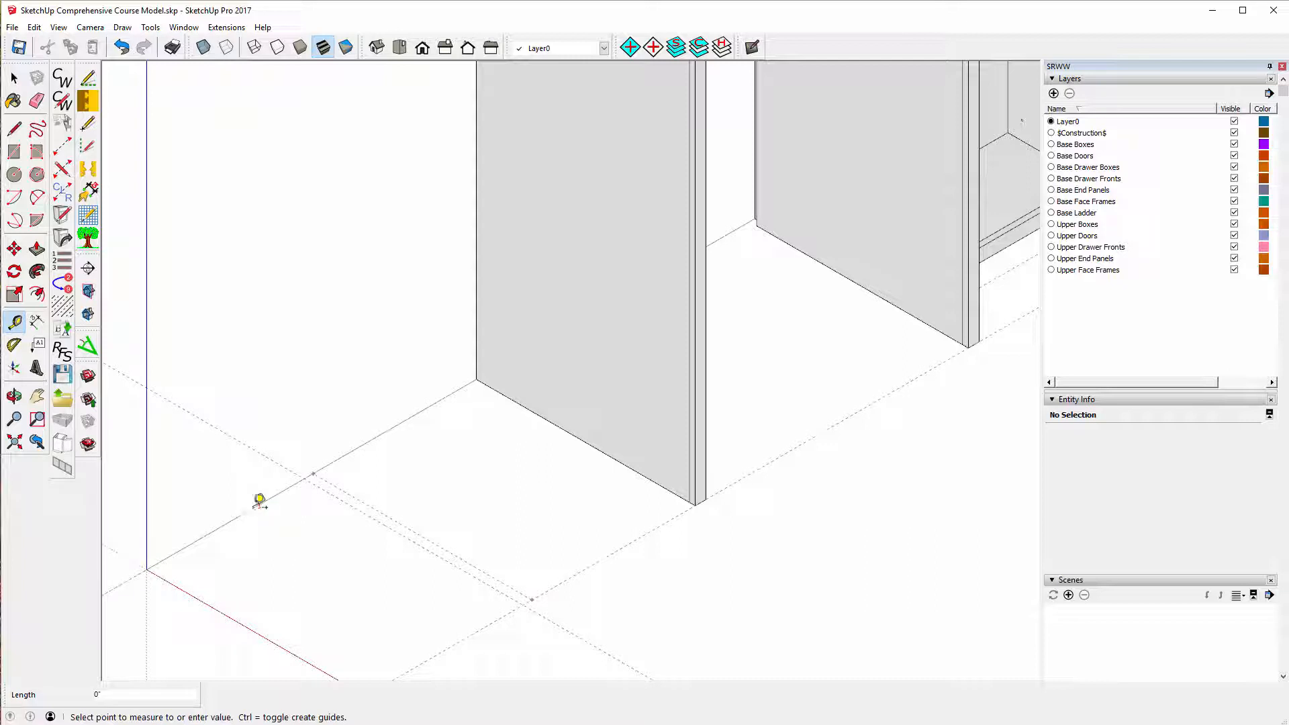
key(Escape)
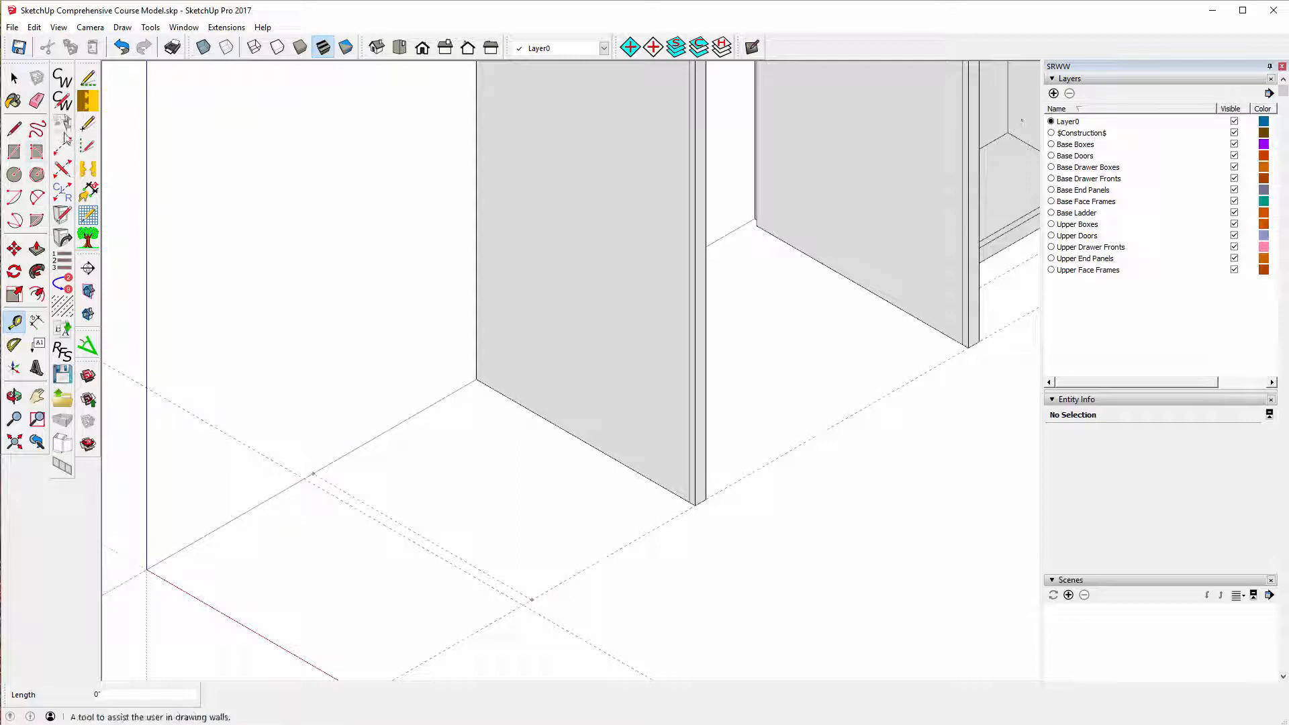
- Draw a Left End Wall stile starting where the 24-inch guide meets the green-axis guide
click(87, 144)
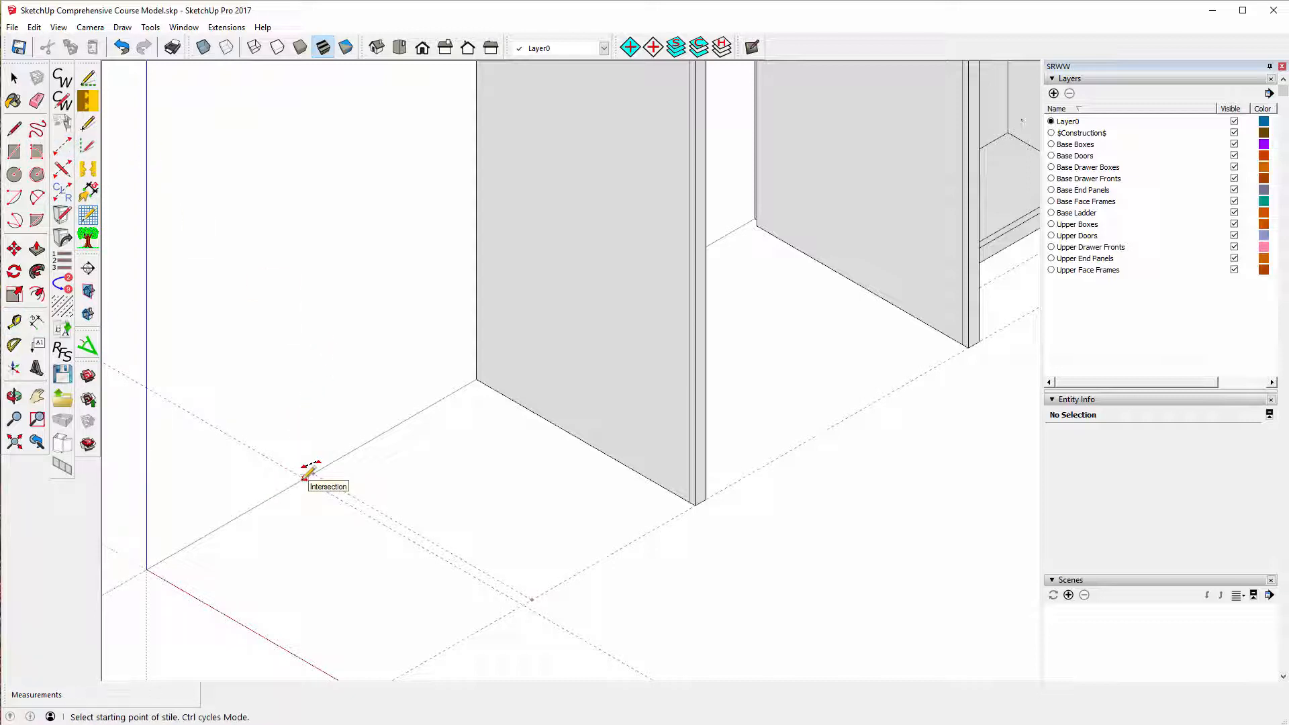
click(304, 476)
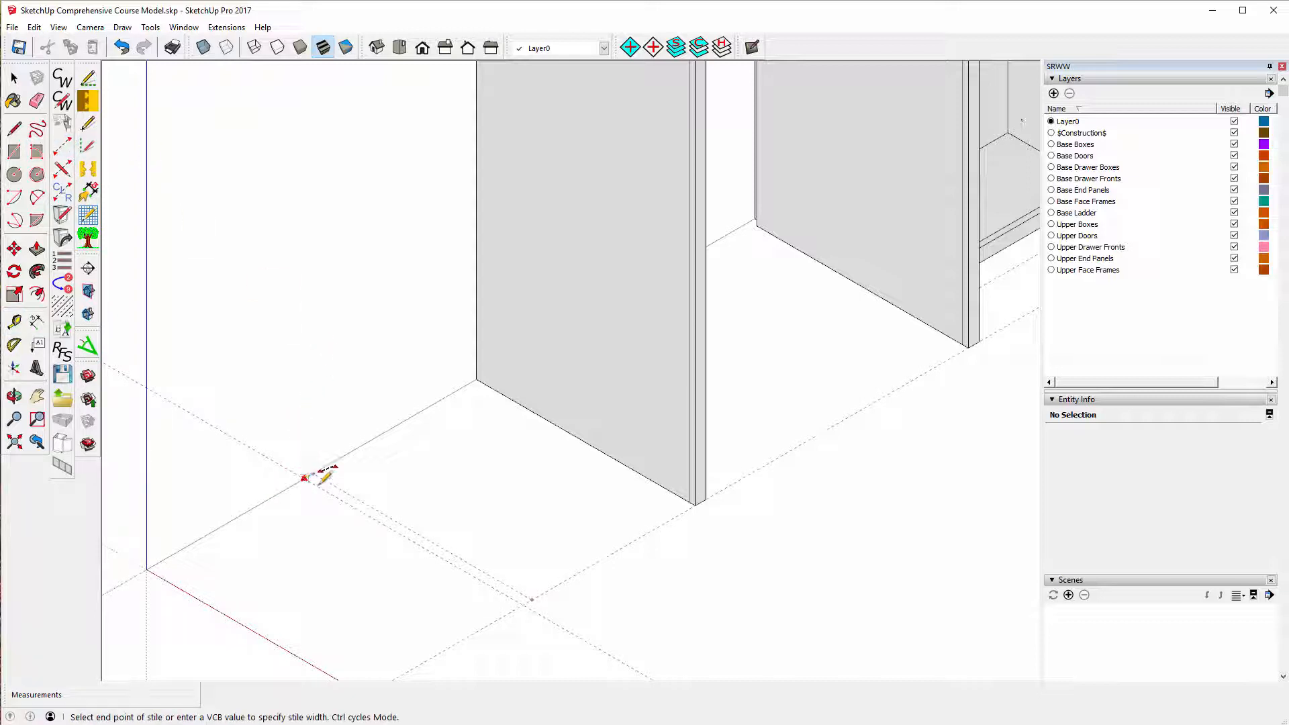
click(367, 514)
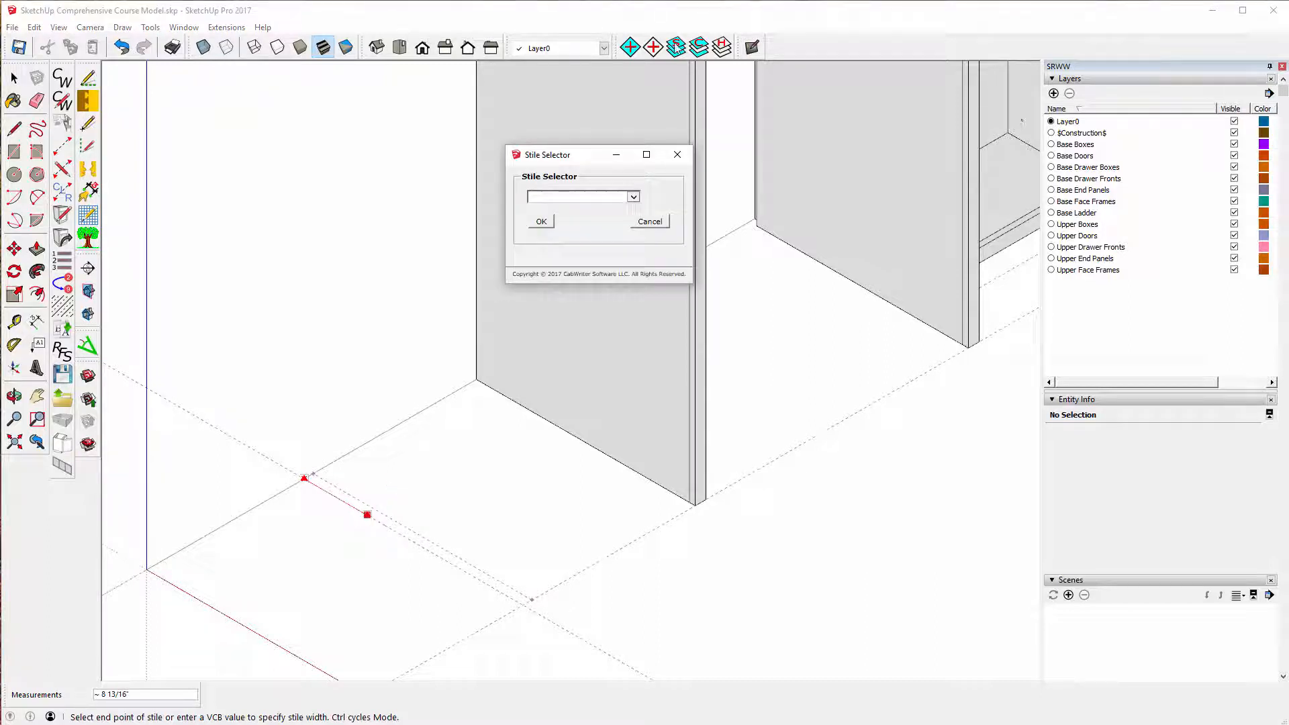
click(633, 198)
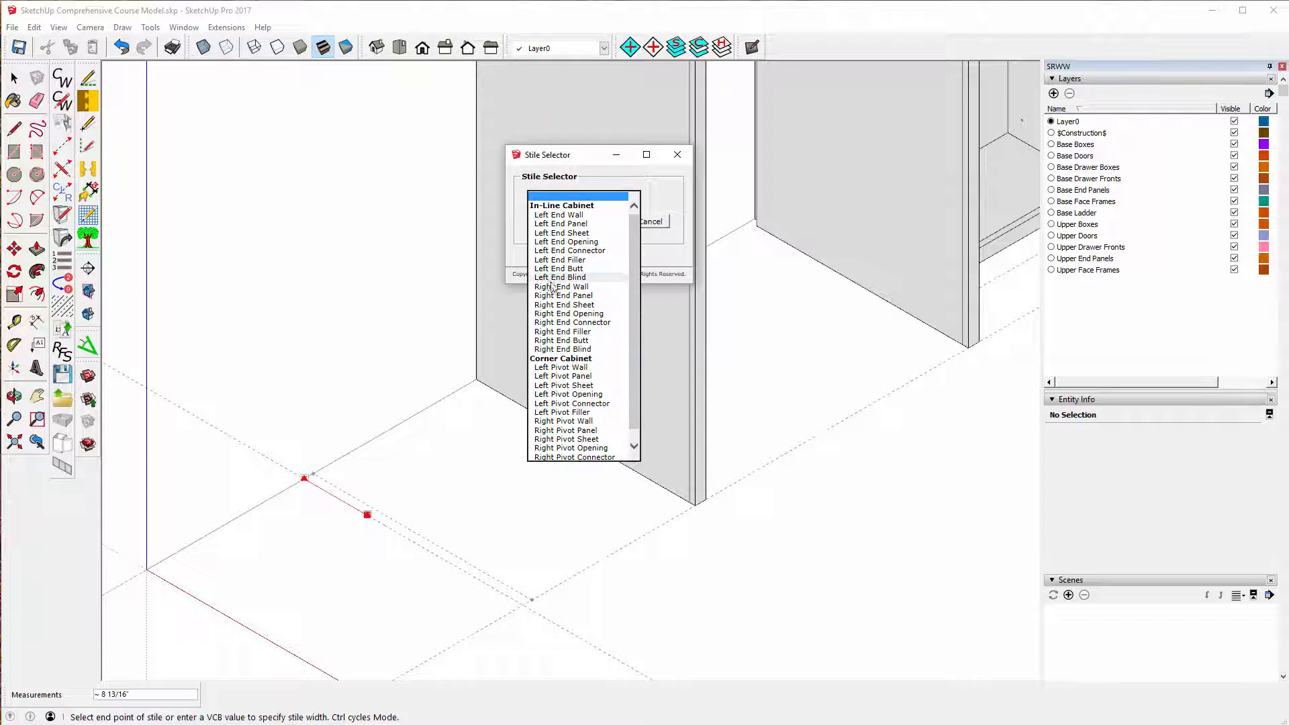
click(579, 215)
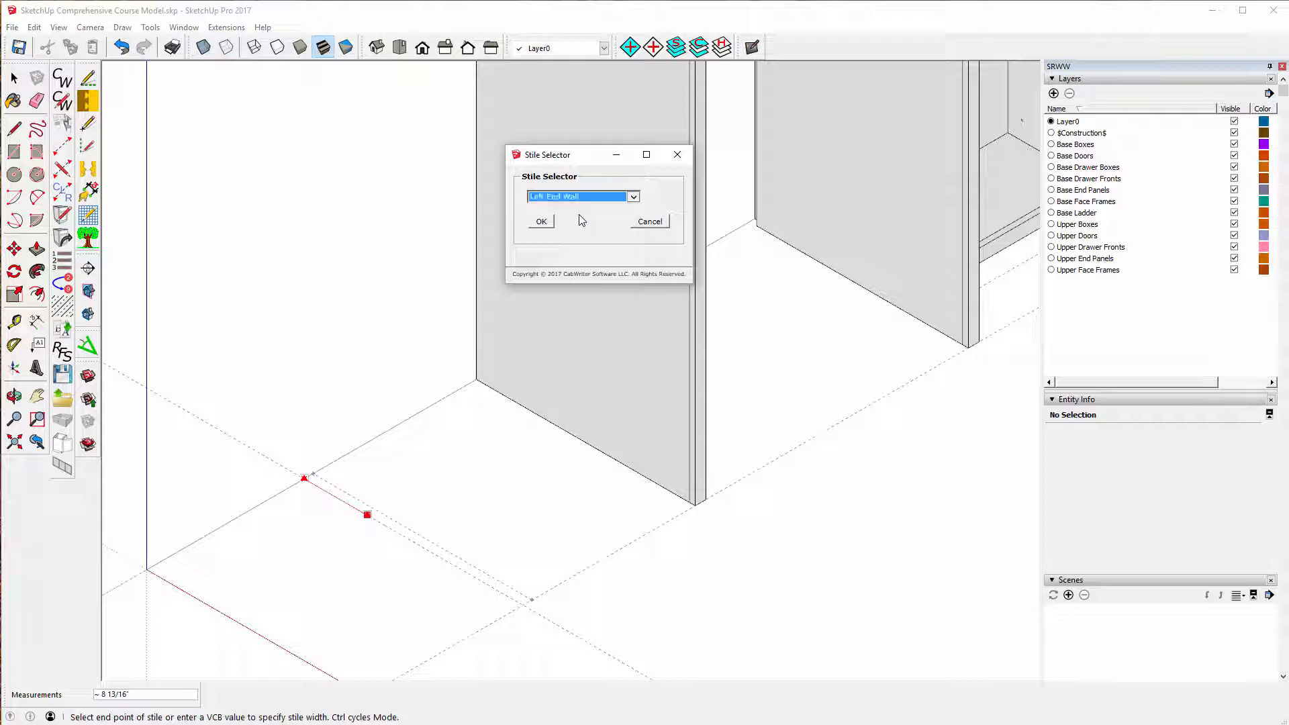
click(541, 222)
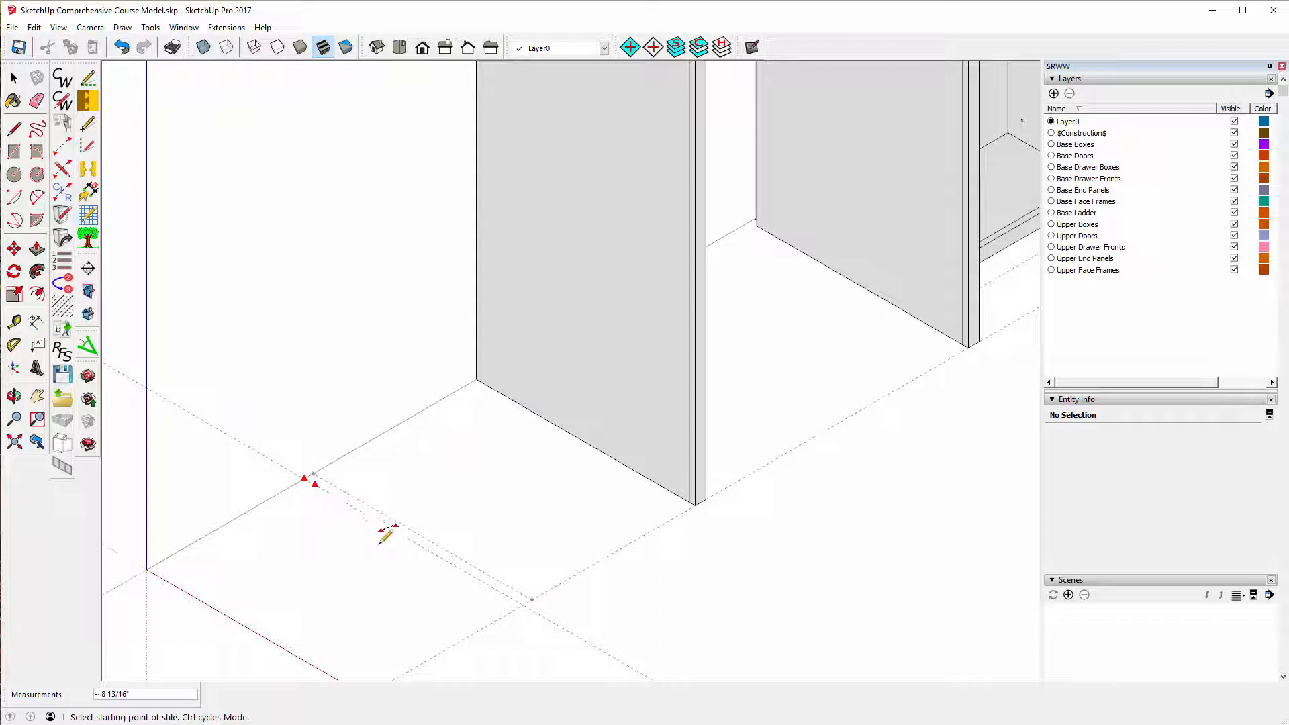
- Draw a Right End Panel stile starting where the 24-inch guide meets the front guide
click(523, 603)
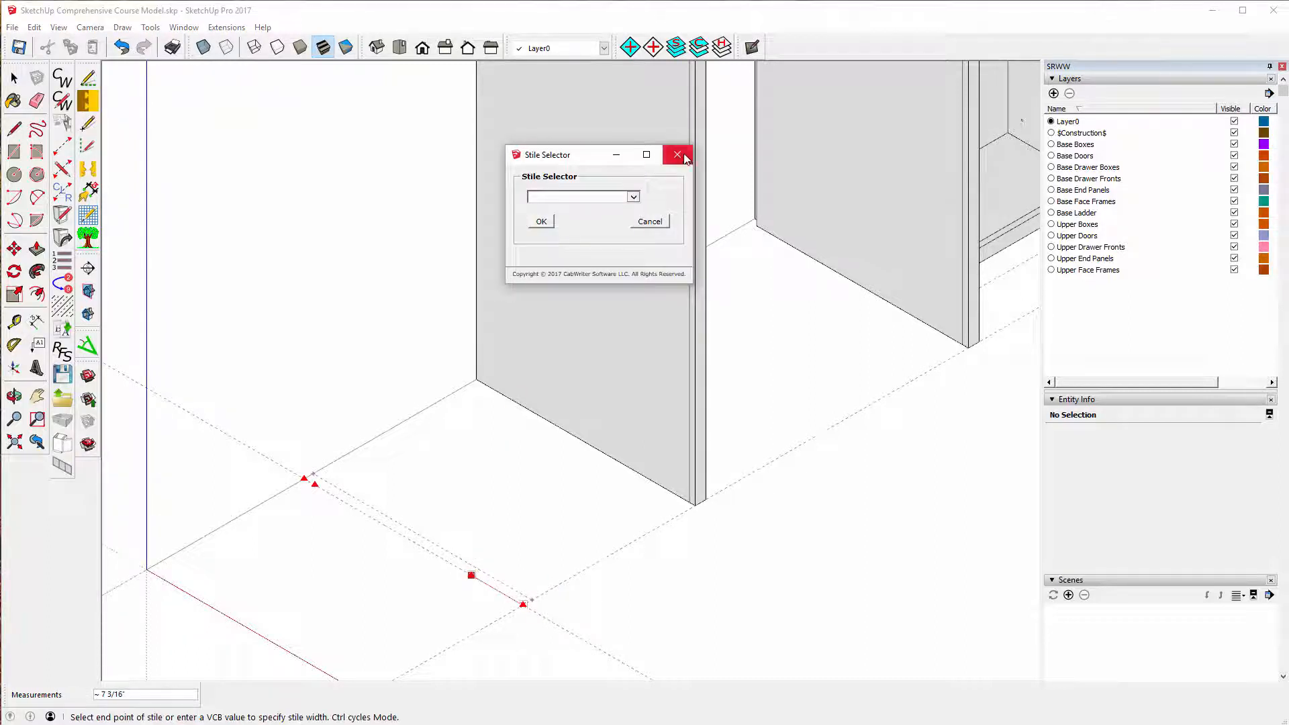
click(637, 200)
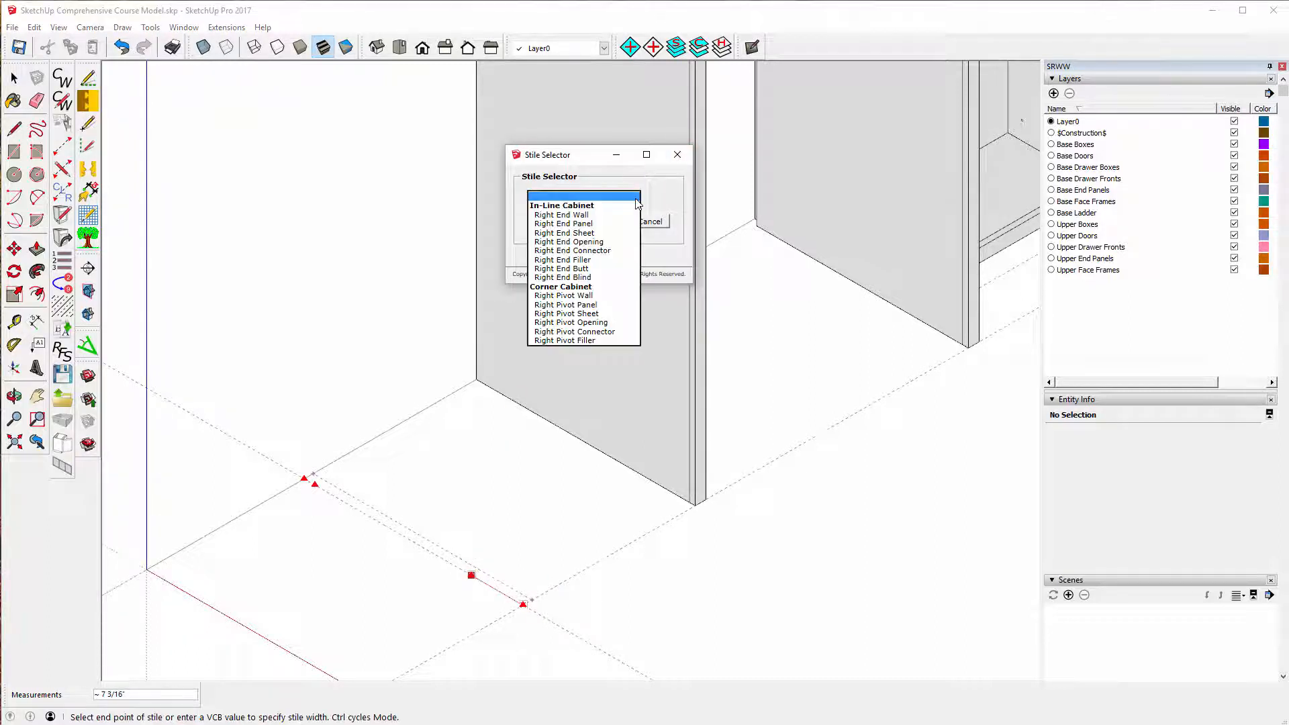
click(584, 225)
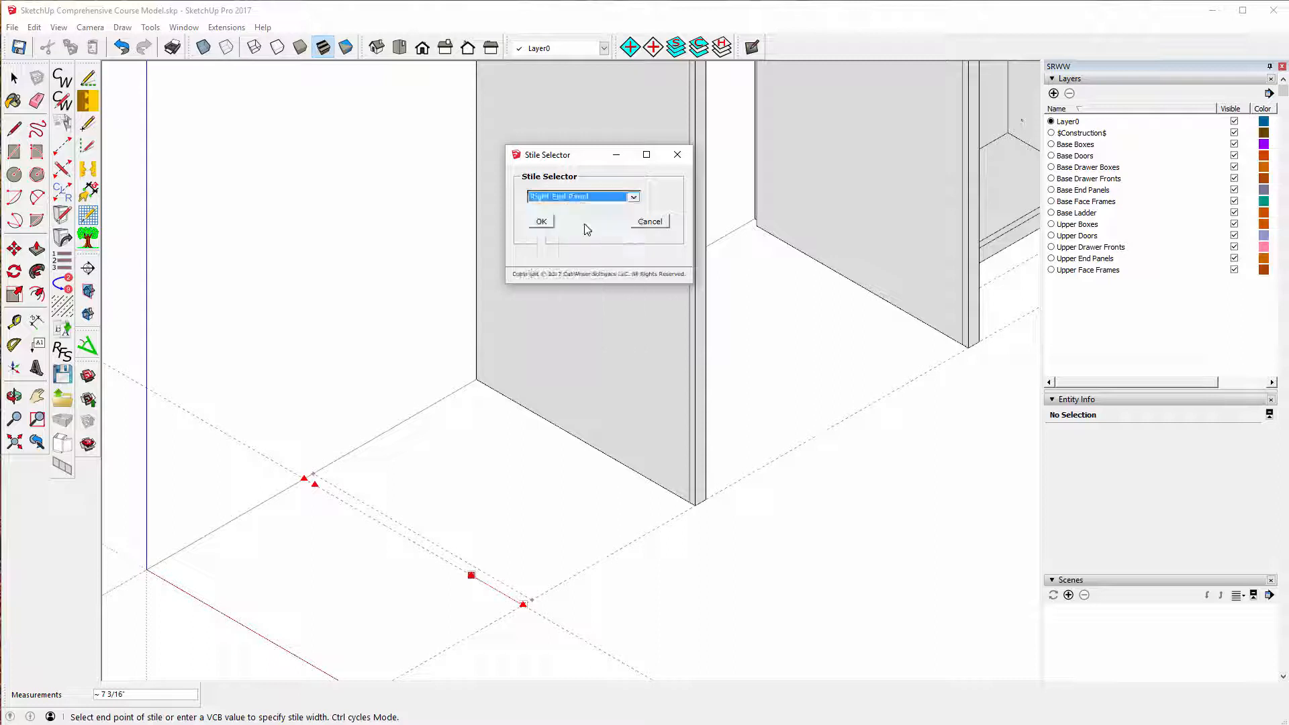
click(541, 222)
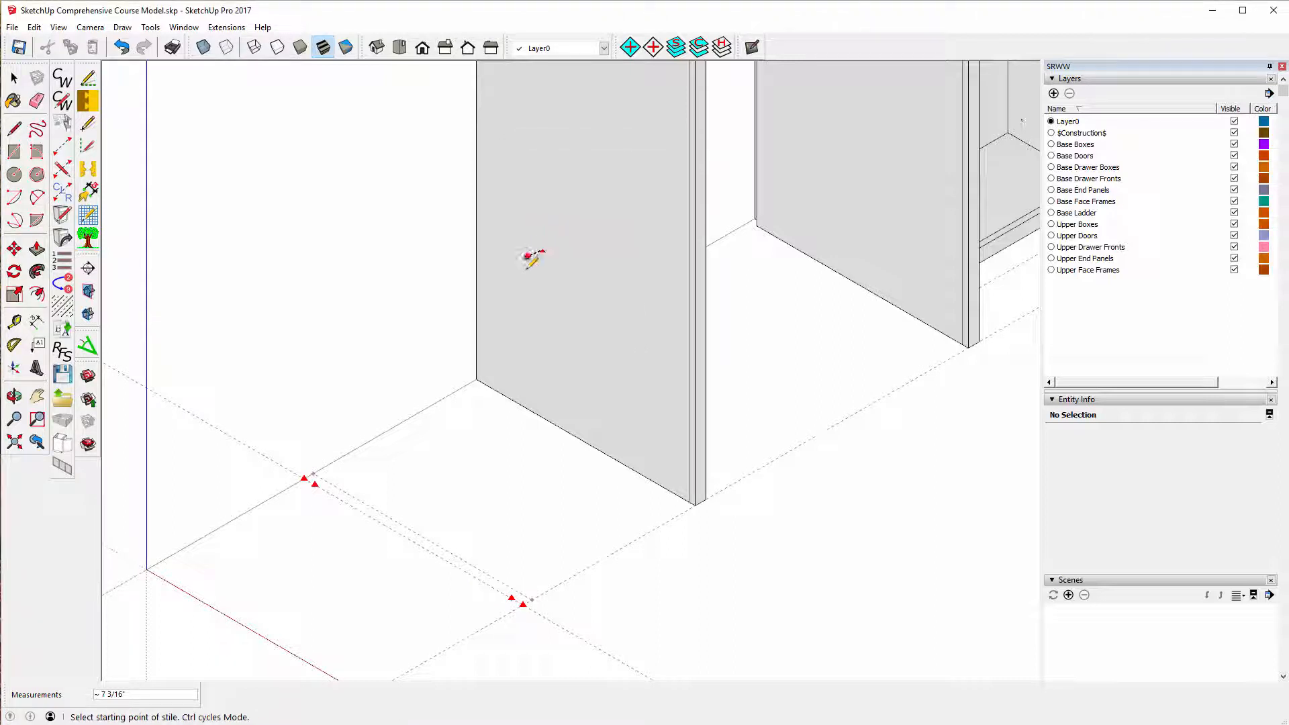
- Generate the cabinet between the two stiles with box 1 as a Divided Base
click(498, 326)
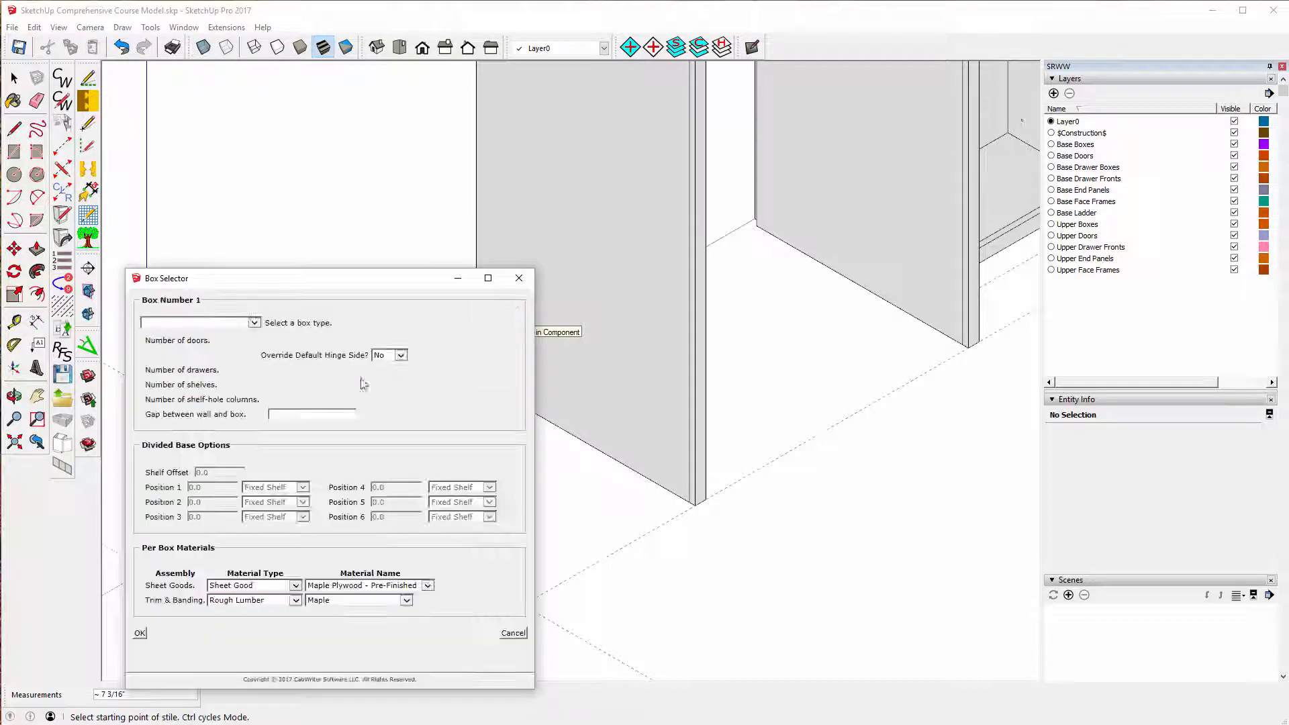
click(254, 323)
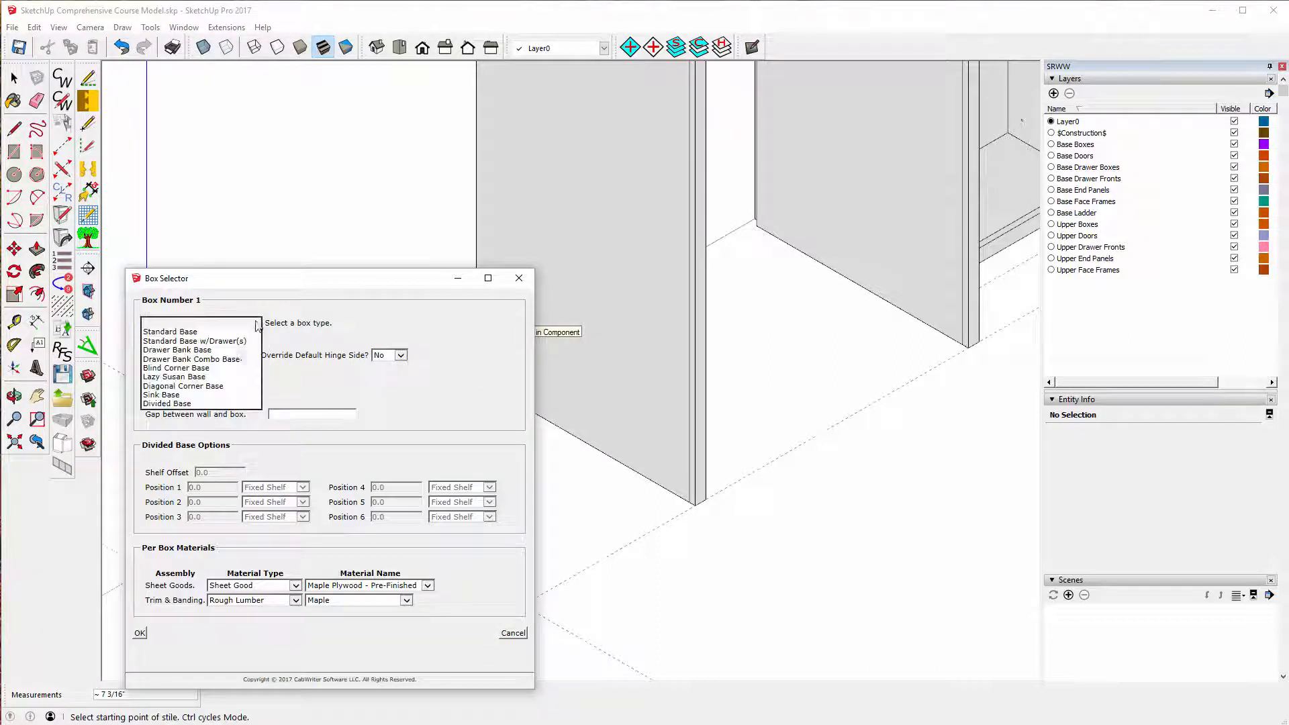
click(183, 406)
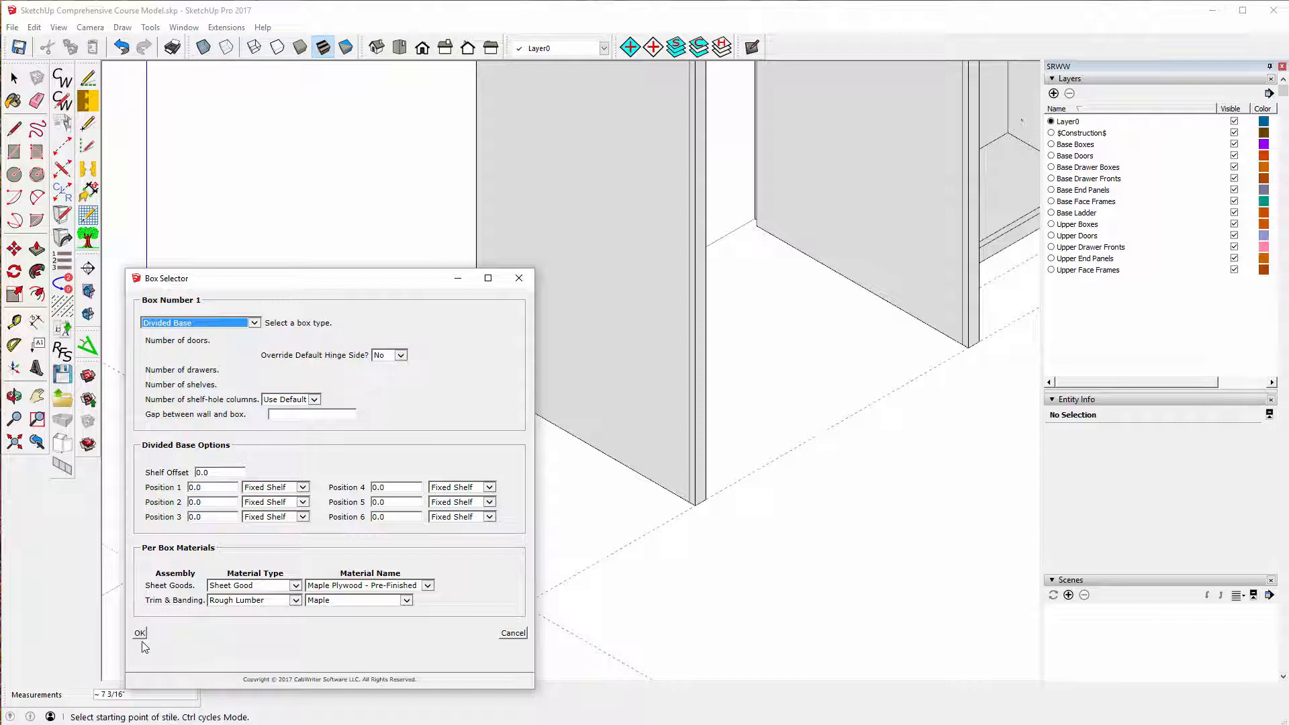
click(139, 633)
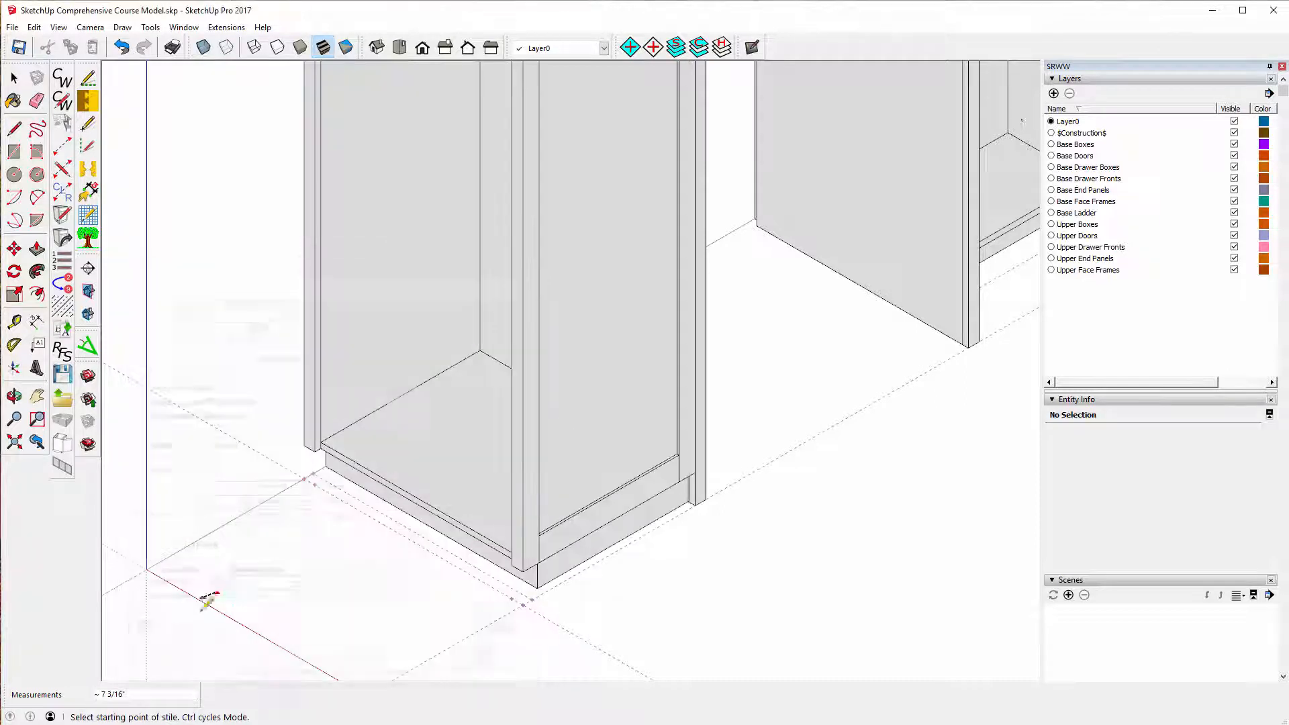
scroll(492, 467, down, 6)
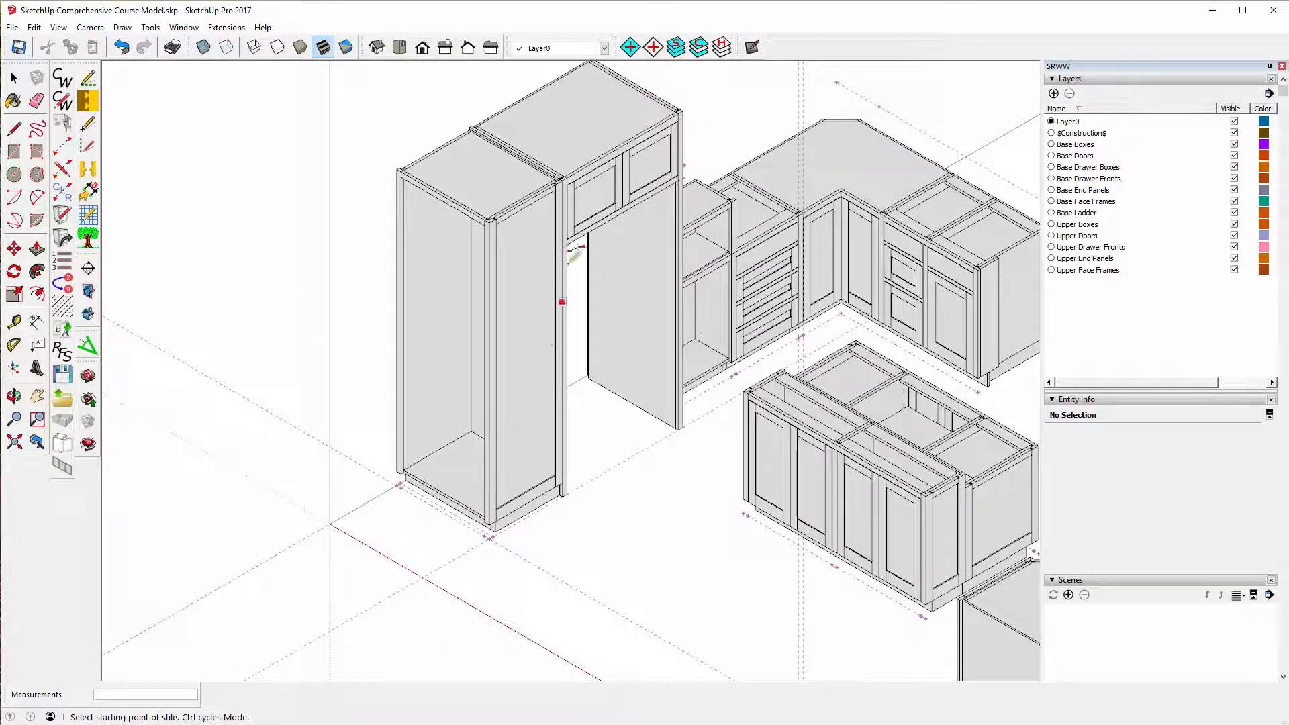
scroll(573, 188, up, 8)
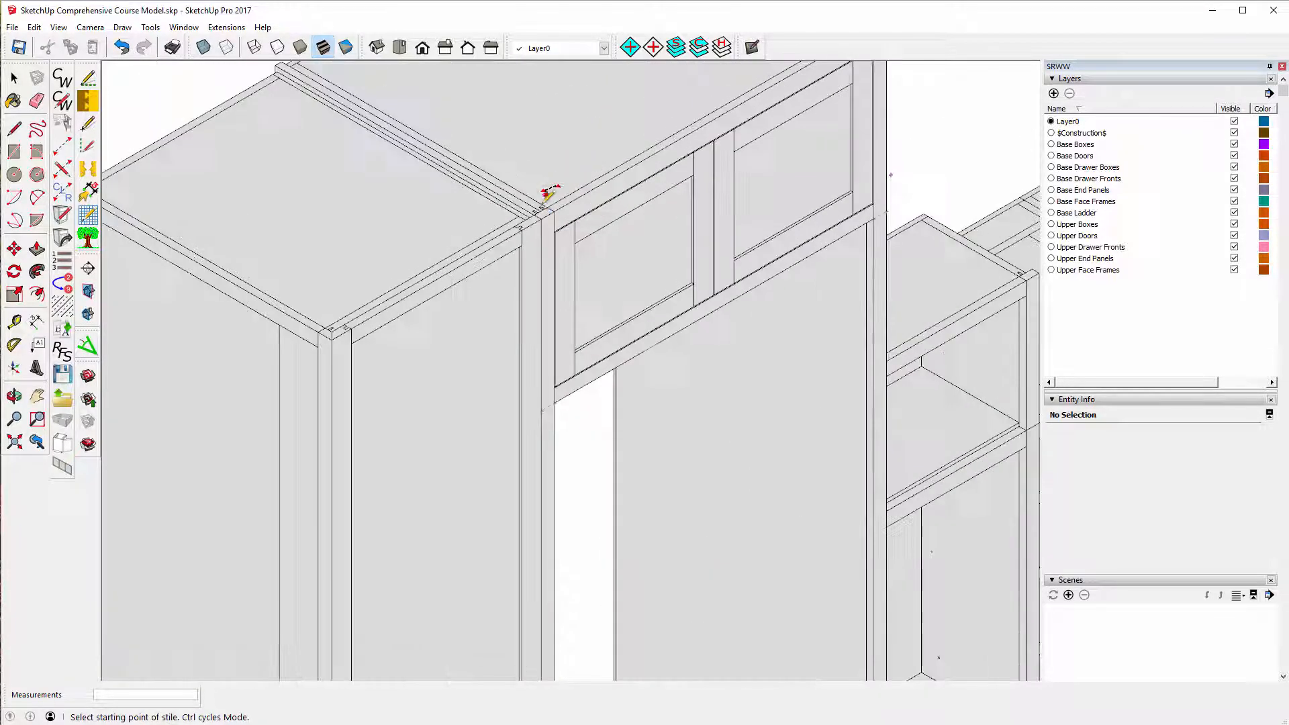
scroll(527, 243, up, 4)
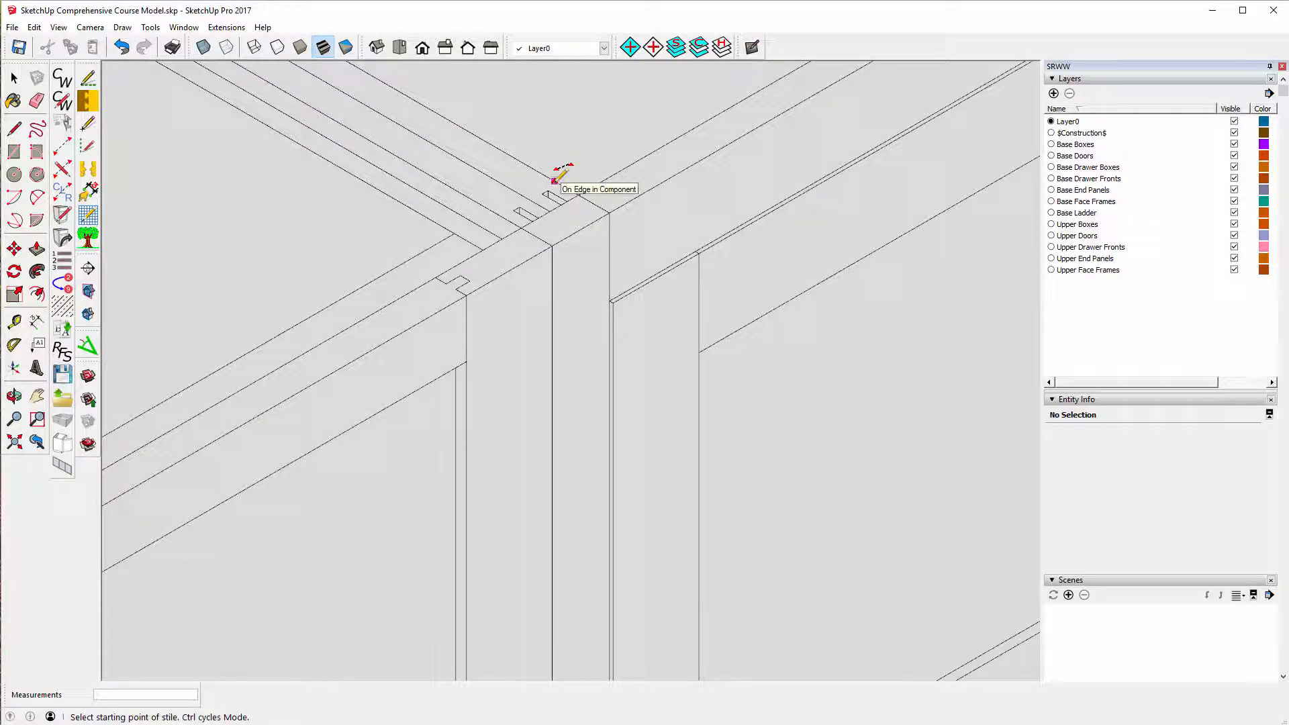
scroll(570, 198, down, 4)
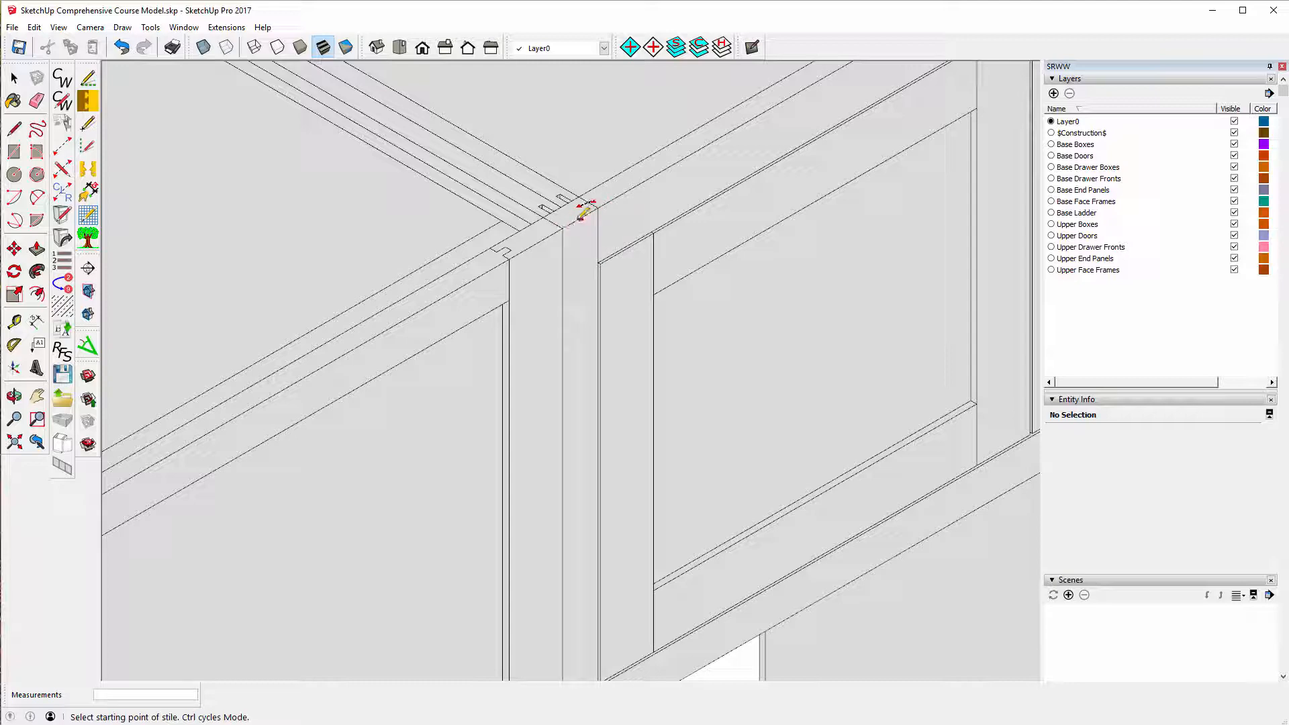
- Undo the generation of the tall divided-base cabinet beside the tall end panel
scroll(416, 279, down, 3)
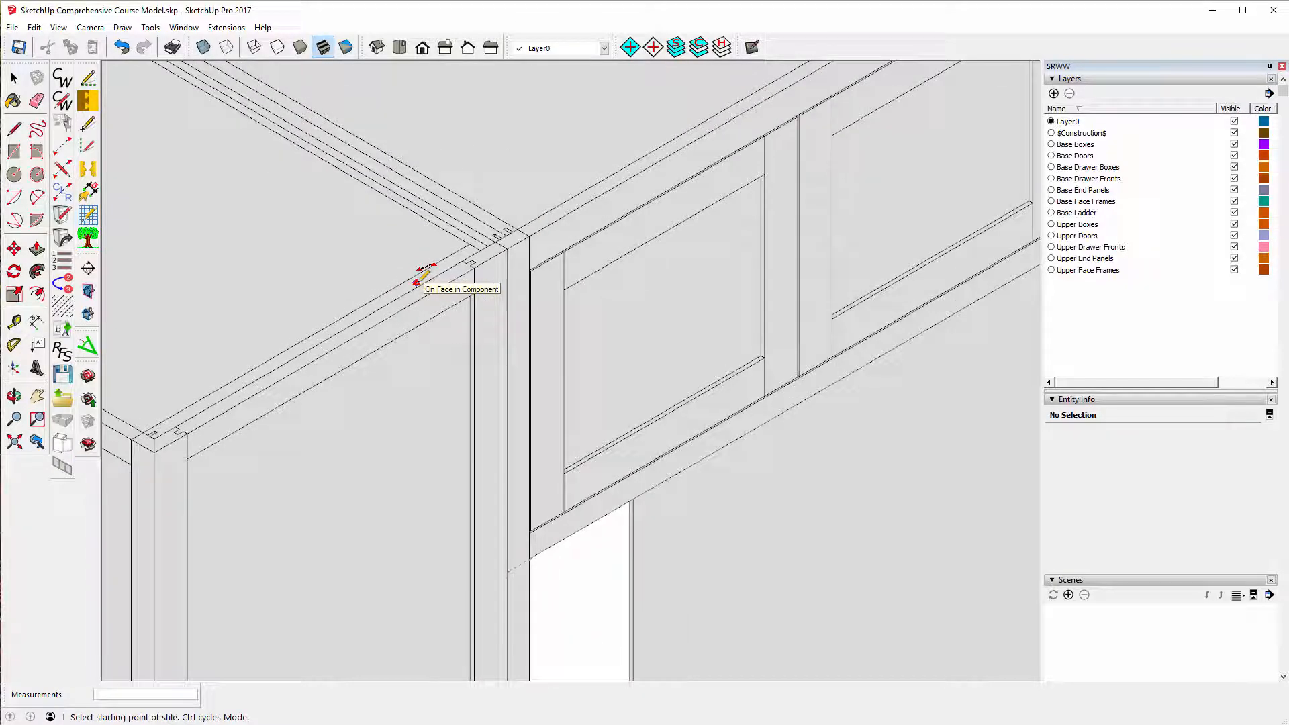
scroll(417, 281, down, 3)
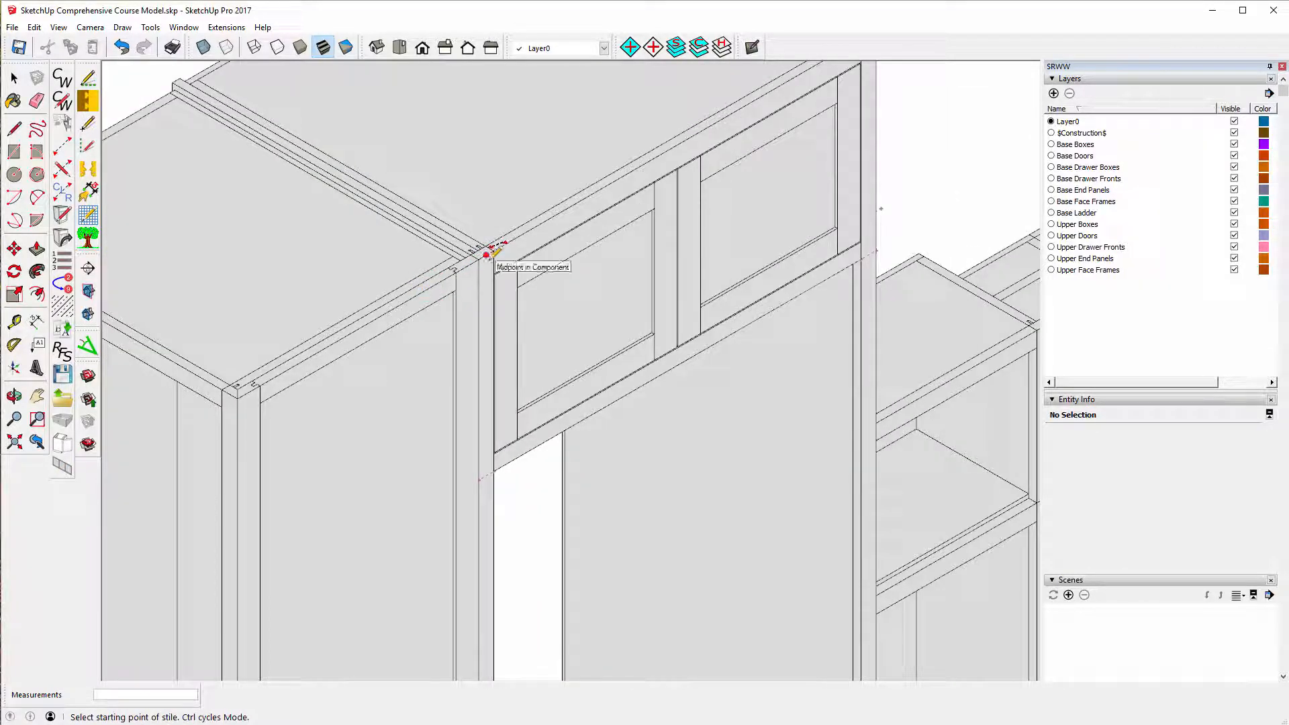
scroll(453, 242, up, 4)
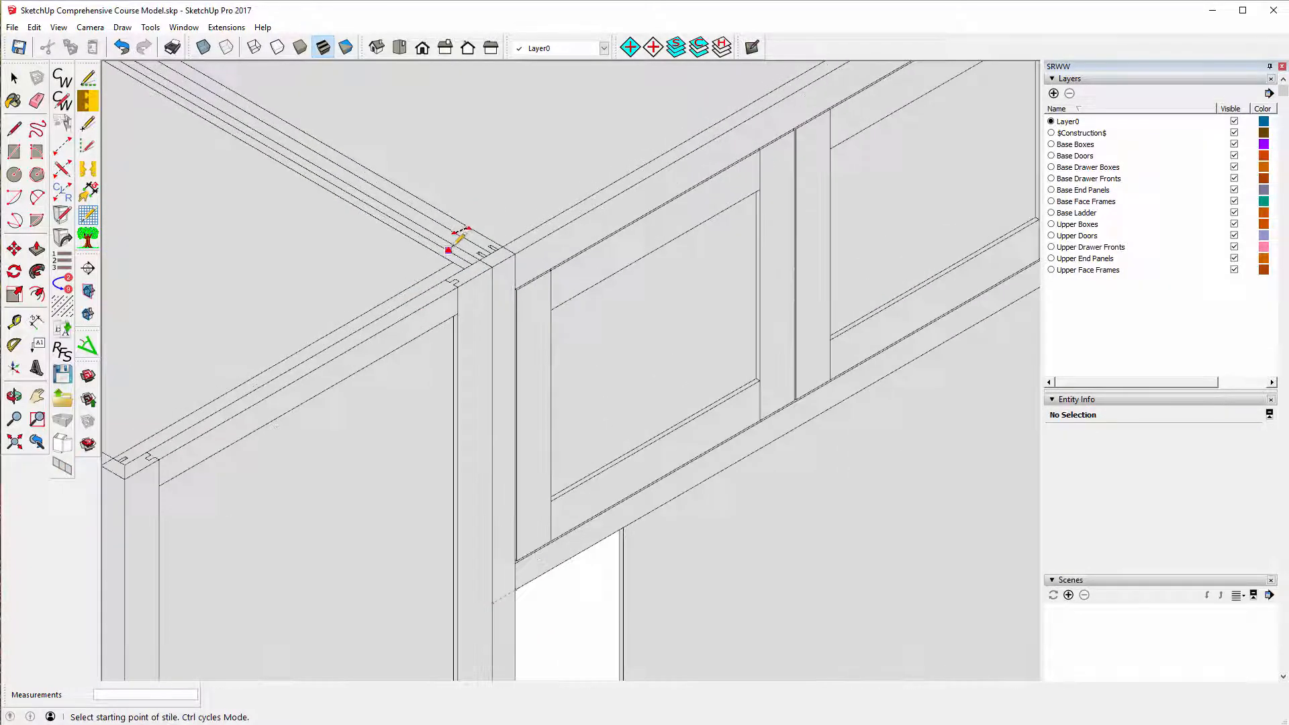
scroll(453, 242, up, 2)
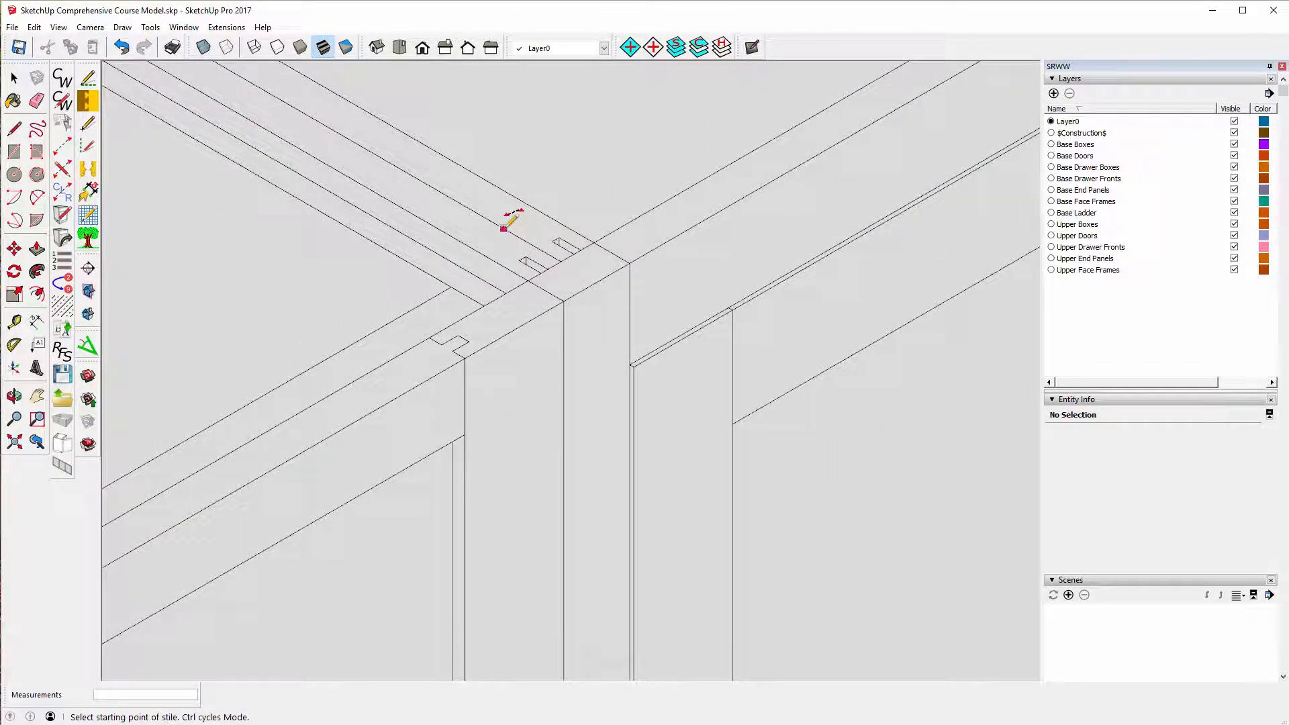
scroll(473, 232, down, 3)
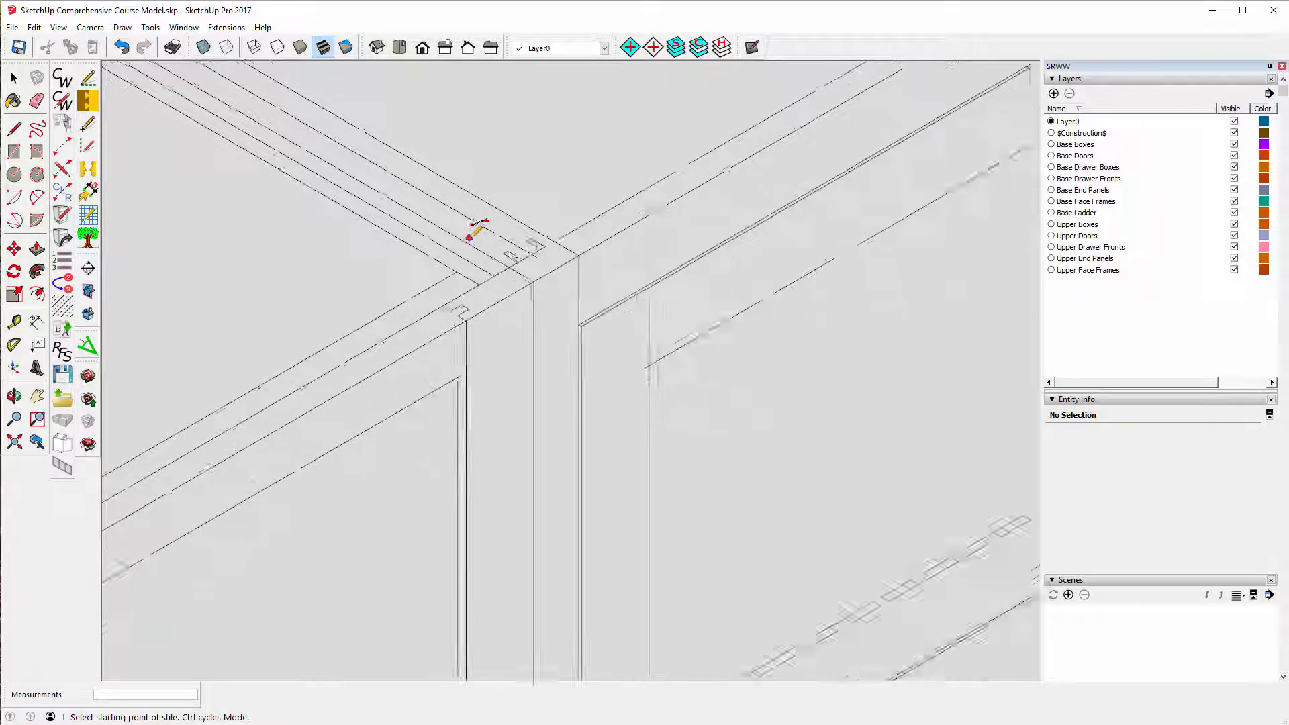
scroll(469, 236, down, 4)
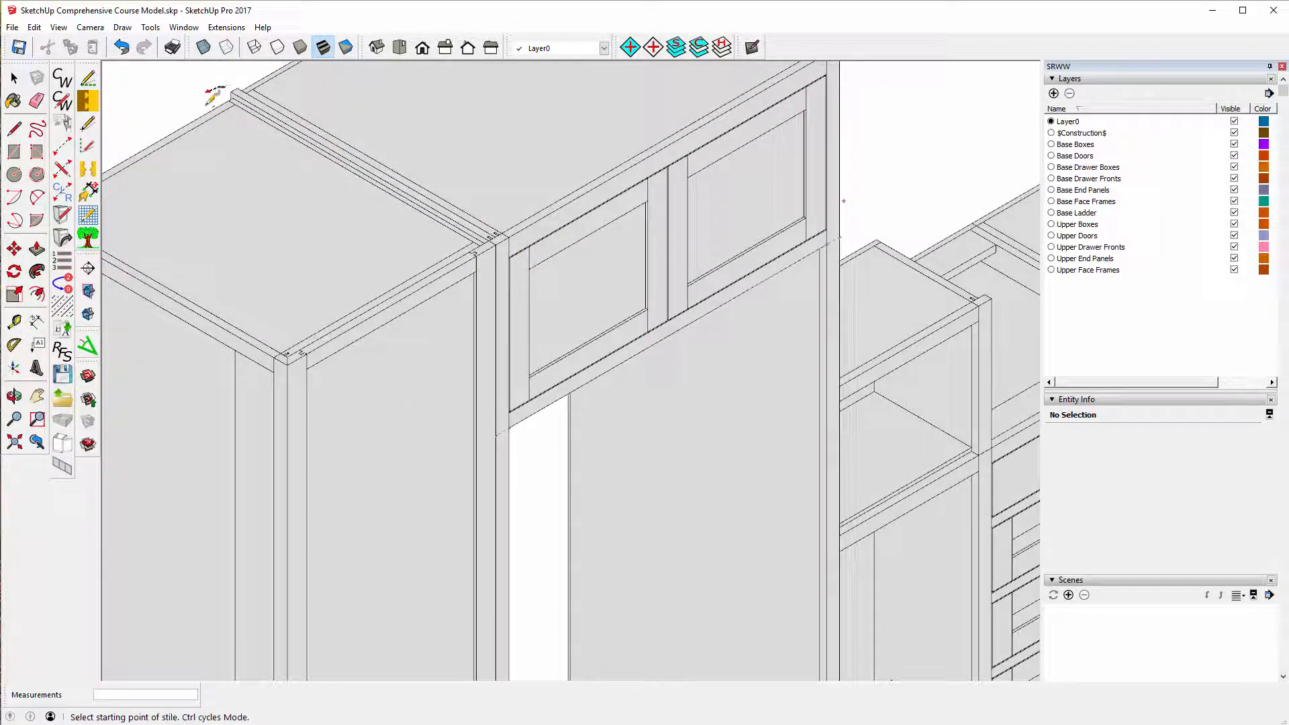
click(121, 47)
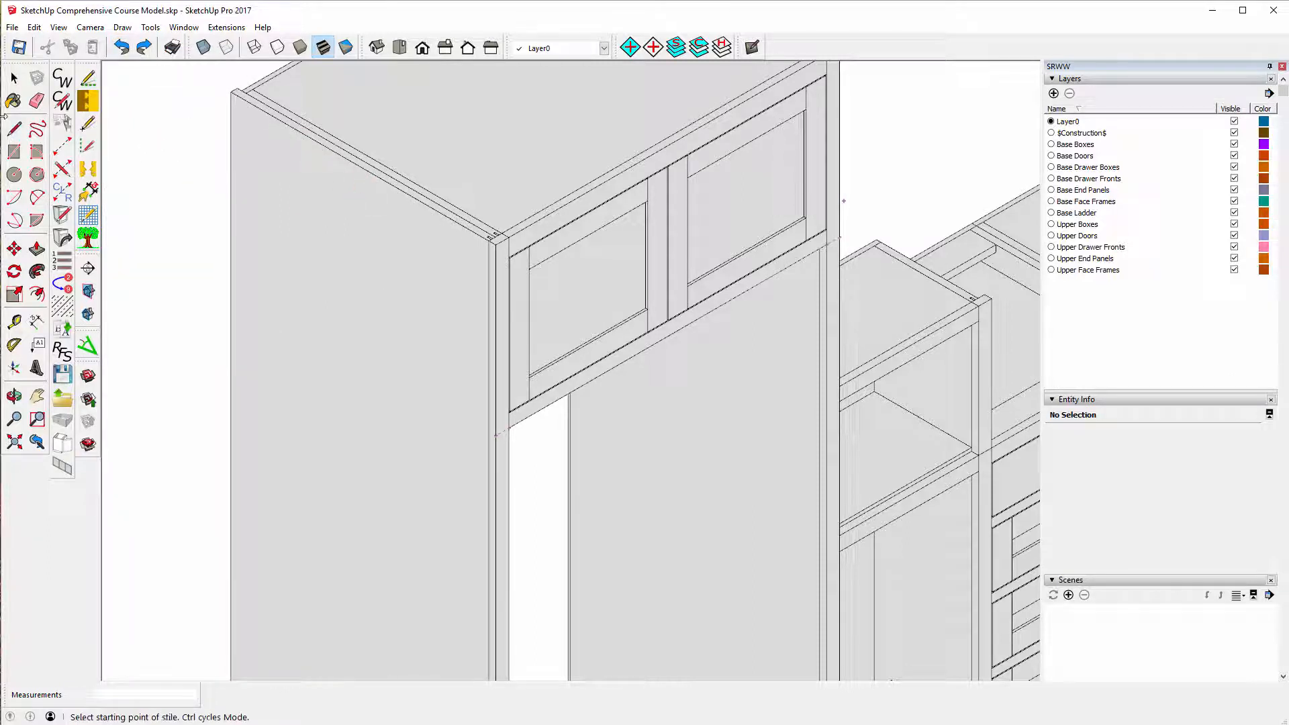
- Select the Left End Sheet of the tall upper cabinet and inspect its entity information
click(14, 78)
click(313, 204)
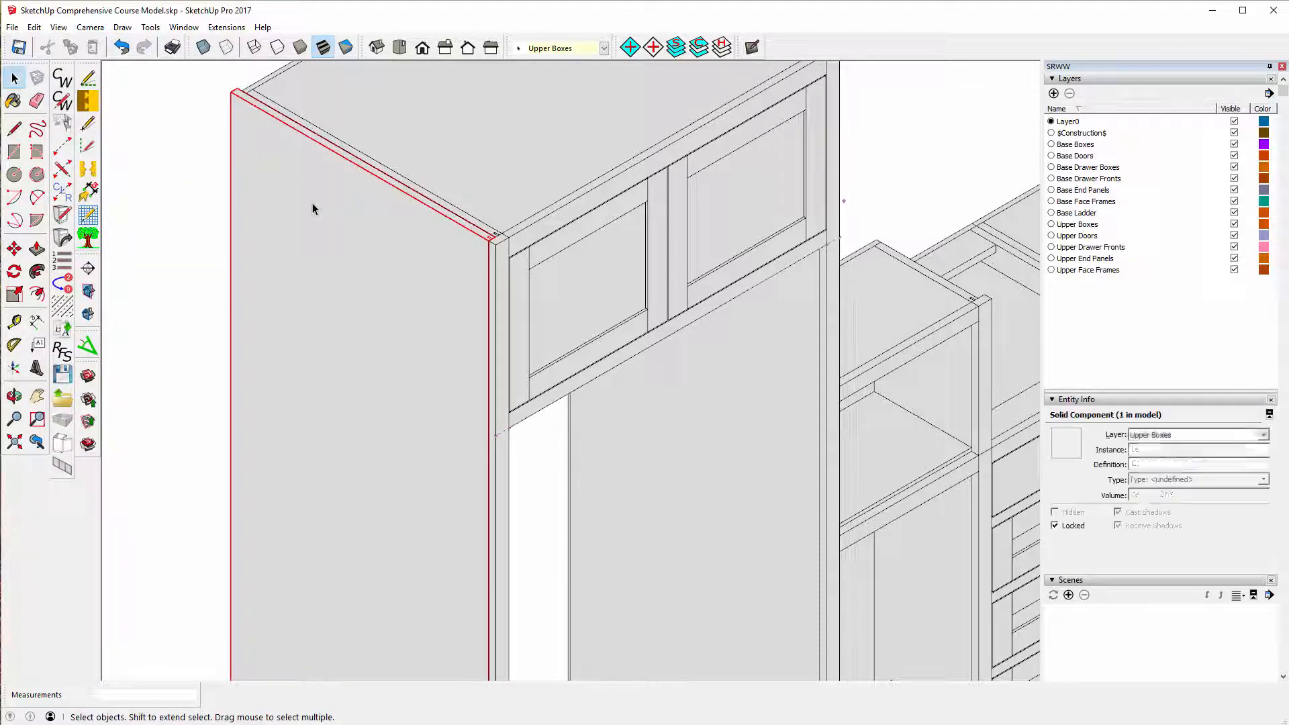
scroll(325, 211, down, 5)
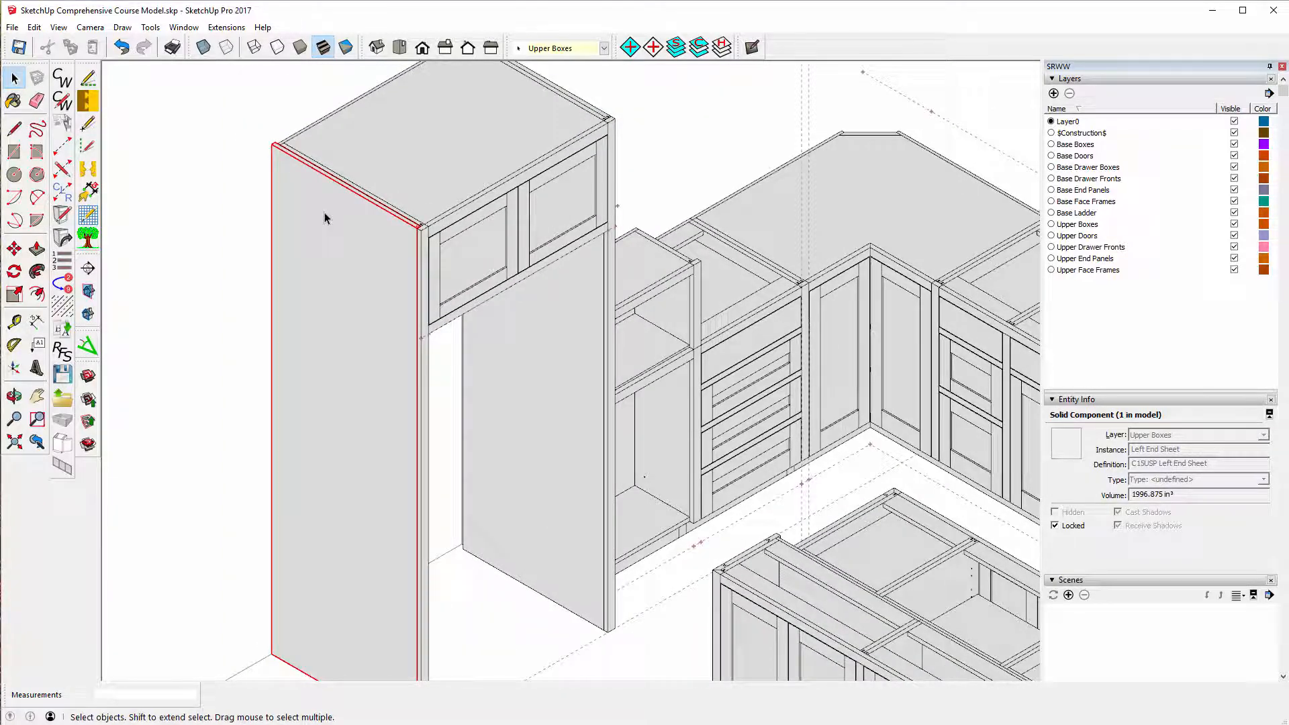
scroll(324, 217, down, 1)
scroll(325, 217, down, 1)
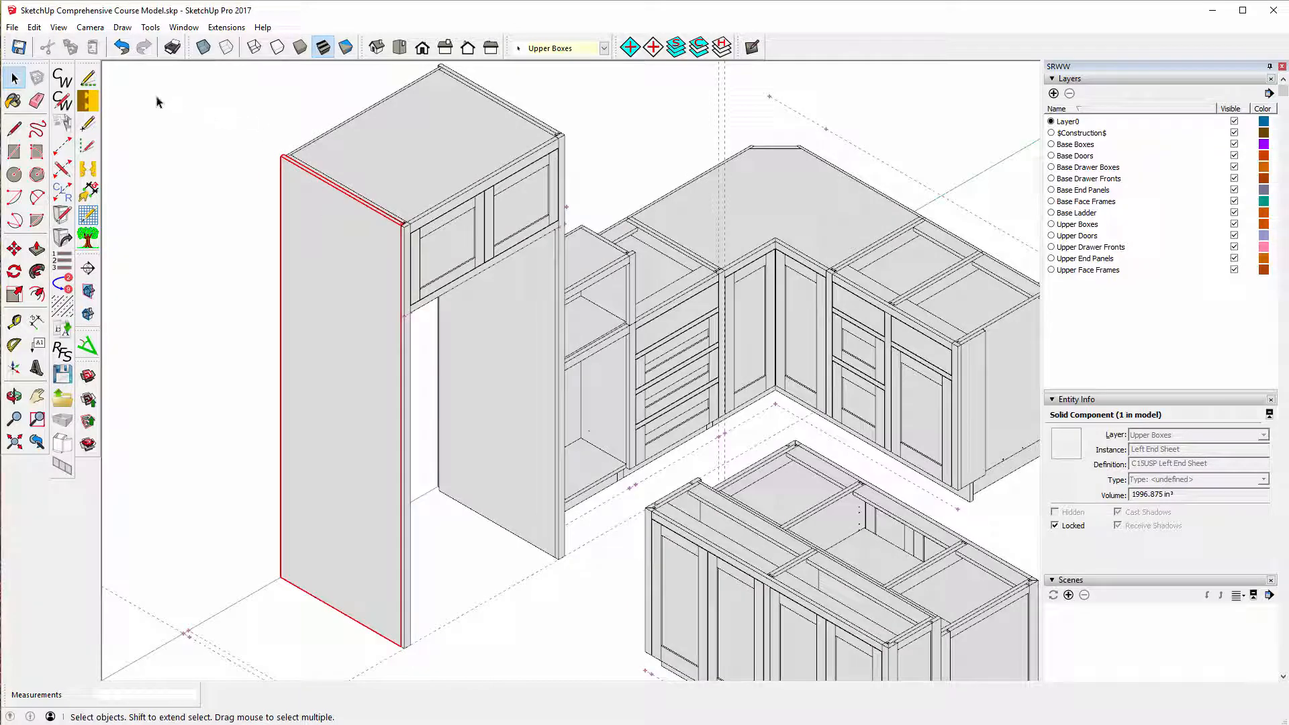
click(123, 50)
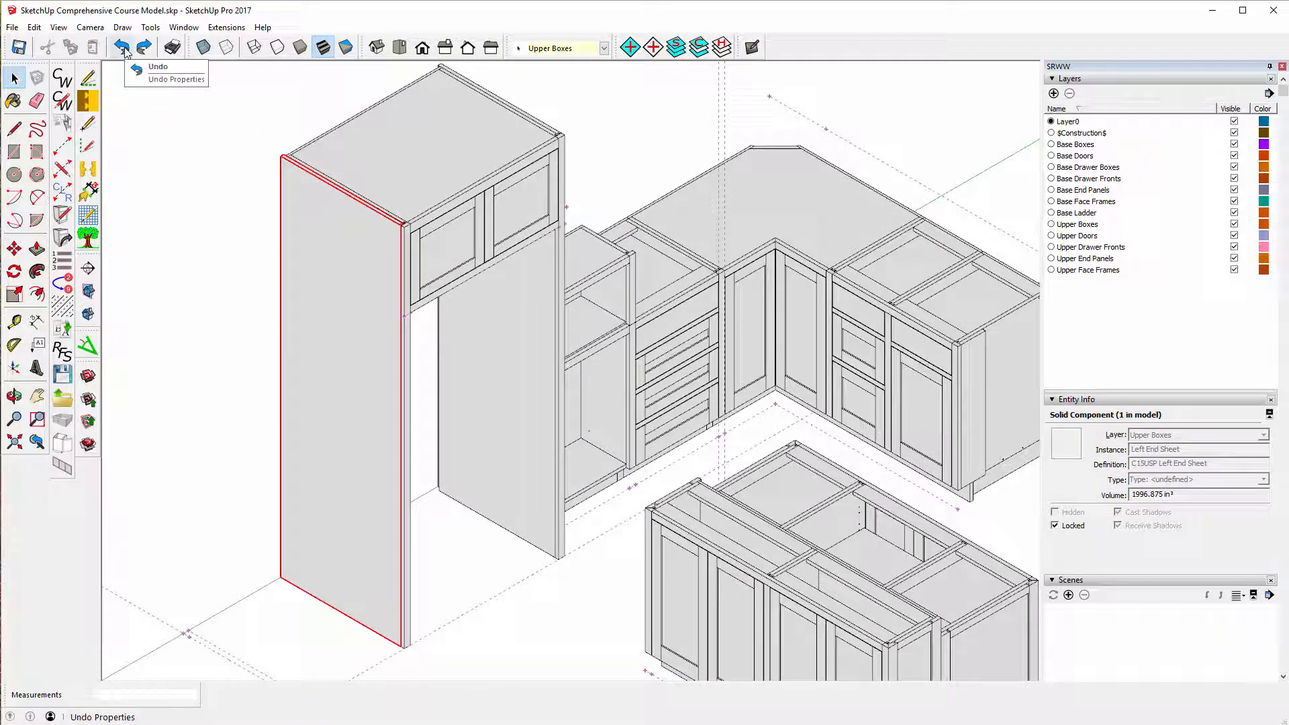
click(143, 47)
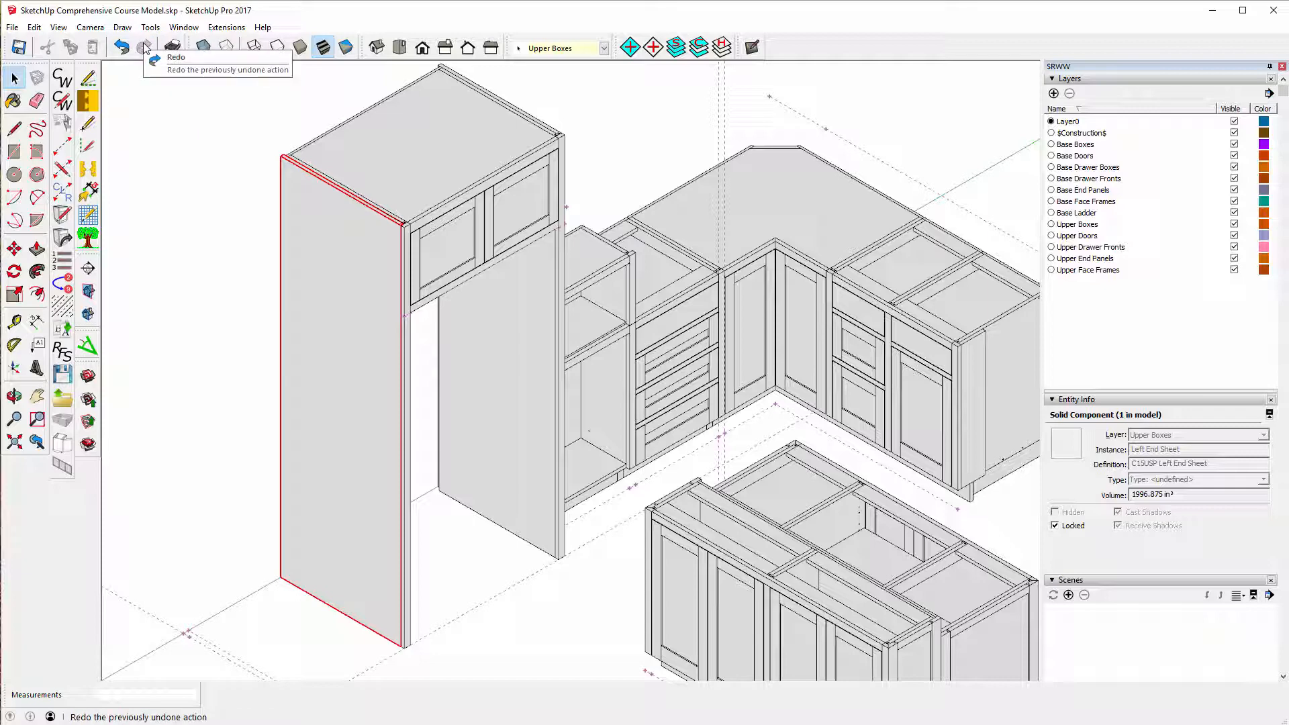
- Draw a Left End Wall stile starting where the 24-inch guide meets the green-axis guide and running toward the front guide
scroll(260, 289, down, 2)
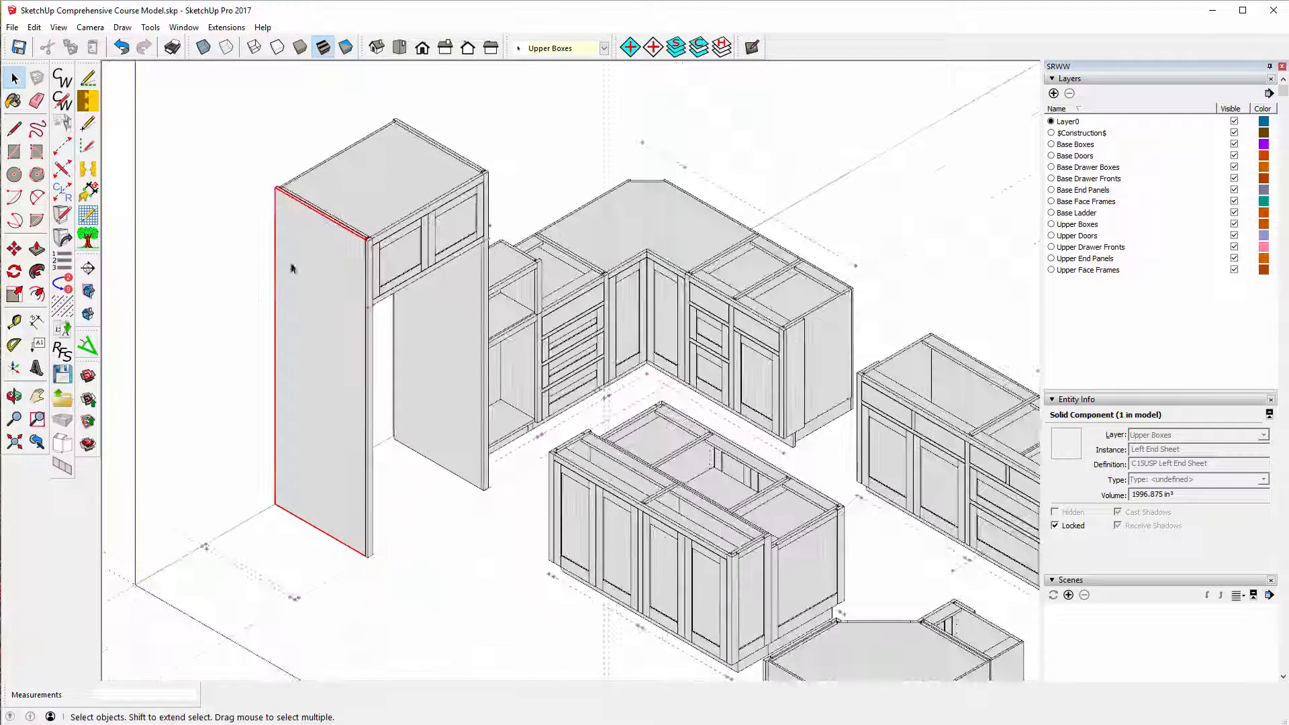
scroll(262, 513, down, 1)
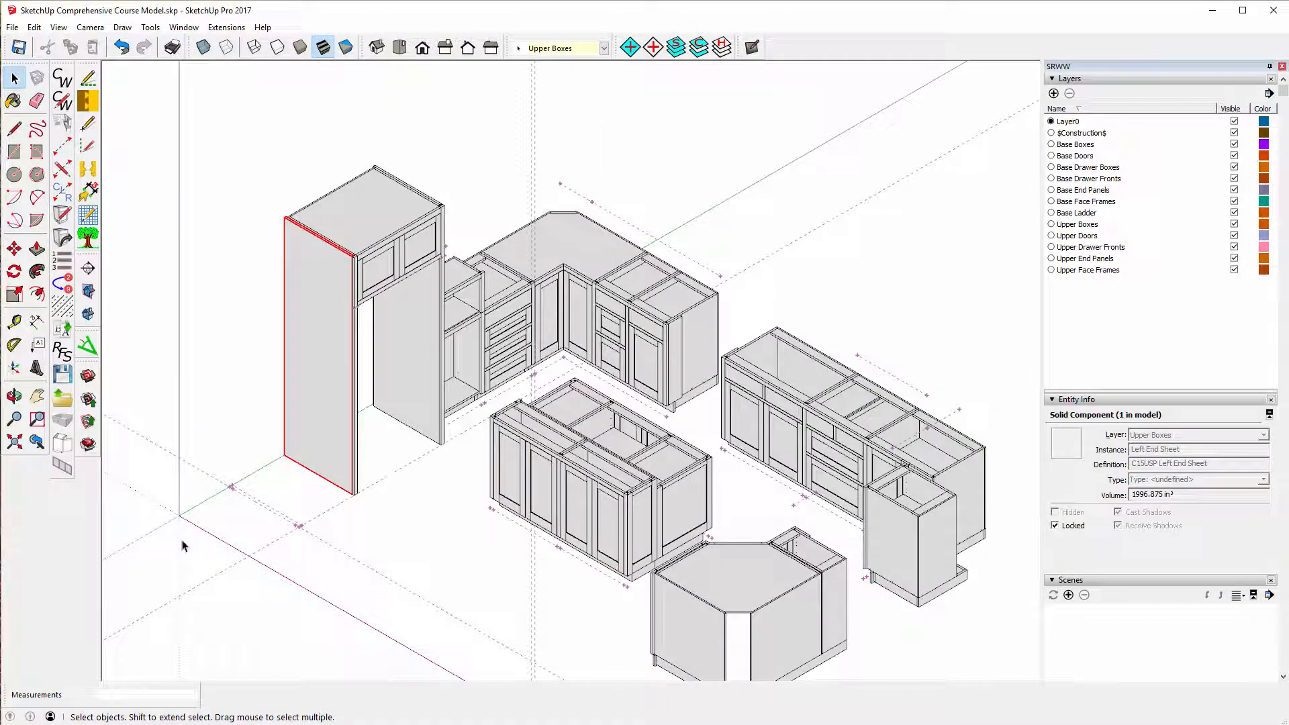
scroll(257, 516, up, 3)
scroll(258, 516, up, 4)
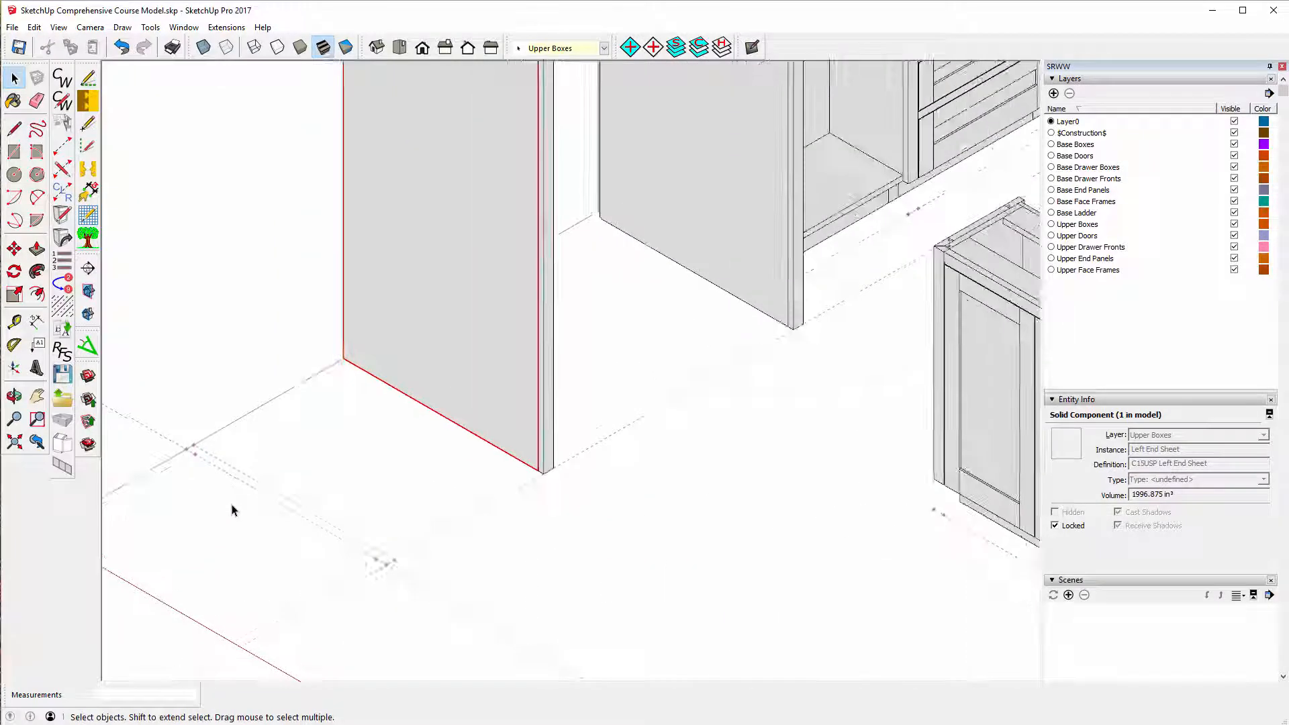
scroll(193, 483, up, 2)
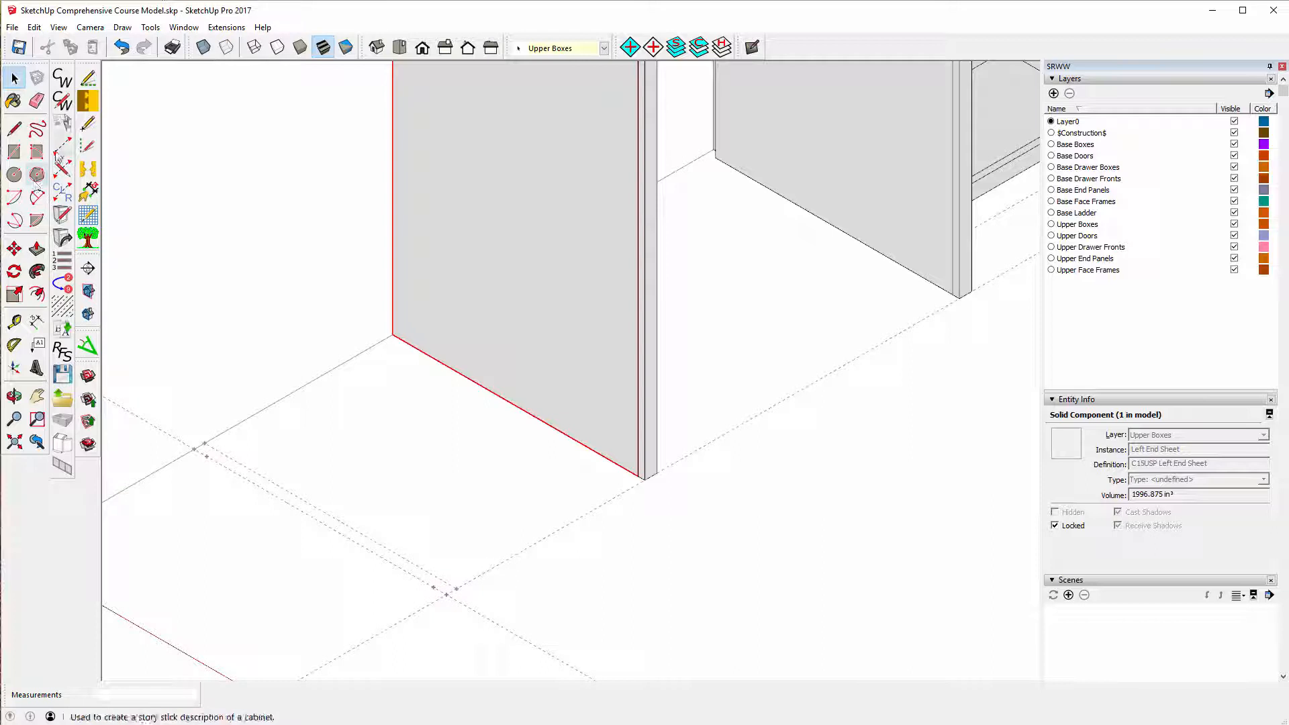
click(66, 148)
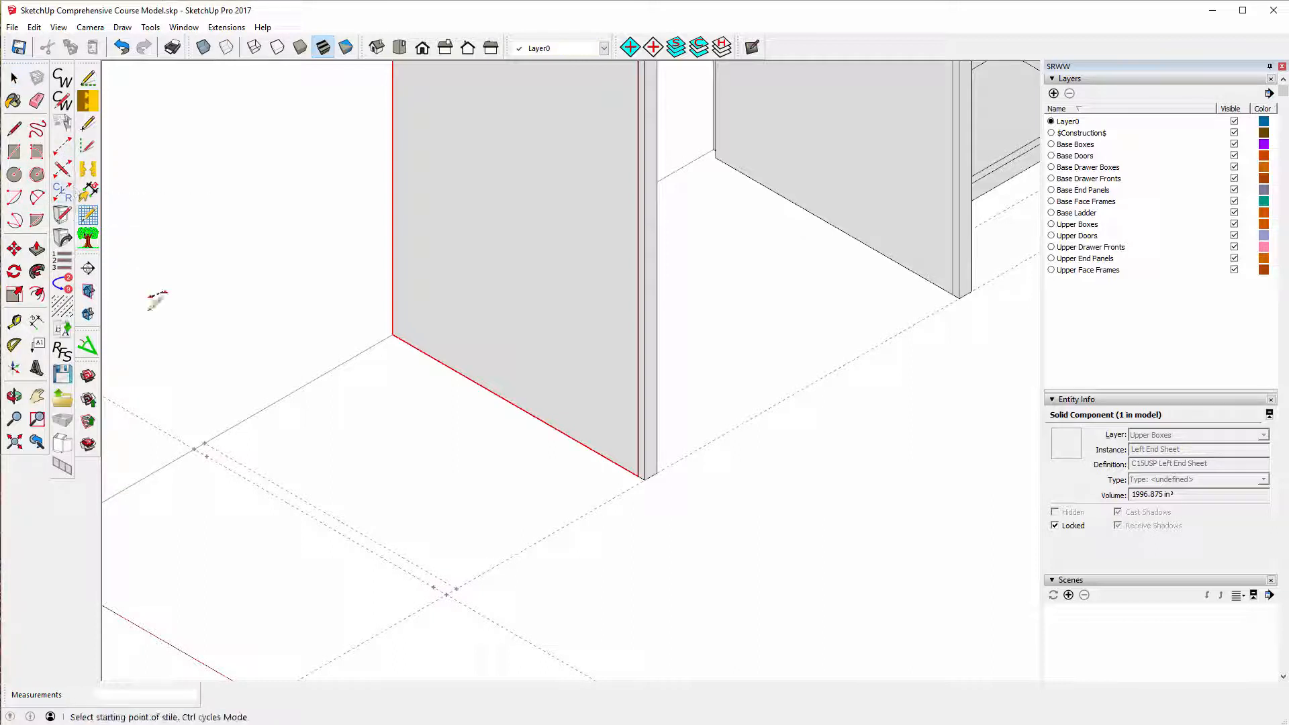
click(194, 449)
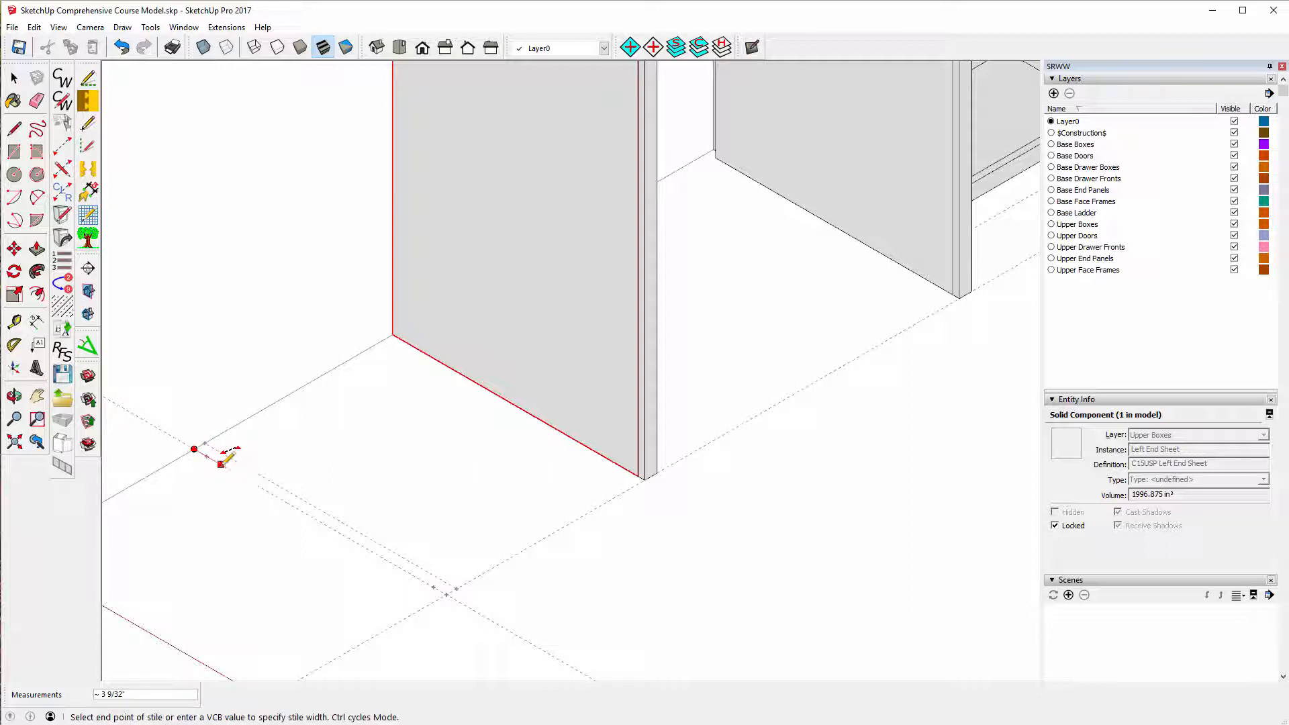
click(221, 464)
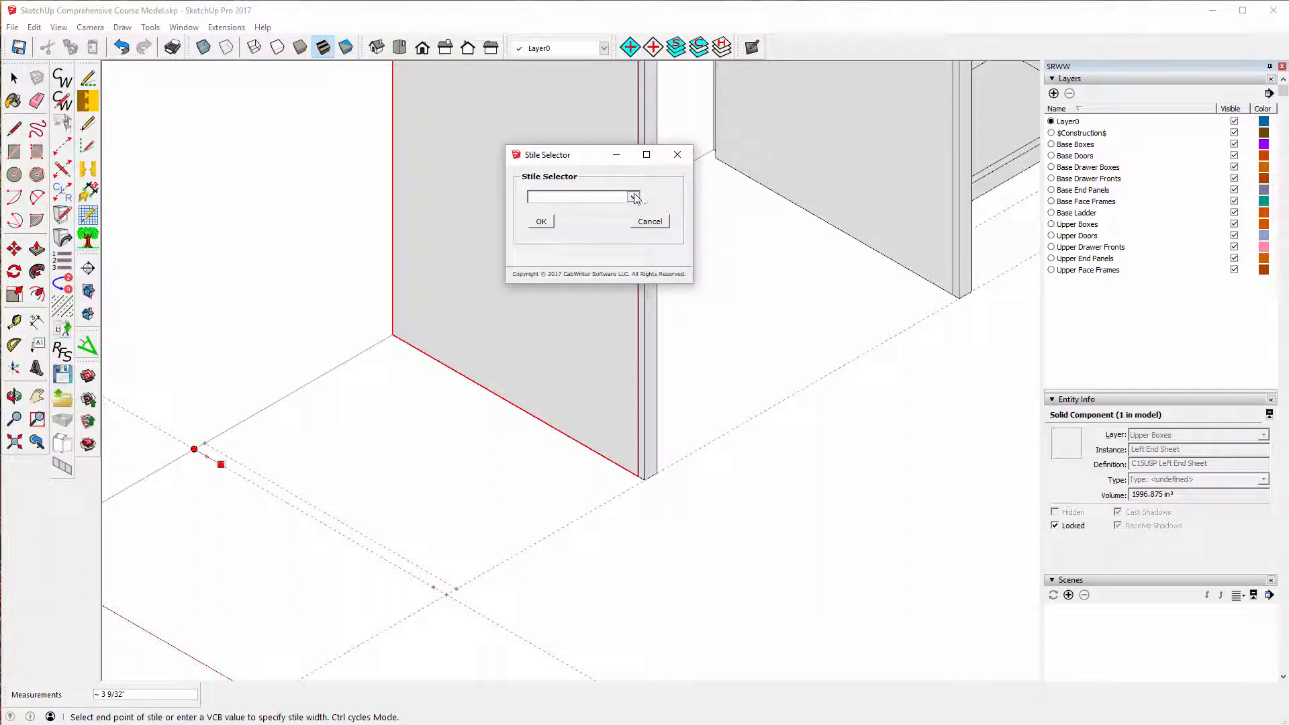
click(634, 196)
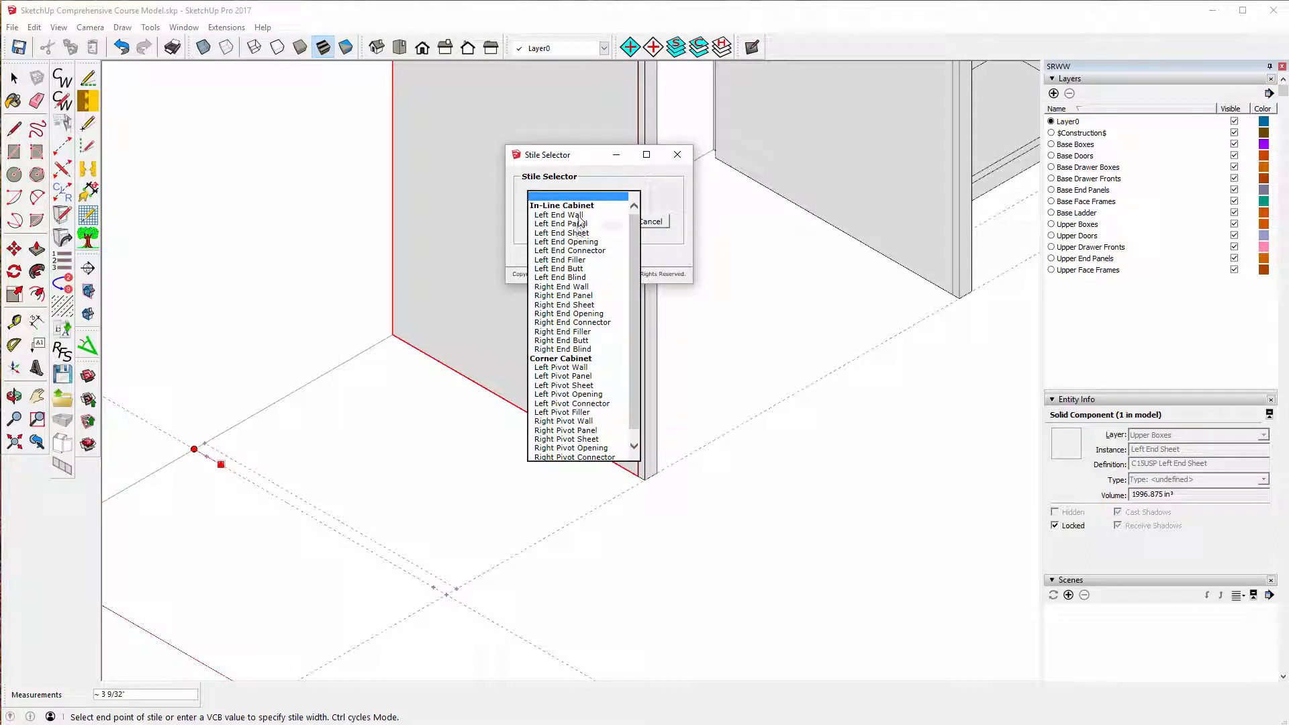
click(570, 215)
click(542, 222)
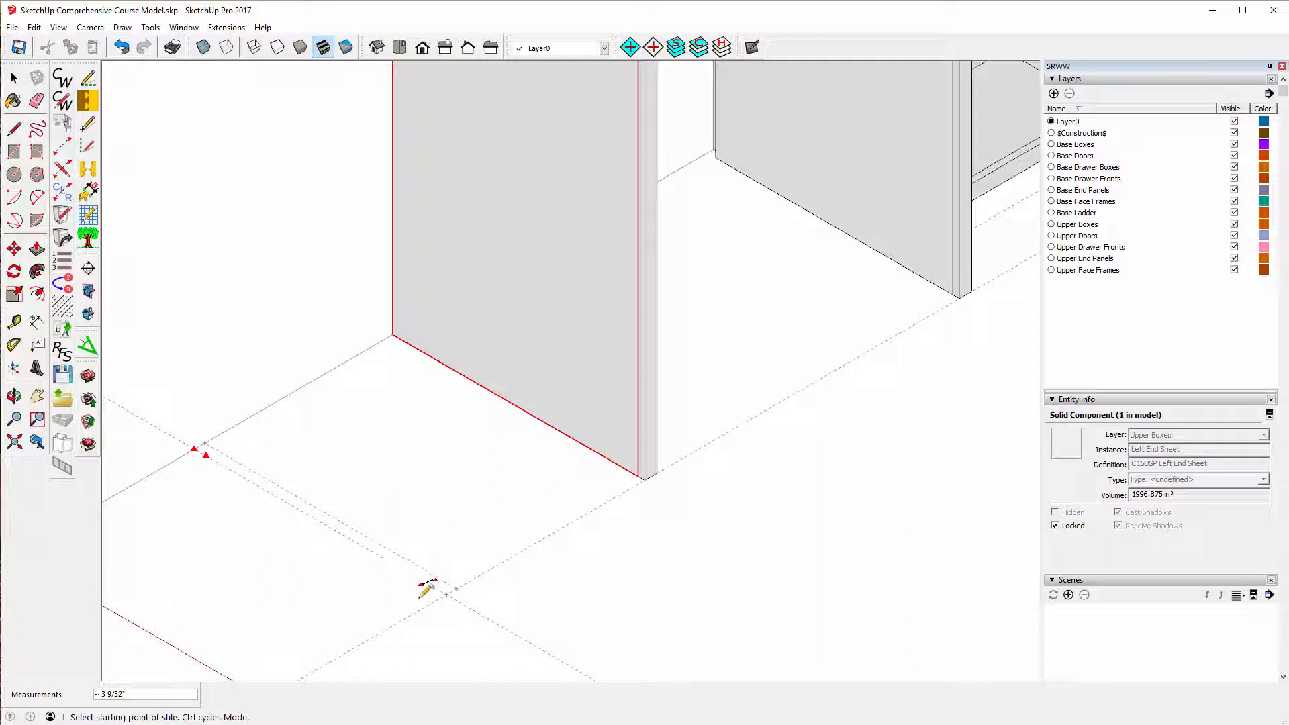
- Draw a Right End Panel stile starting where the 24-inch guide meets the front guide and running back toward the left stile
click(446, 595)
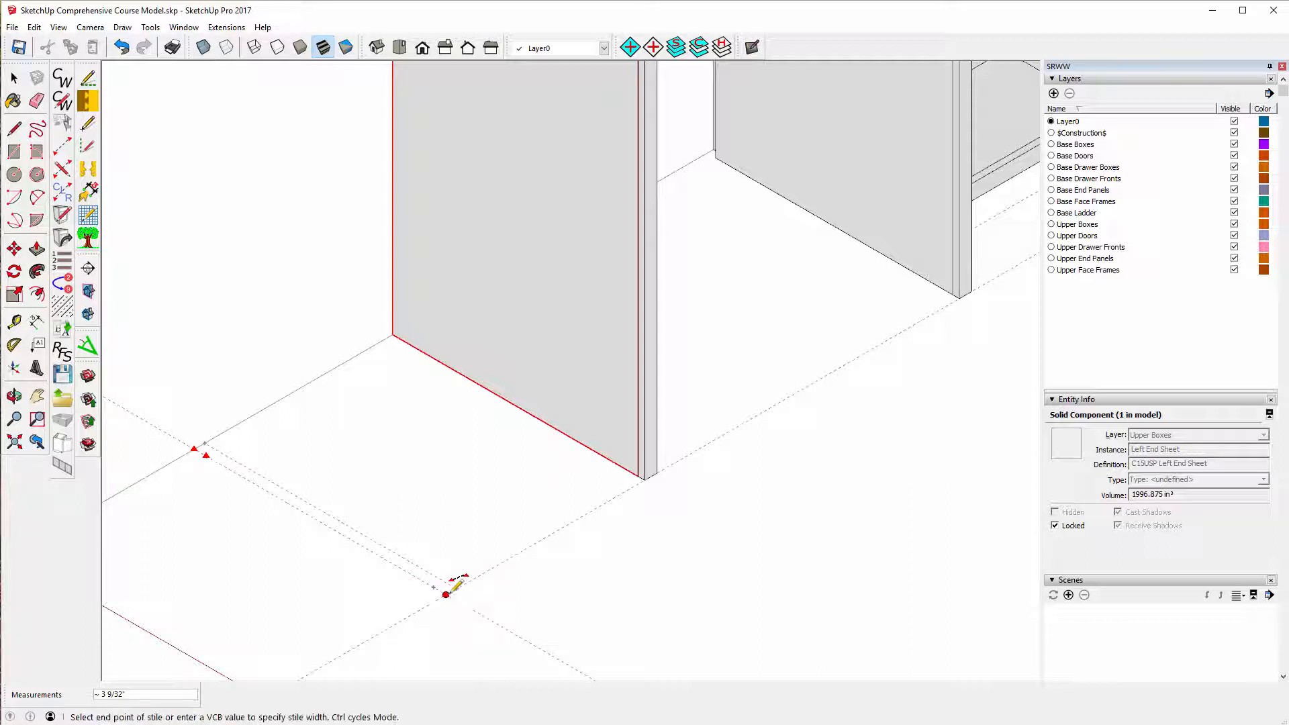
click(396, 566)
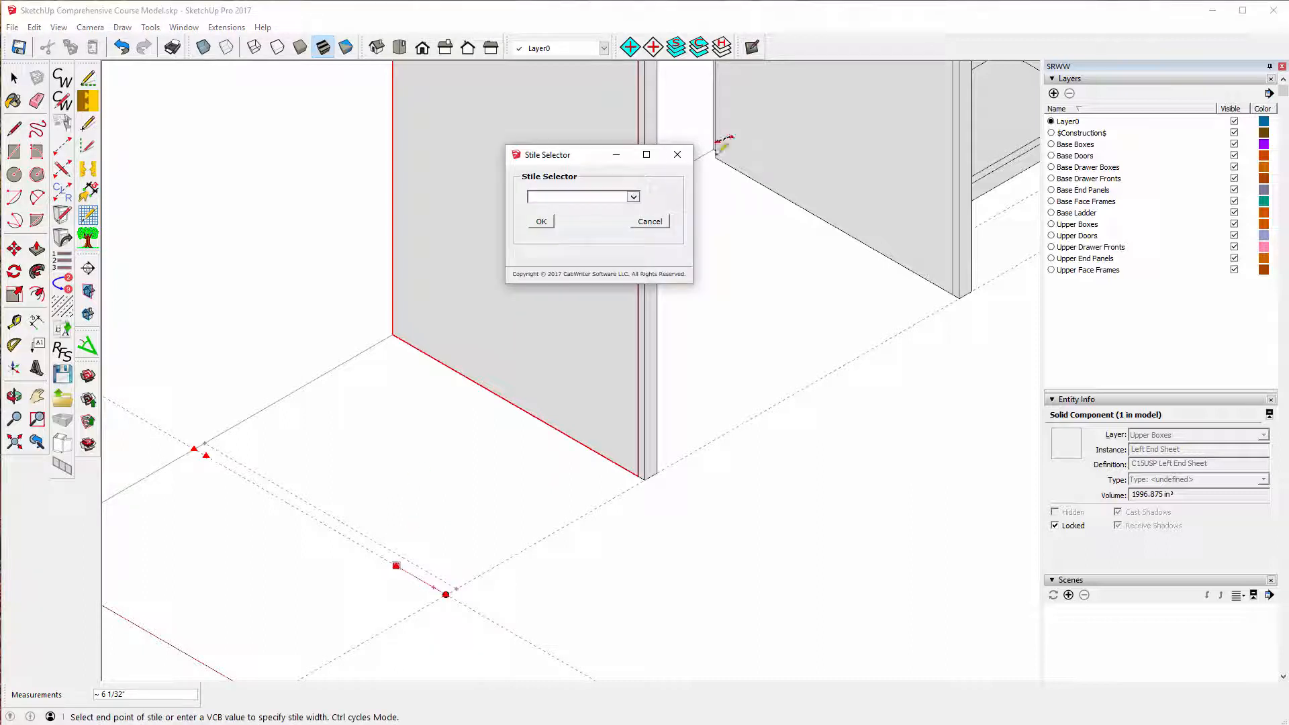
click(633, 198)
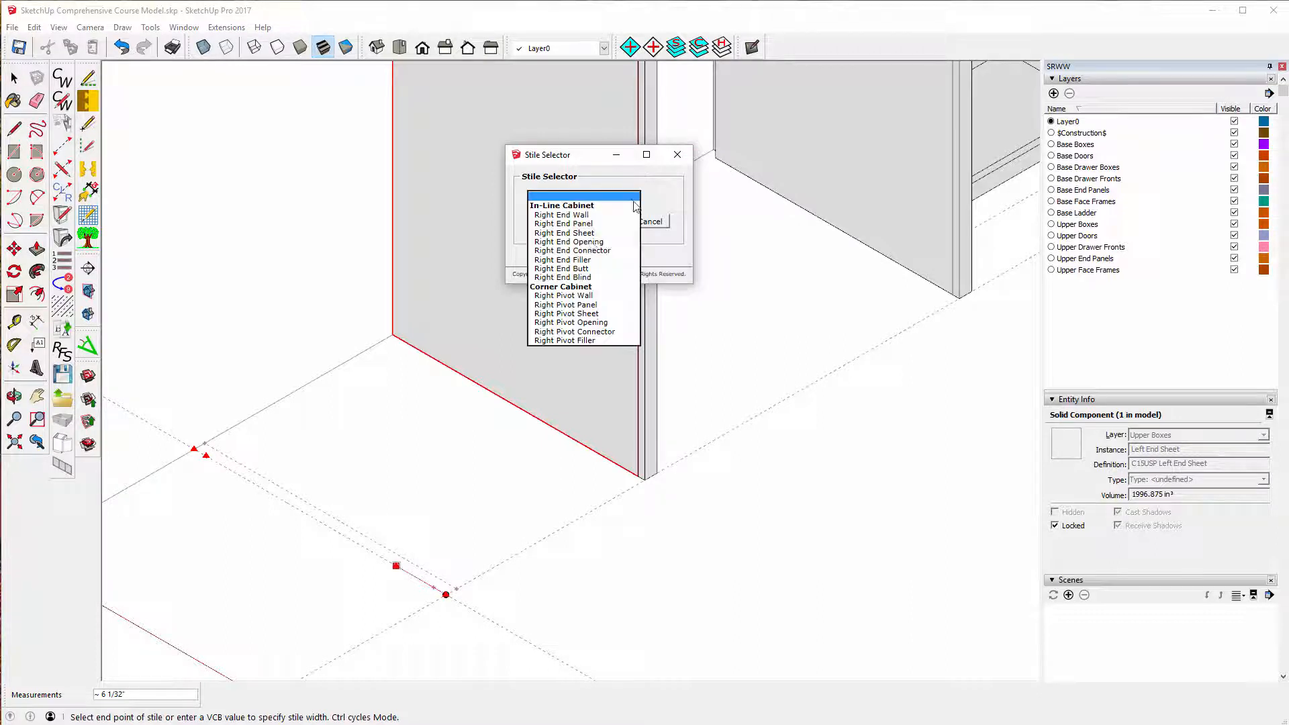
click(565, 224)
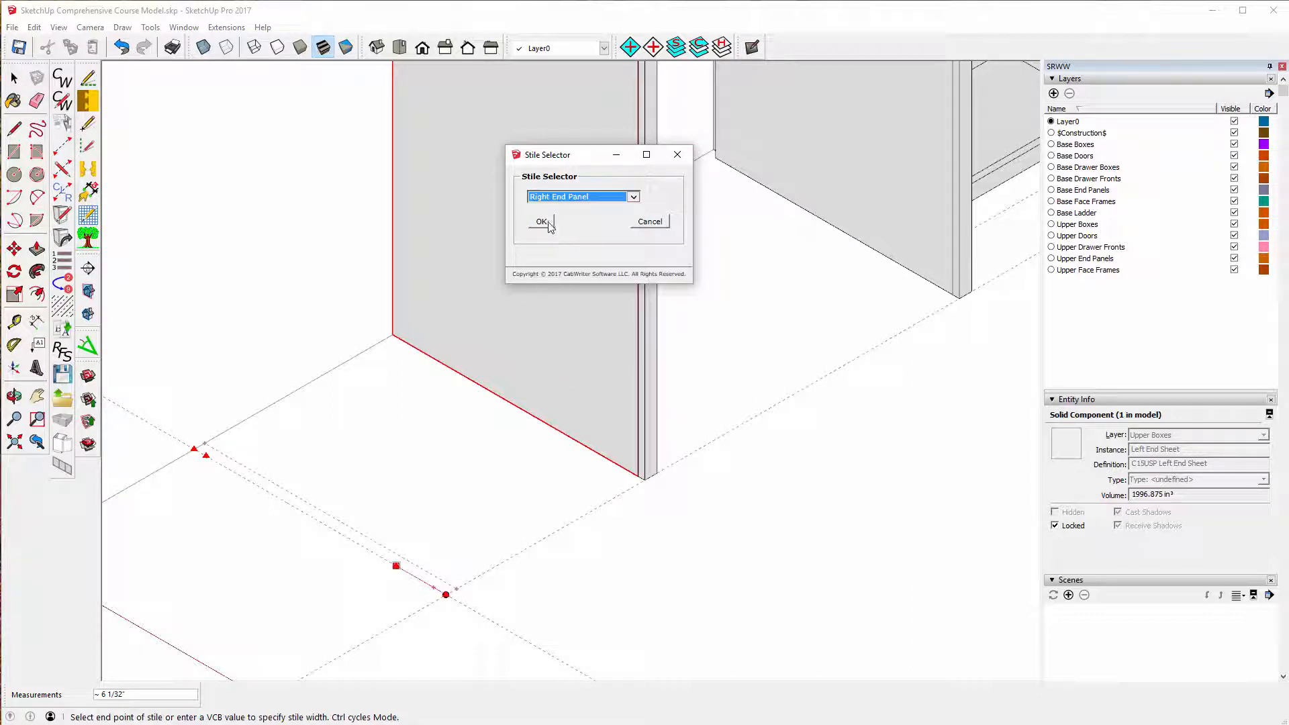
click(542, 222)
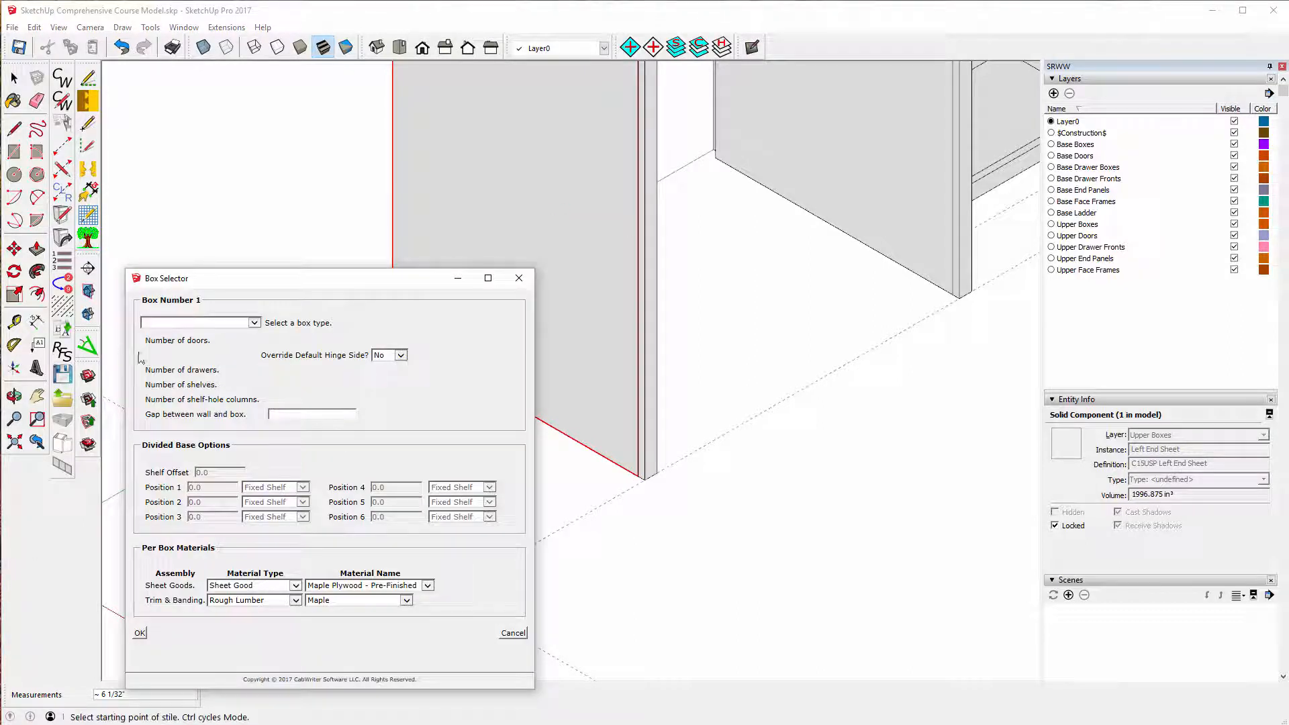
- Generate the cabinet between the two stiles using a Divided Base box with its default options
click(255, 323)
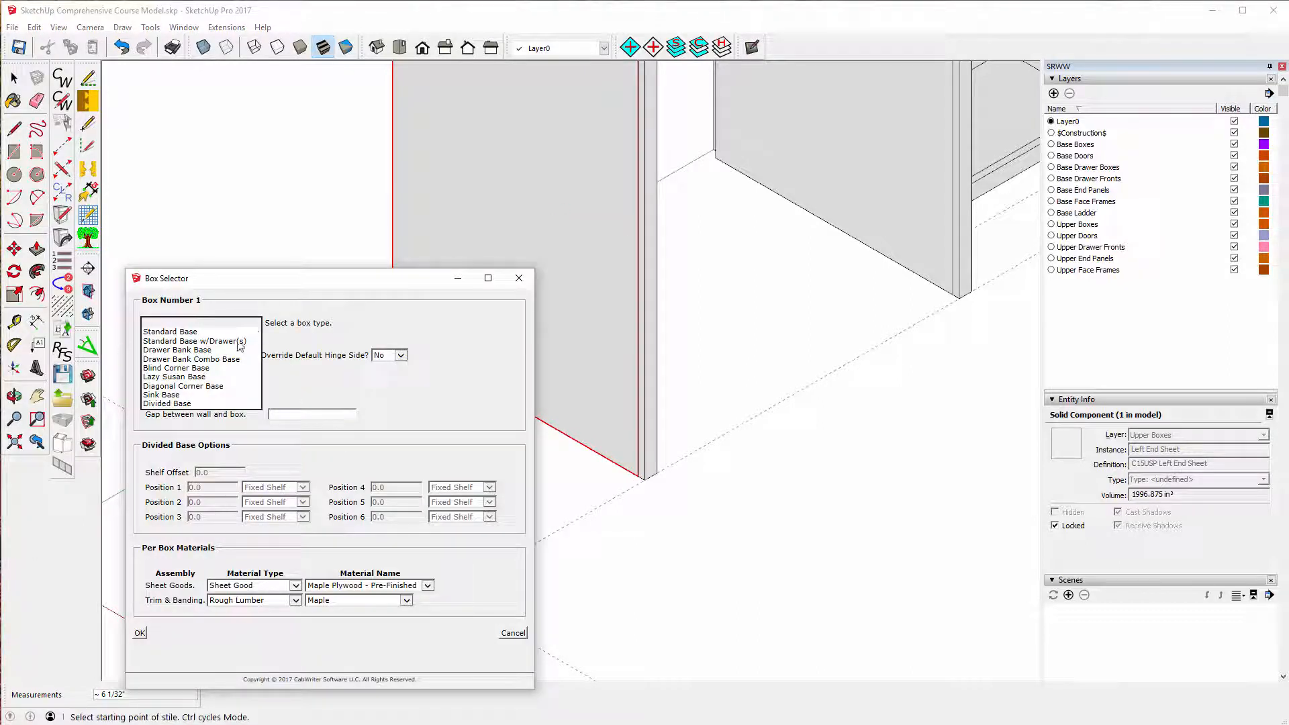
click(173, 403)
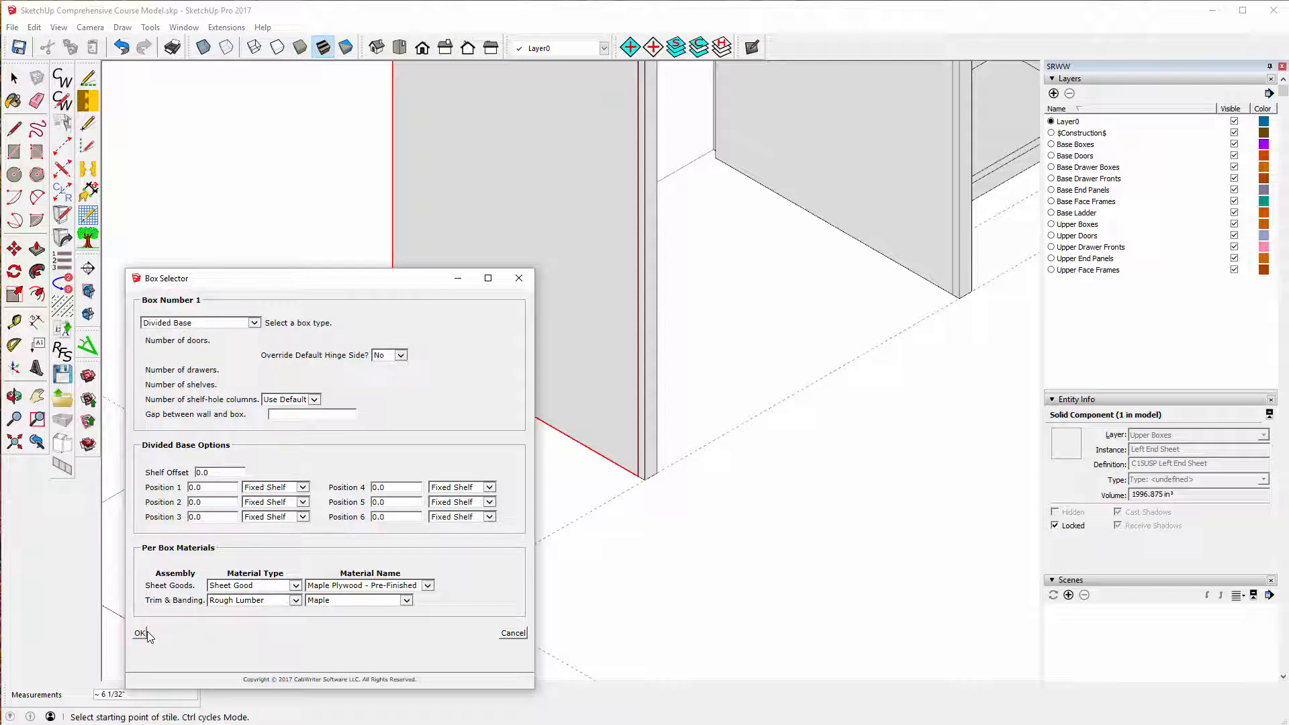
click(140, 634)
- Examine the new divided-base cabinet and how its top meets the neighbouring refrigerator upper cabinet
scroll(302, 514, down, 4)
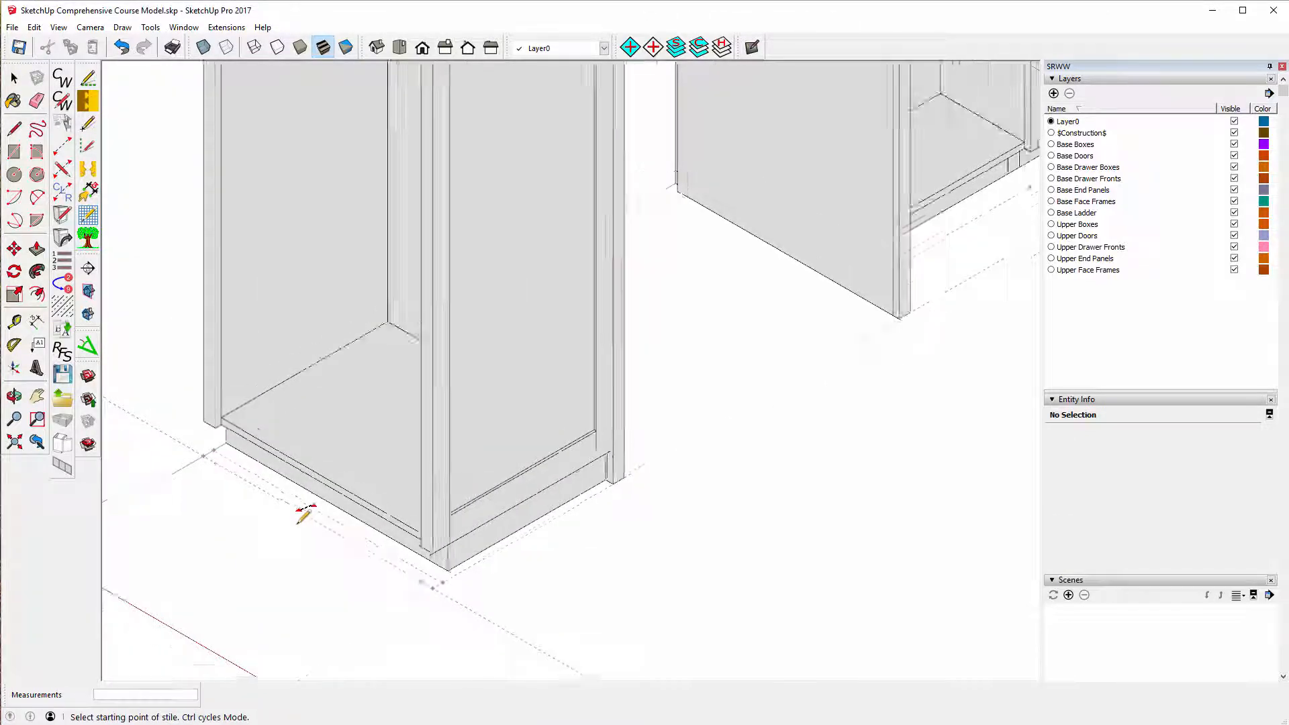
scroll(302, 514, down, 3)
scroll(372, 250, up, 6)
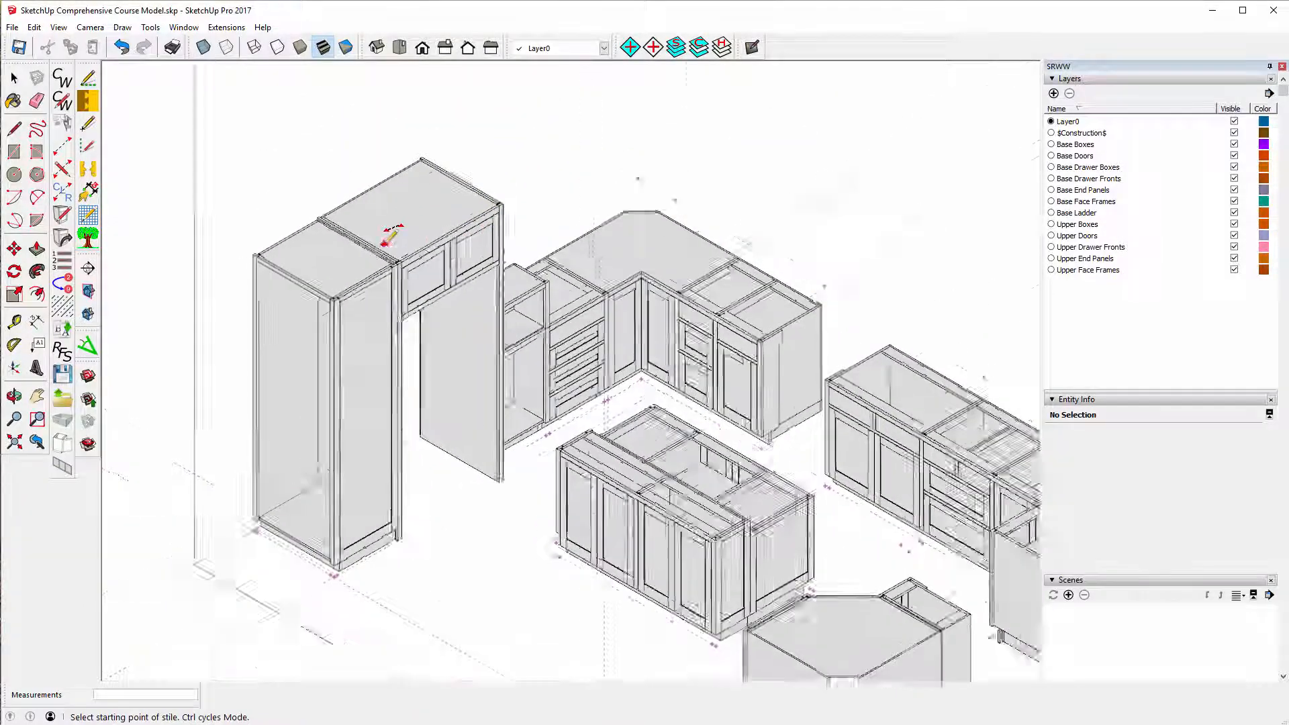
scroll(369, 254, up, 5)
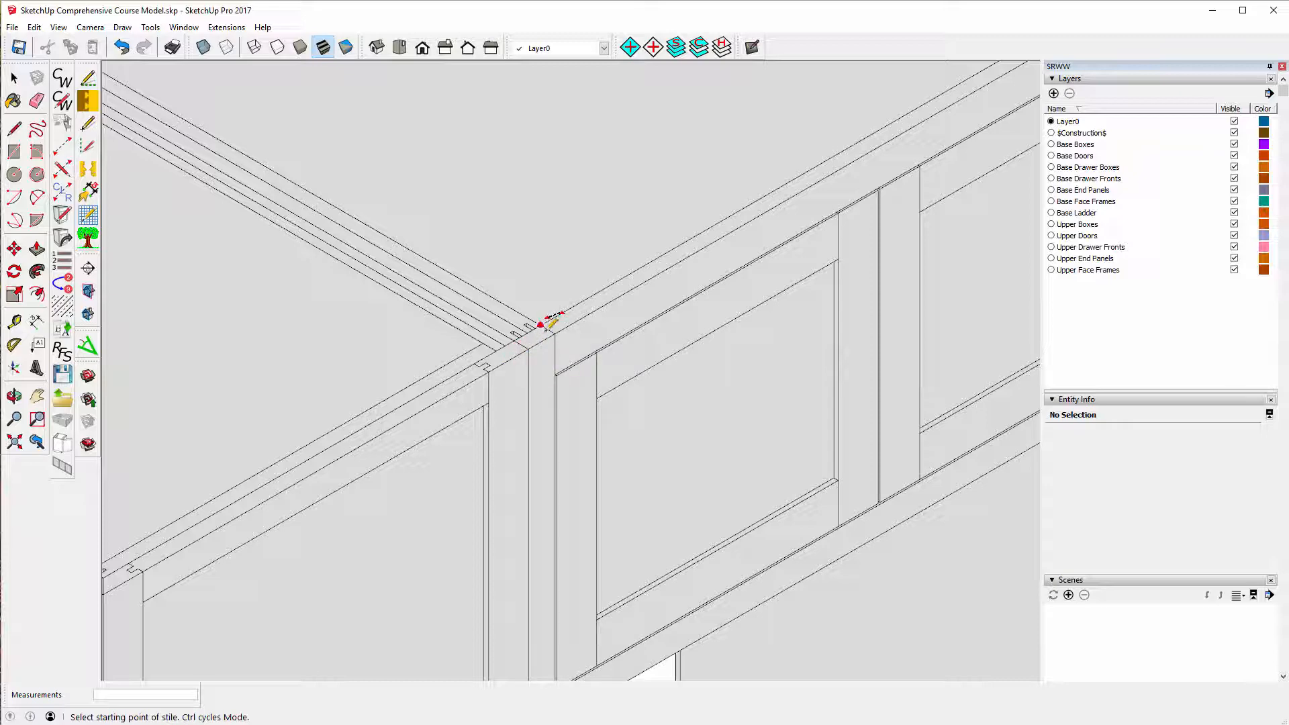
scroll(516, 271, down, 2)
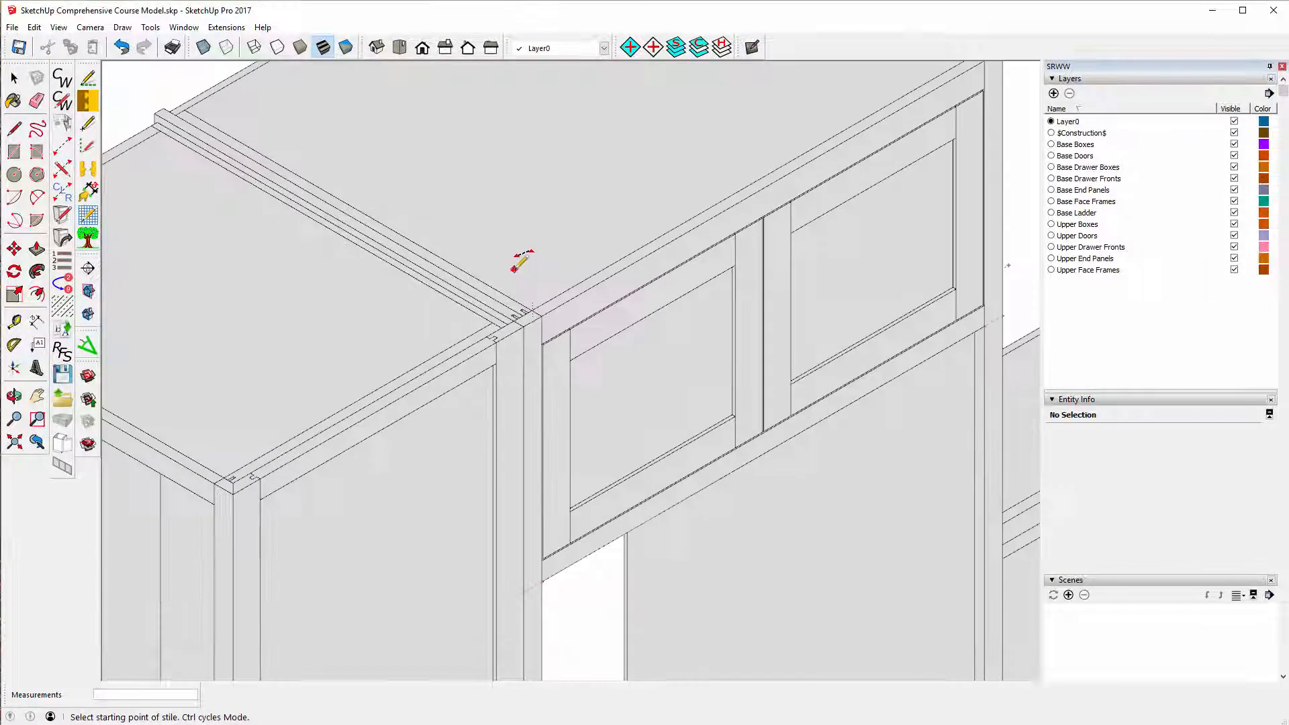
scroll(516, 263, down, 5)
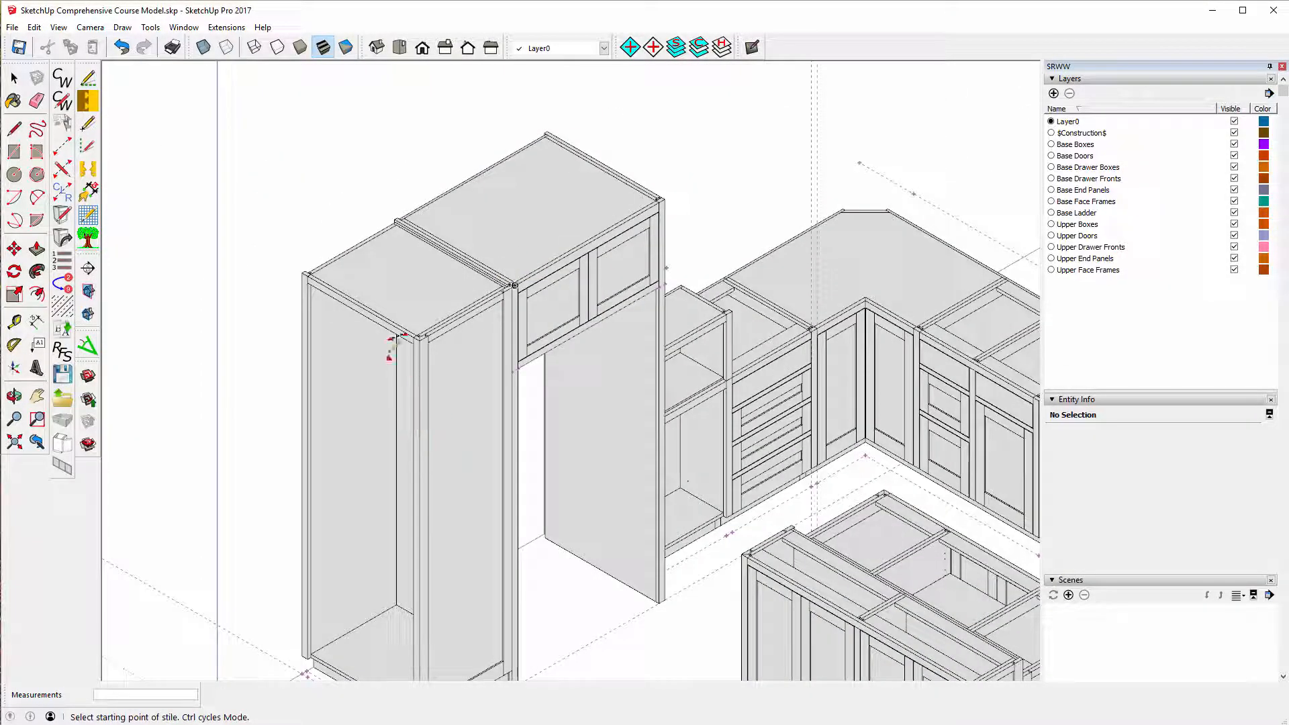
scroll(376, 329, down, 3)
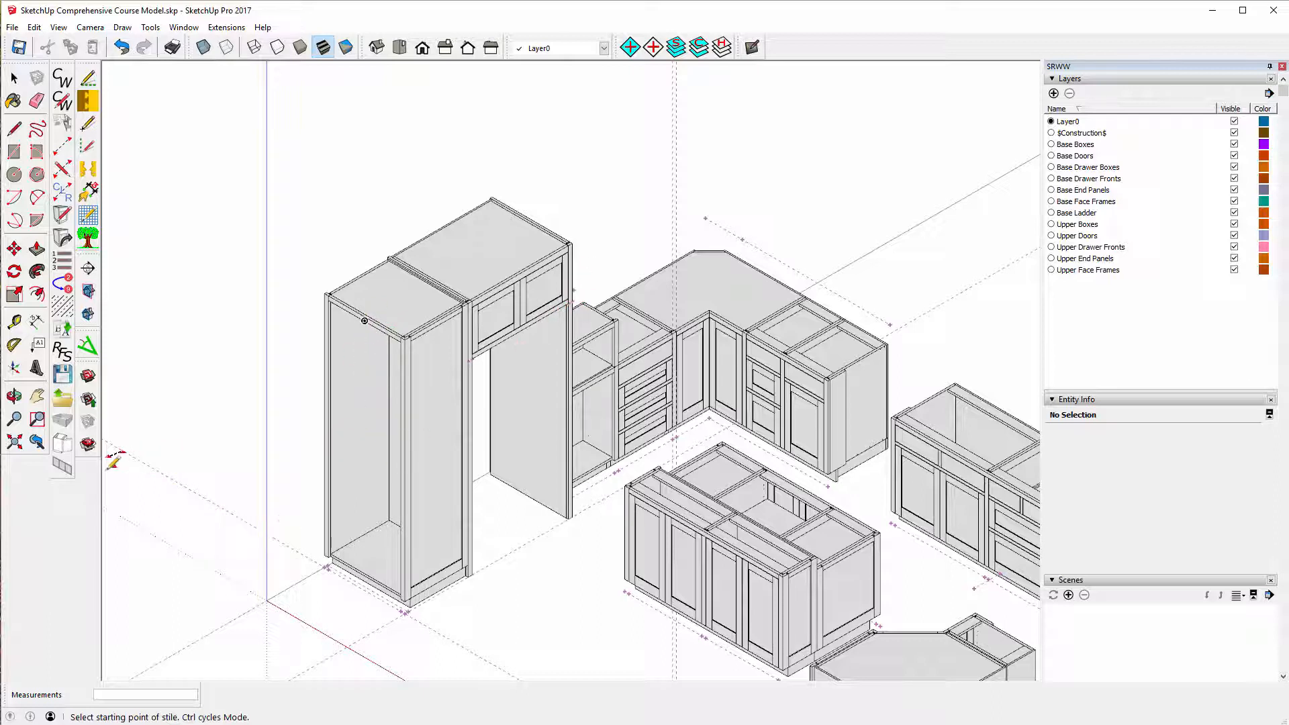
- Switch to the CabWriter Comprehensive.skp model and examine the two-door upper cabinet above the open-shelf cabinet beside the refrigerator end panel
key(h)
click(14, 396)
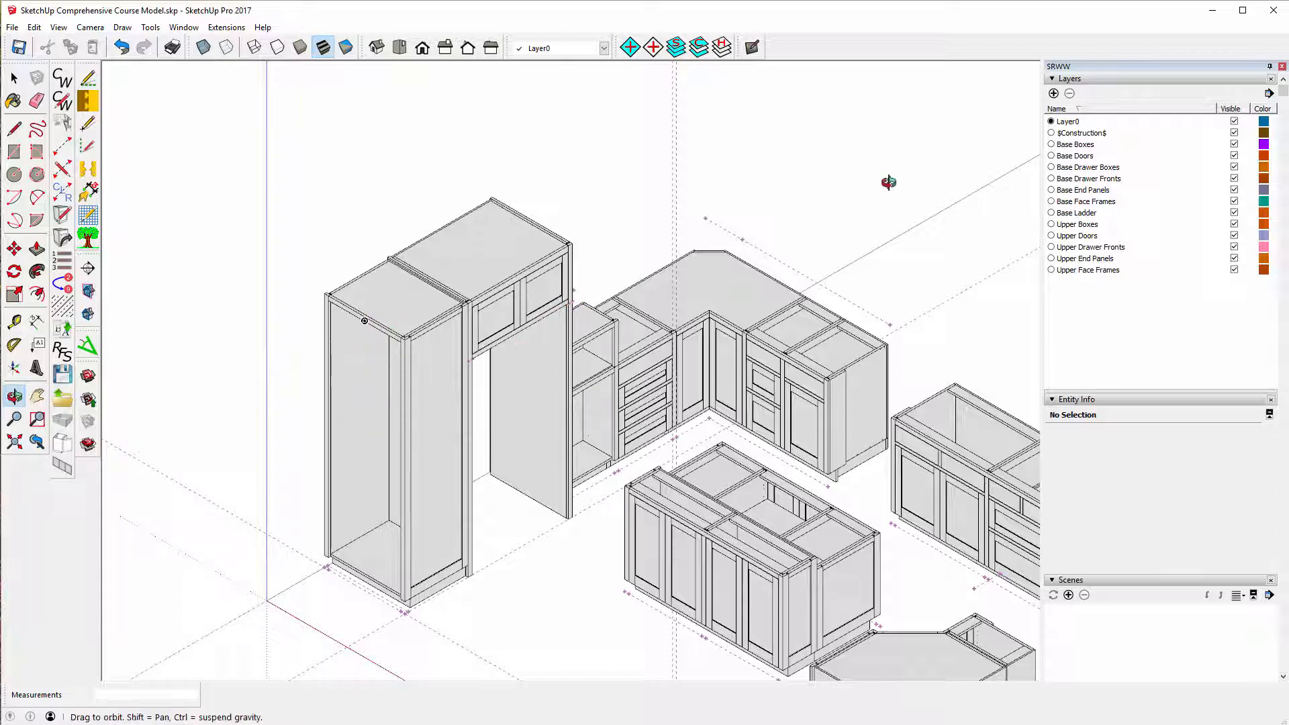
drag(781, 281, 299, 431)
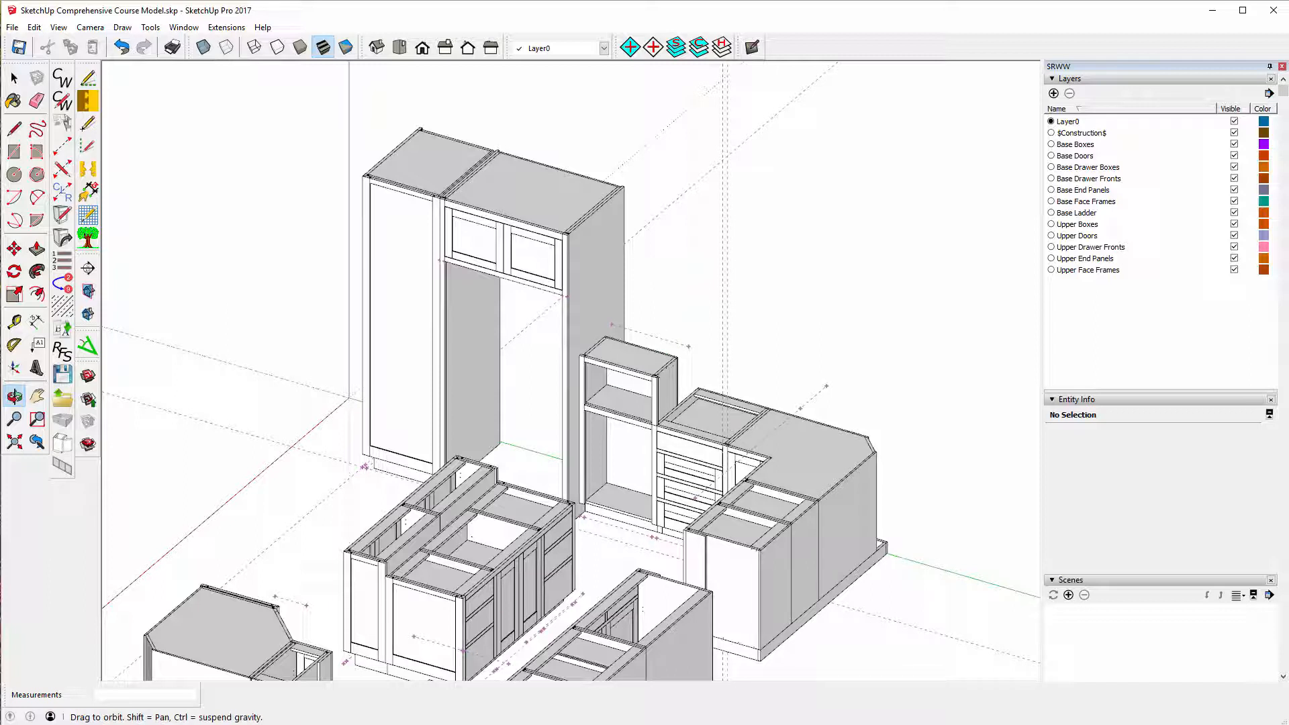
mouse_move(609, 724)
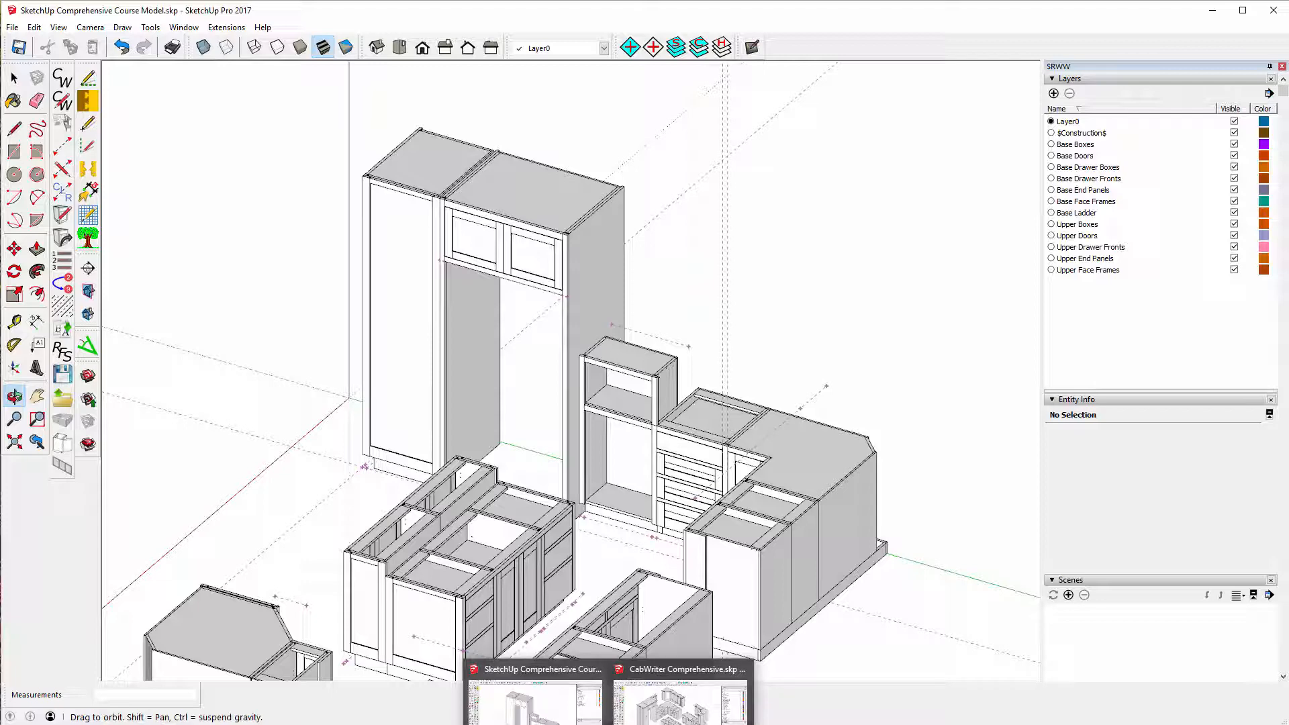
click(679, 698)
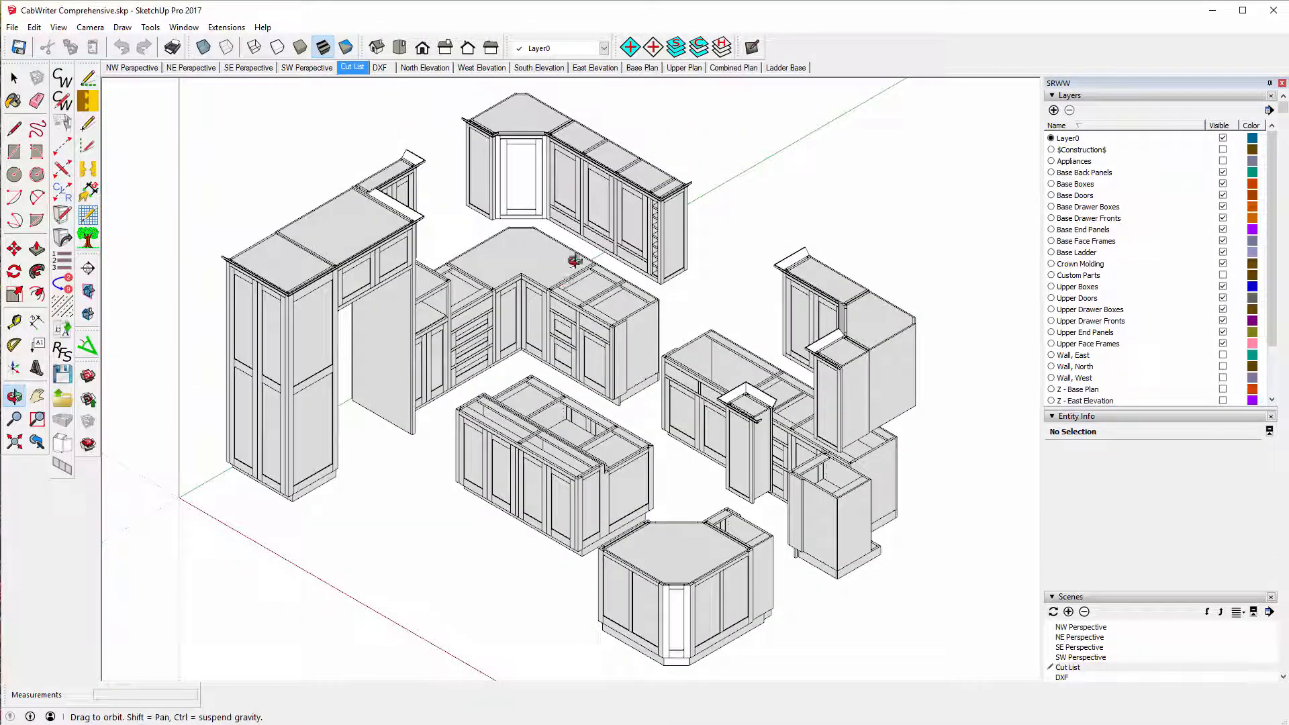
drag(577, 274, 433, 155)
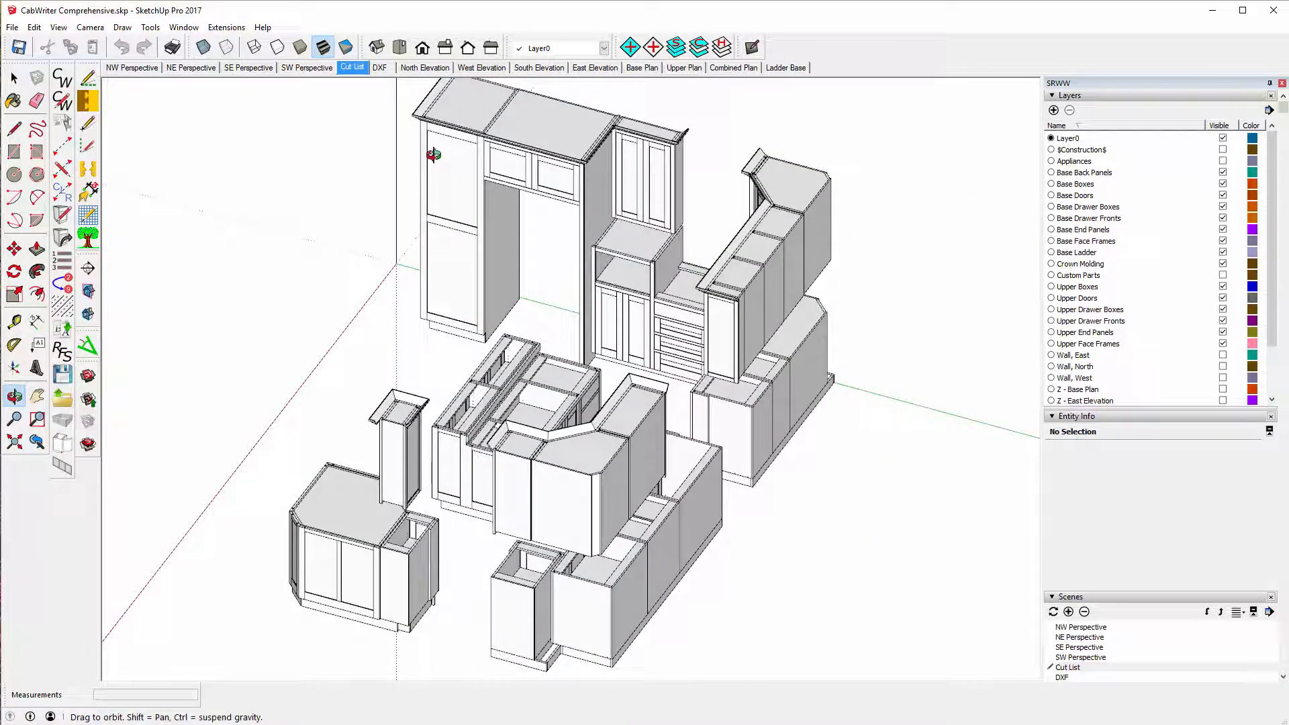
scroll(662, 121, up, 3)
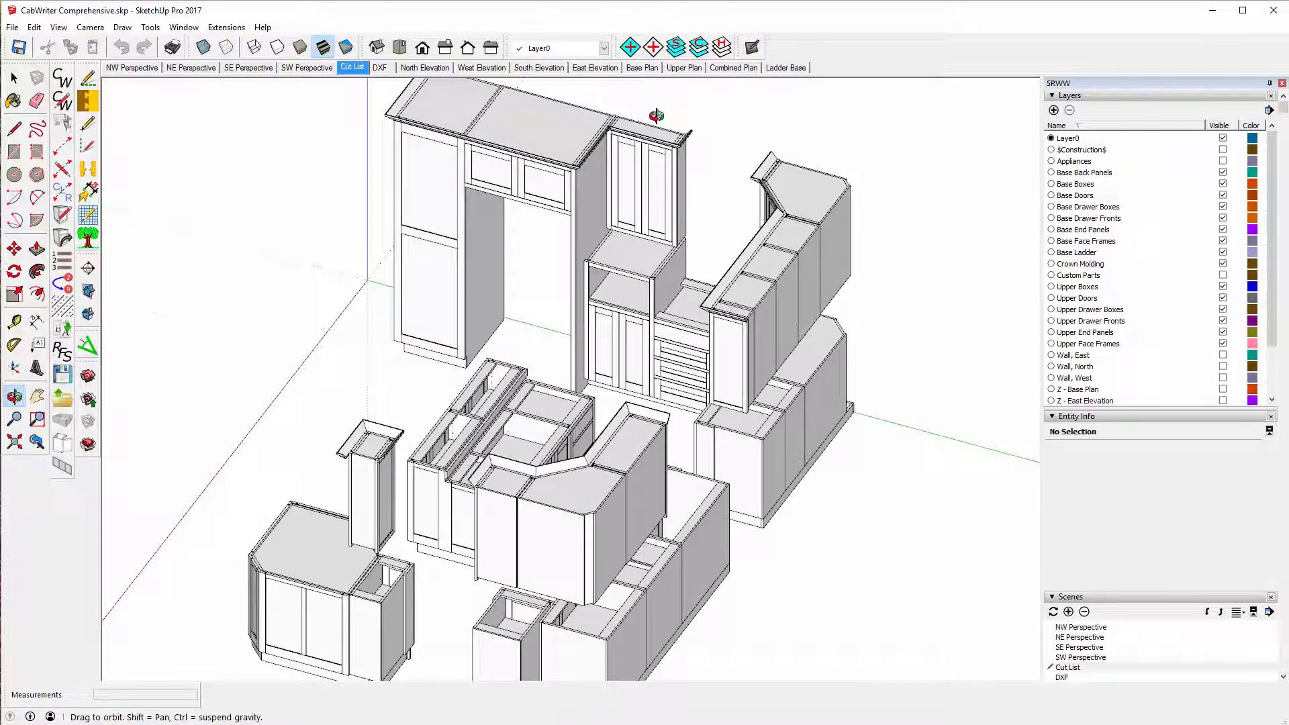
scroll(700, 128, up, 5)
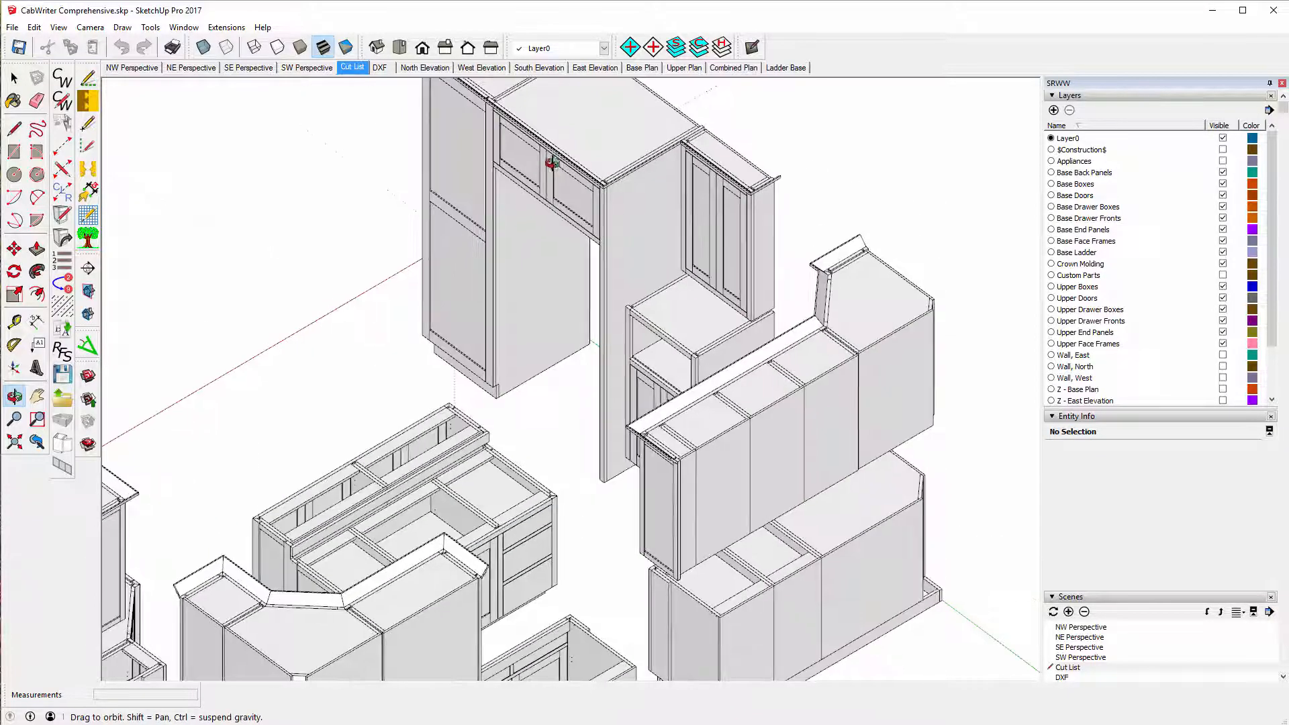
scroll(758, 259, up, 4)
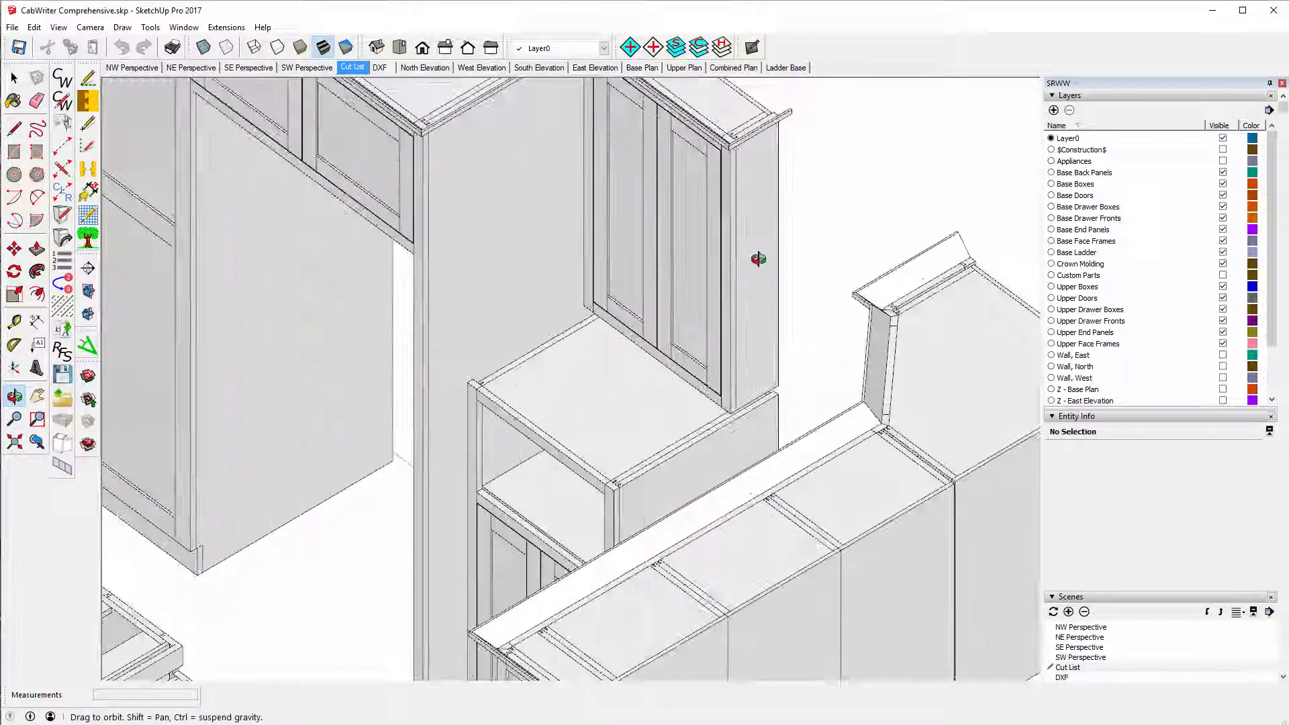
- Measure the depth of that upper cabinet across its exposed side with the Tape Measure tool
click(14, 397)
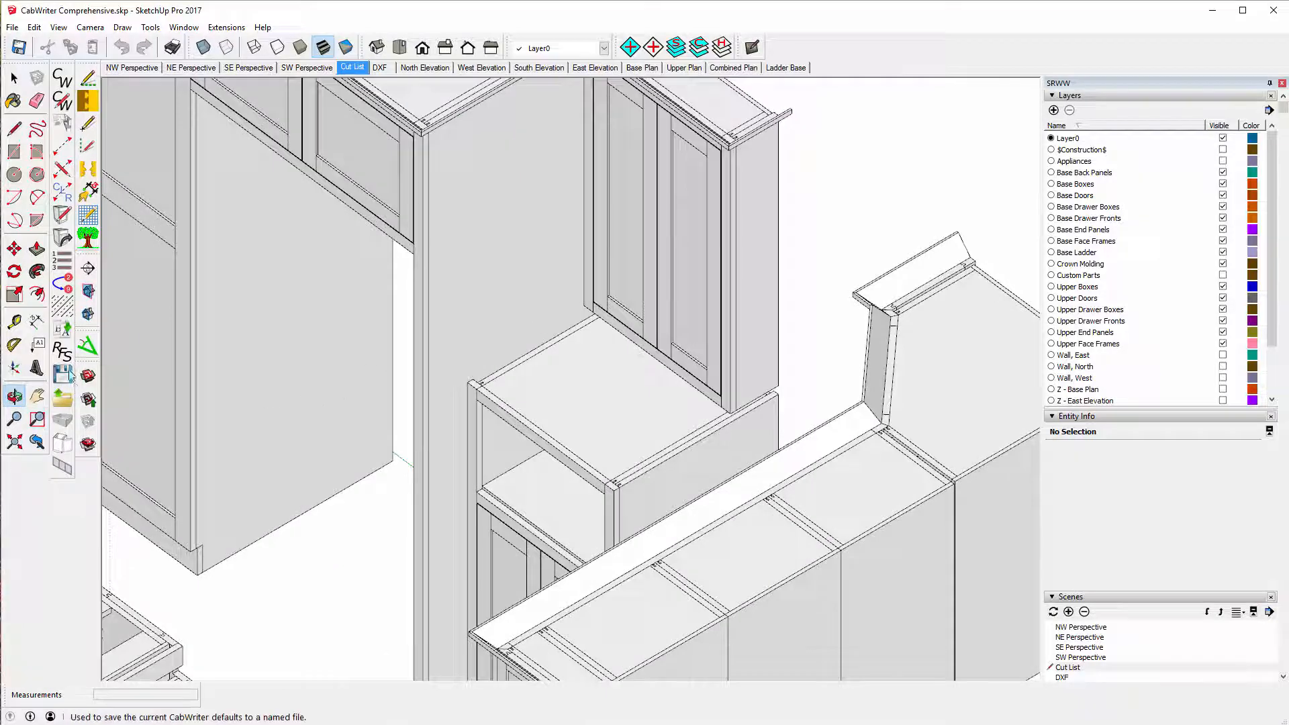
click(14, 323)
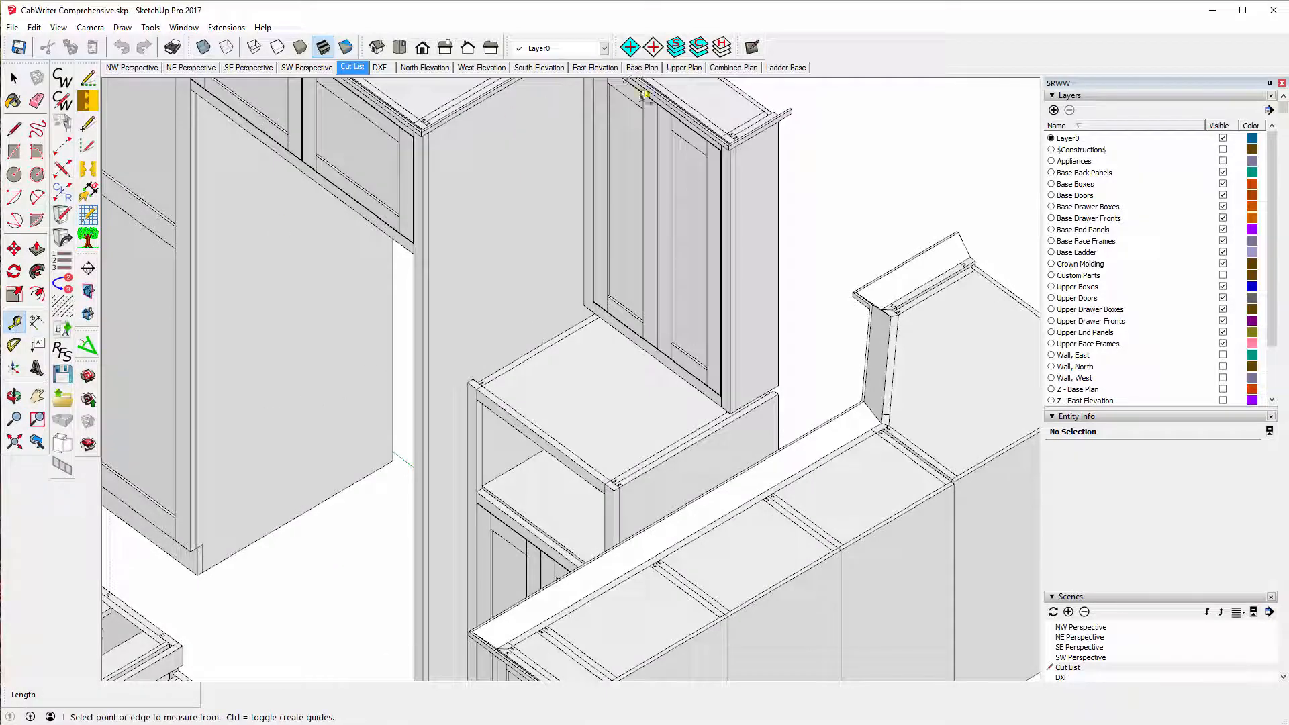
click(731, 179)
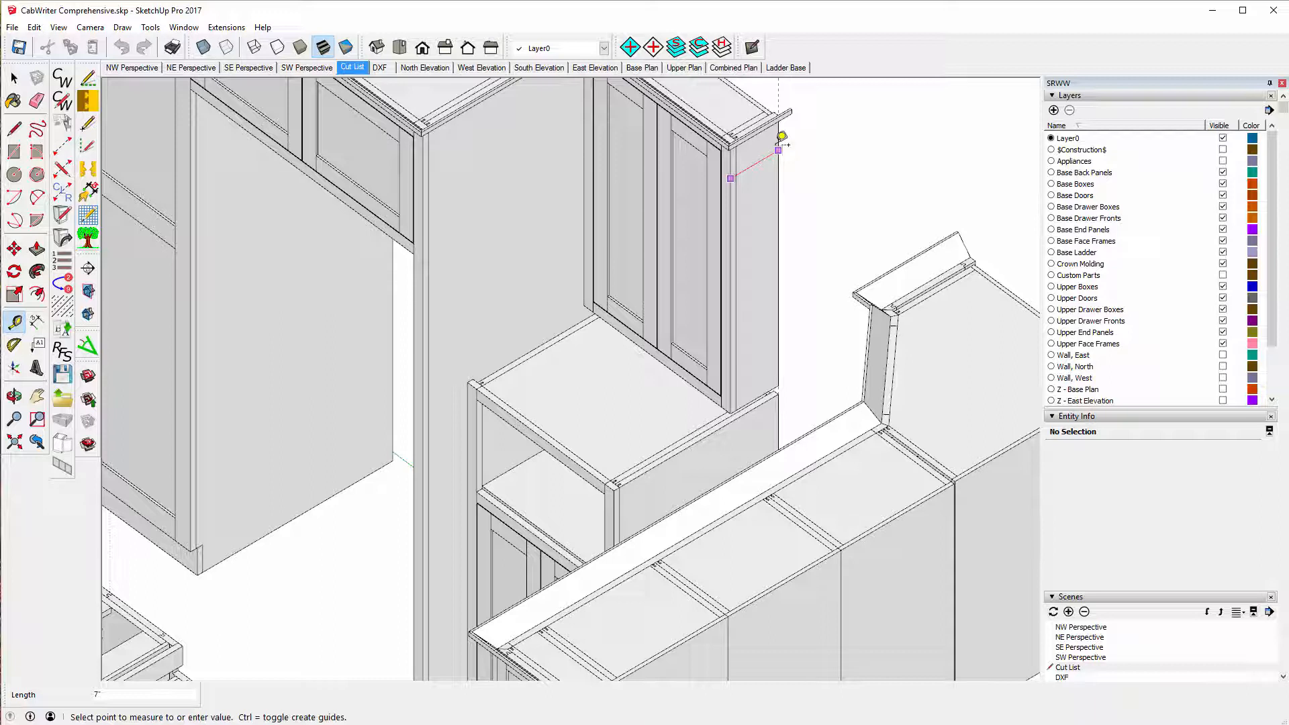
click(782, 136)
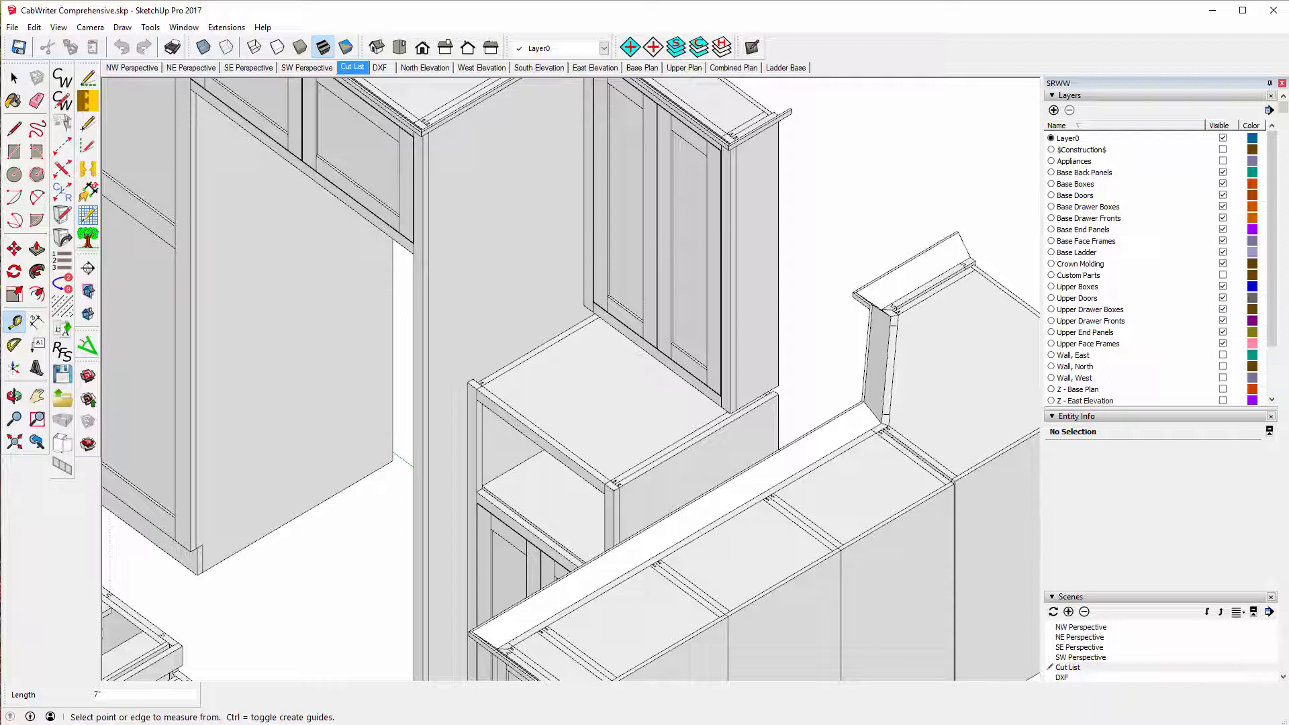
- Switch back to SketchUp Comprehensive Course Model.skp and set the CabWriter upper cabinet depth (face to wall) to 7"
mouse_move(608, 724)
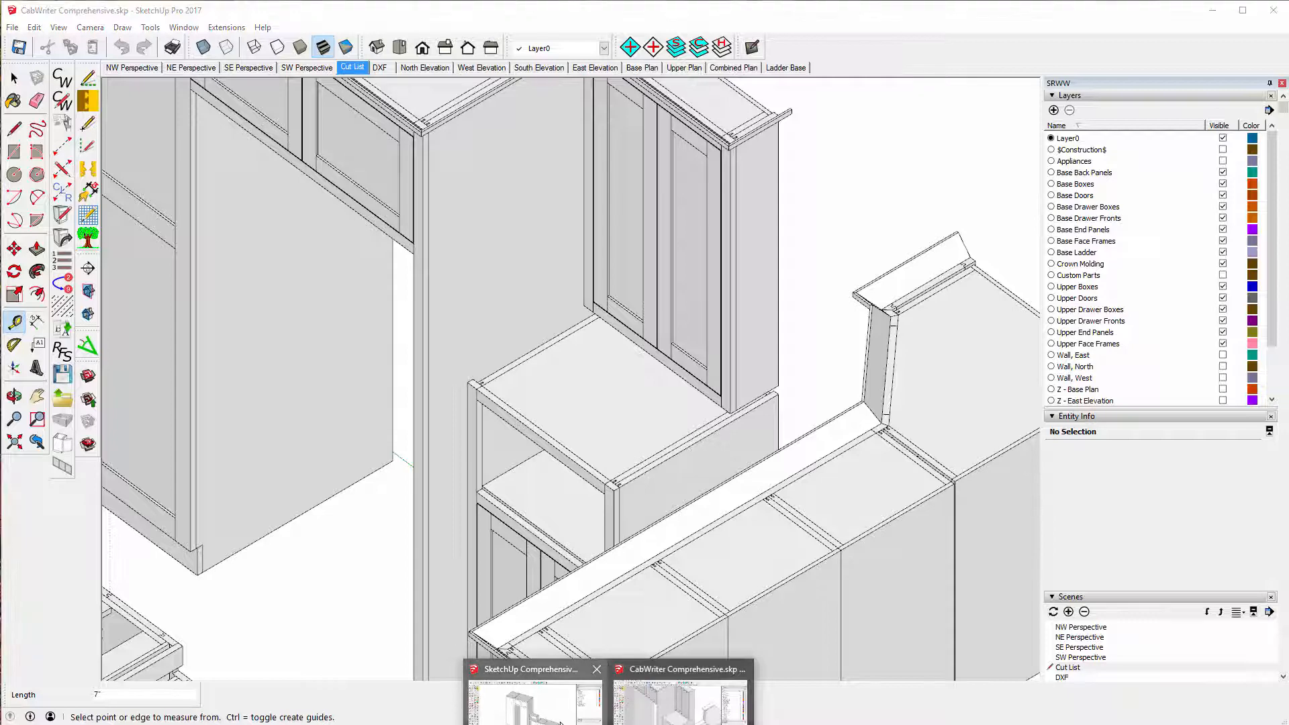
click(535, 702)
scroll(633, 331, up, 6)
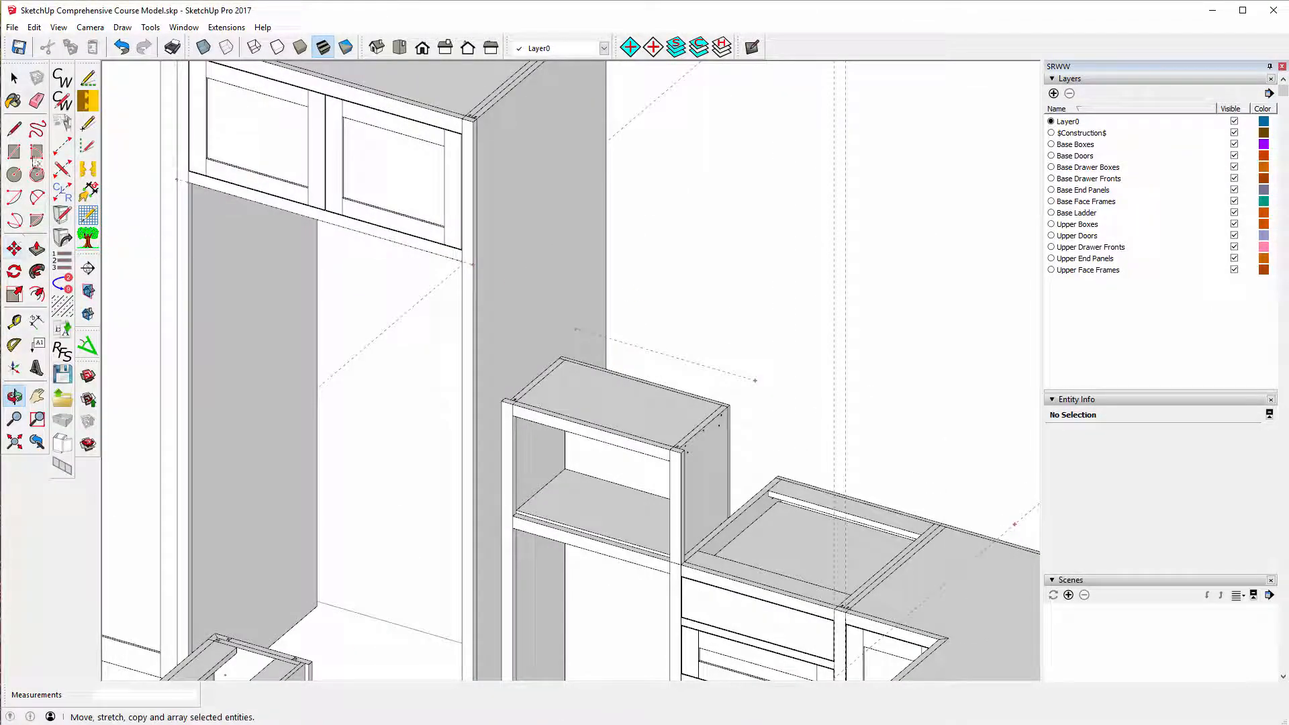
click(63, 105)
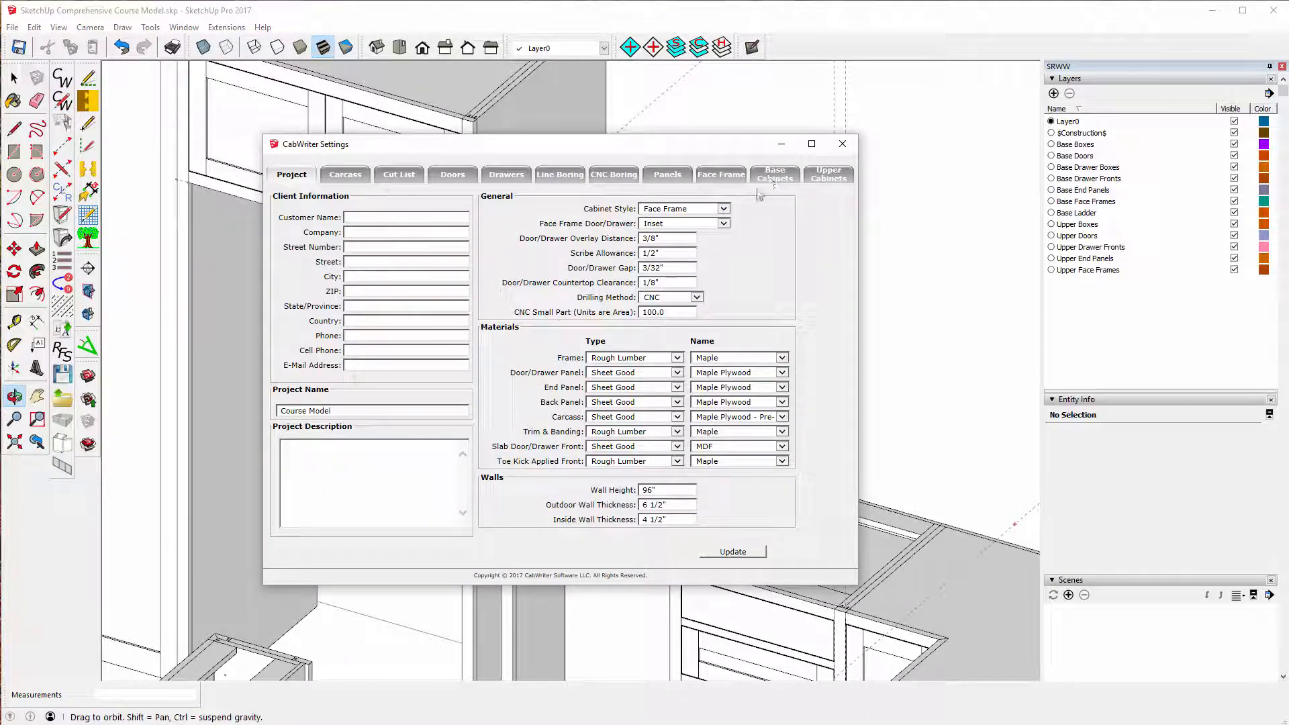
click(829, 175)
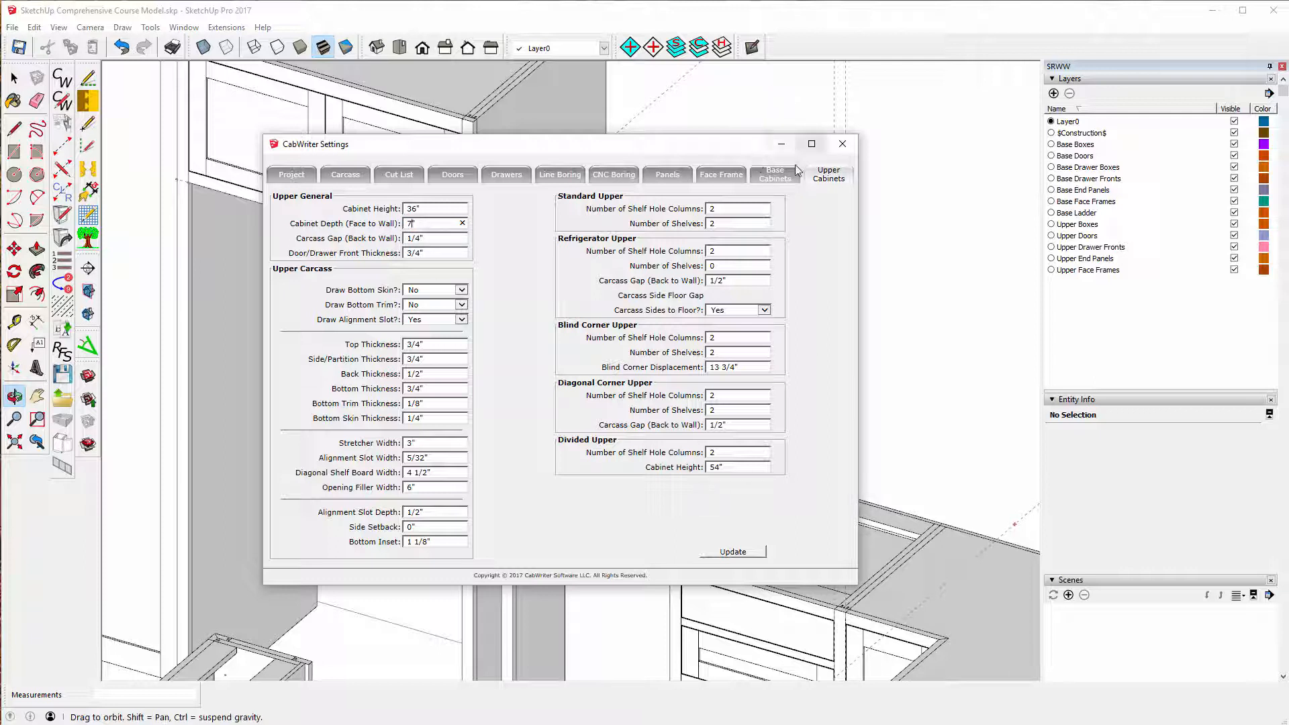
click(733, 551)
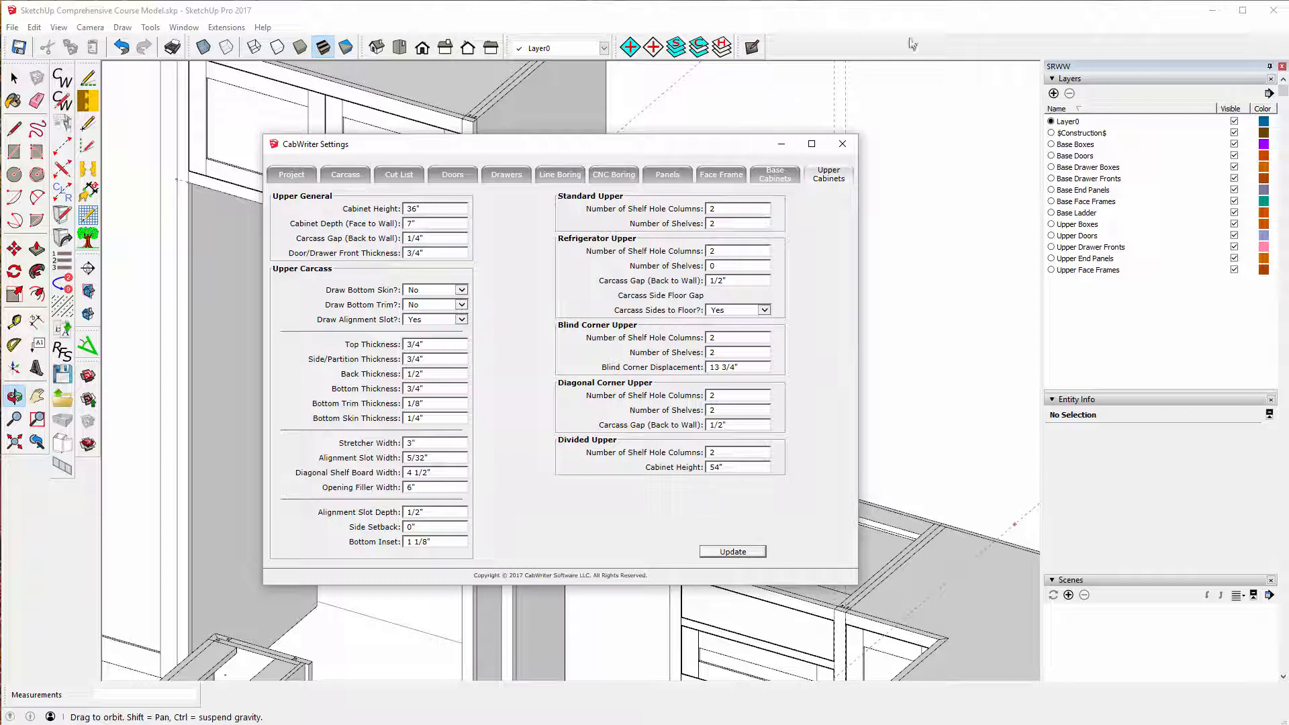
click(843, 145)
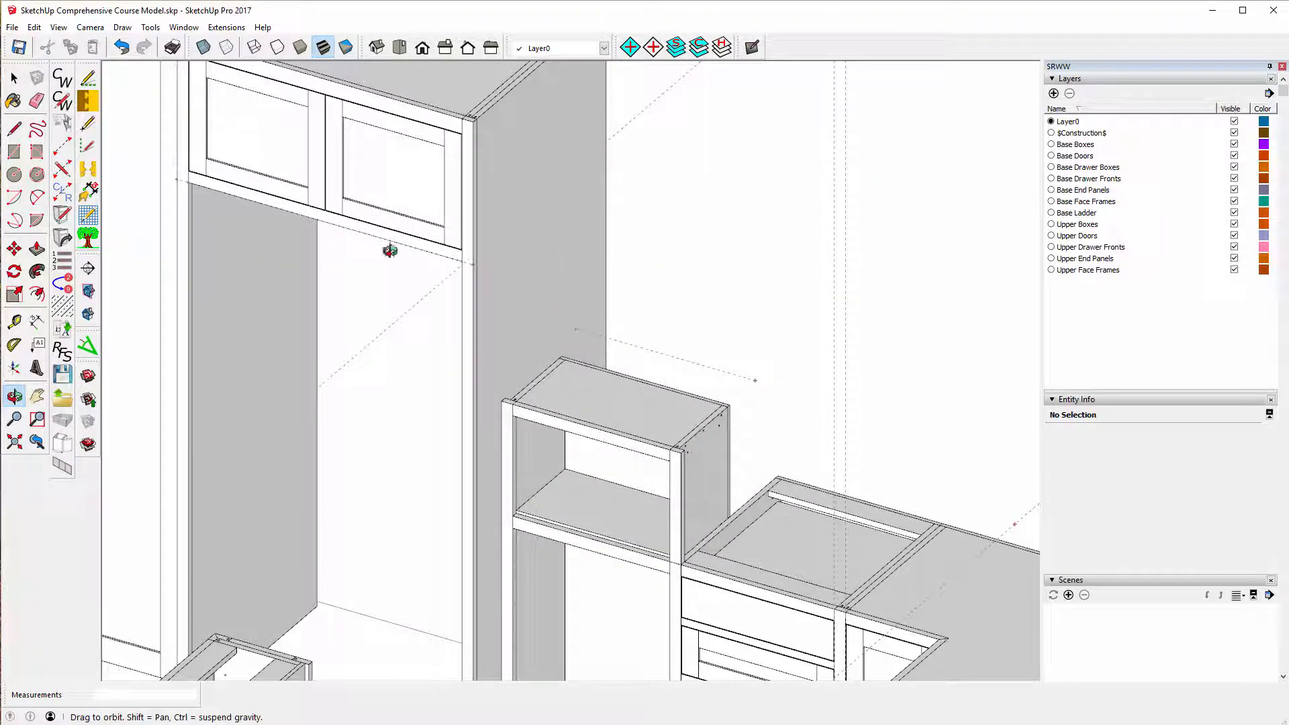
- Draw a Left End Filler stile from the end of the short upper guide nearest the refrigerator end panel, running along that guide
click(65, 148)
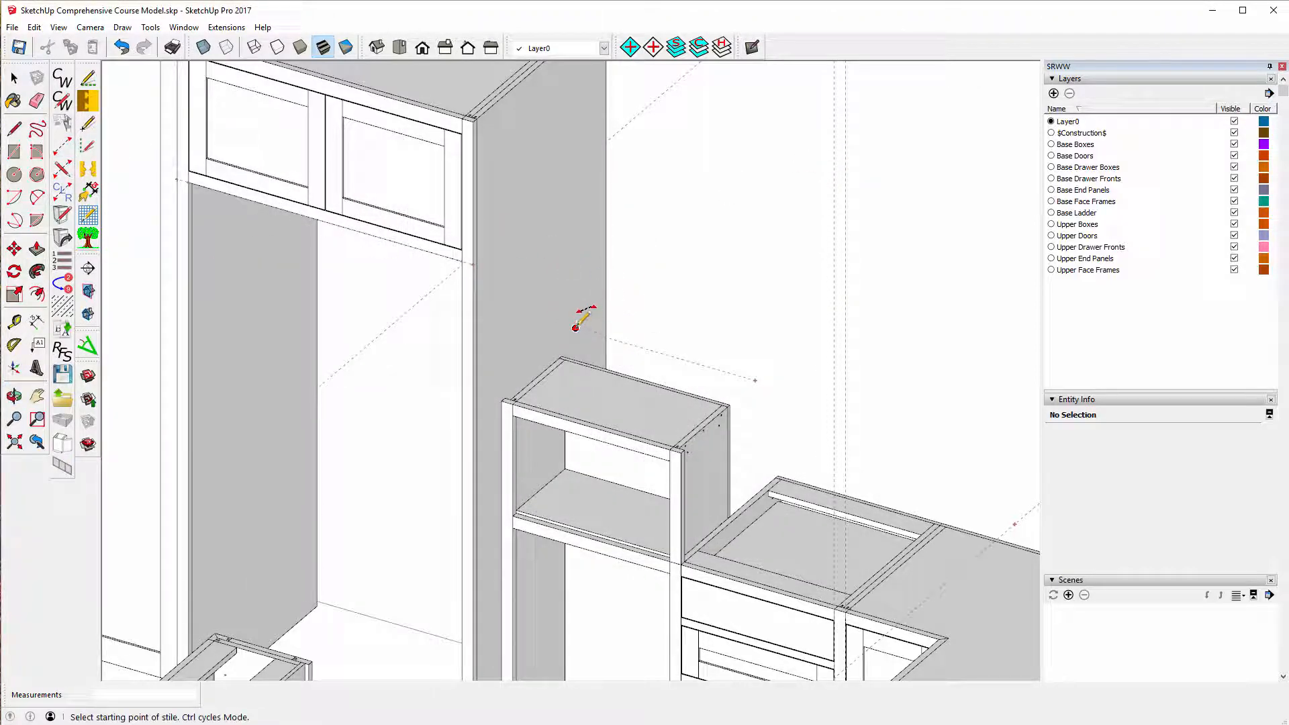
click(575, 327)
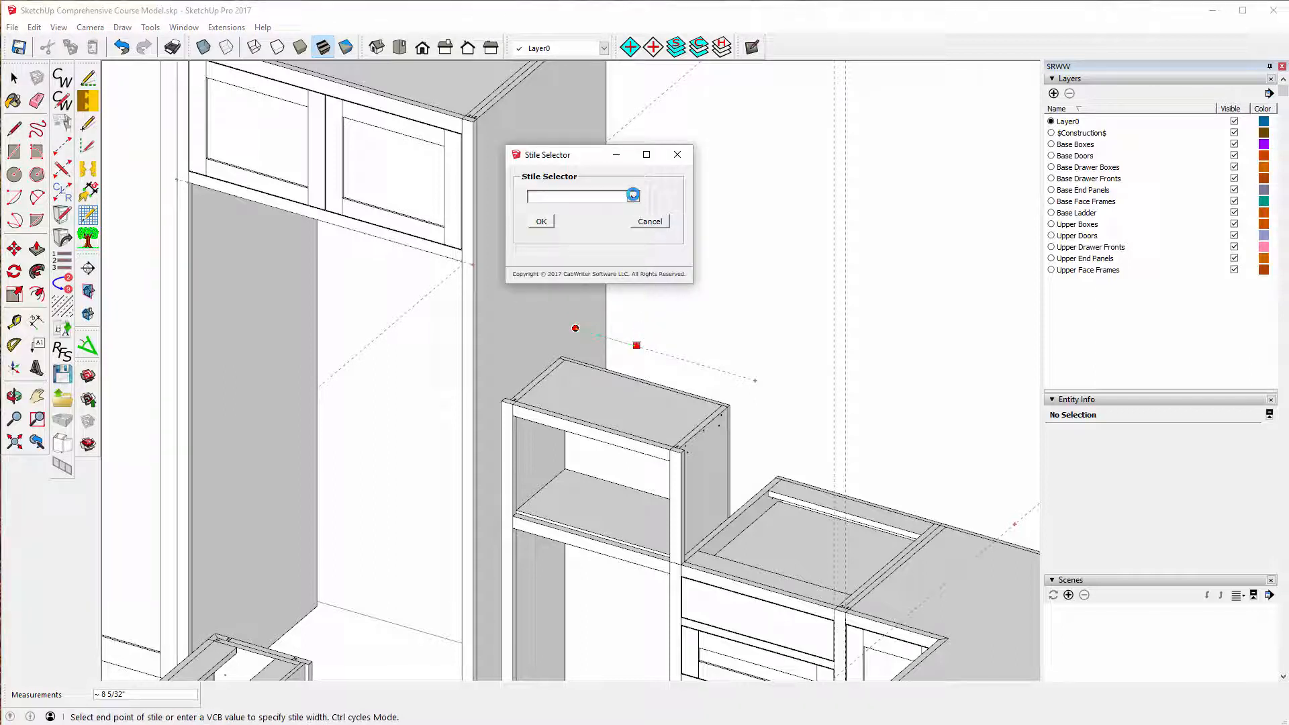
click(633, 196)
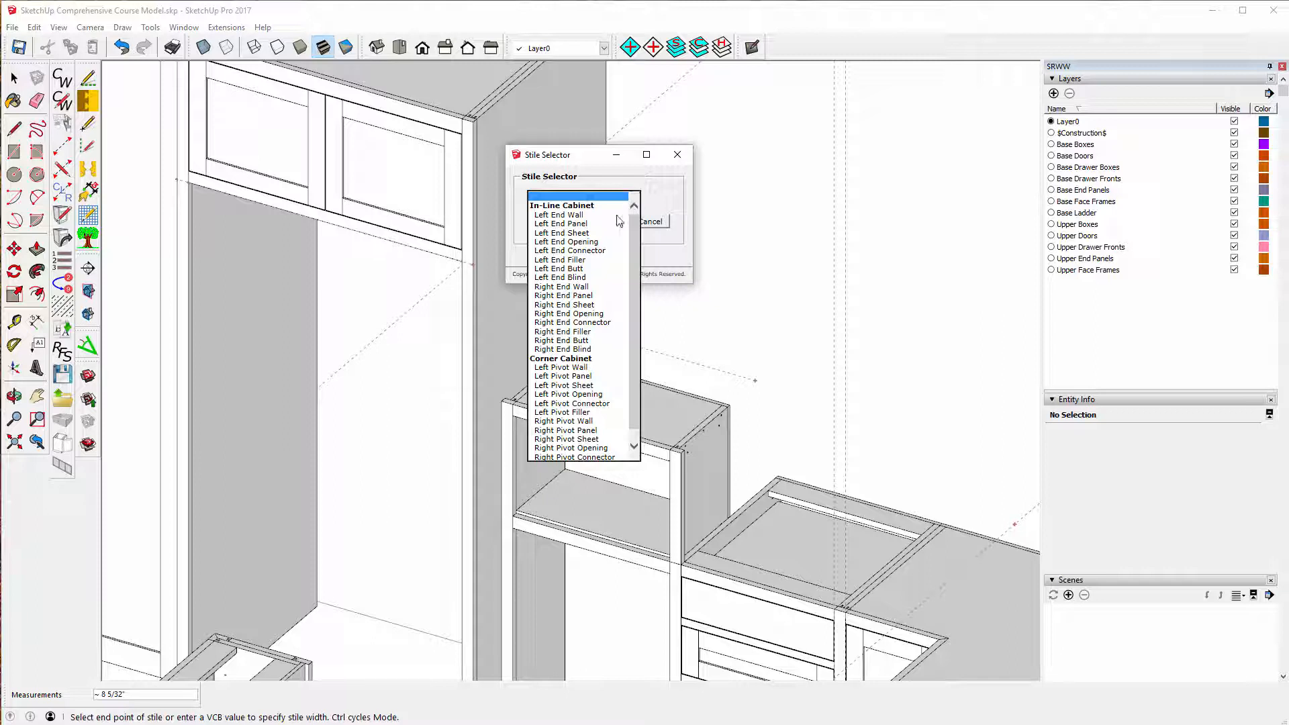
click(574, 260)
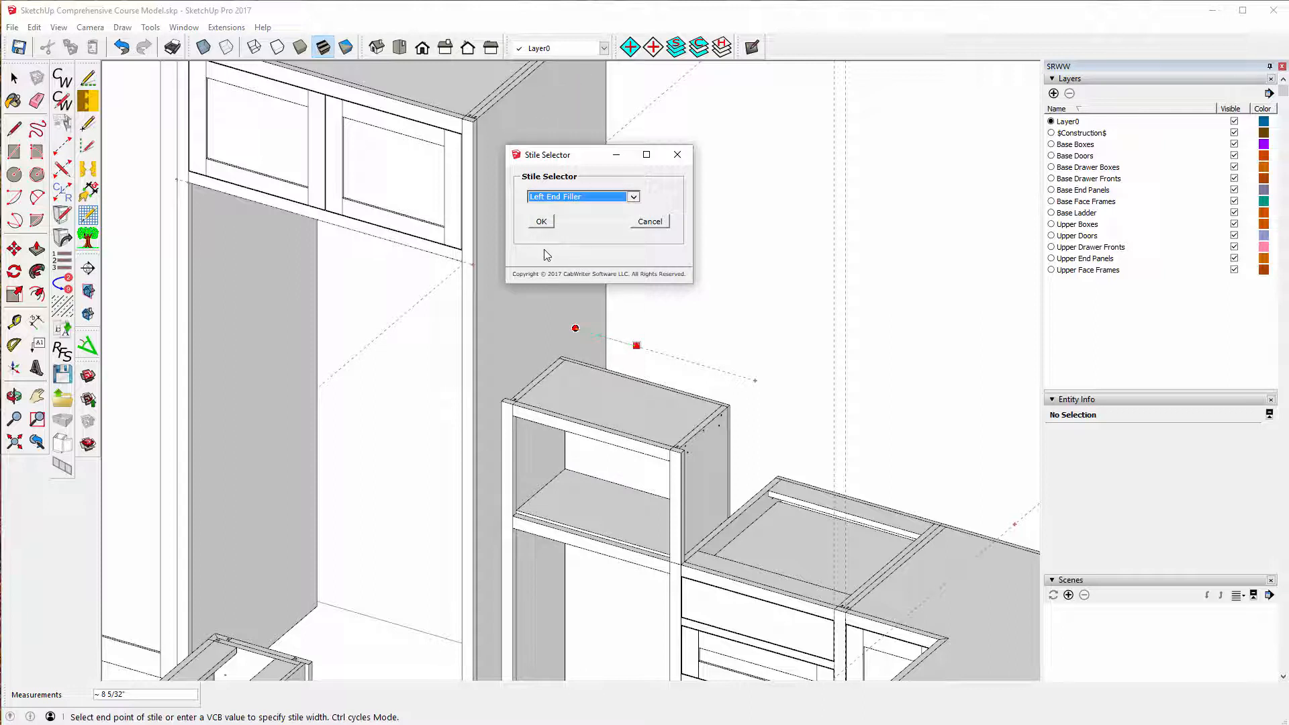
click(542, 222)
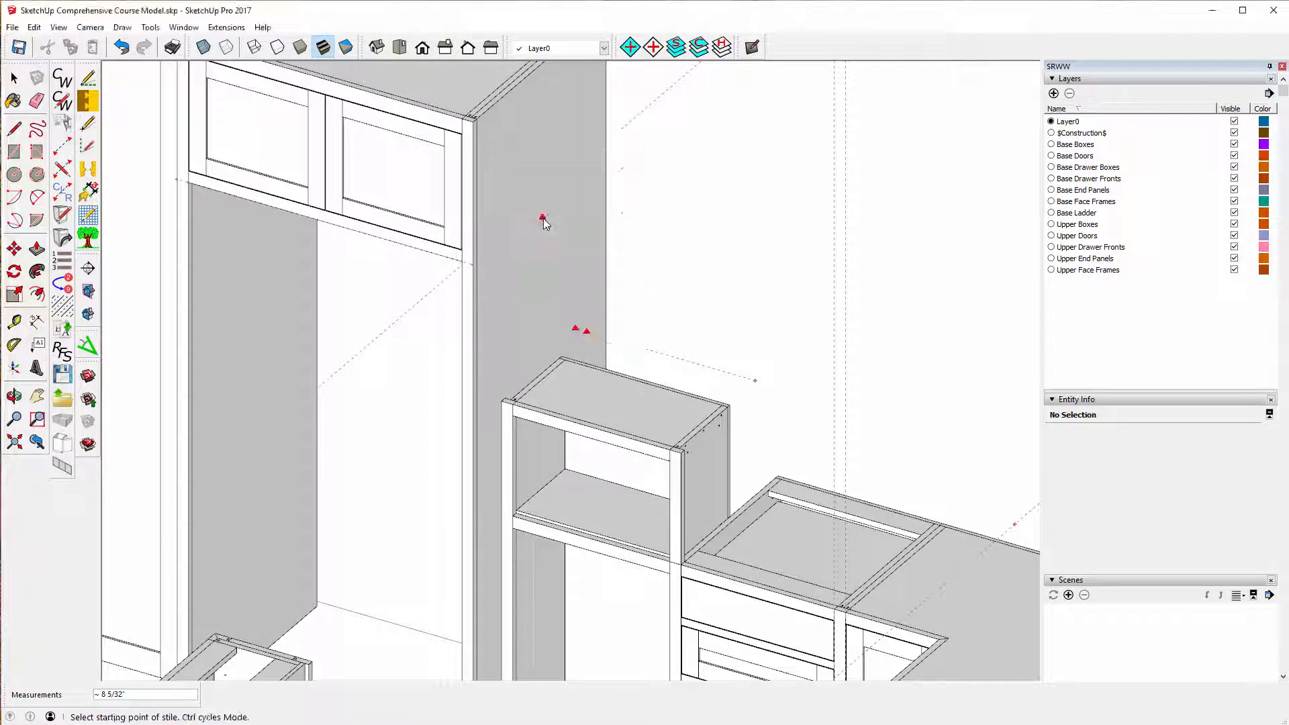
- Draw a Right End Panel stile from the opposite end of the short upper guide, running back toward the left stile
click(755, 380)
click(718, 369)
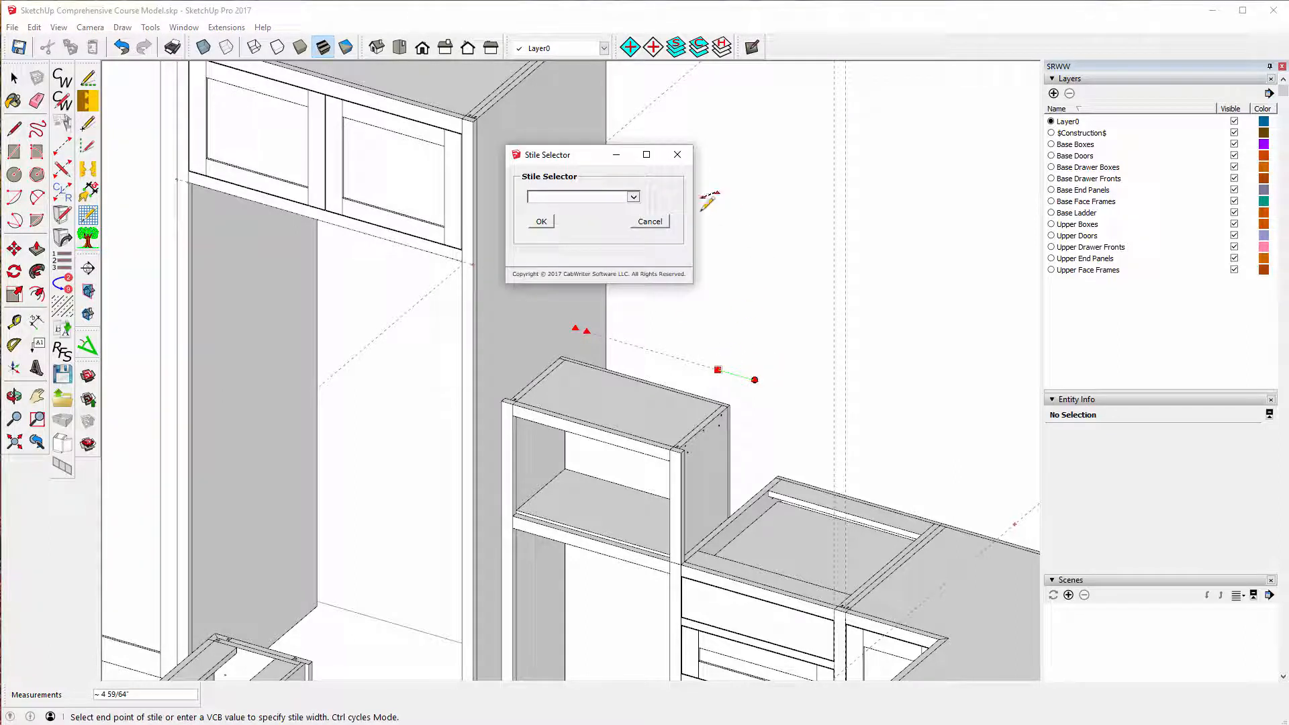
click(634, 197)
click(633, 198)
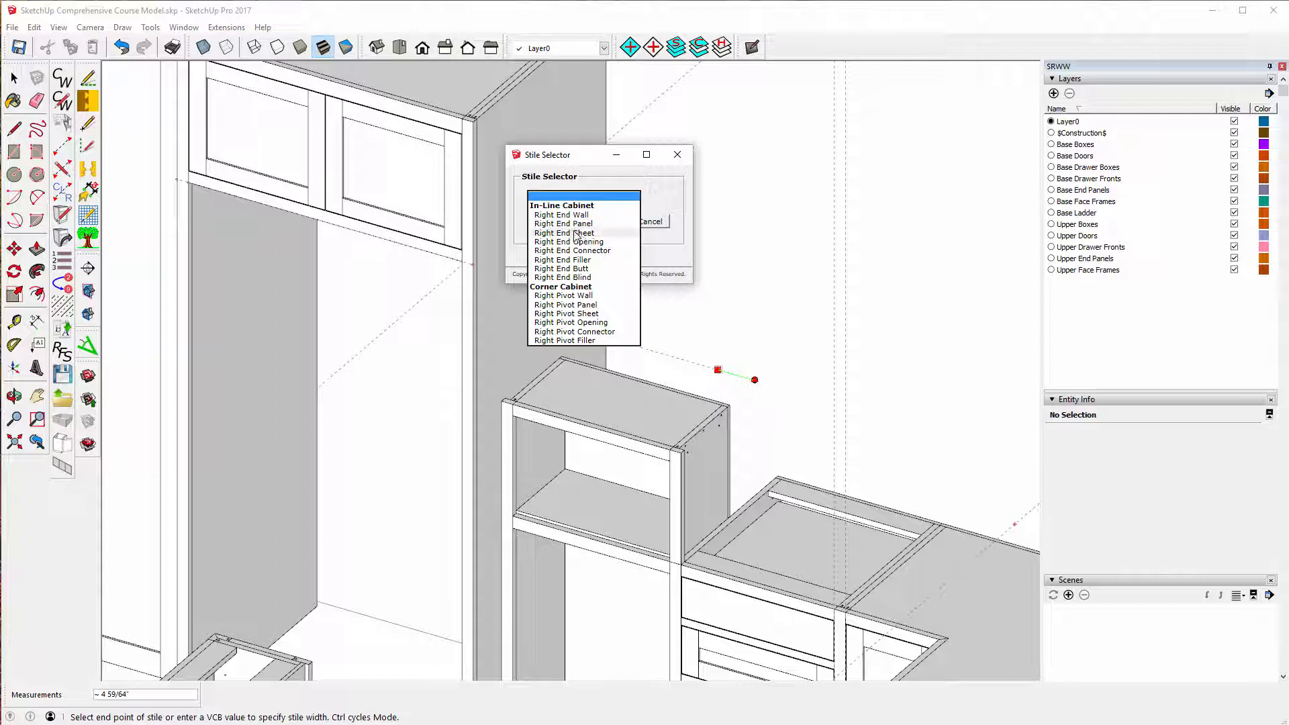
click(580, 224)
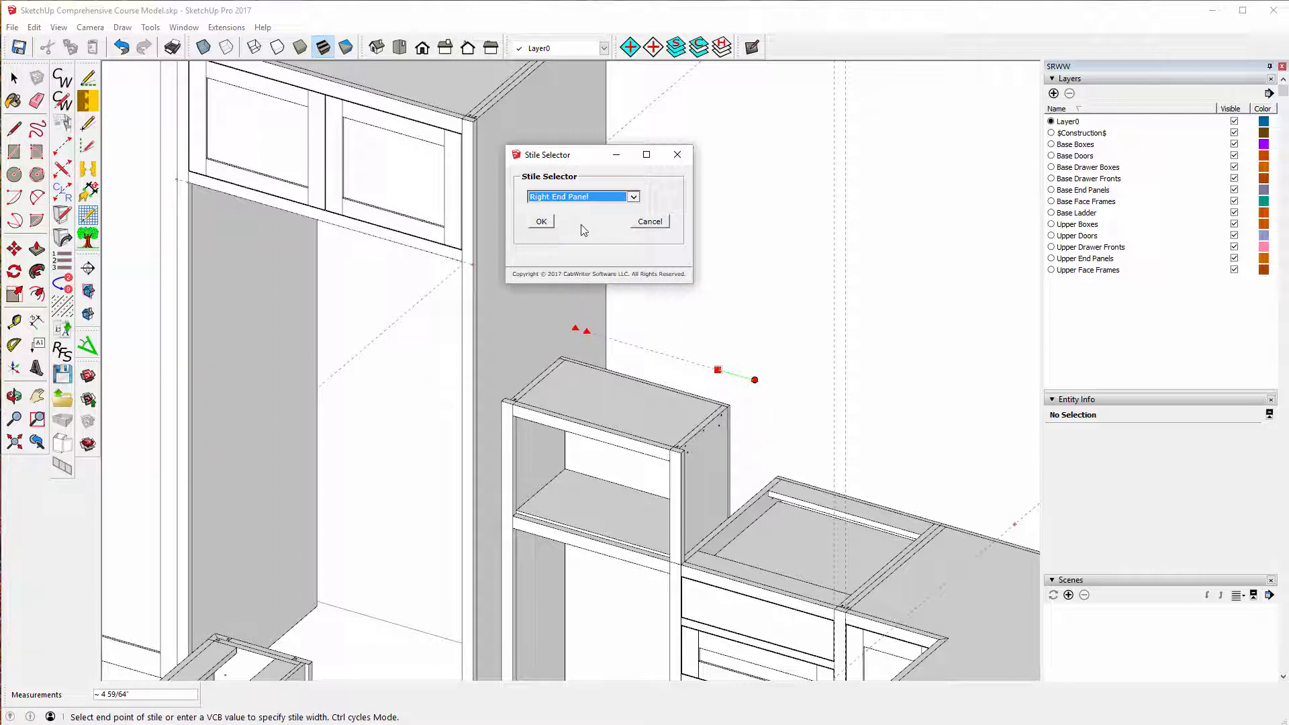
click(542, 223)
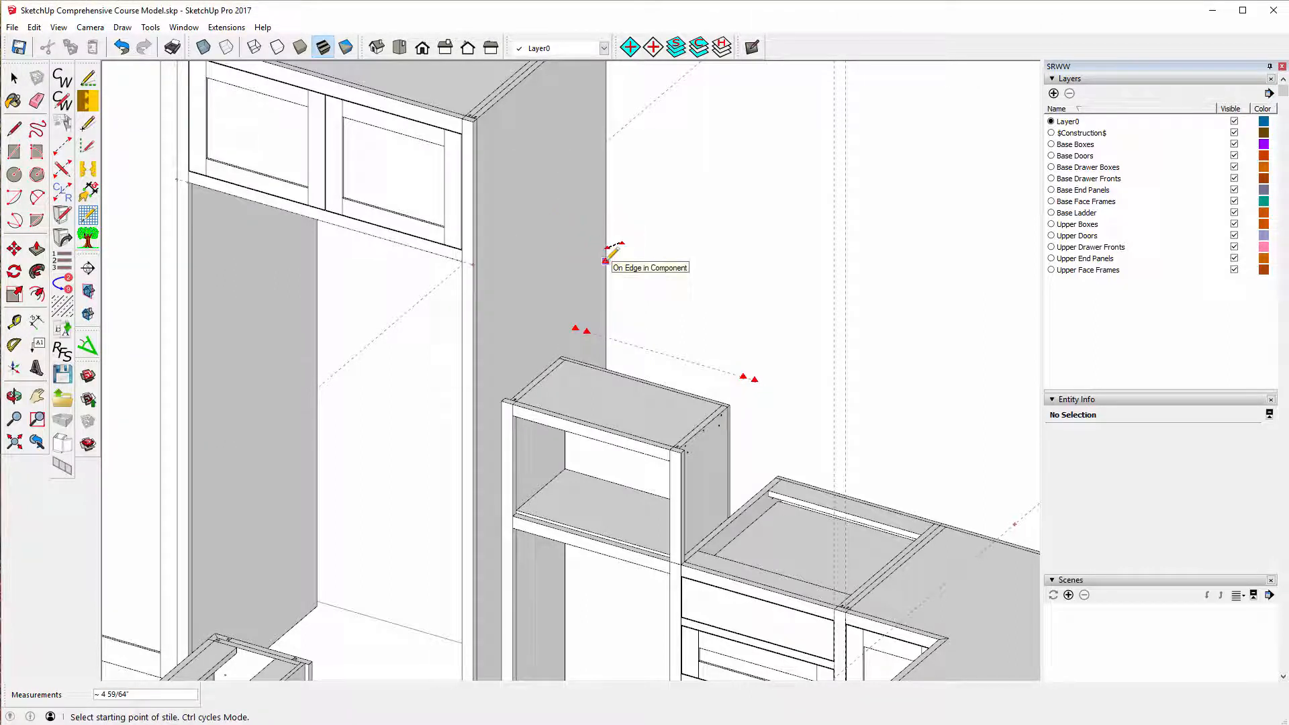
- Generate a Standard Upper cabinet with 2 doors between the two stiles beside the refrigerator end panel
key(ctrl)
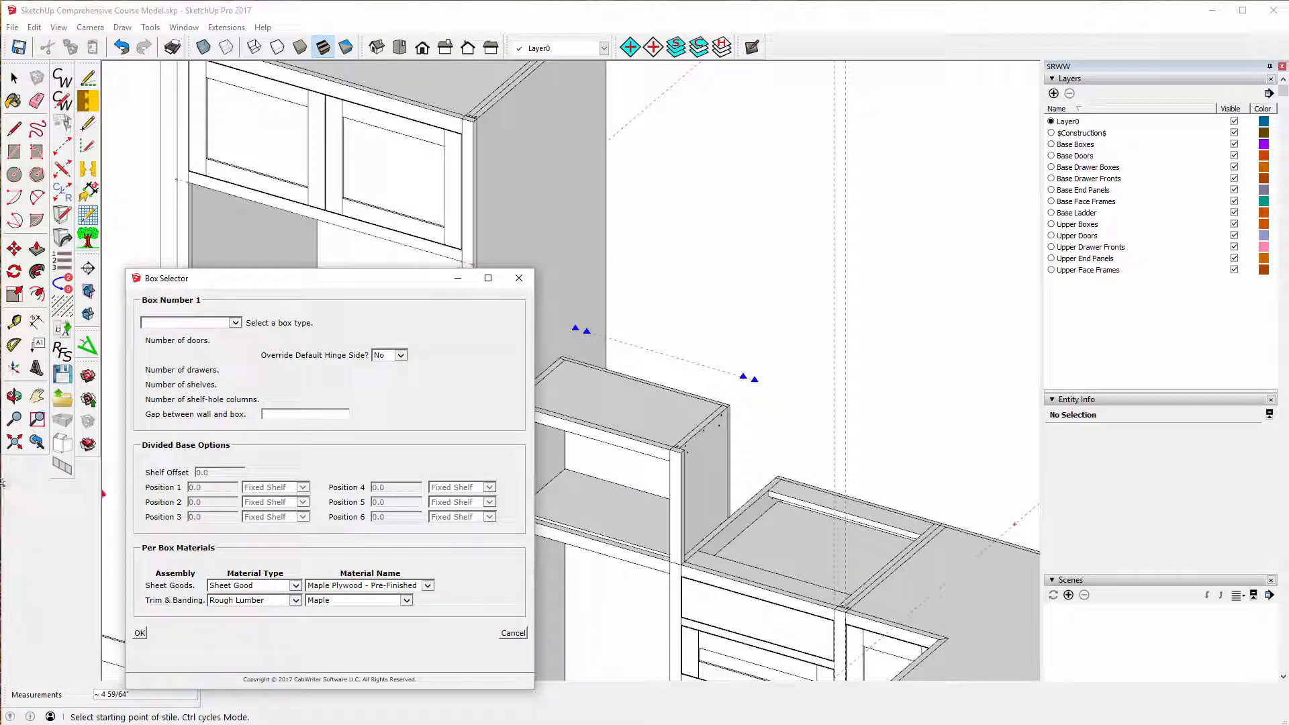
click(235, 323)
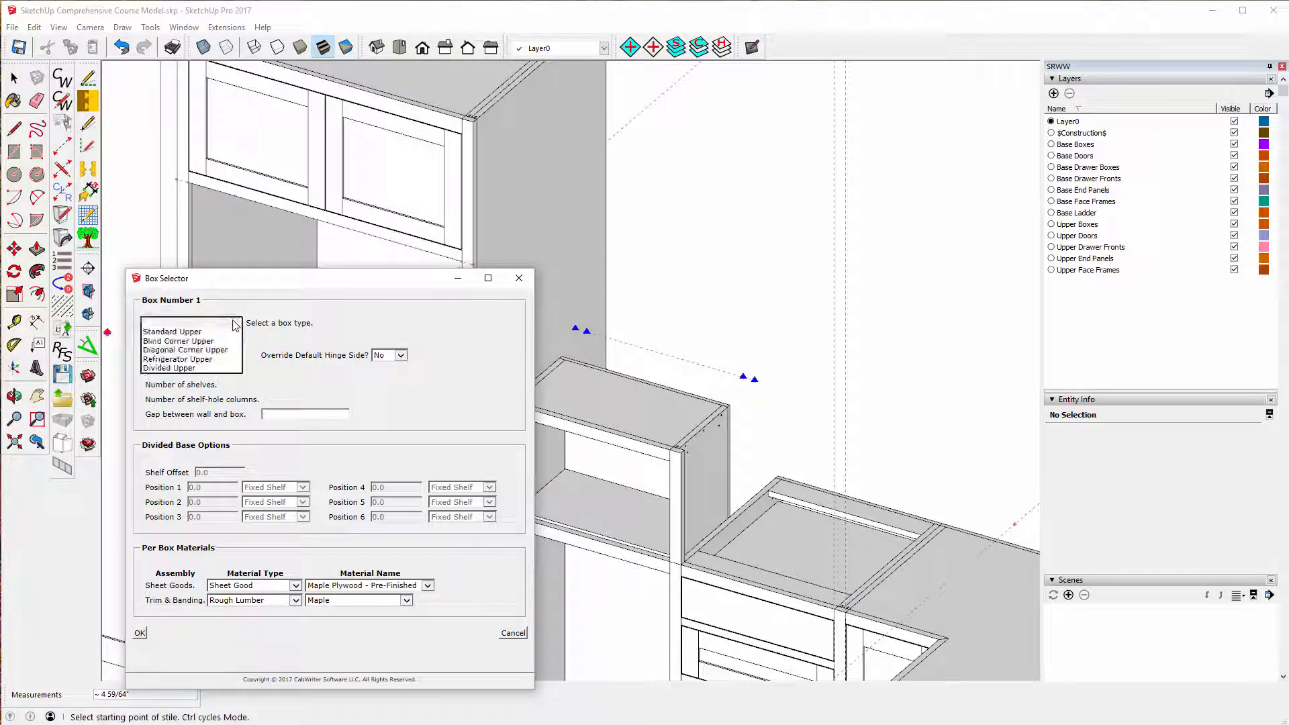
click(190, 330)
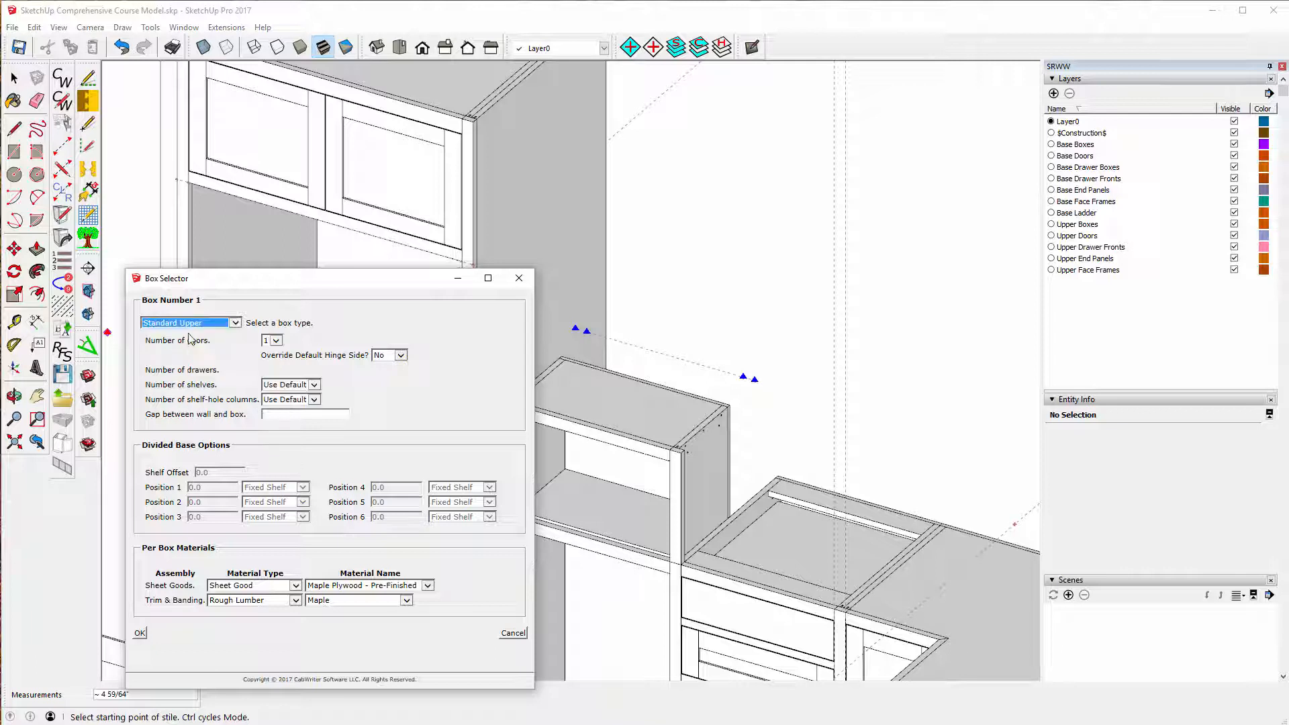
click(276, 341)
click(272, 350)
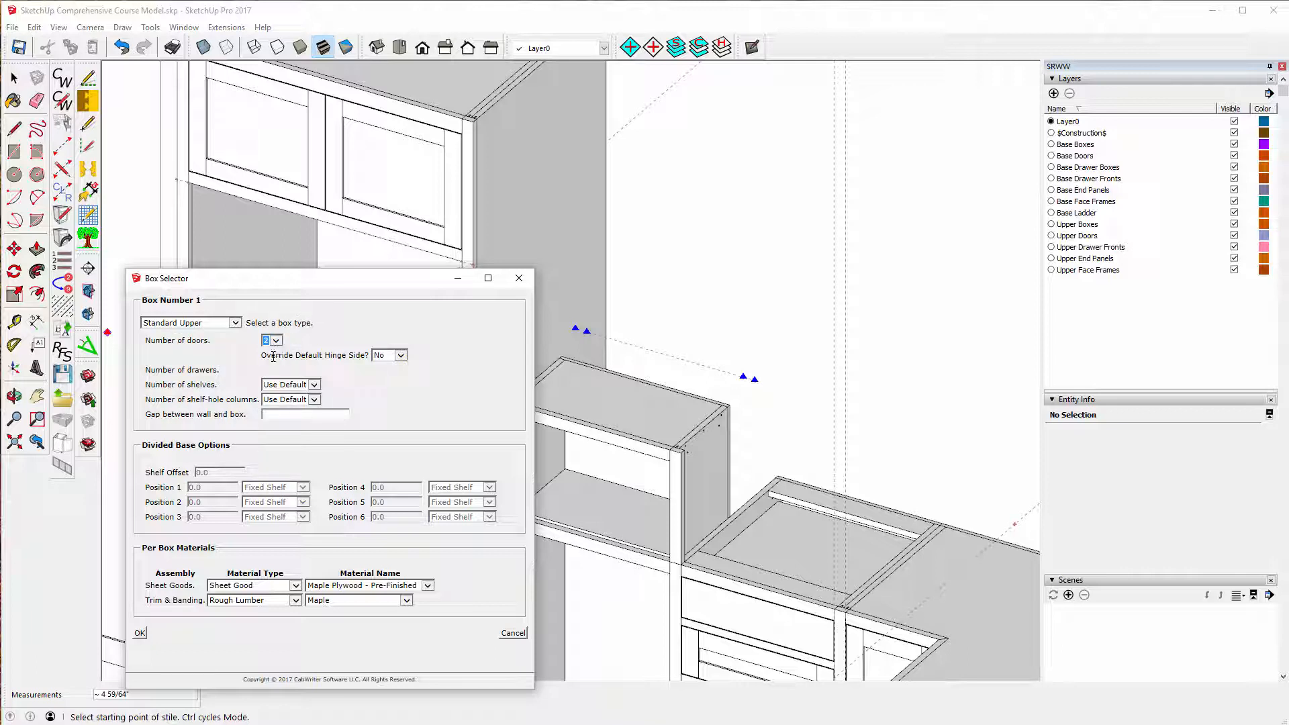
click(140, 633)
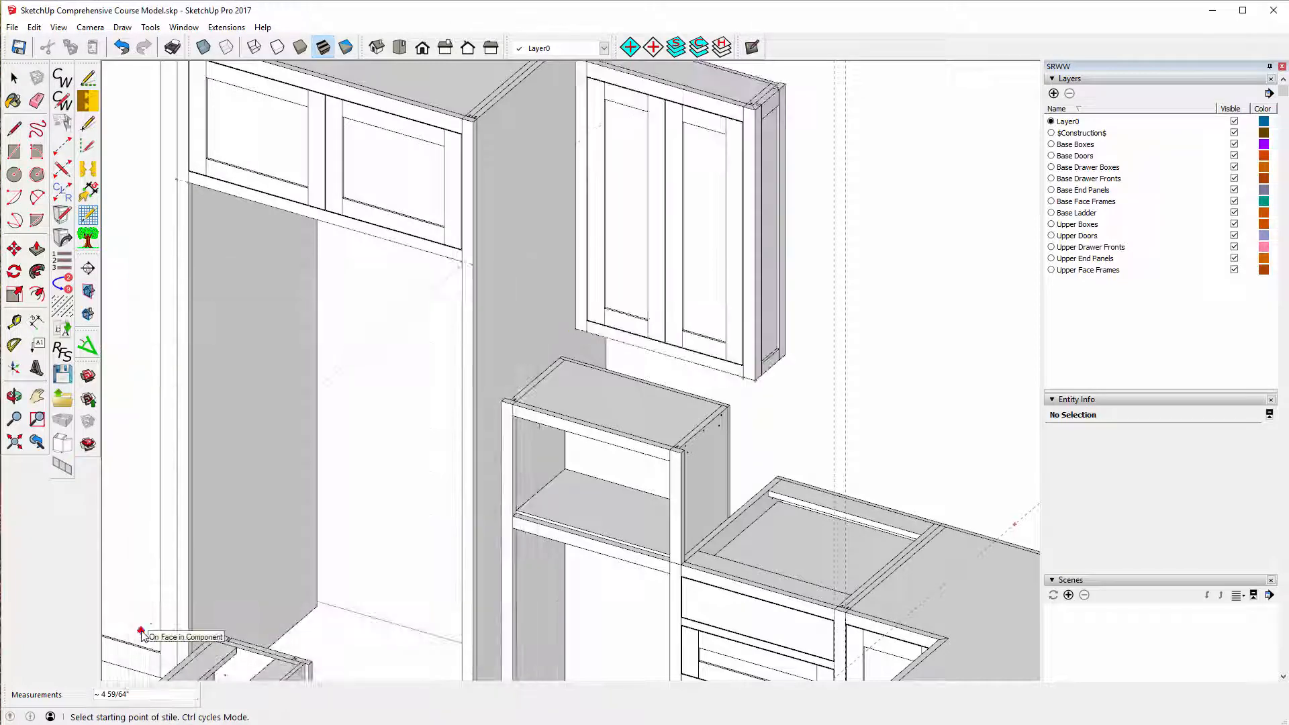
scroll(469, 380, down, 5)
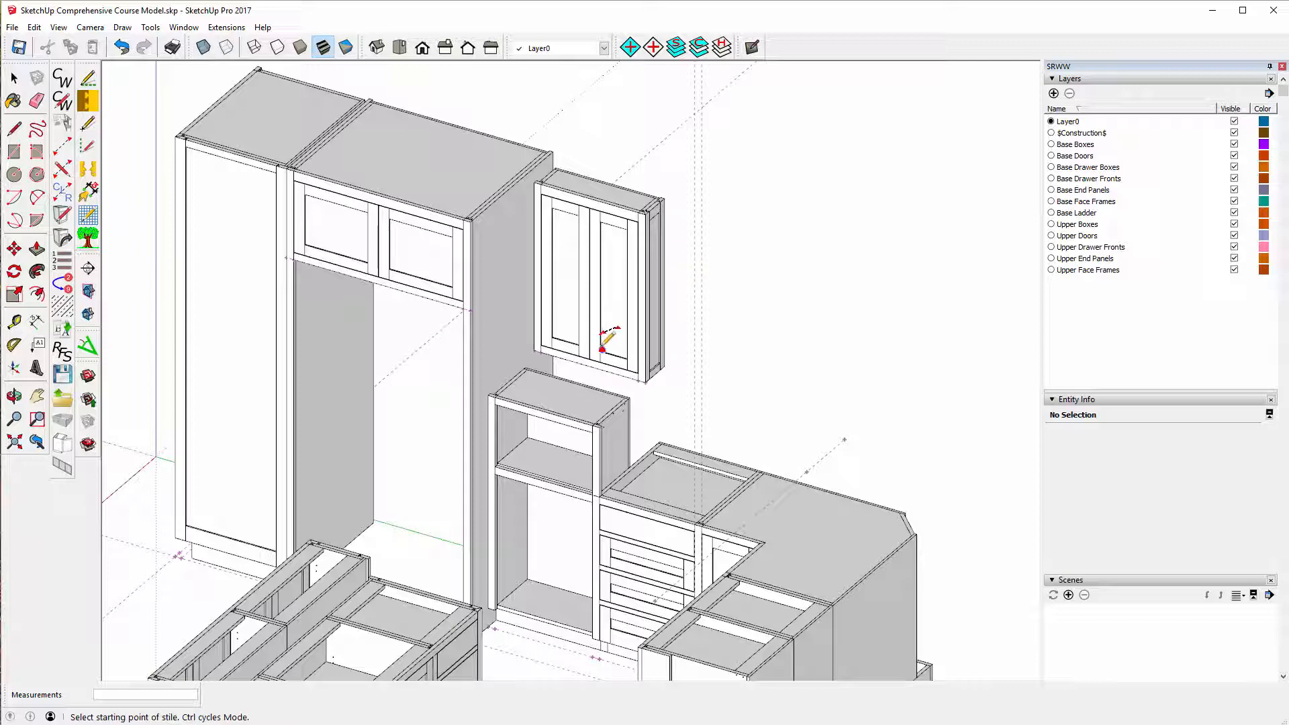
scroll(240, 315, down, 3)
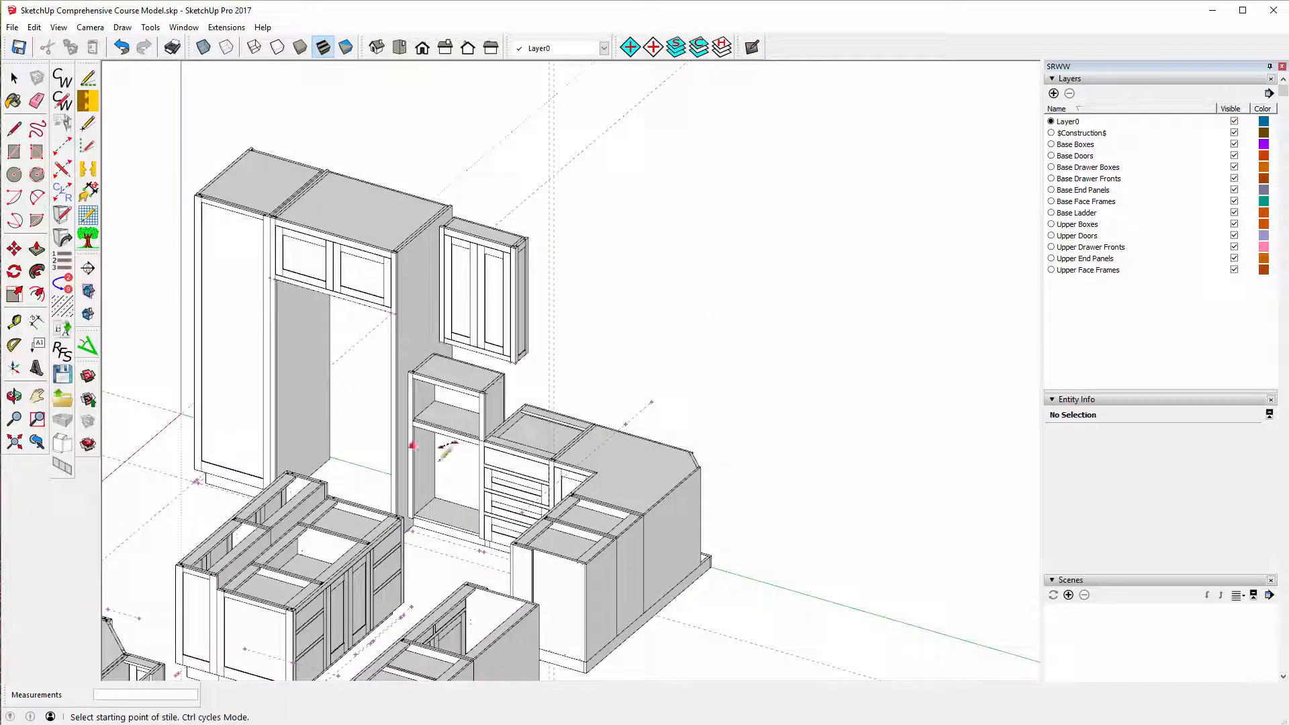
- Switch to CabWriter Comprehensive.skp and examine the diagonal corner upper cabinet and the run of uppers beside it
click(15, 396)
drag(161, 399, 743, 357)
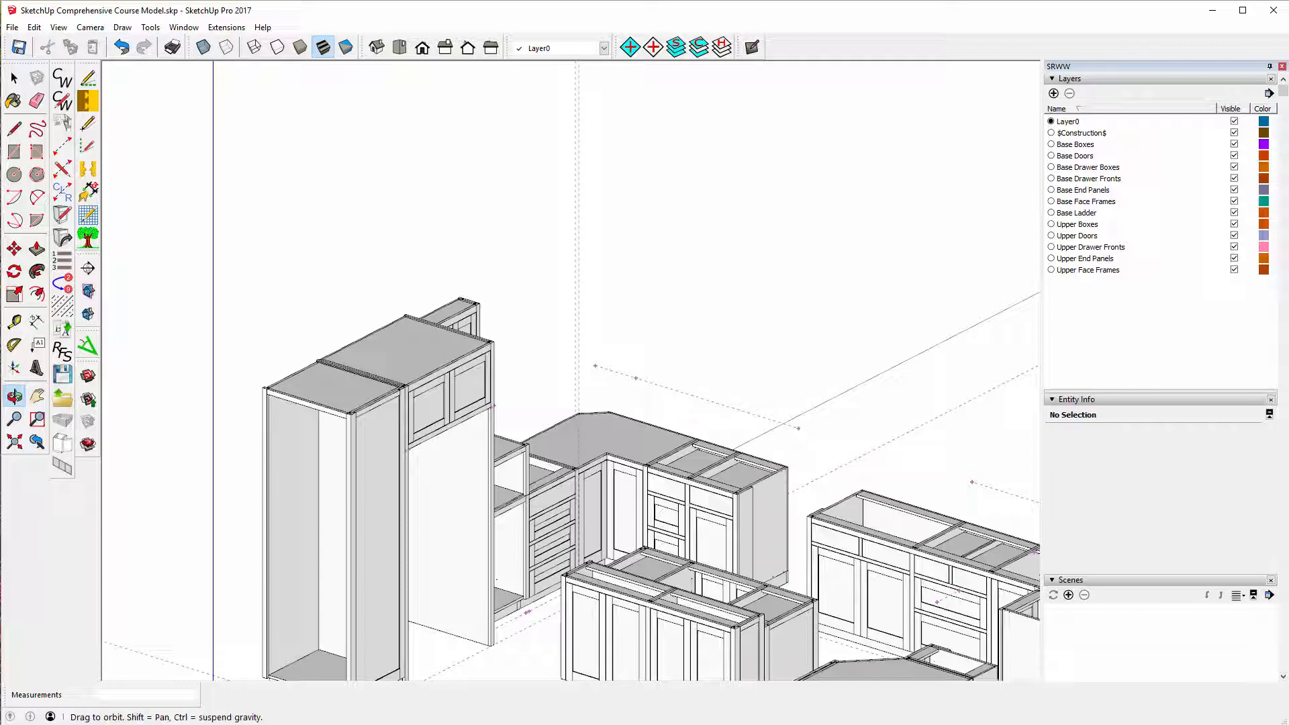
mouse_move(608, 724)
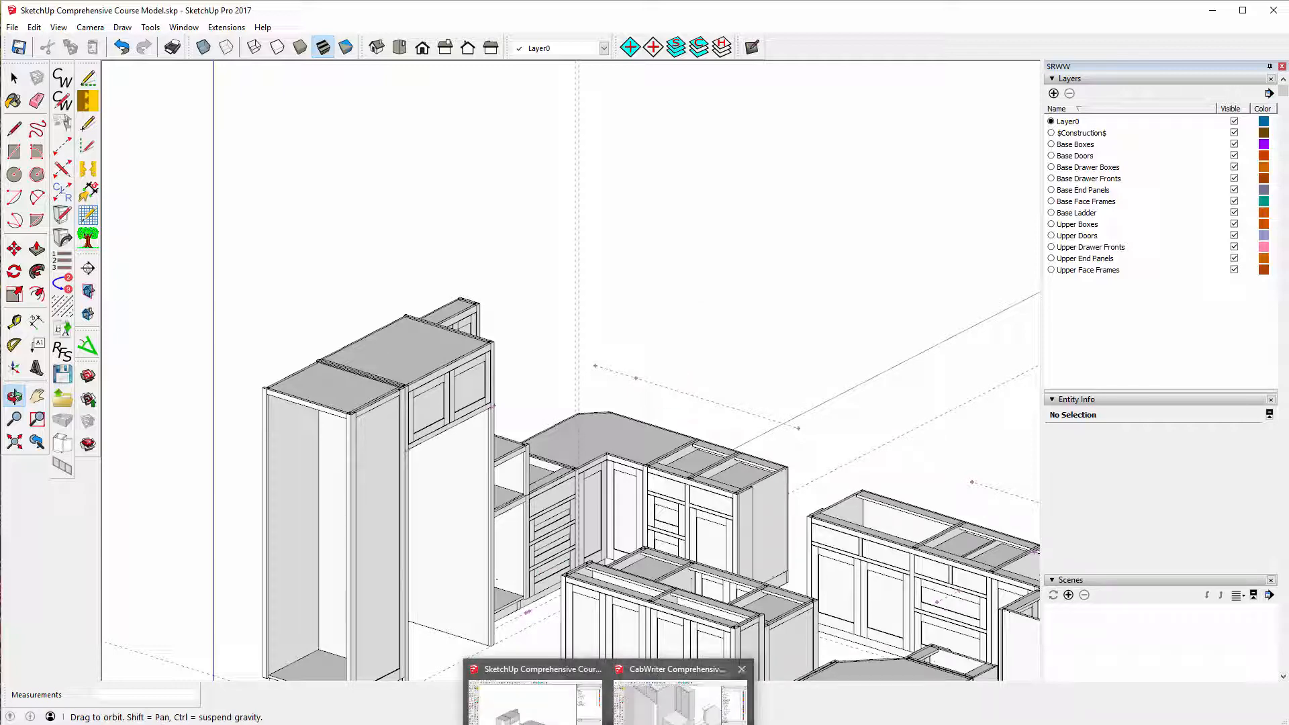
mouse_move(680, 724)
click(680, 702)
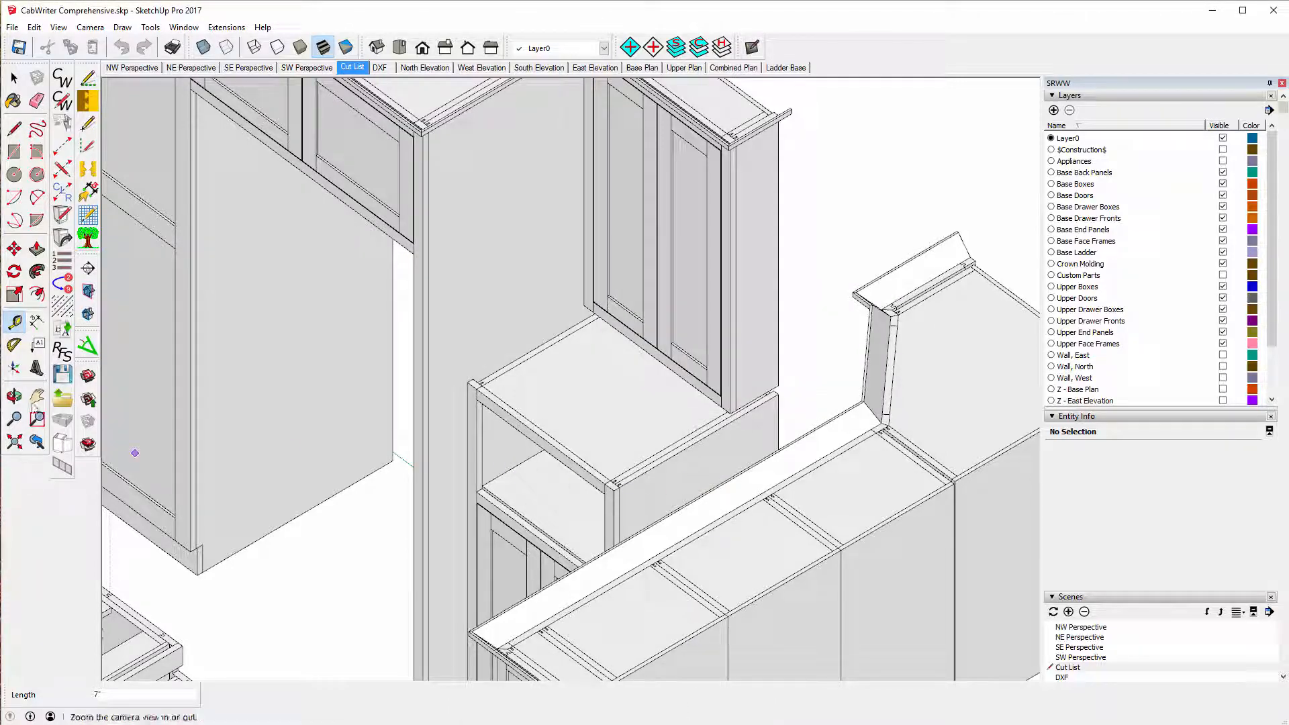
click(16, 398)
drag(173, 373, 687, 341)
scroll(498, 431, down, 5)
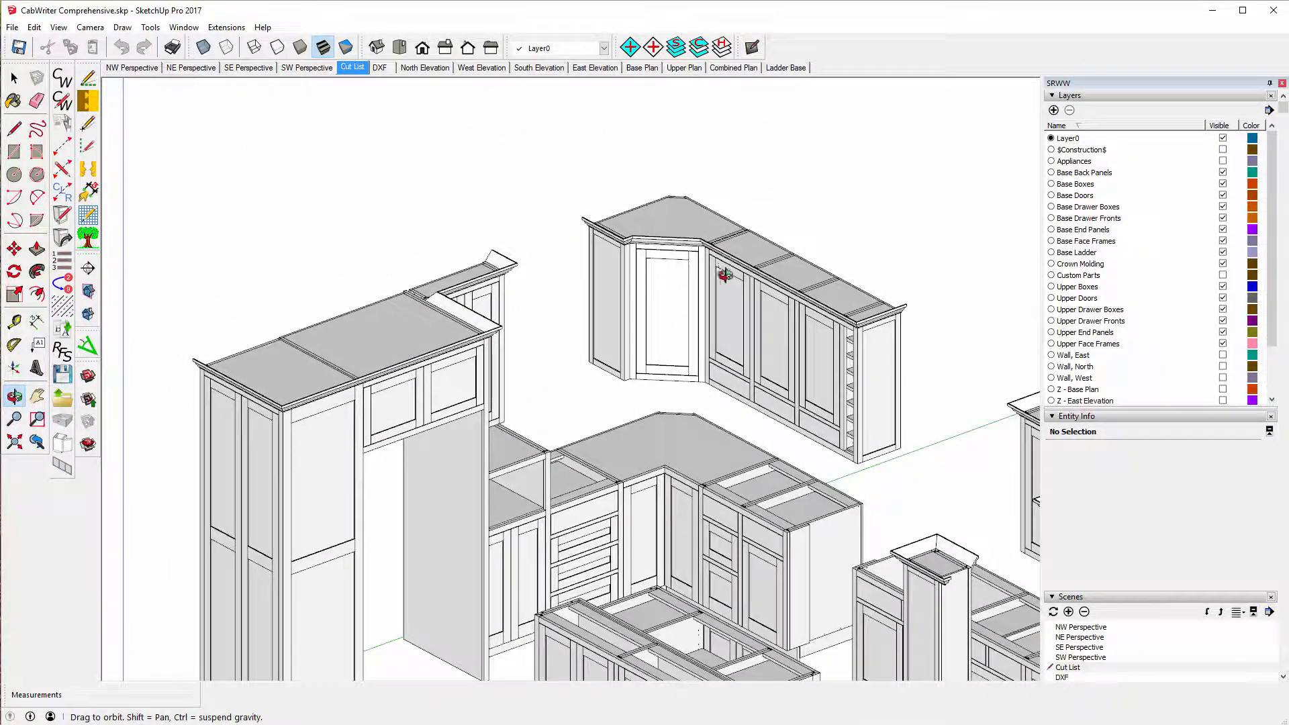
scroll(721, 282, up, 3)
scroll(827, 239, up, 2)
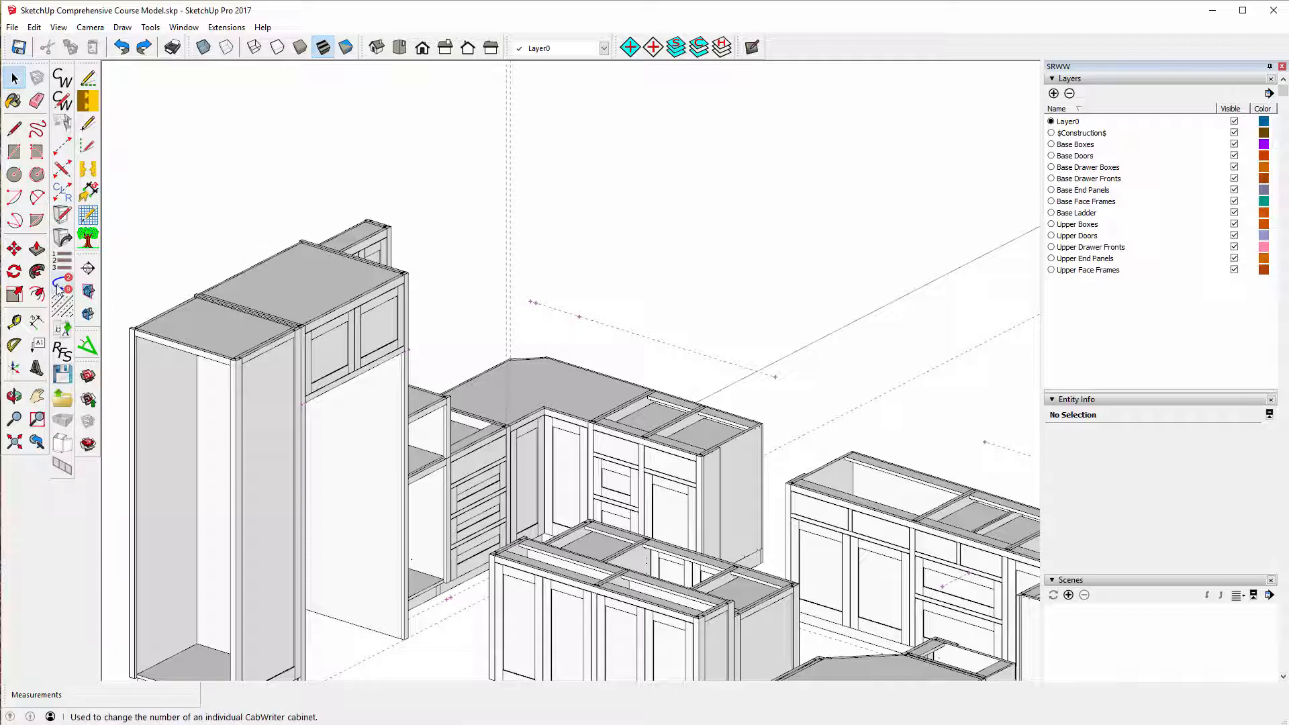
- Reload the CabWriter factory settings in SketchUp Comprehensive Course Model.skp and save the file
click(63, 352)
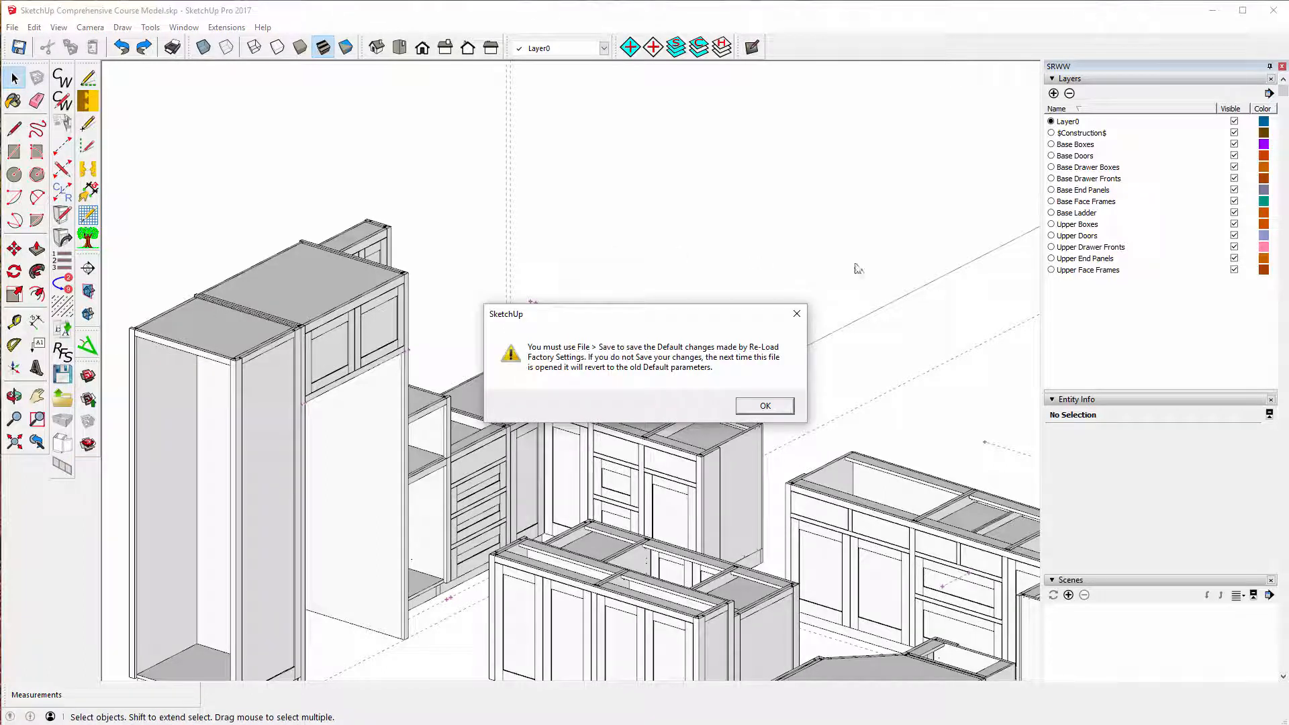
click(765, 406)
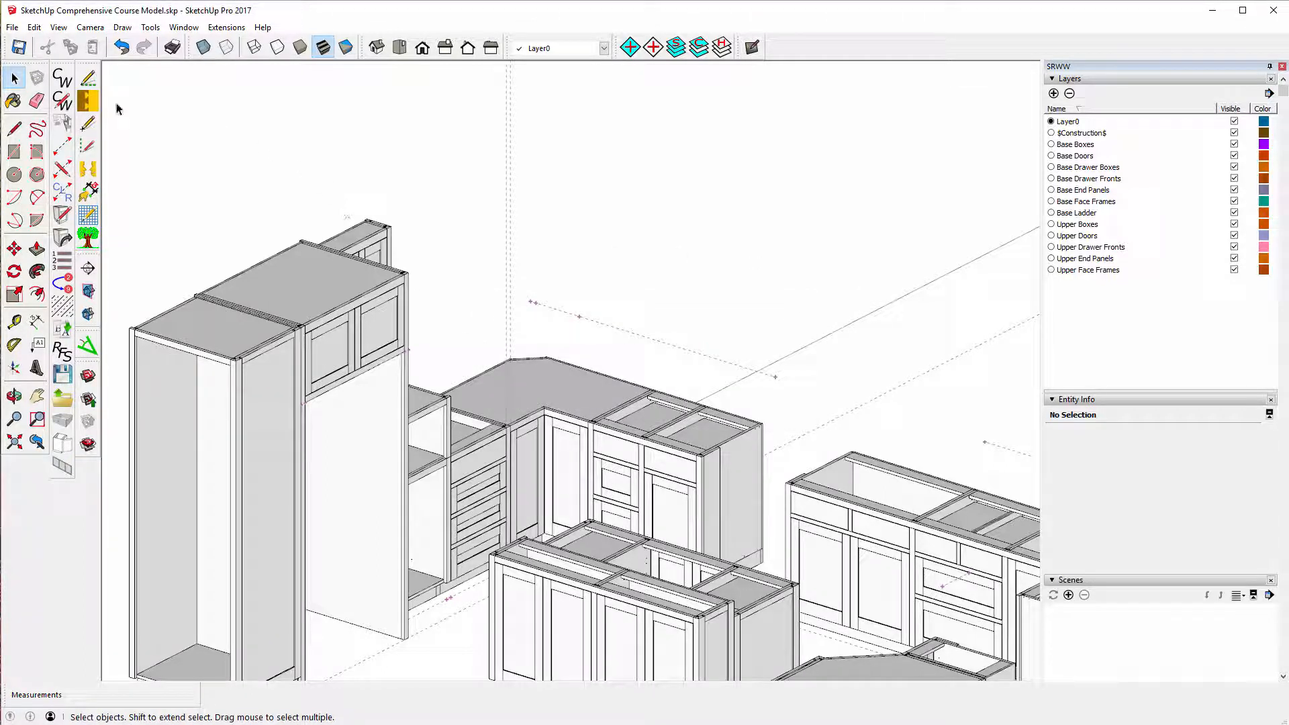
click(19, 47)
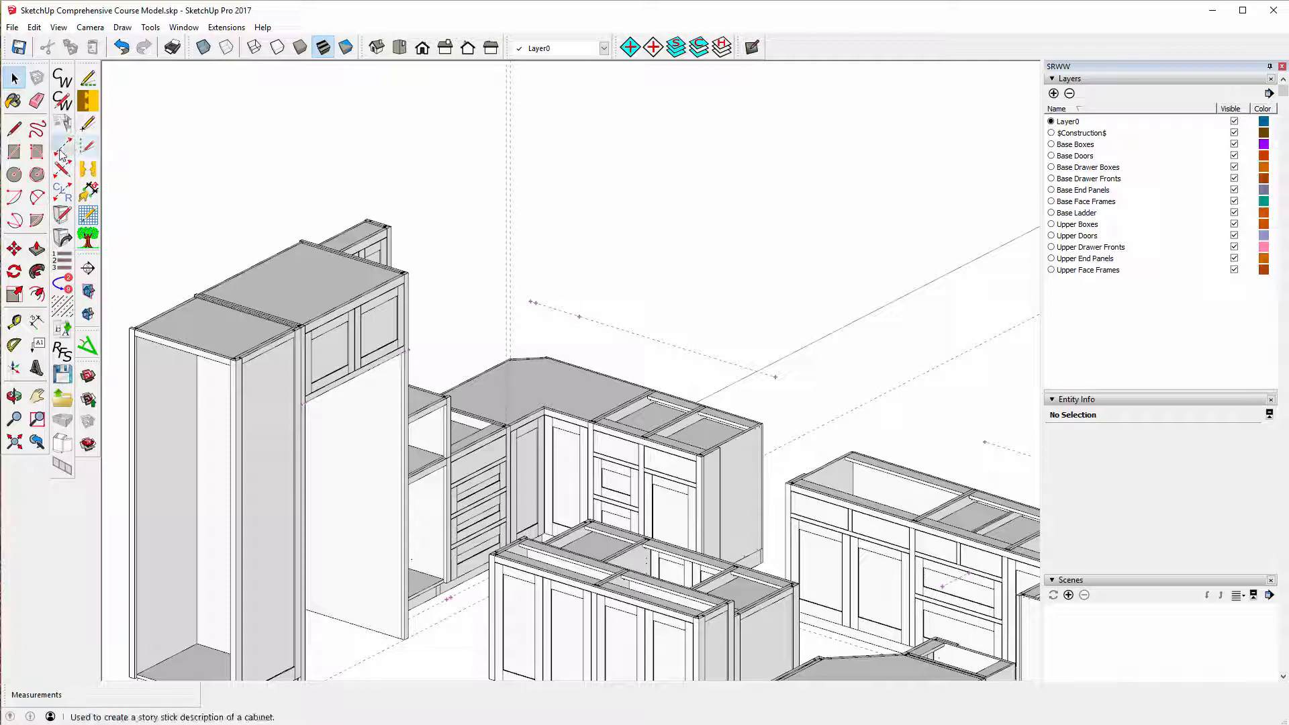
- Draw a Left Pivot Panel stile from the corner end of the upper guide above the corner base cabinet, running along that guide
click(87, 145)
scroll(549, 282, up, 1)
scroll(549, 282, up, 1)
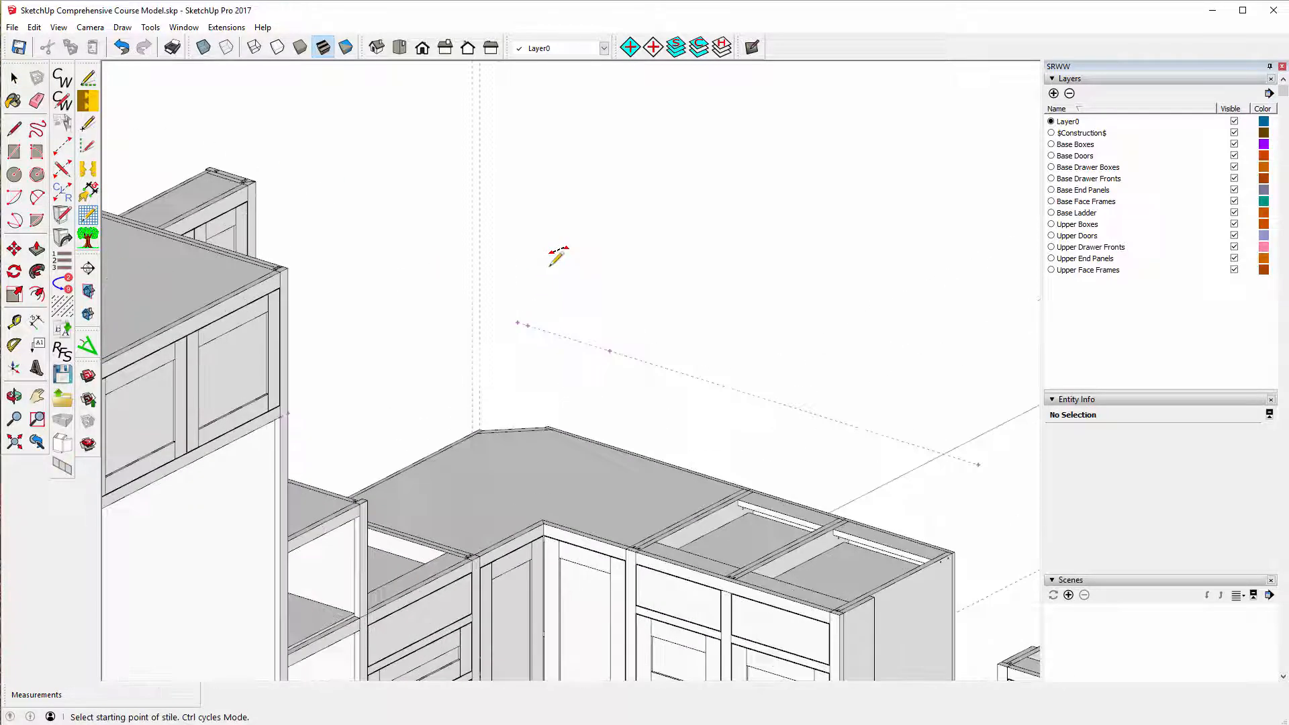
click(516, 322)
click(563, 335)
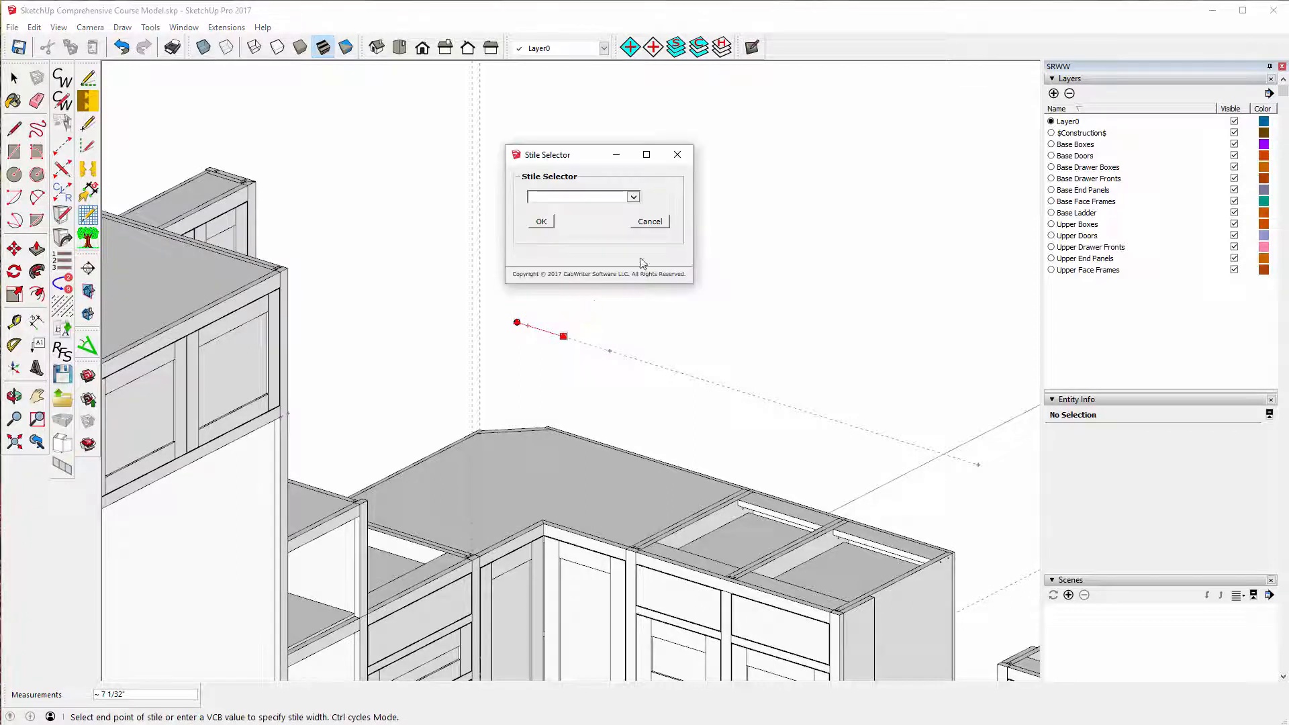
click(633, 197)
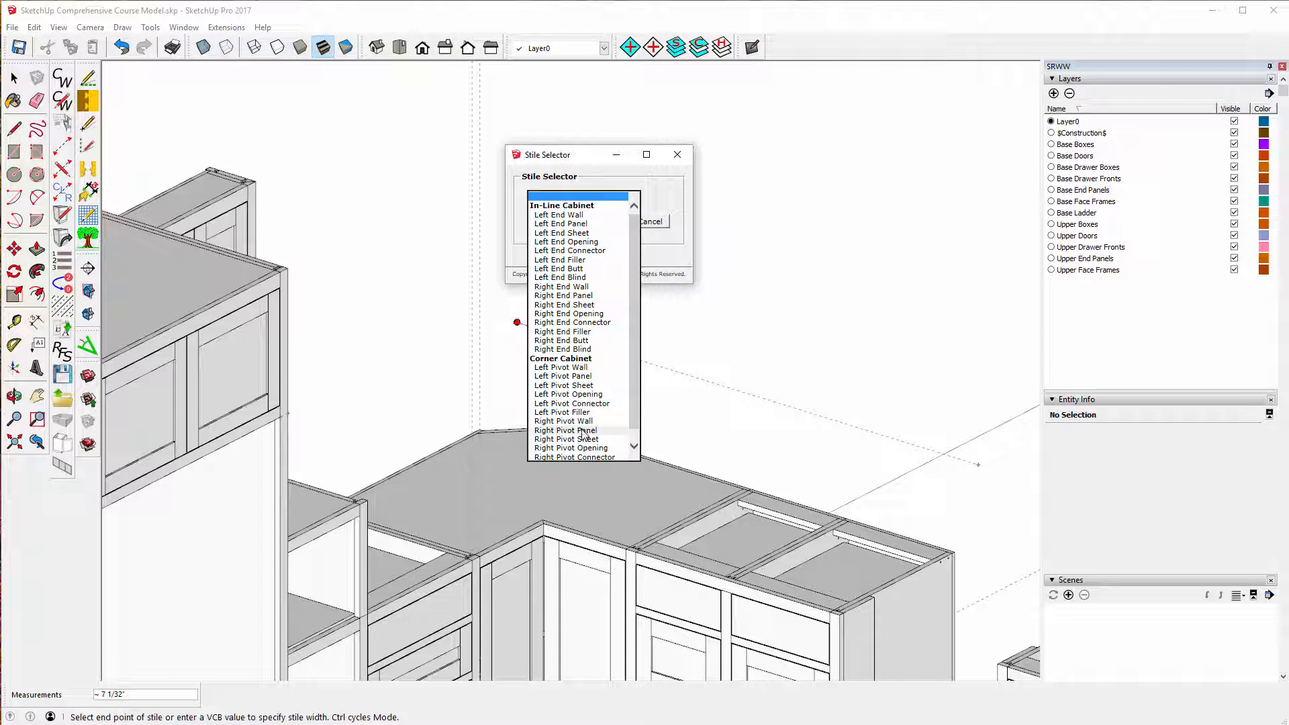
click(588, 377)
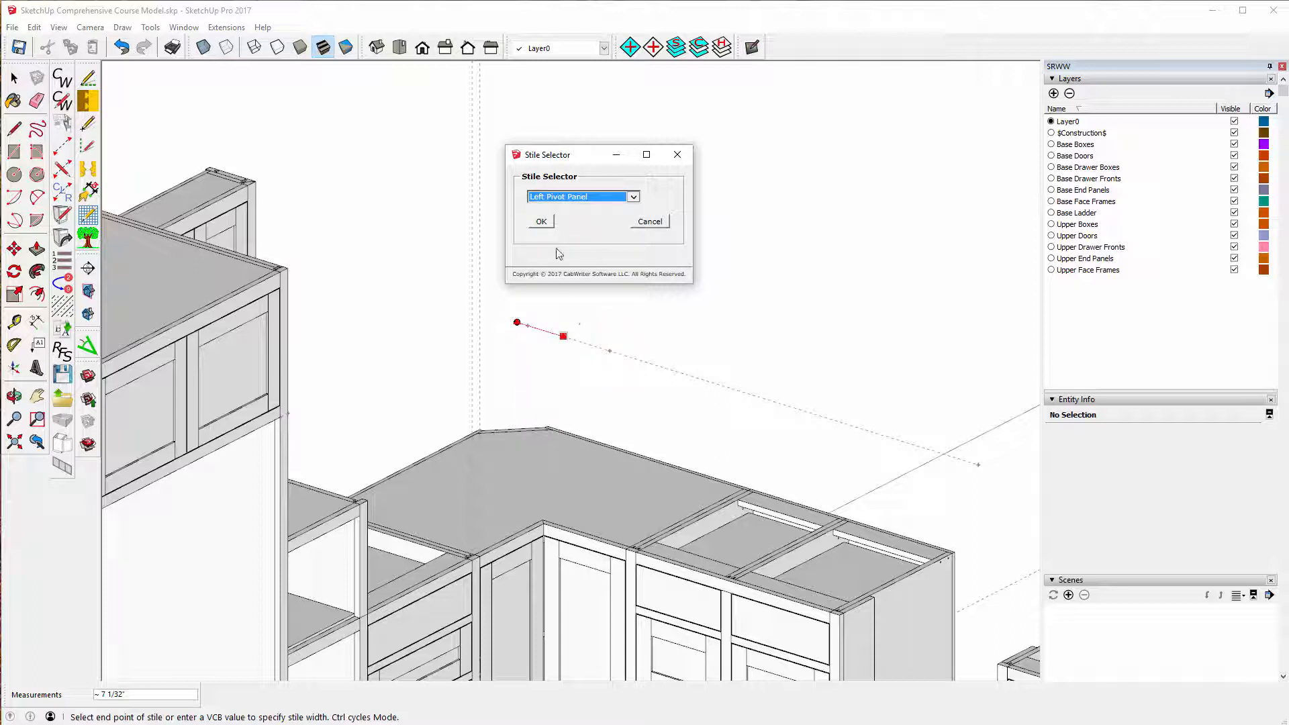
click(541, 223)
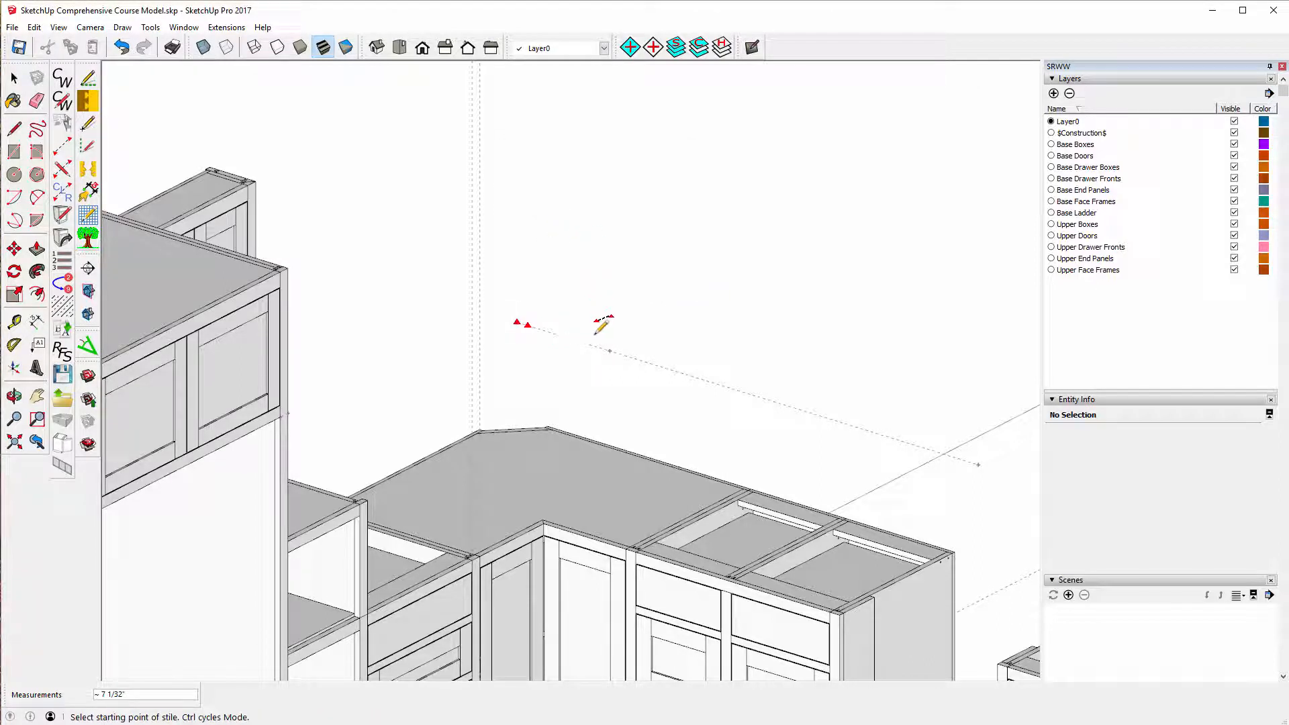
- Draw a Right End Connector stile from the guide point along the upper guide, running back toward the left pivot stile
click(610, 349)
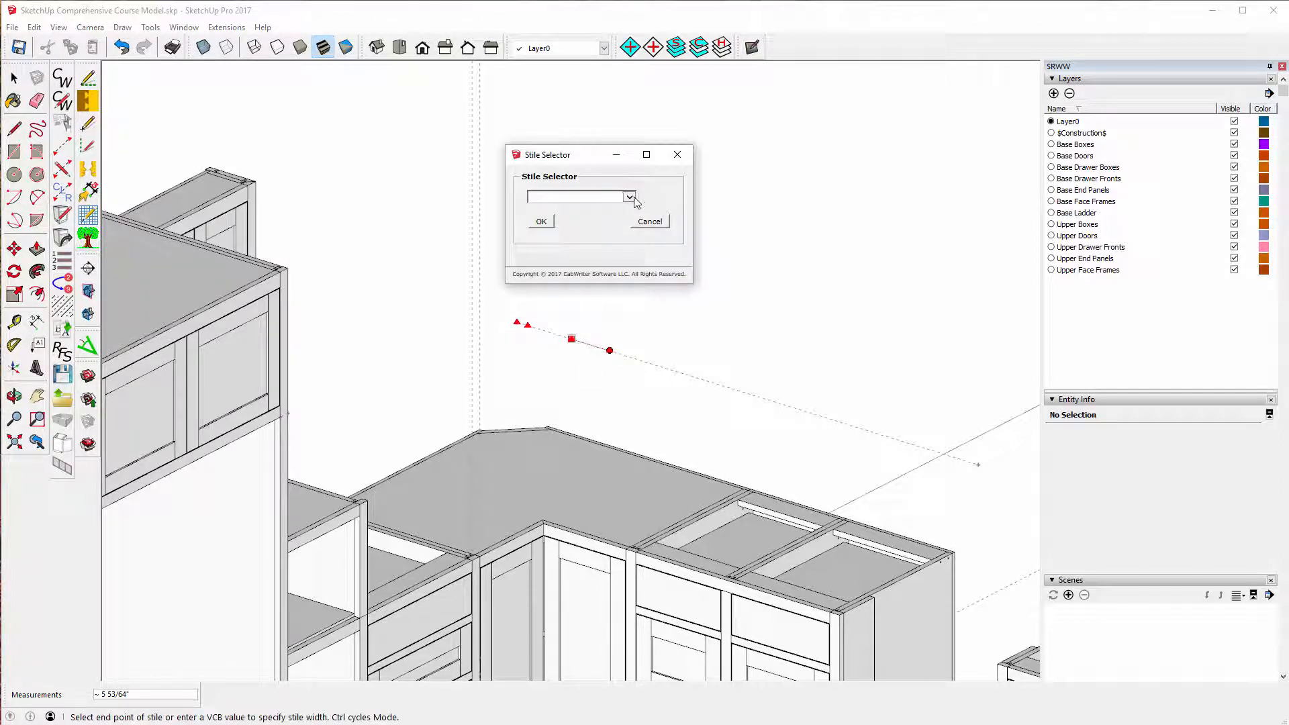
click(630, 198)
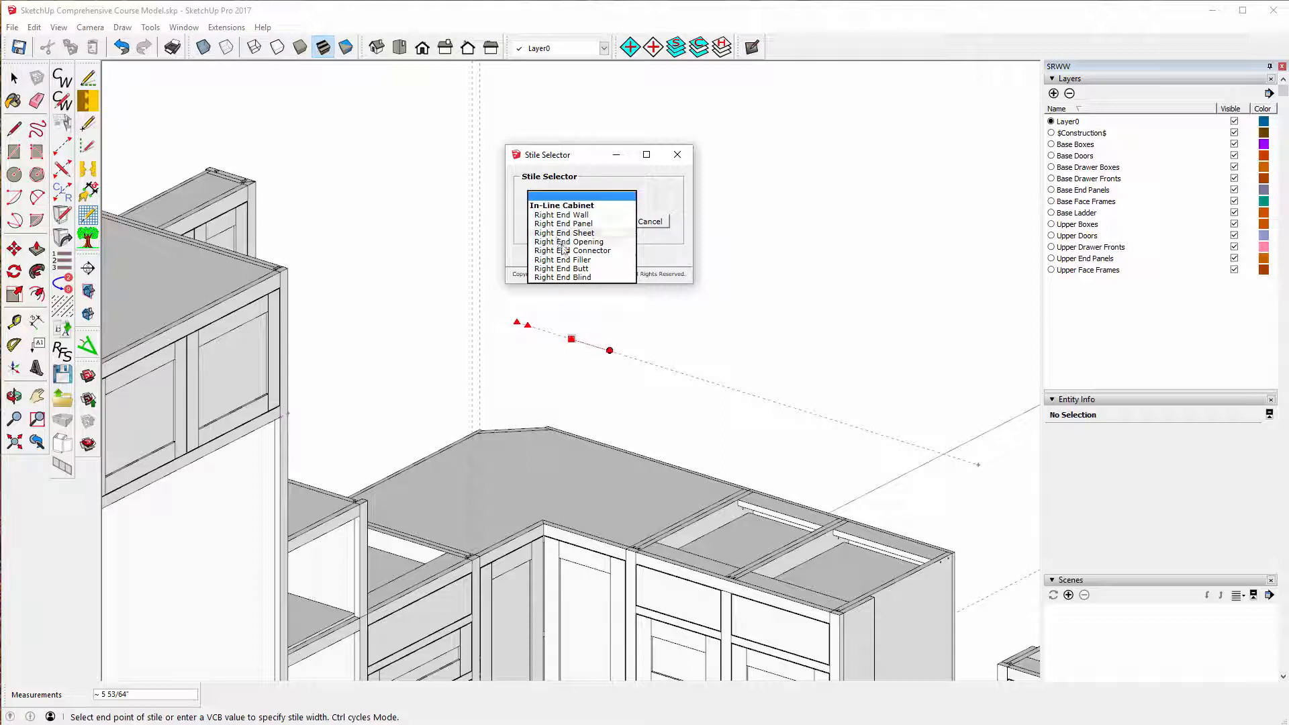
click(566, 253)
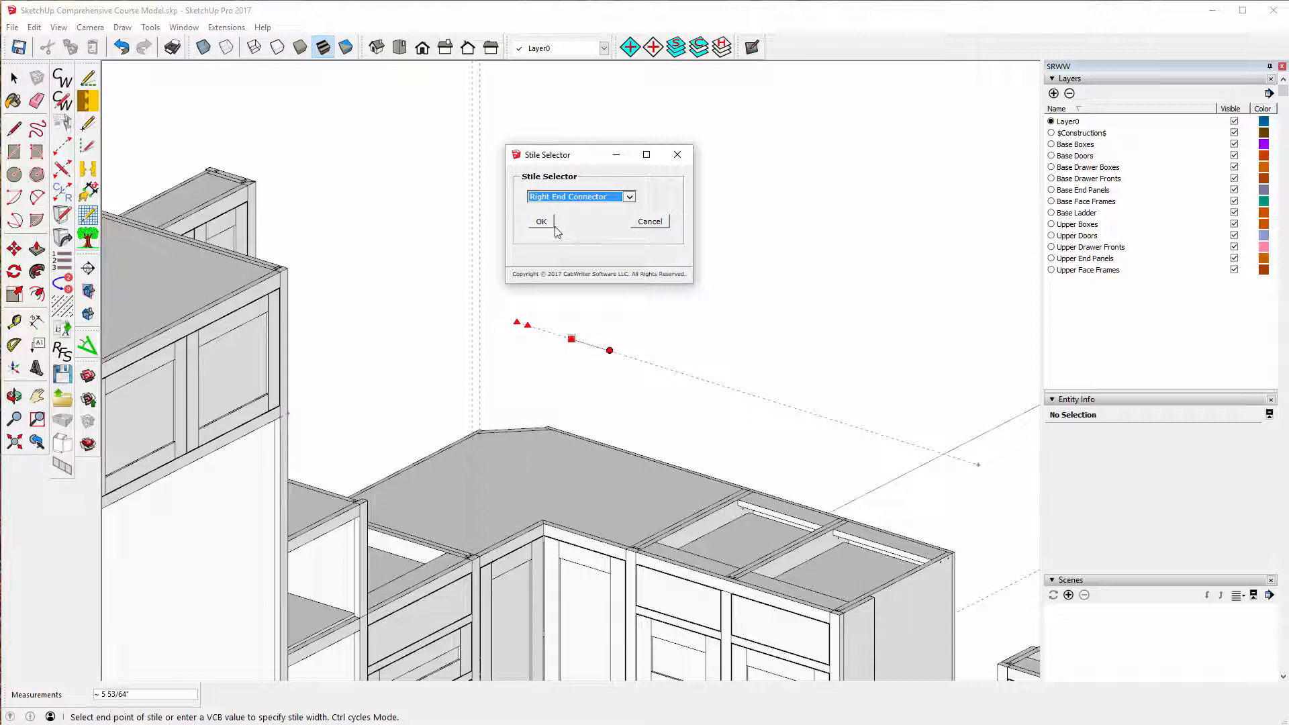
click(538, 222)
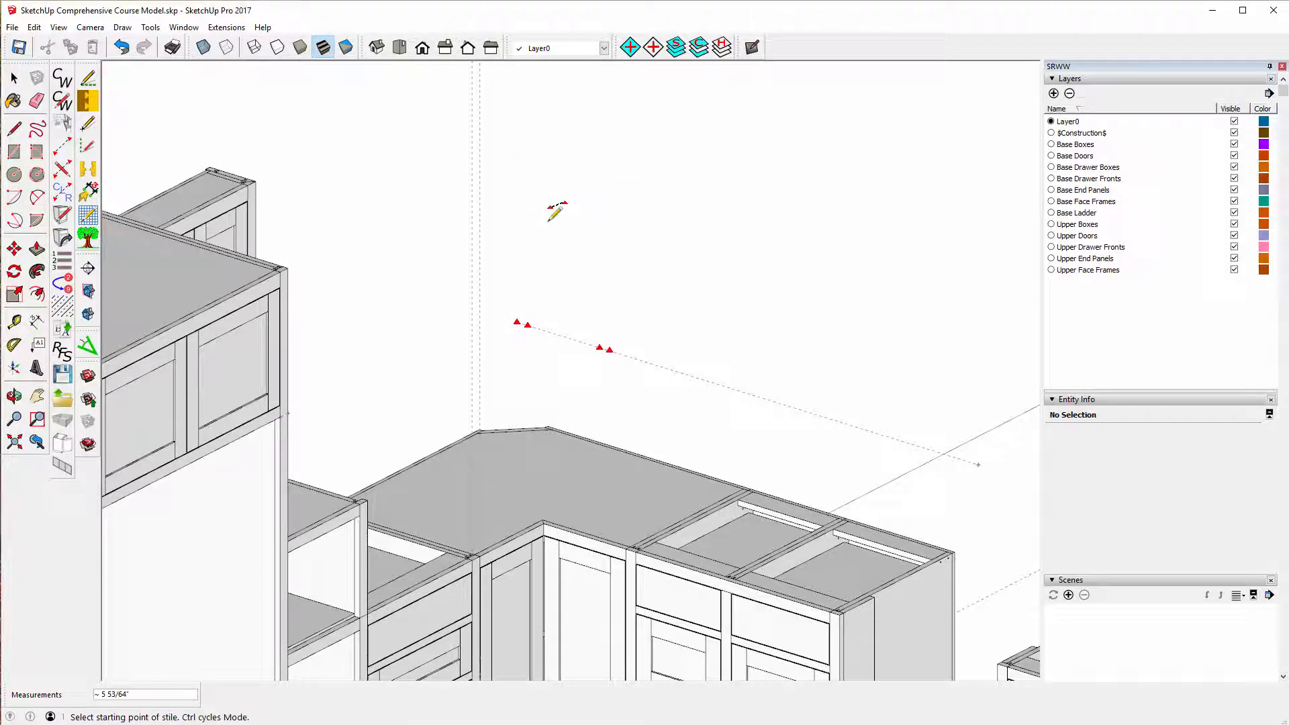
- Generate a Diagonal Corner Upper cabinet with 1 door between the pivot and connector stiles
click(569, 278)
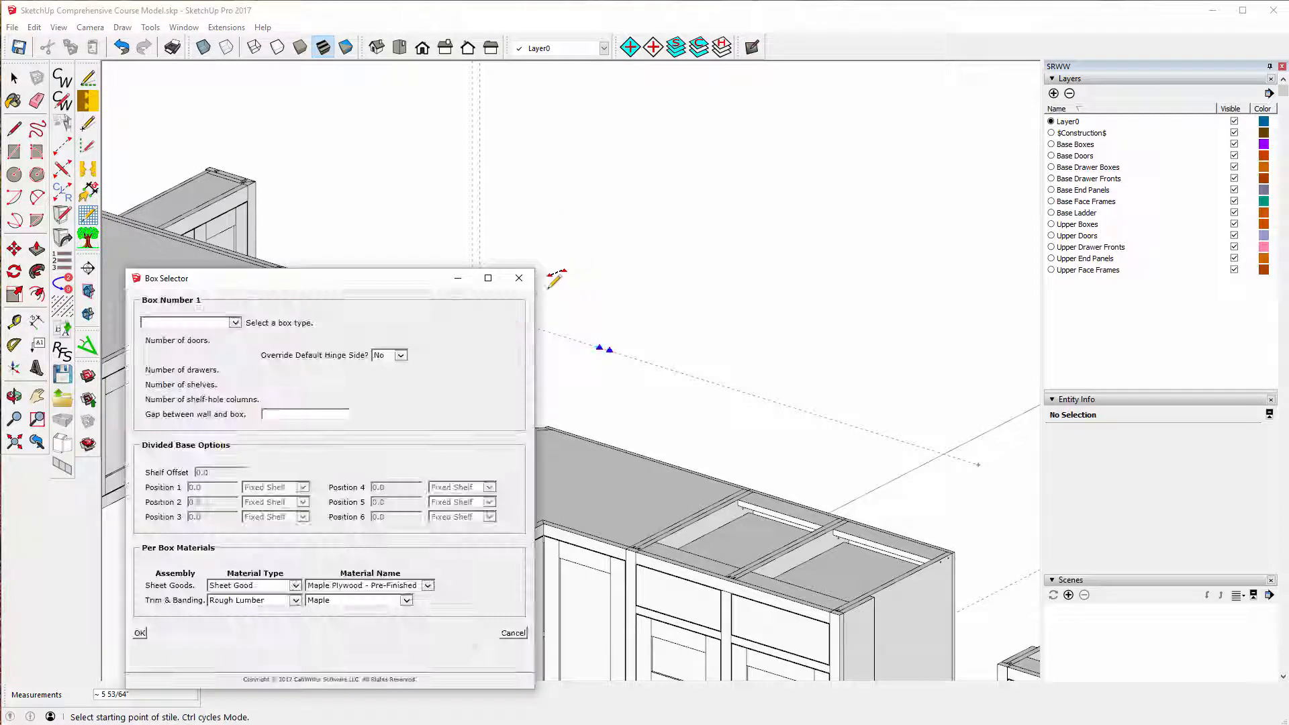
click(237, 323)
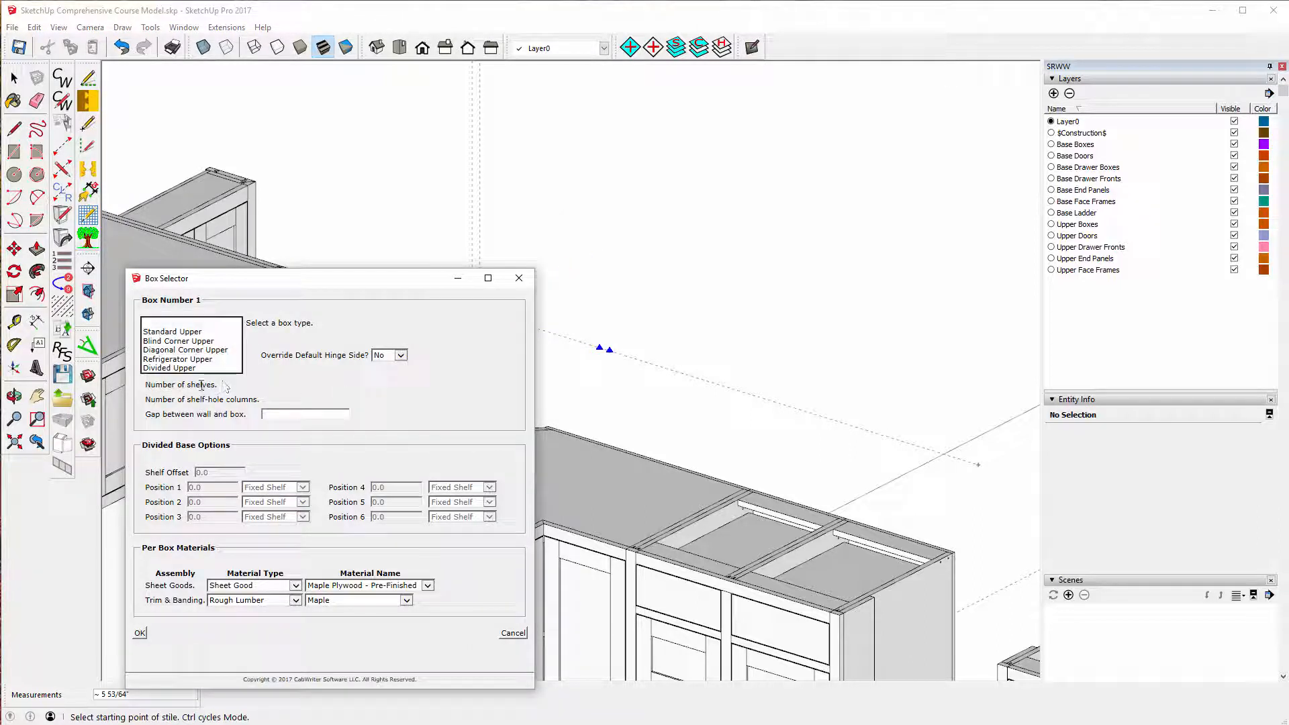
click(186, 350)
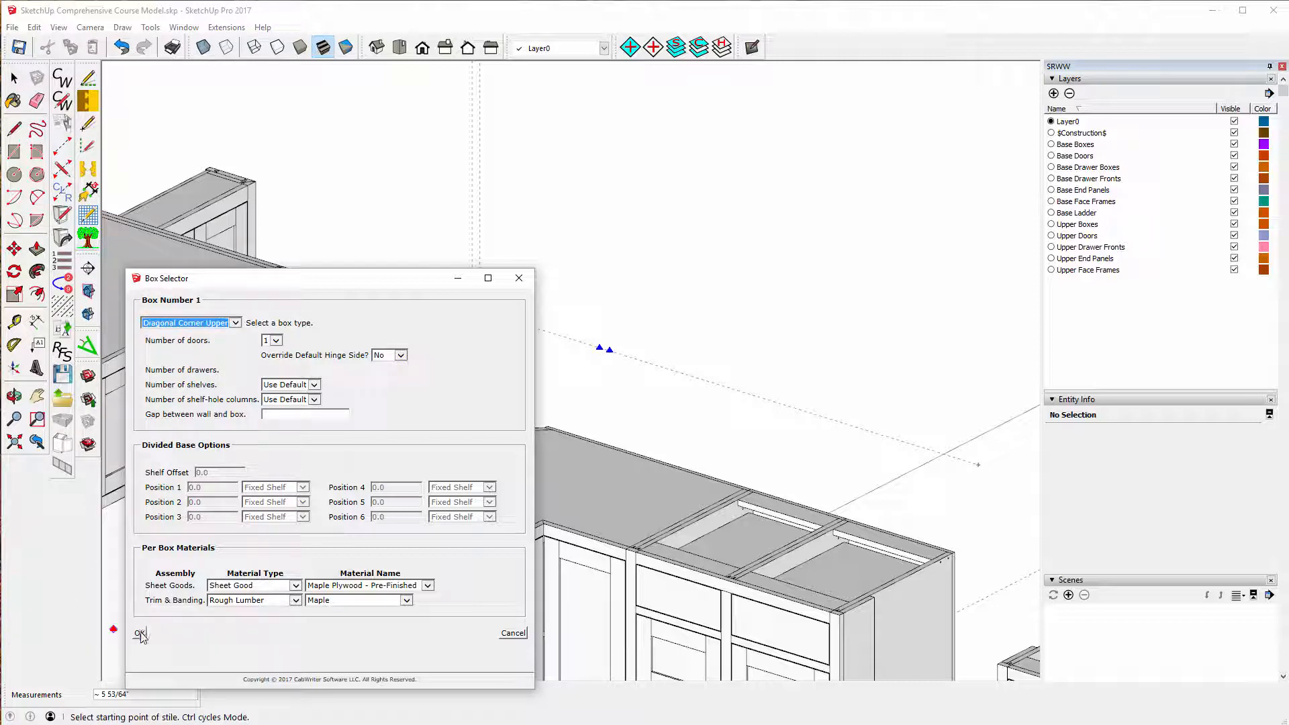
click(140, 634)
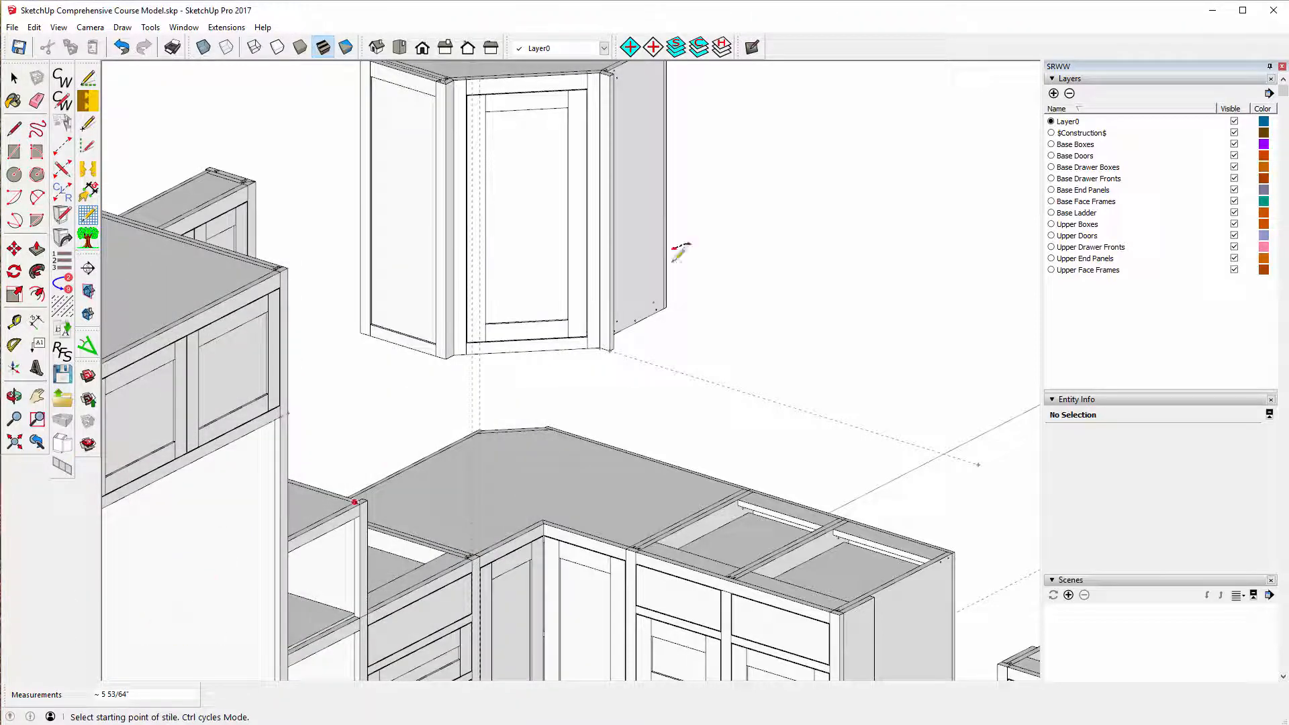
scroll(551, 322, down, 3)
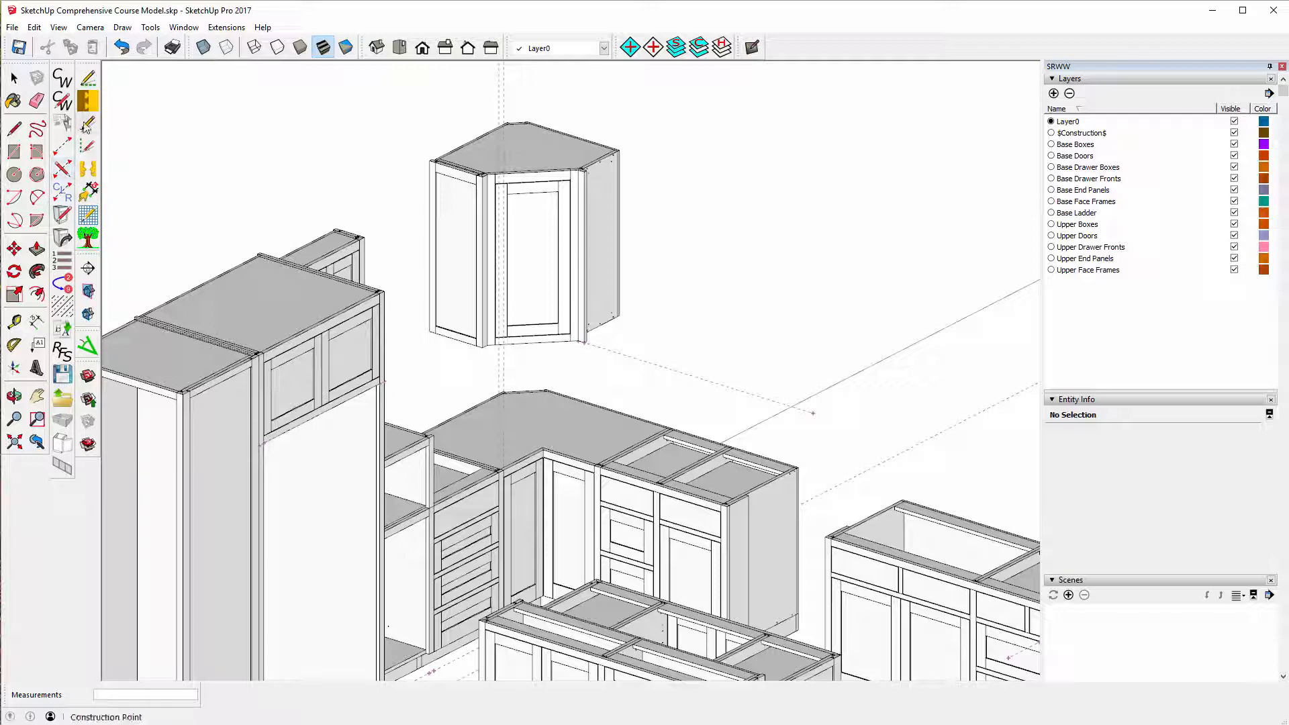
- Review the drawer heights and drawer box parameters in the CabWriter drawer settings
click(87, 101)
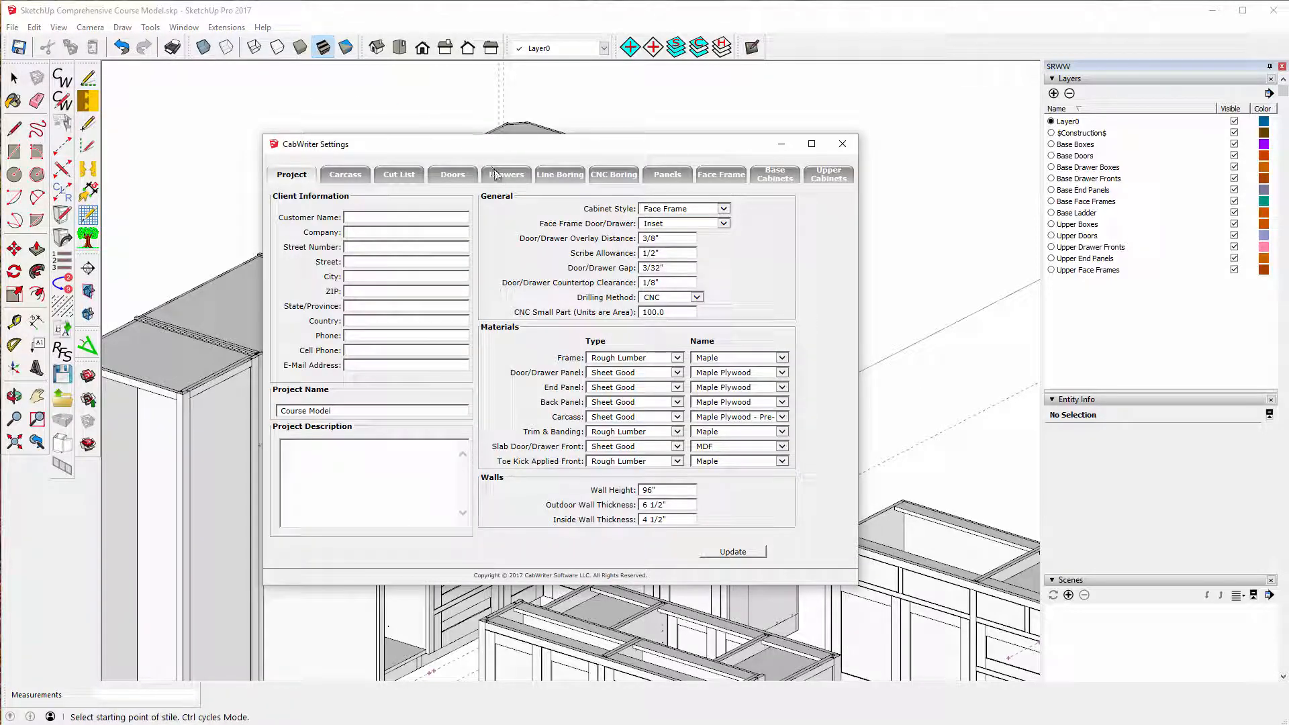
click(501, 175)
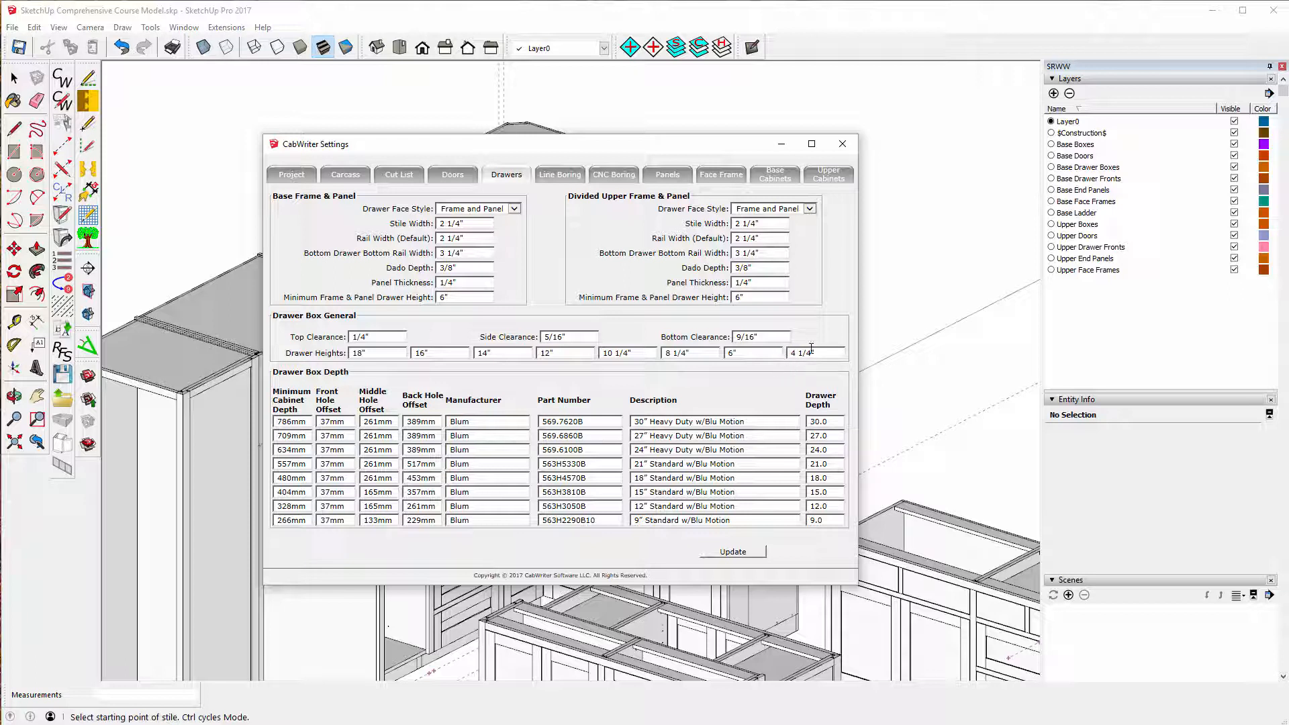
click(843, 143)
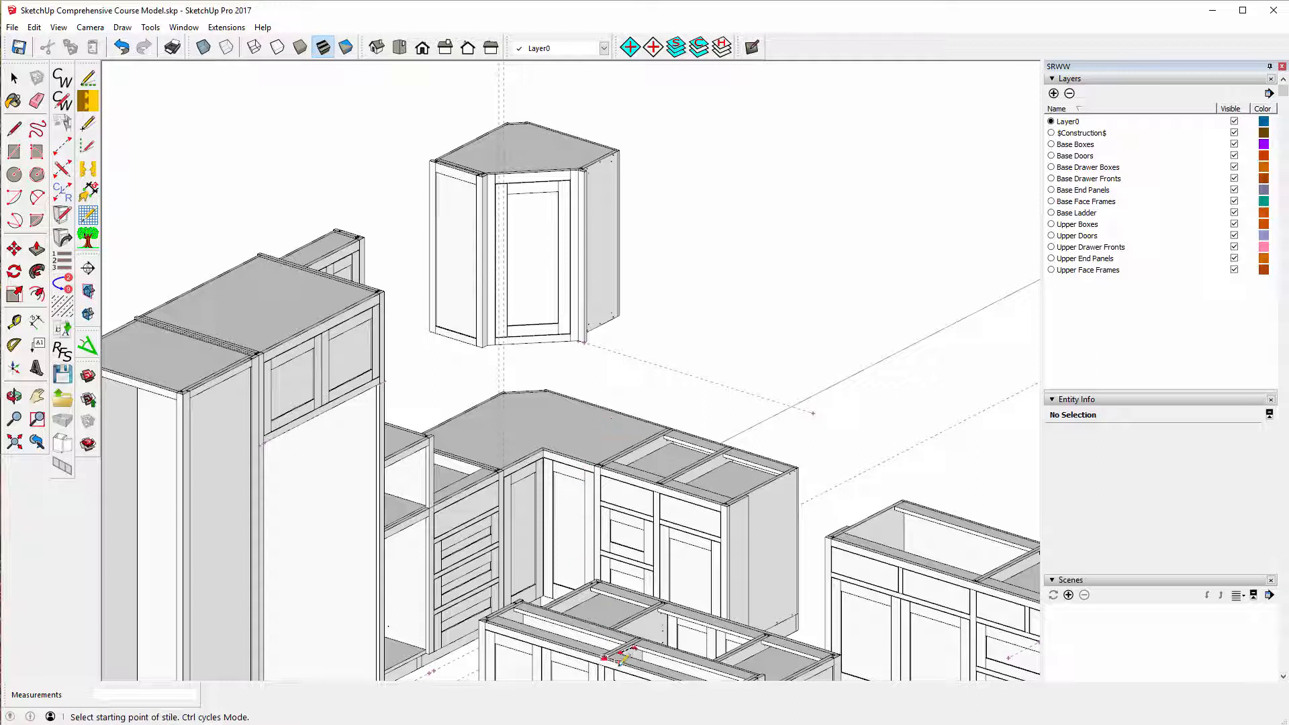
- Switch to CabWriter Comprehensive.skp and hide the Upper Drawer Fronts layer to expose the drawer boxes
mouse_move(608, 724)
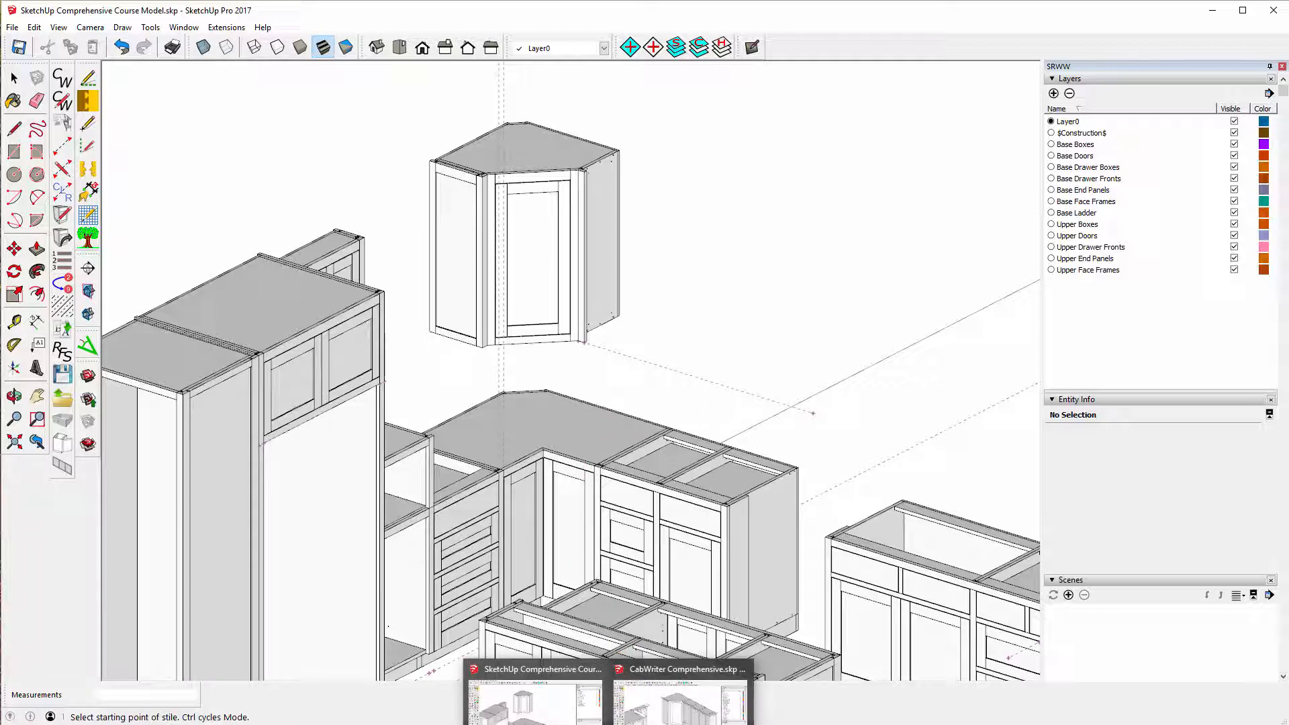
click(679, 698)
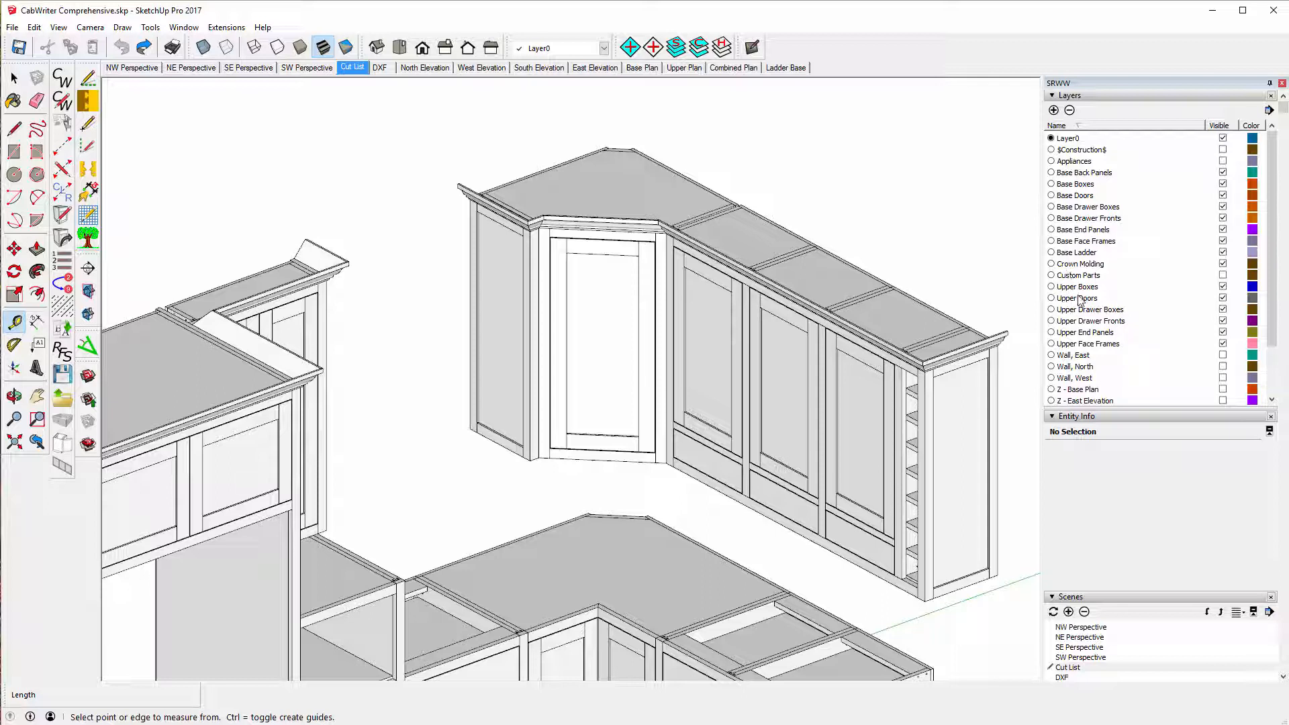
click(1223, 321)
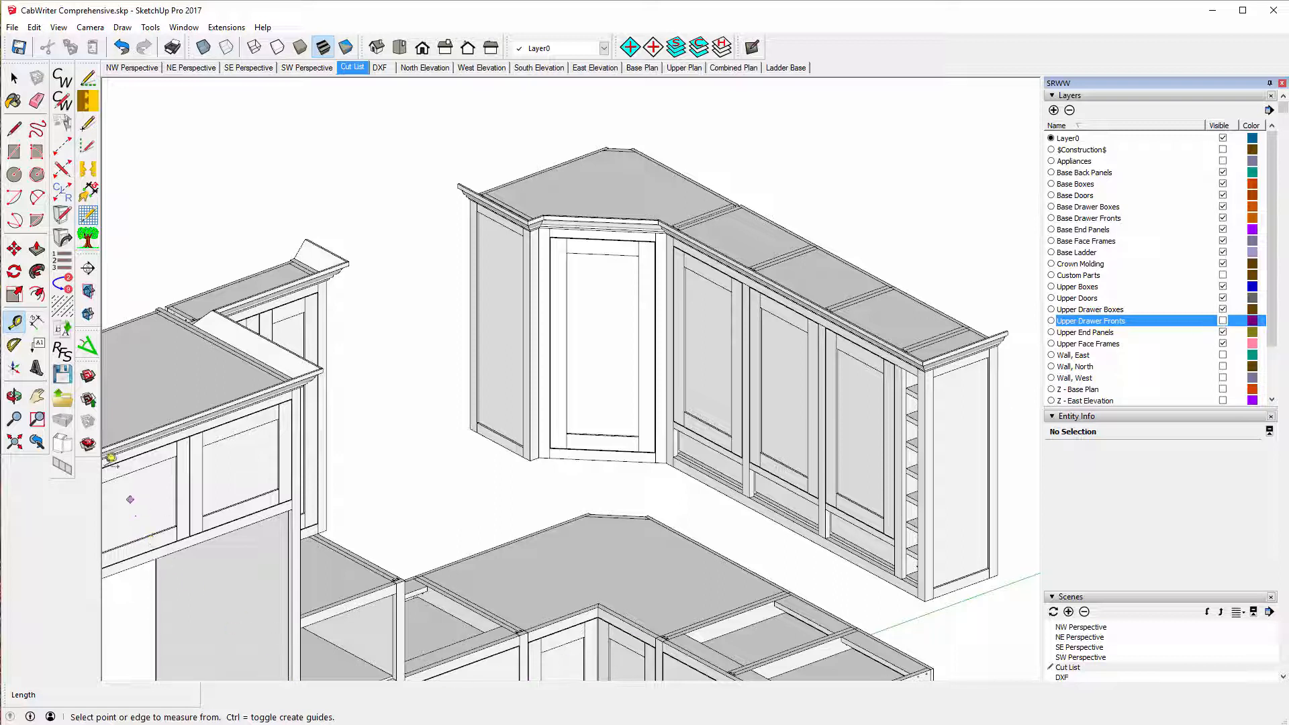
- Measure the height of the drawer opening below the door next to the diagonal corner upper
click(14, 397)
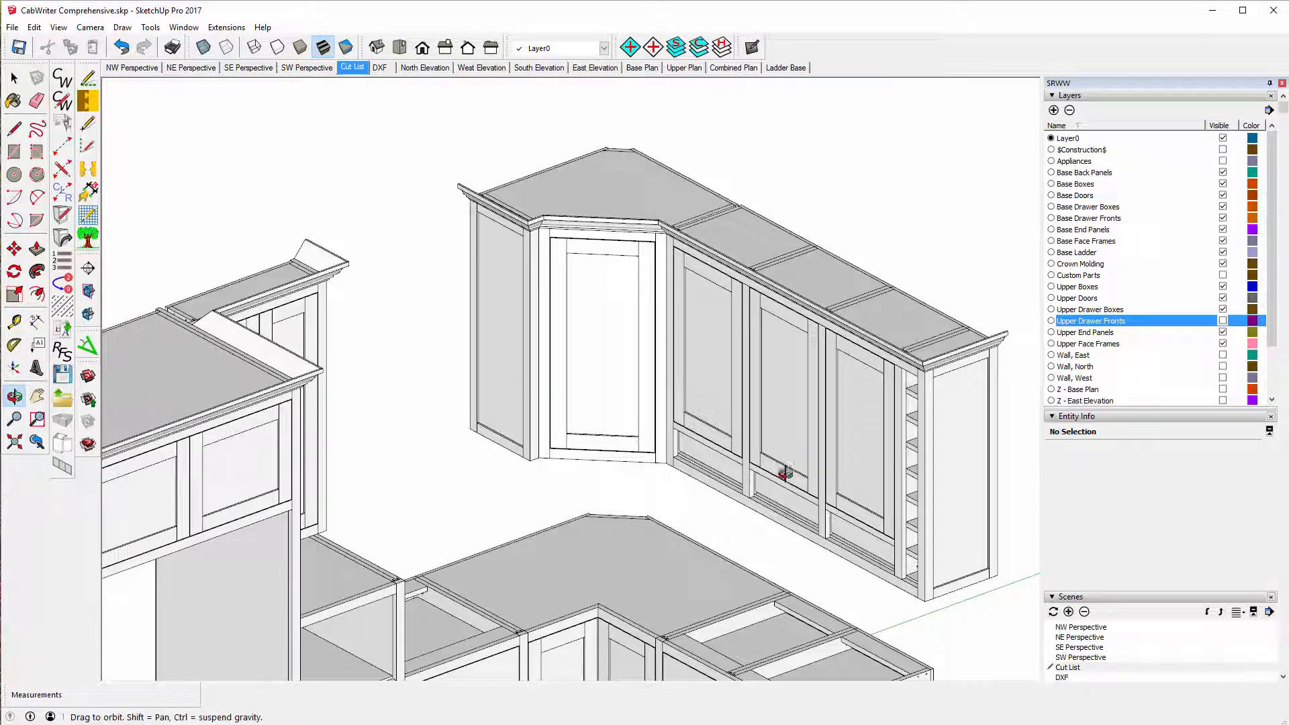
drag(775, 497, 880, 326)
scroll(759, 456, up, 6)
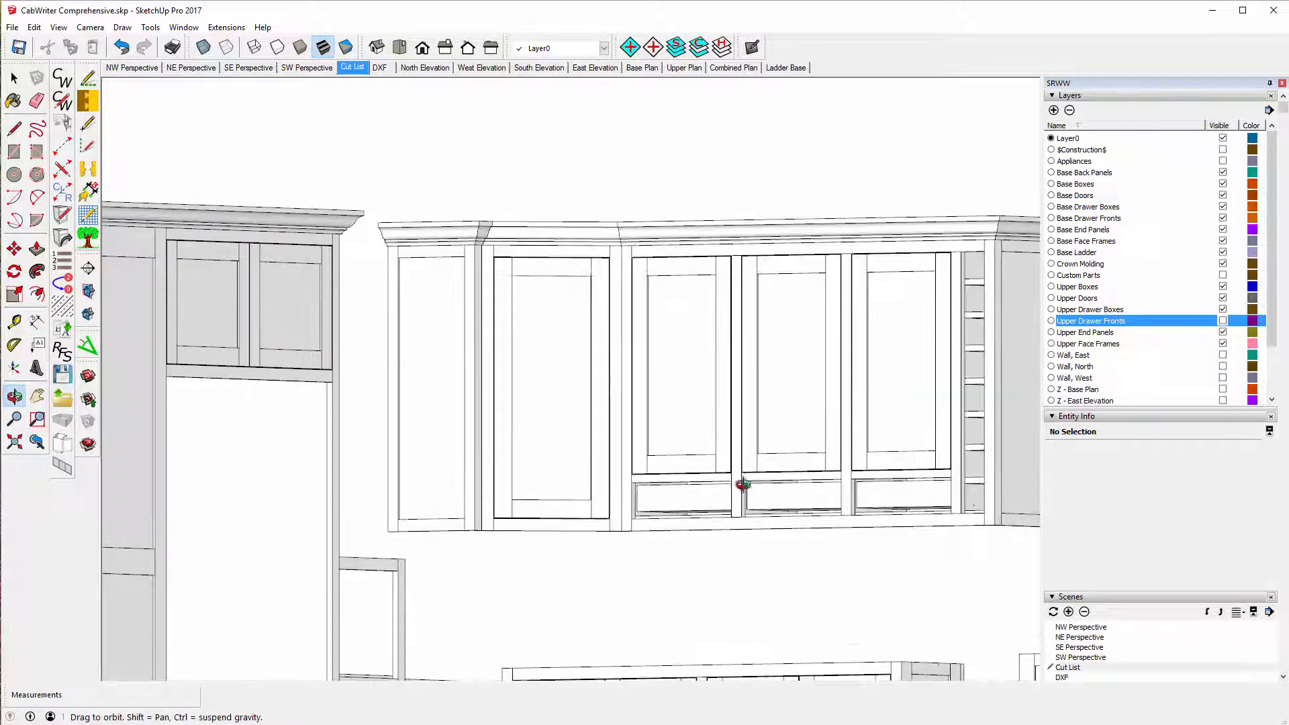
scroll(624, 461, up, 4)
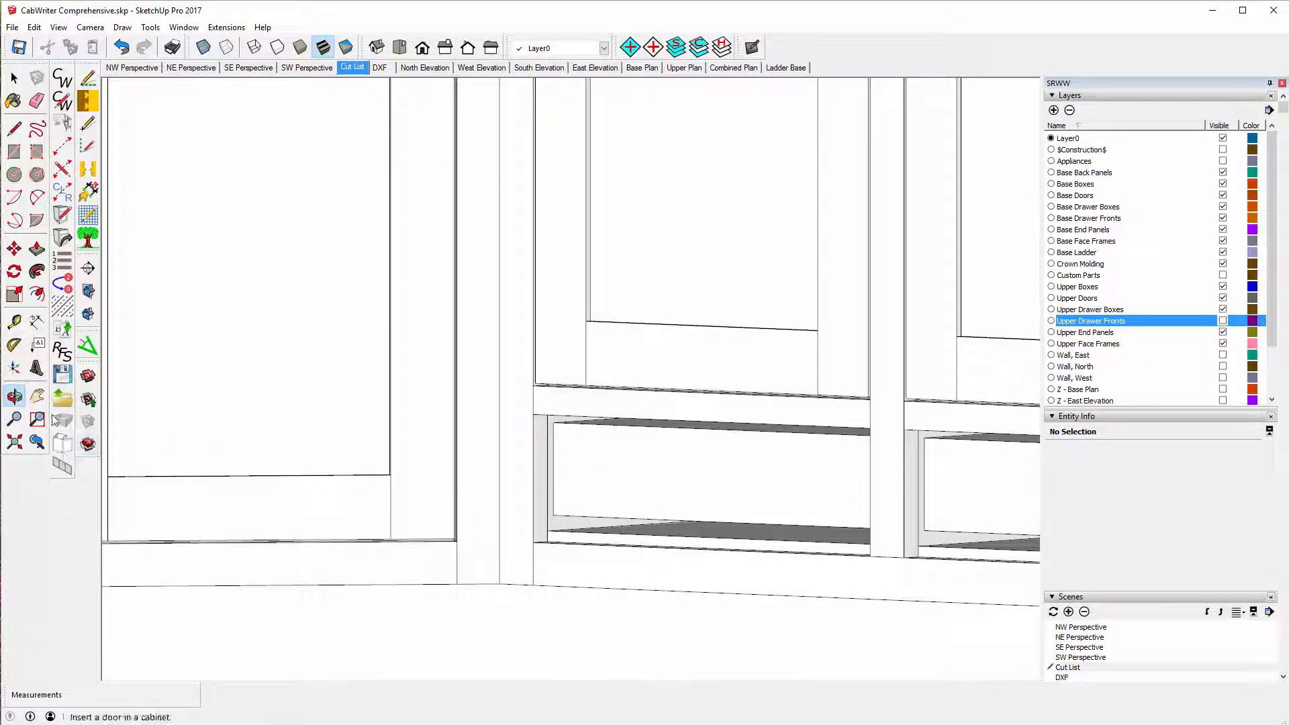
click(15, 323)
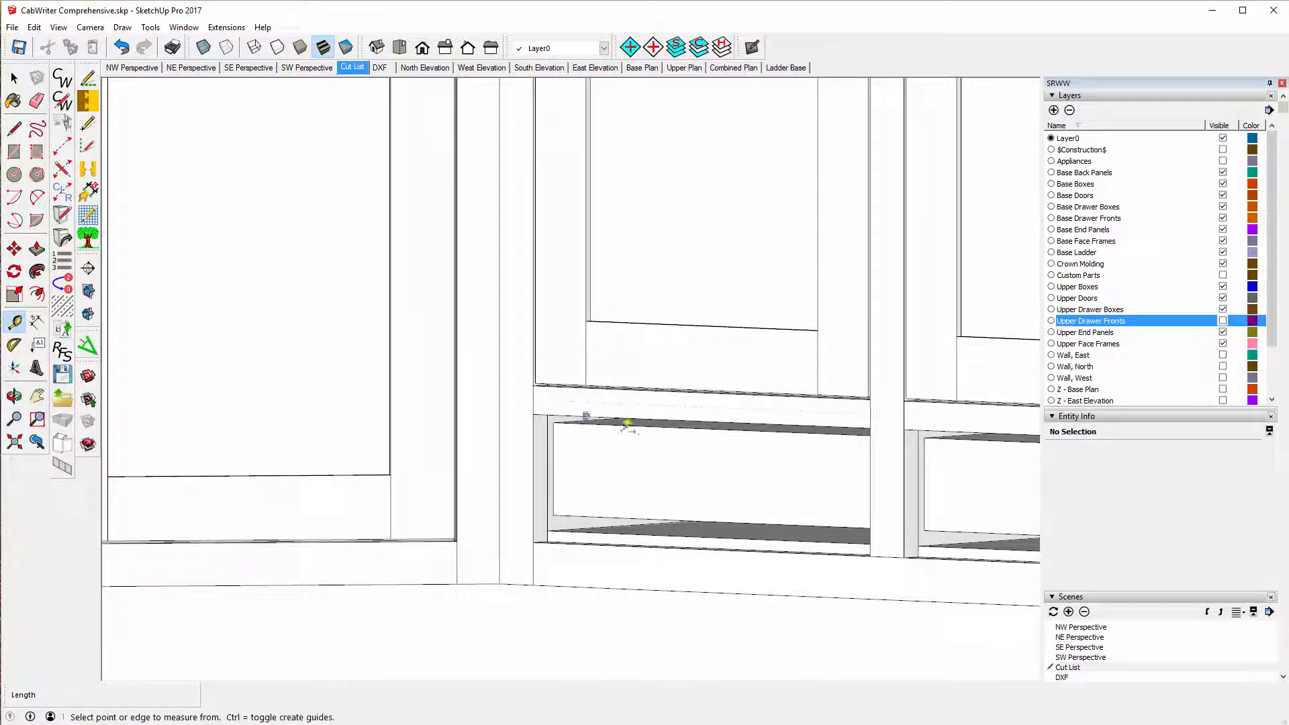
click(593, 540)
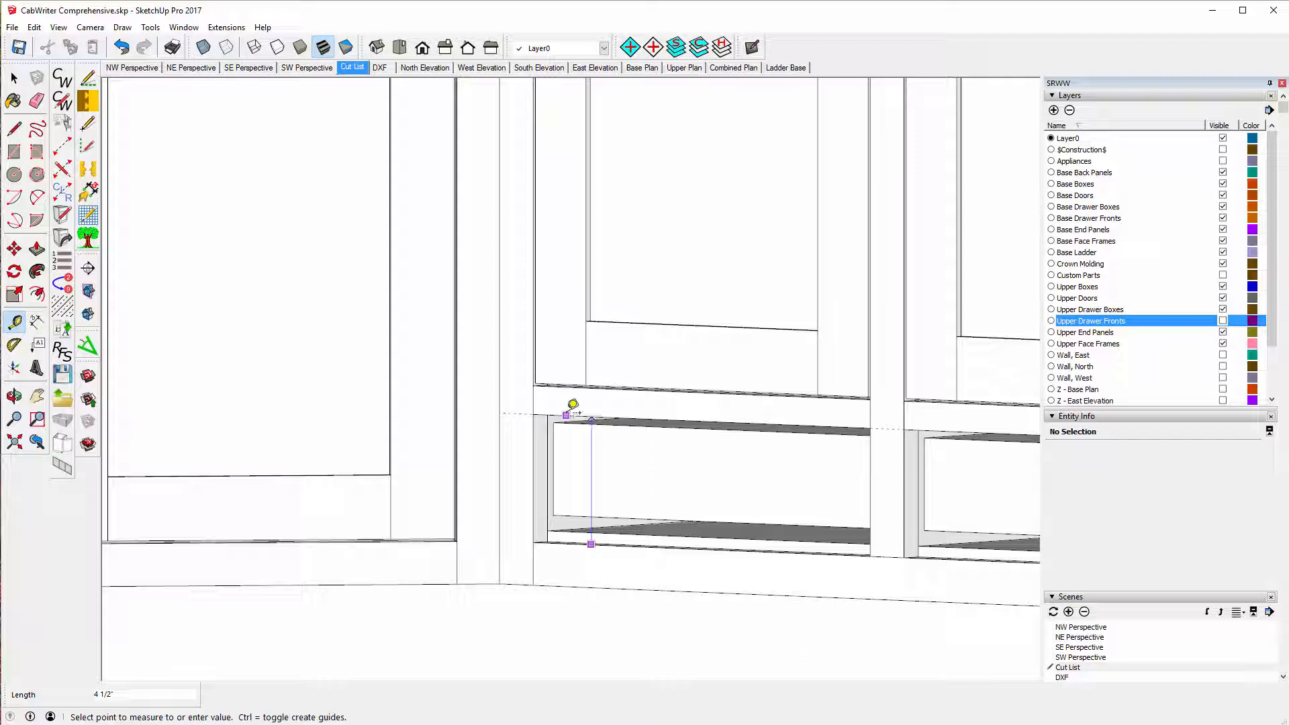
- Measure the clearance beneath the drawer box, from the bottom of the opening to the box's lower edge
scroll(588, 525, up, 3)
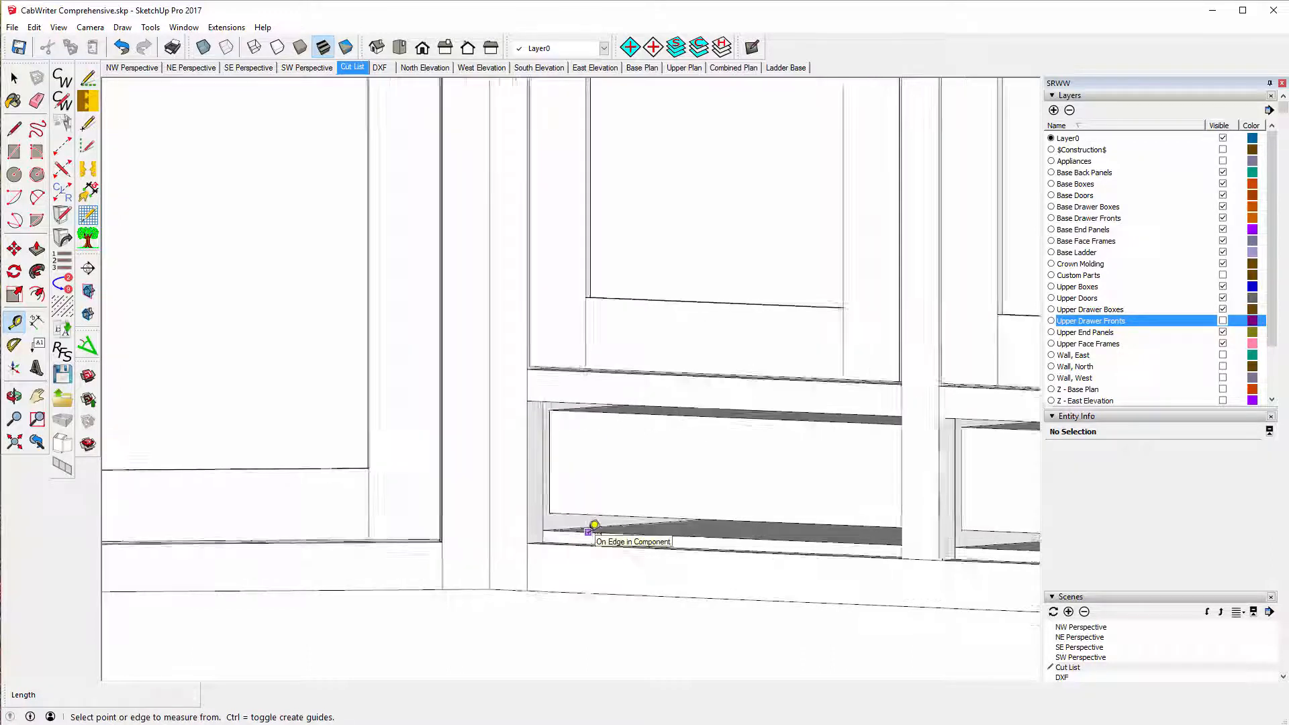
right_click(578, 547)
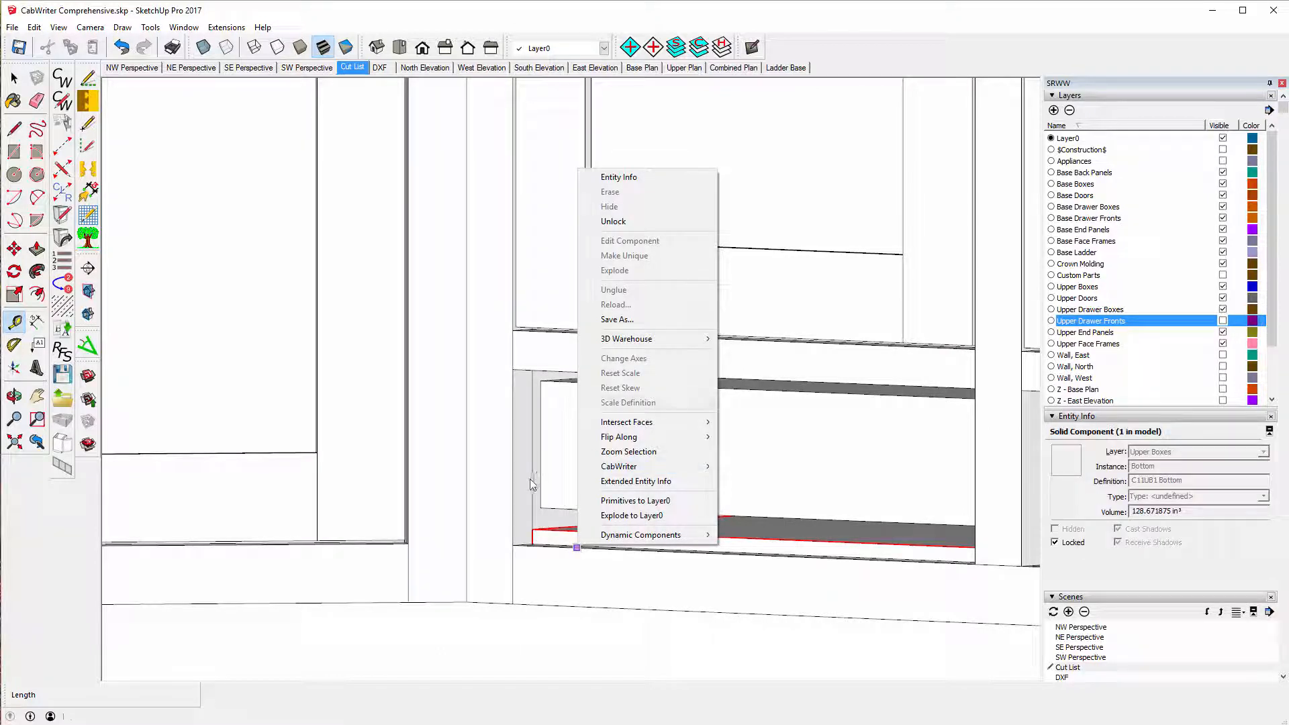
click(465, 602)
click(543, 534)
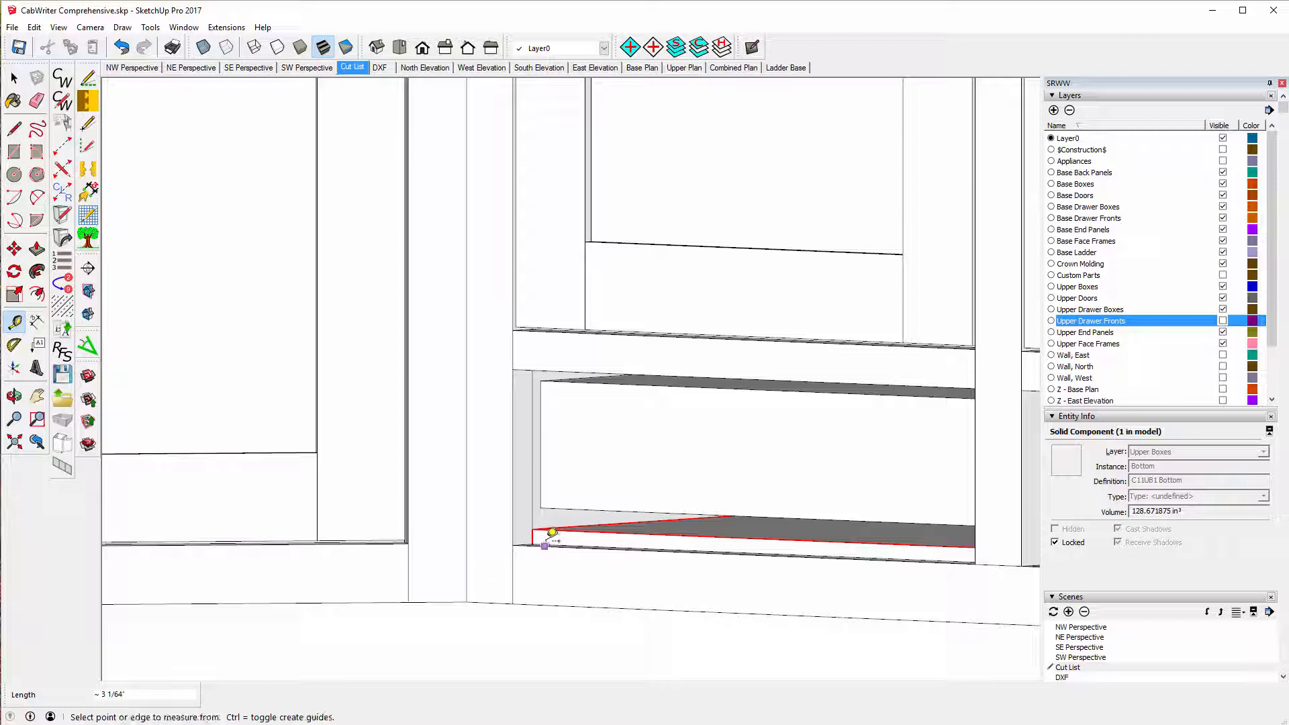
scroll(548, 539, up, 2)
scroll(549, 543, up, 2)
click(545, 545)
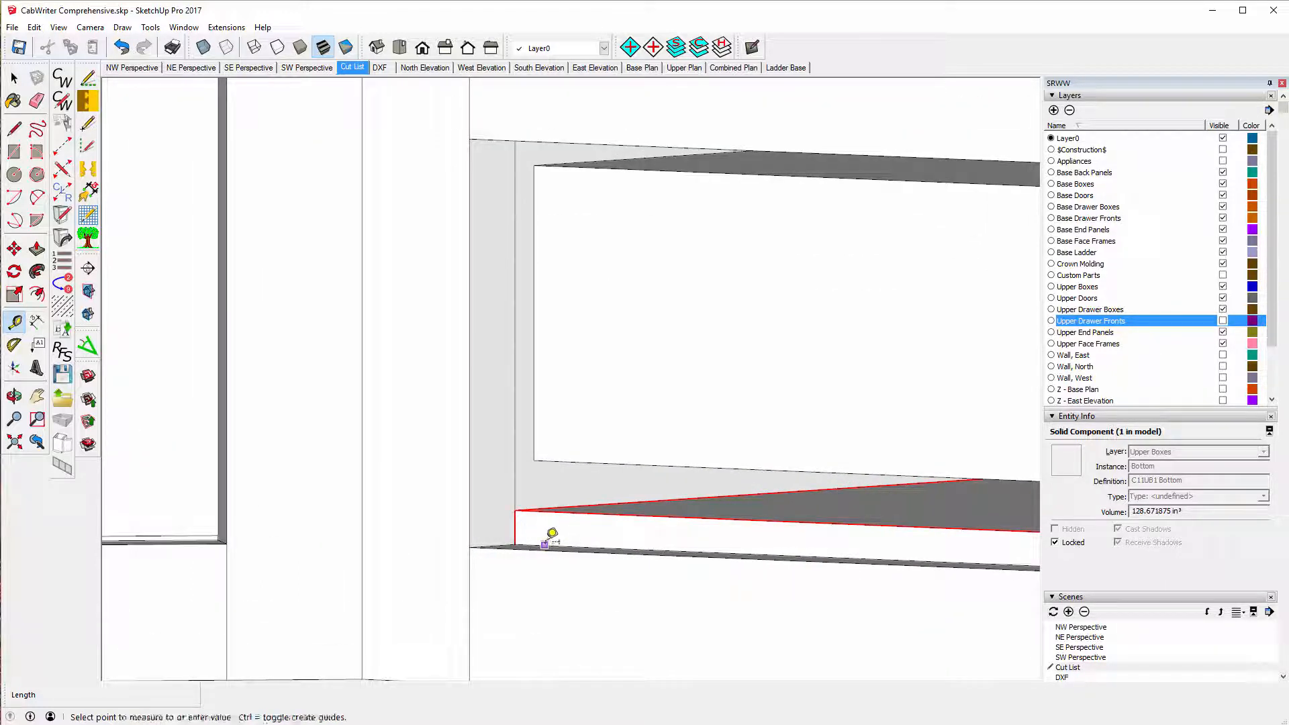
click(565, 501)
click(573, 506)
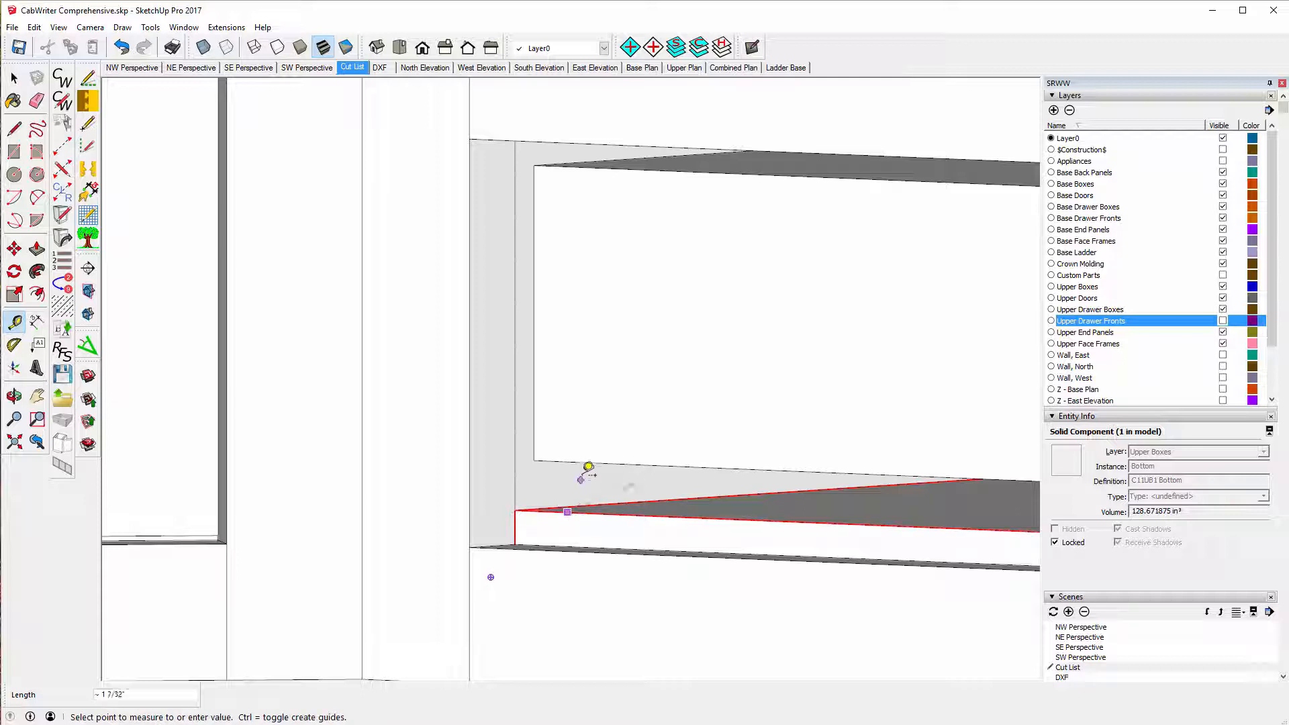
click(535, 458)
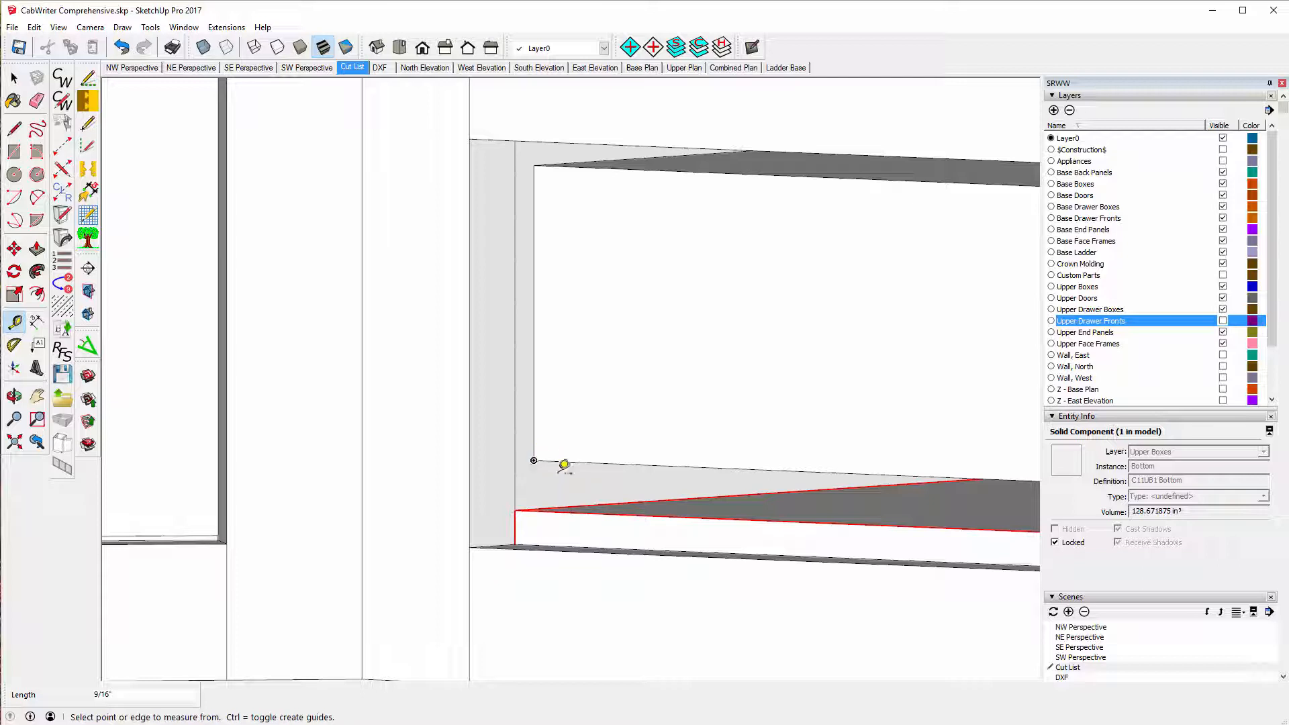
- Measure the clearance above the same upper drawer box and the height of the box itself
scroll(541, 506, down, 2)
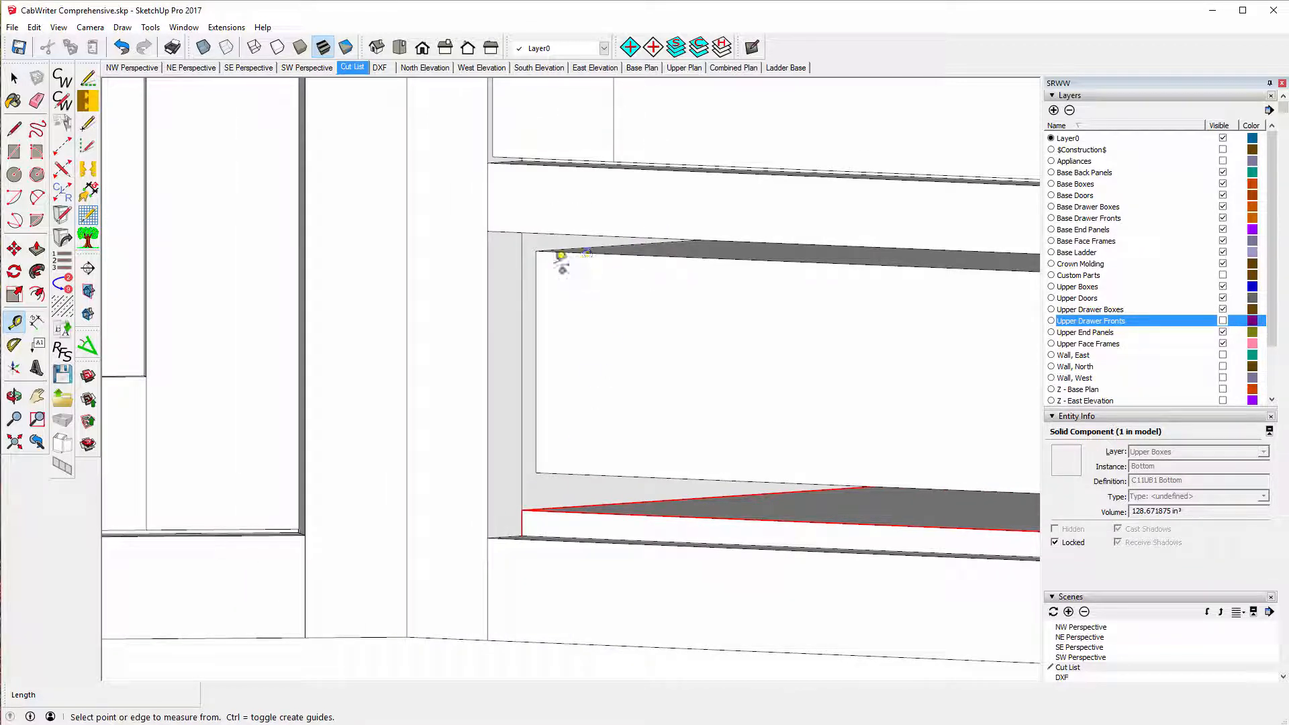
click(570, 243)
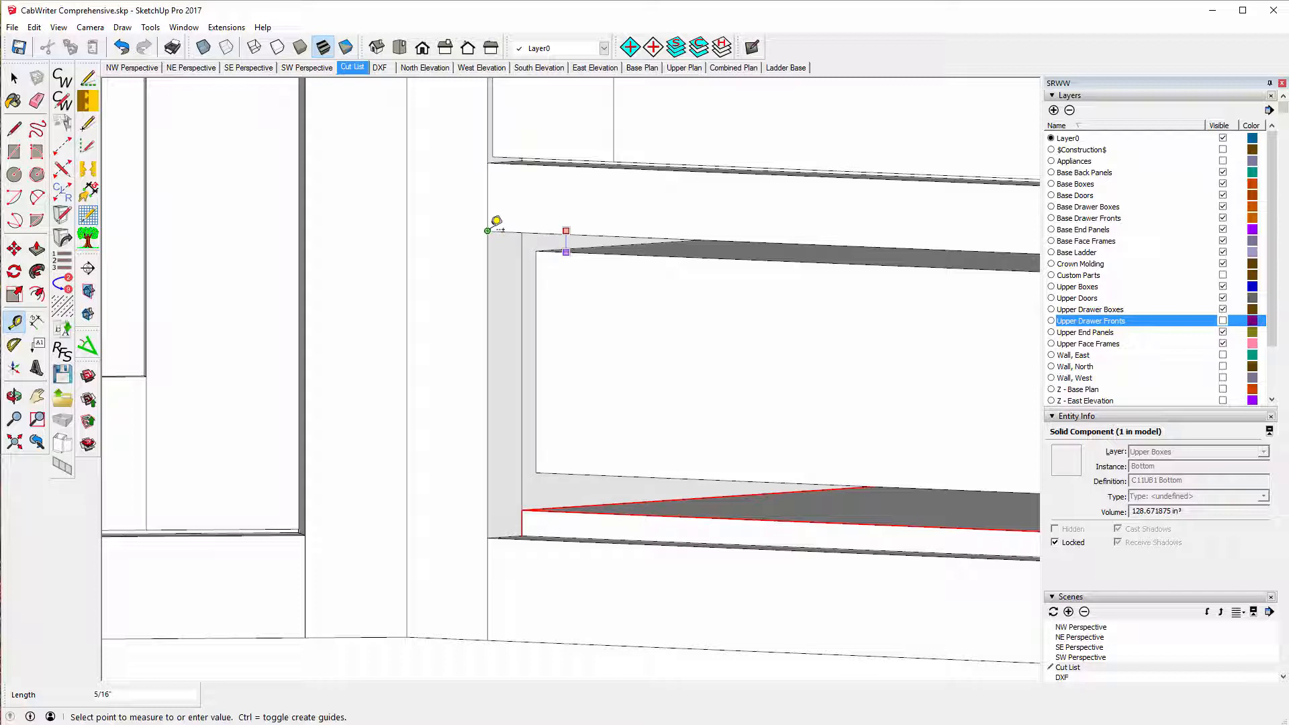
click(497, 221)
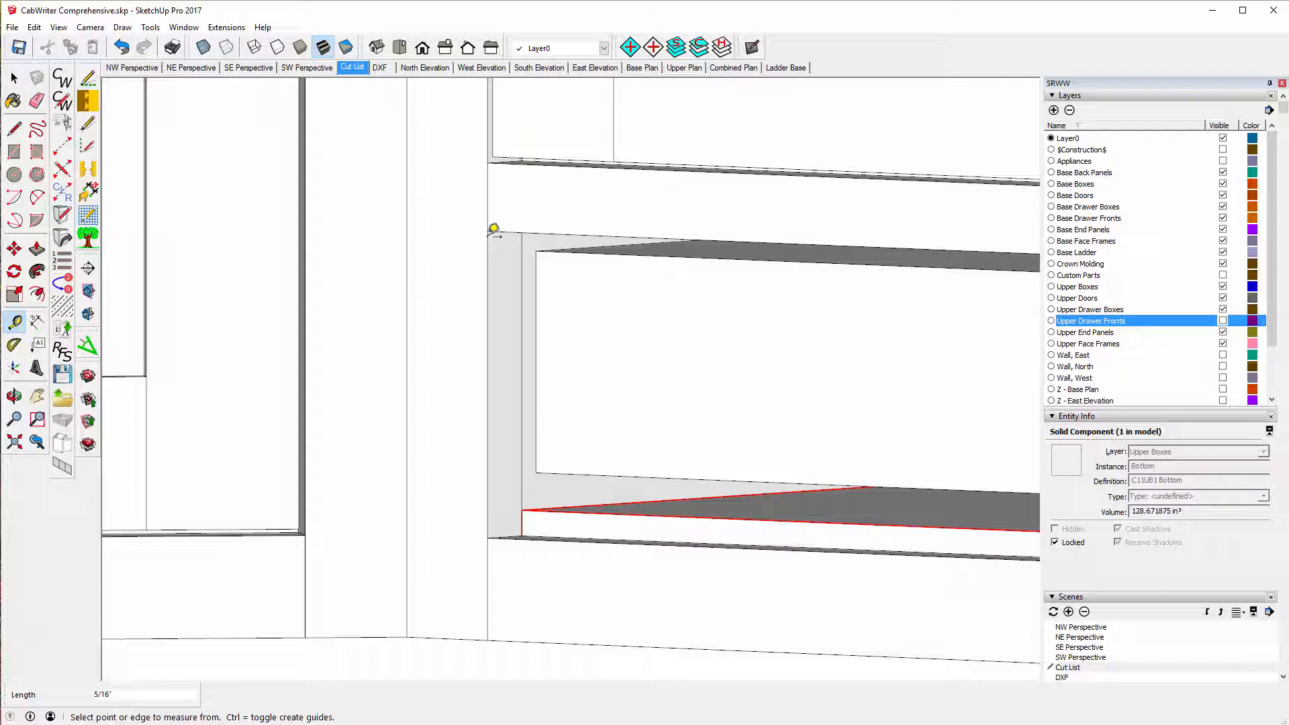
click(611, 240)
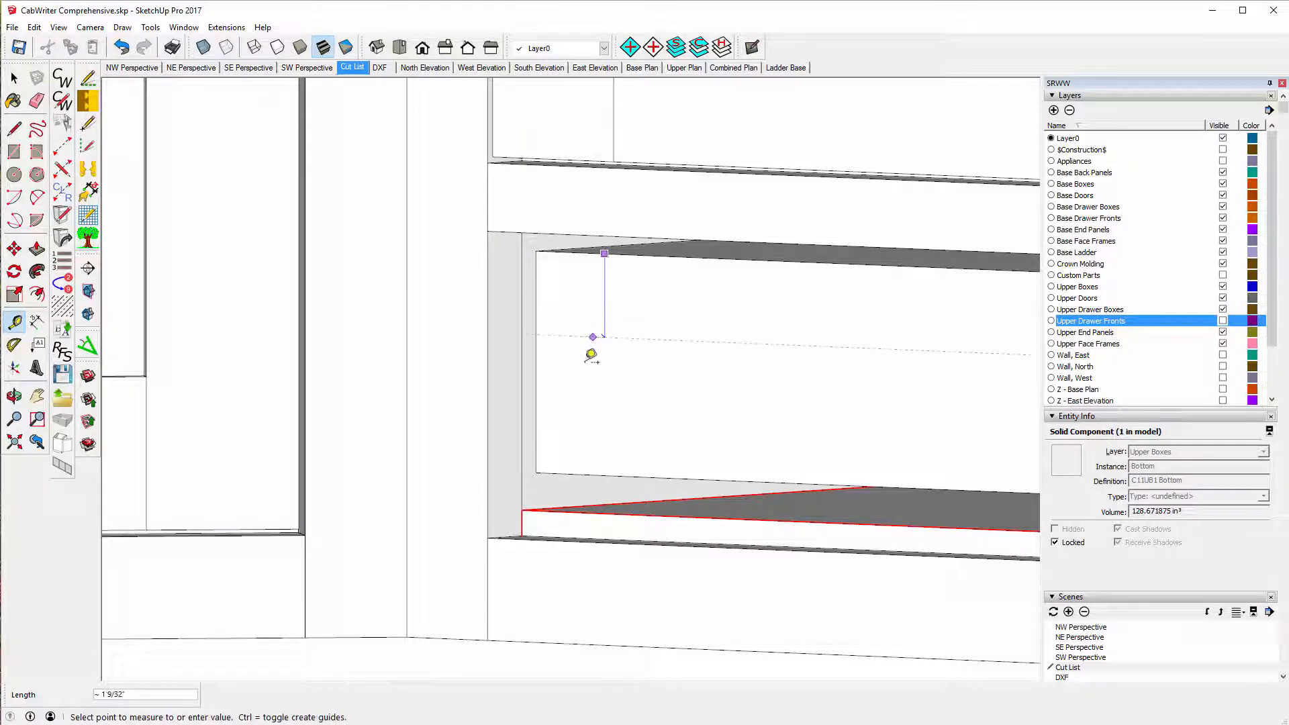
click(564, 473)
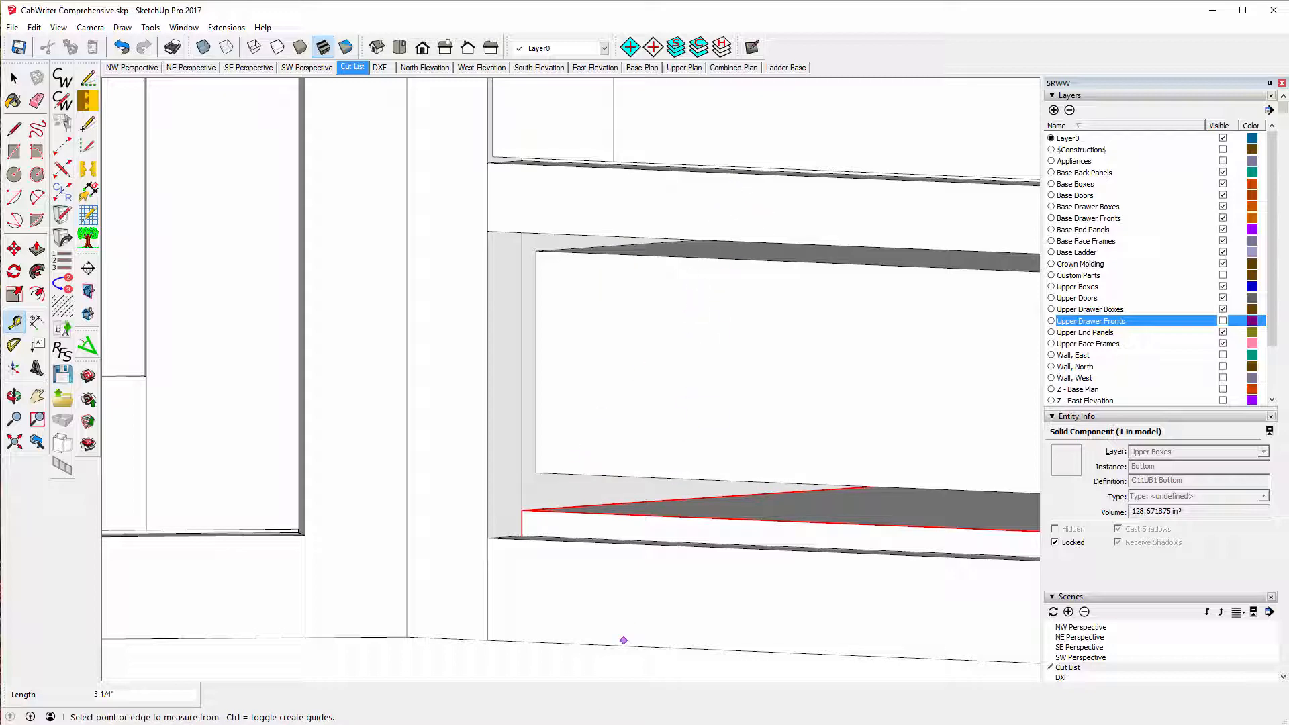
- Switch to SketchUp Comprehensive Course Model.skp and check the drawer box clearances and drawer heights in the CabWriter drawer settings
mouse_move(608, 724)
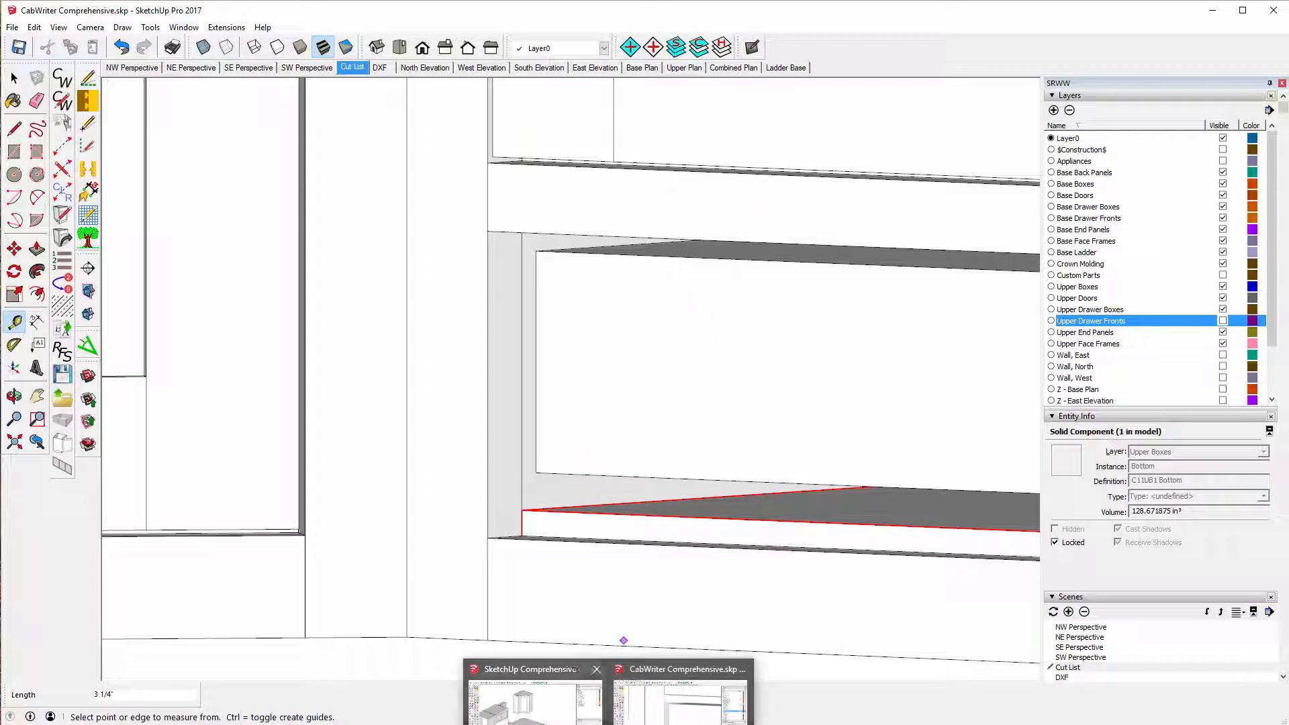
click(535, 698)
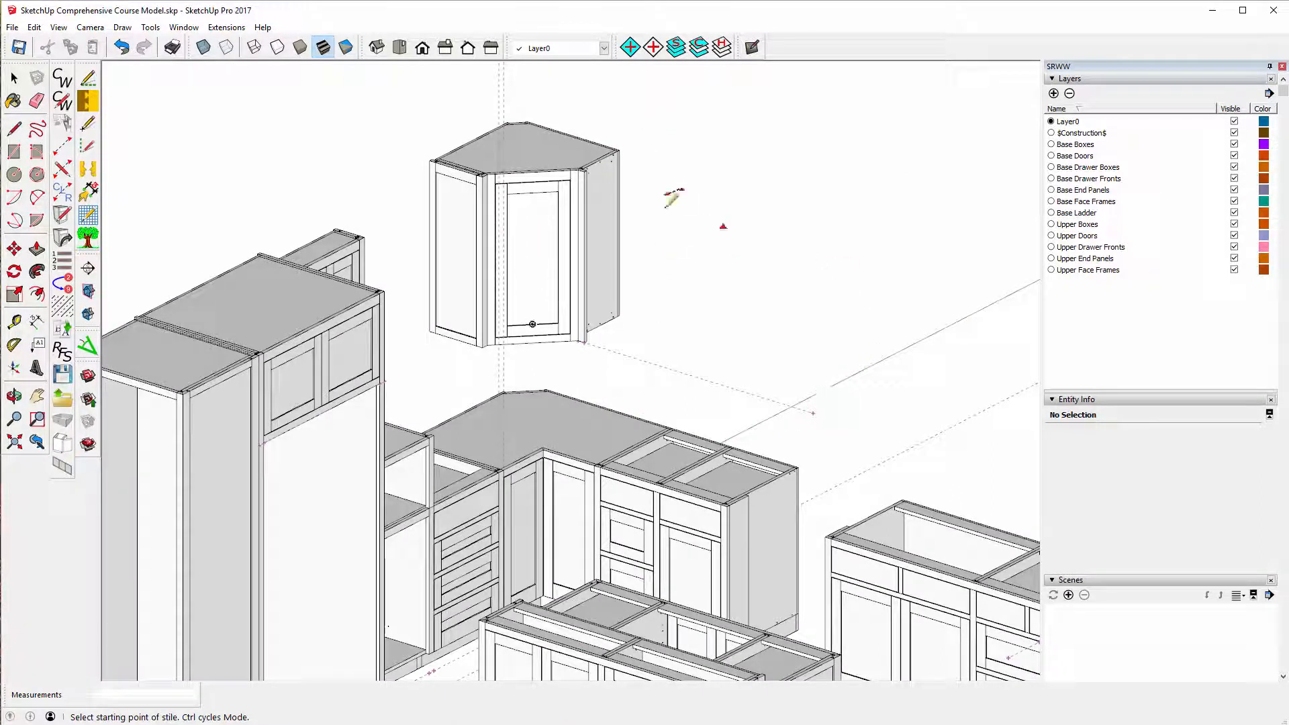
click(62, 100)
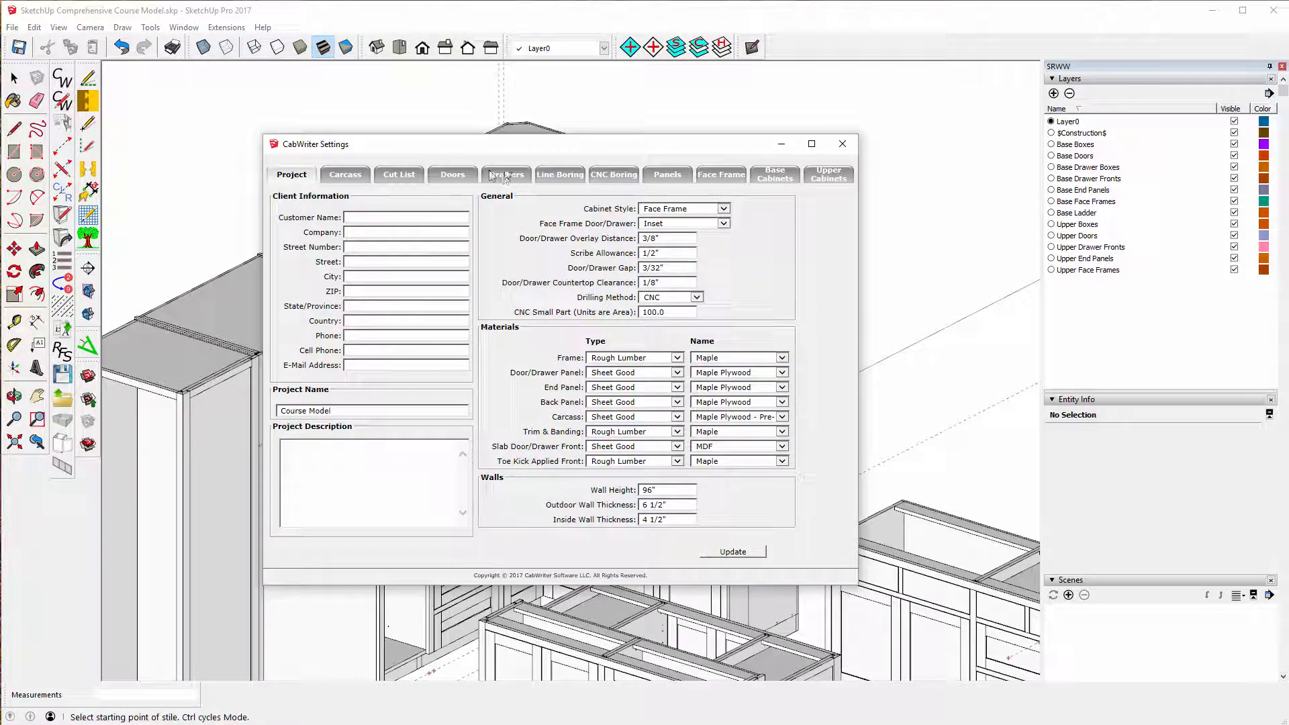
click(501, 175)
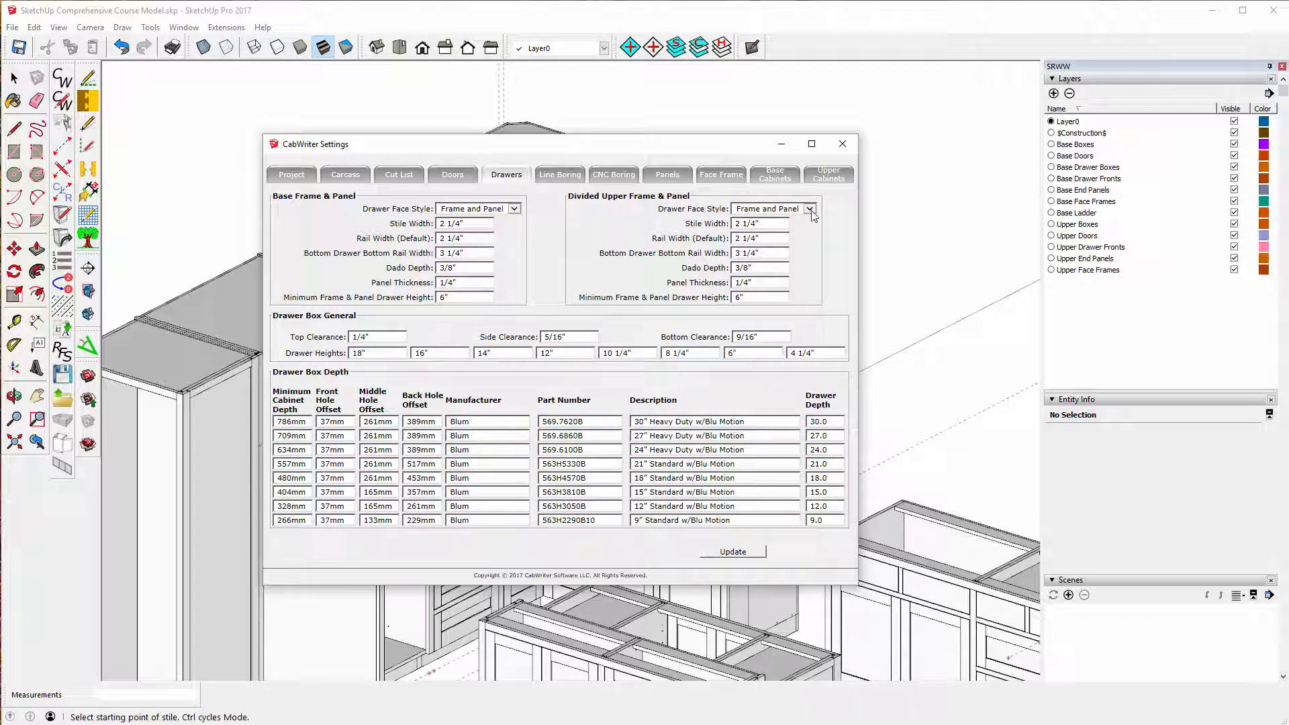
click(843, 145)
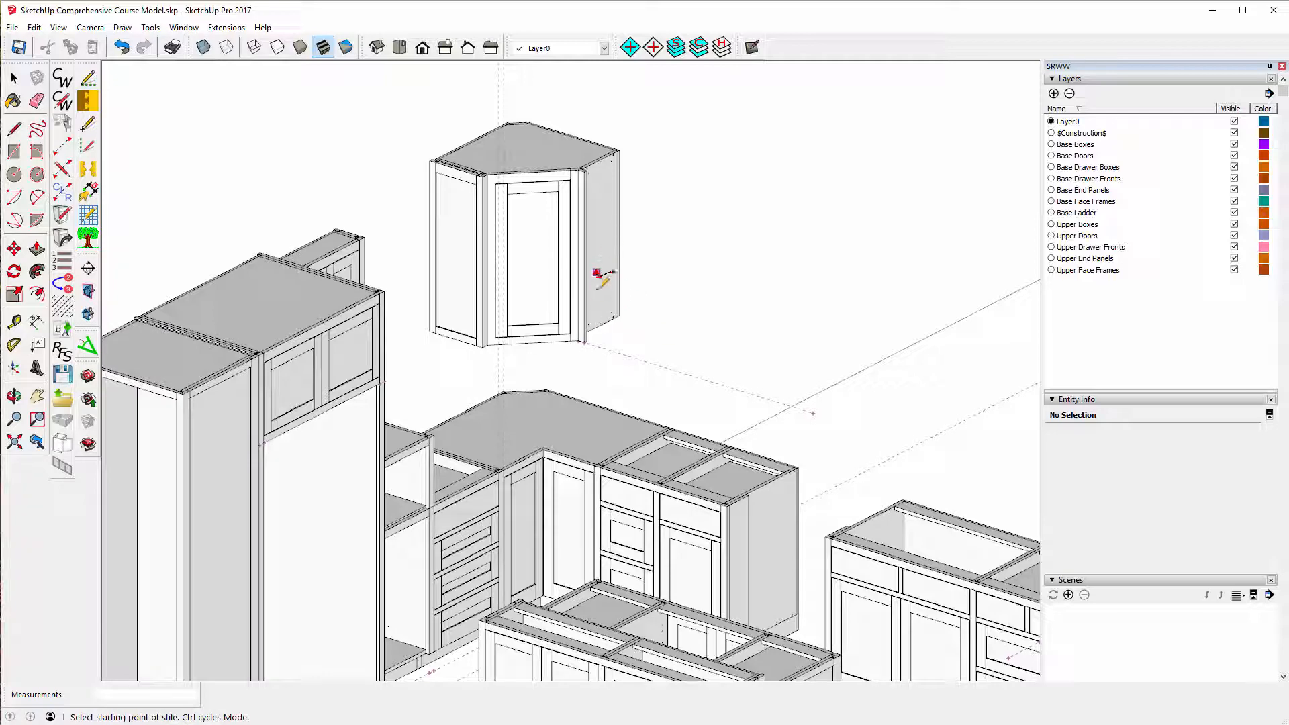
- Draw a Left End Connector stile from the lower front corner of the diagonal corner upper outward along the upper guide
scroll(584, 350, up, 4)
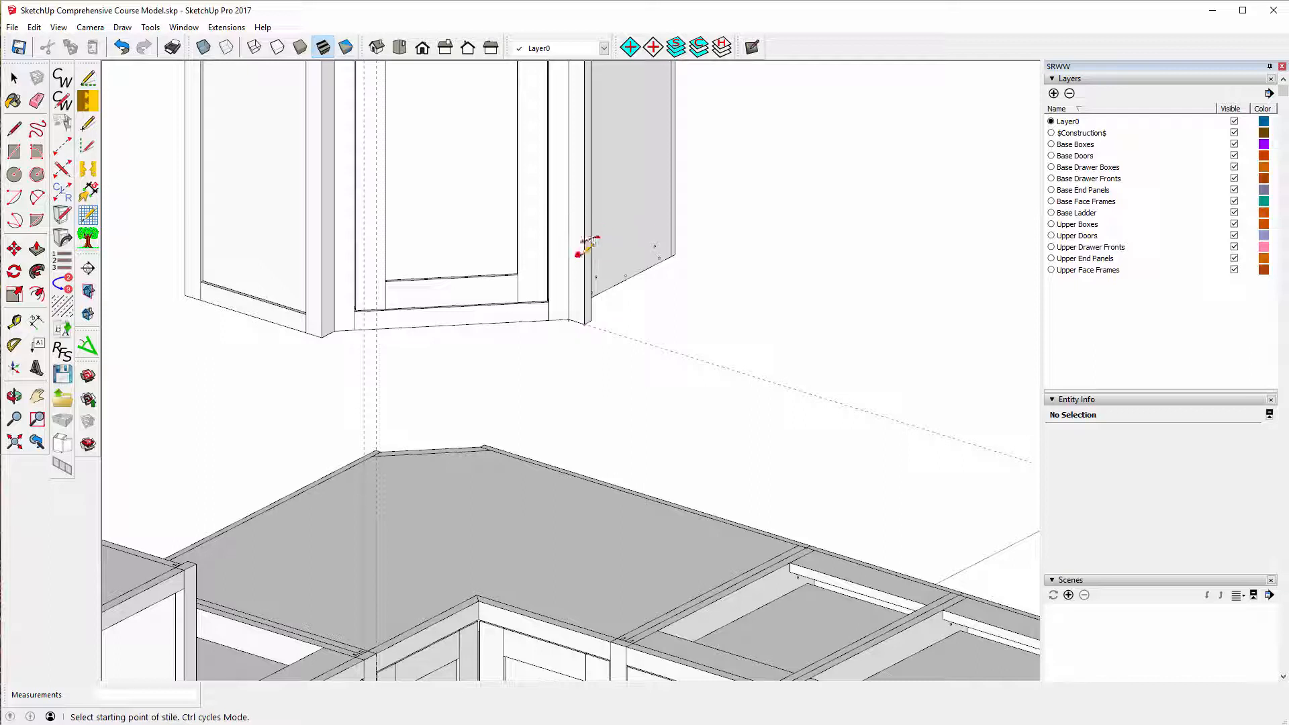
click(568, 319)
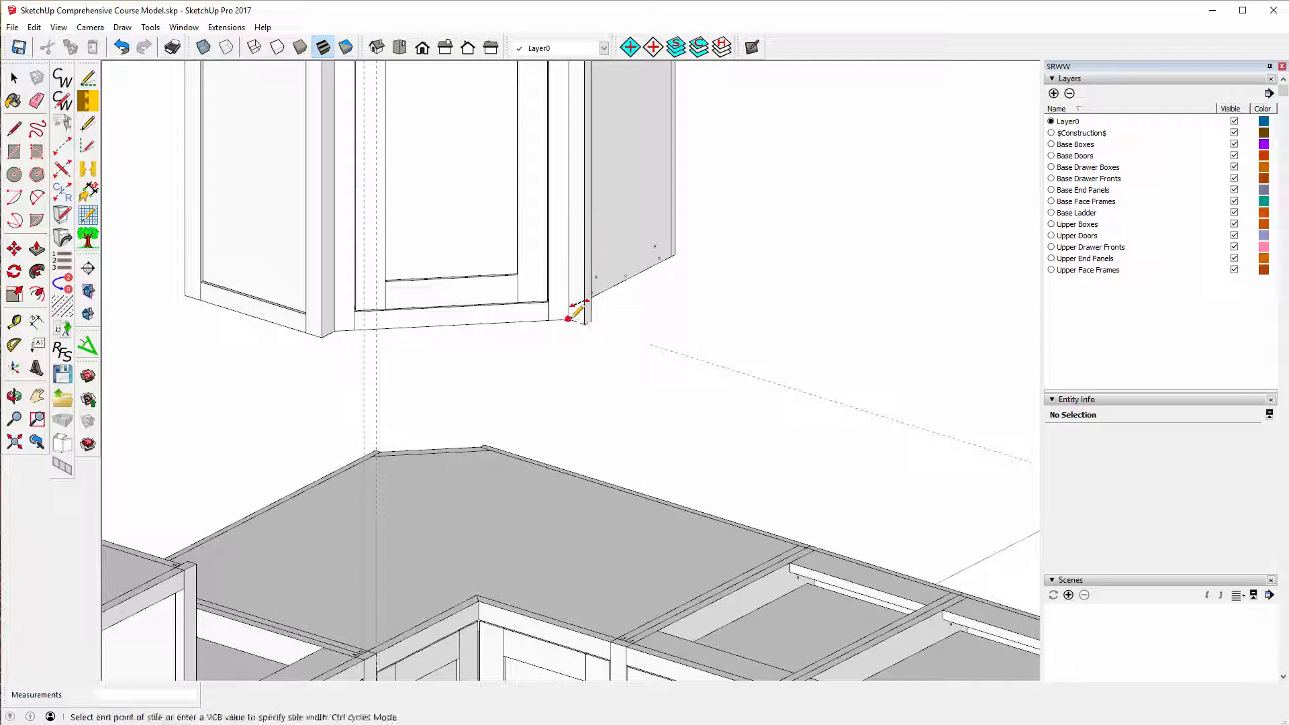
click(689, 343)
click(633, 197)
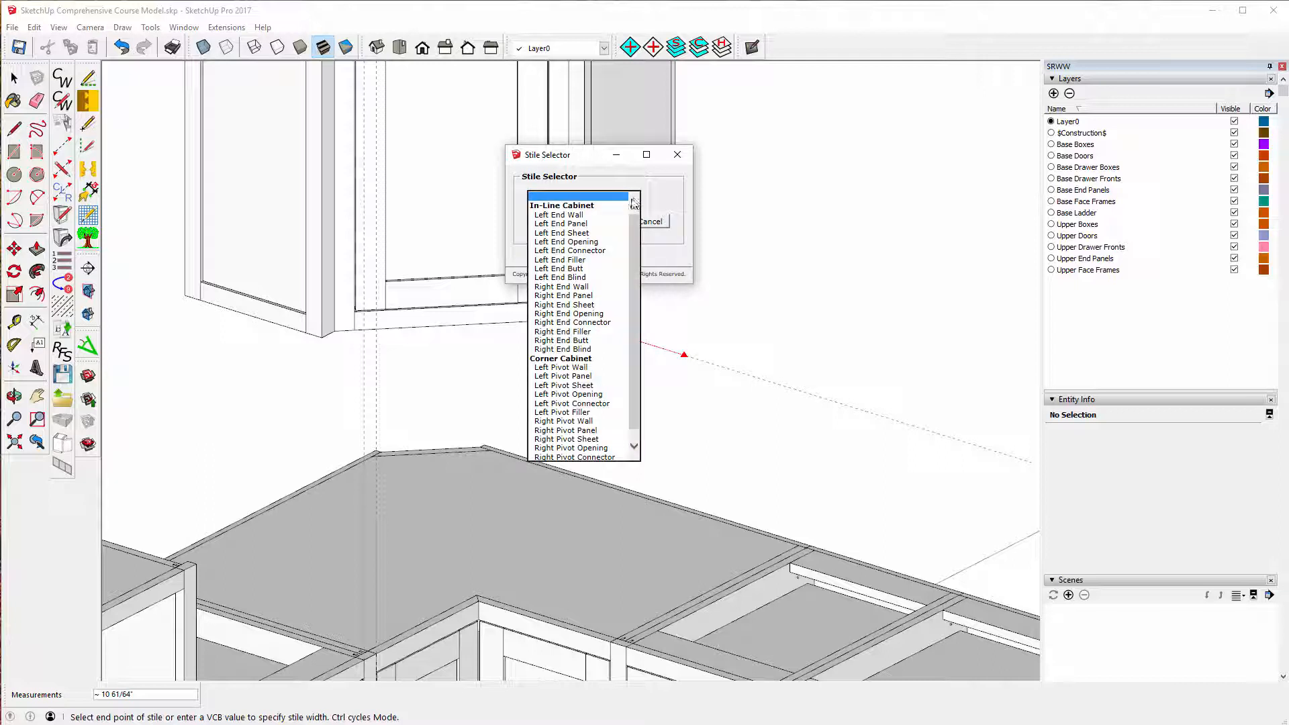
click(564, 250)
click(540, 222)
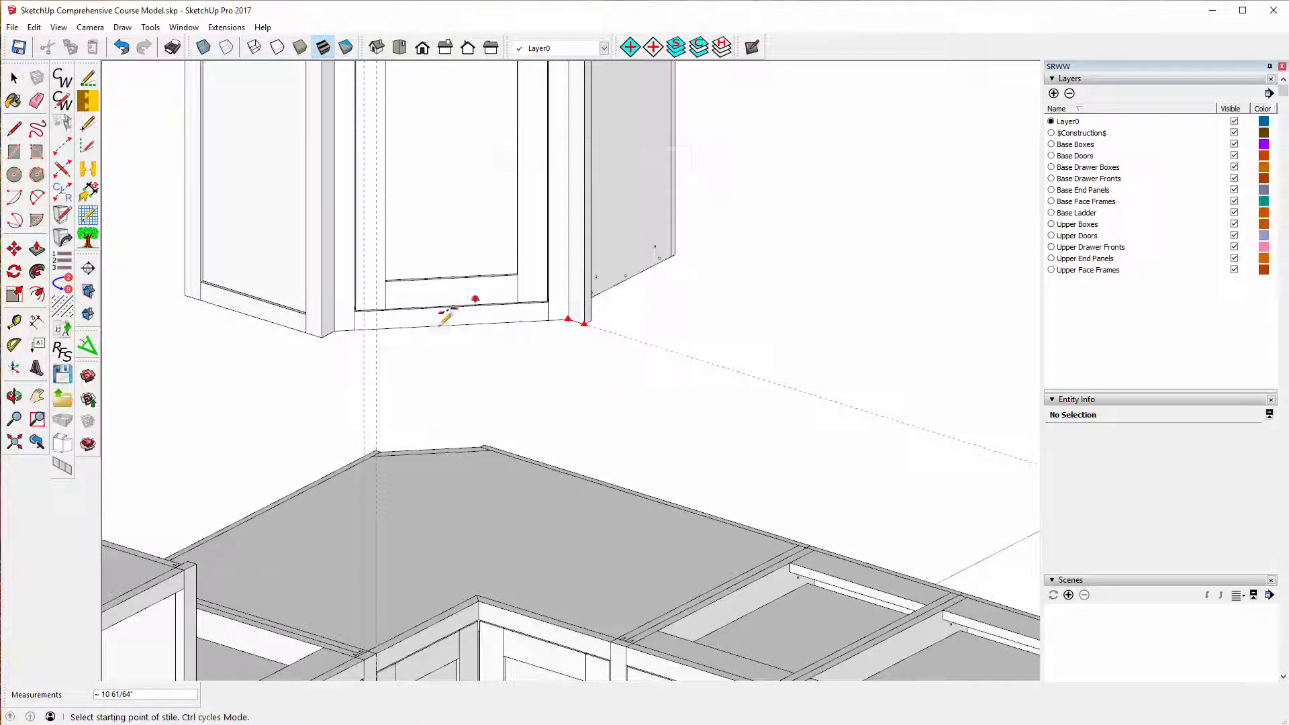
- Draw a Right End Panel stile from the guide point at the far end of the upper guide, running back toward the corner upper
scroll(374, 389, down, 3)
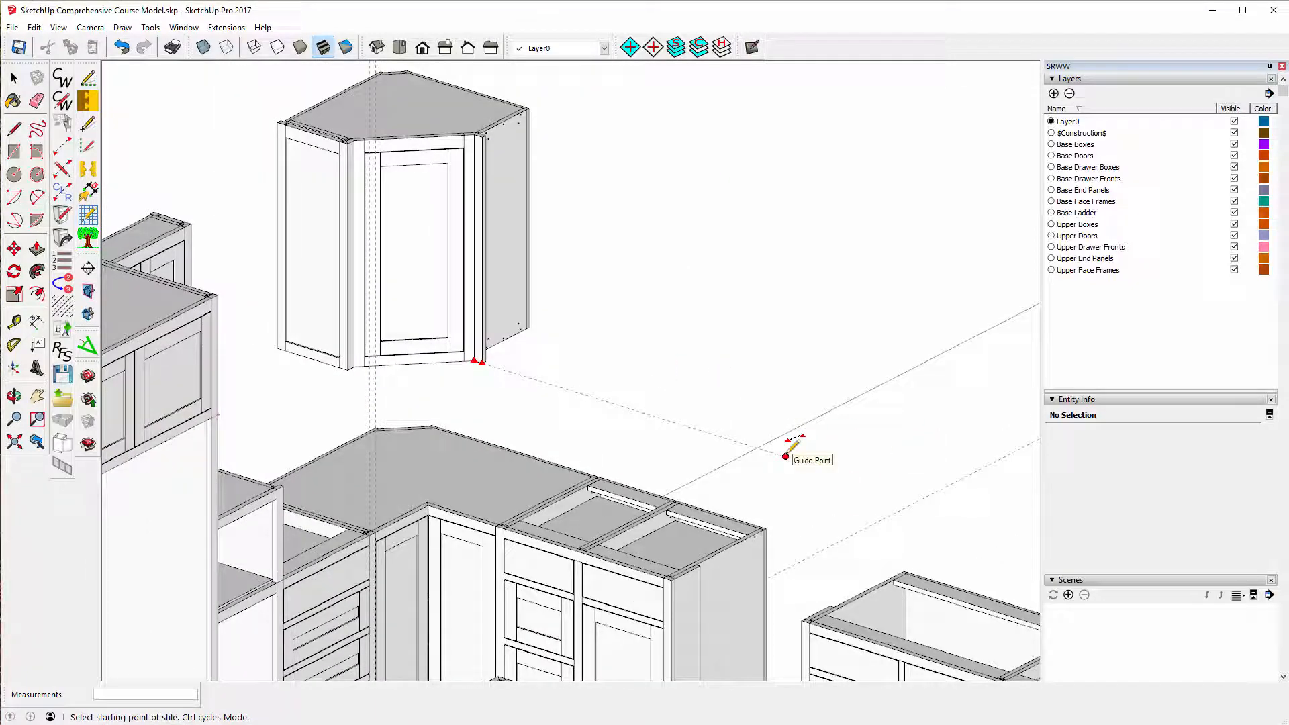
click(786, 456)
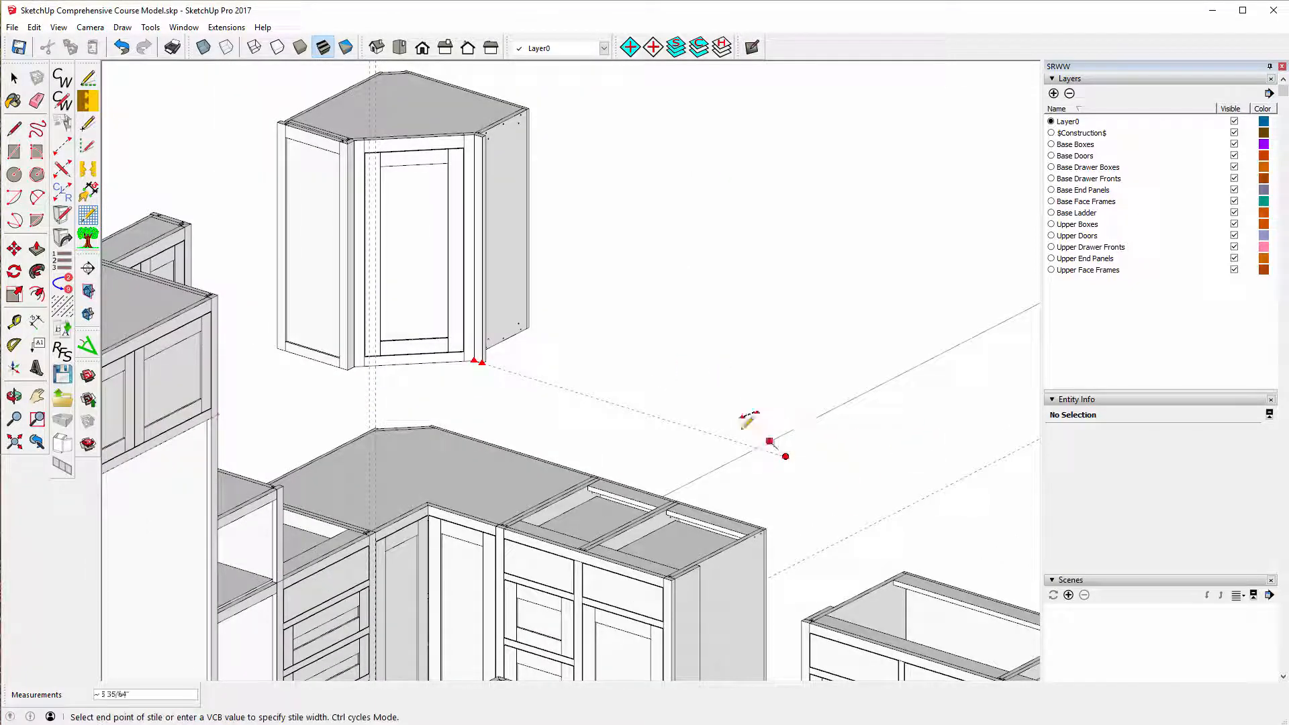
click(695, 427)
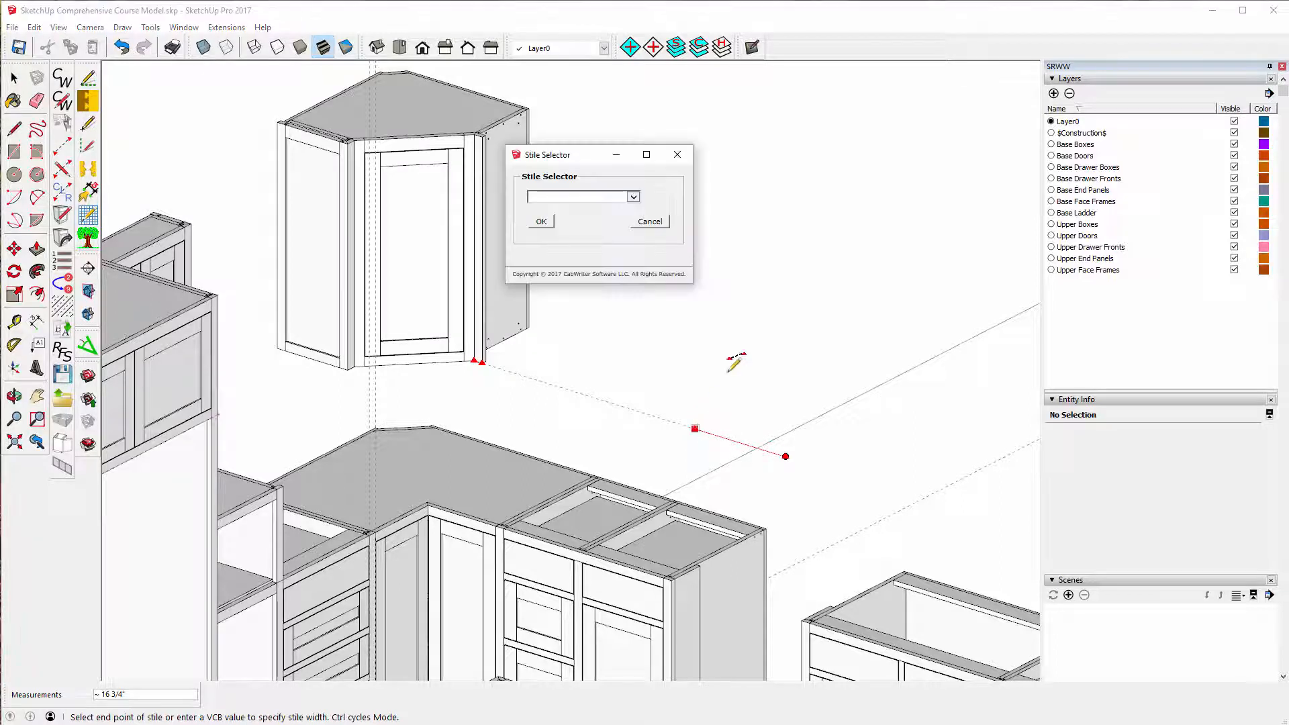
click(633, 197)
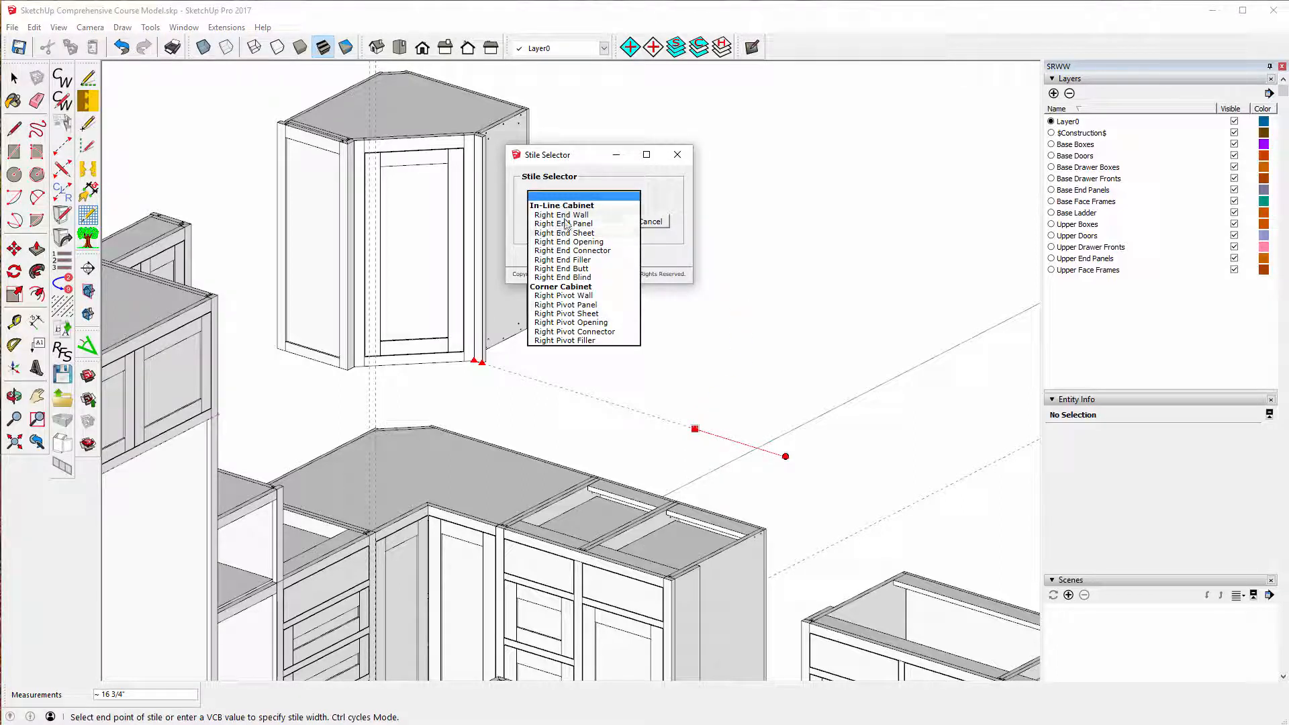
click(563, 224)
click(547, 224)
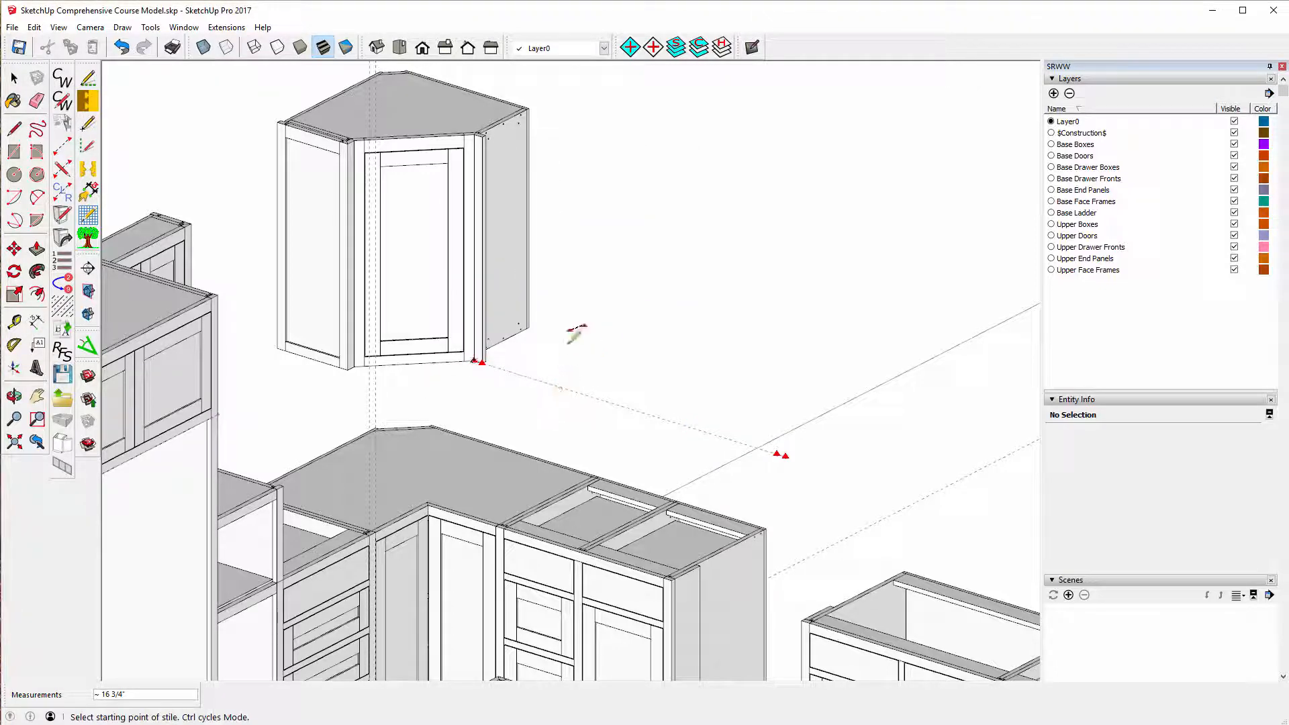
- Draw an intermediate stile along the upper guide, starting 15" from the inner edge of the Left End Connector stile
scroll(500, 370, up, 2)
scroll(498, 371, up, 1)
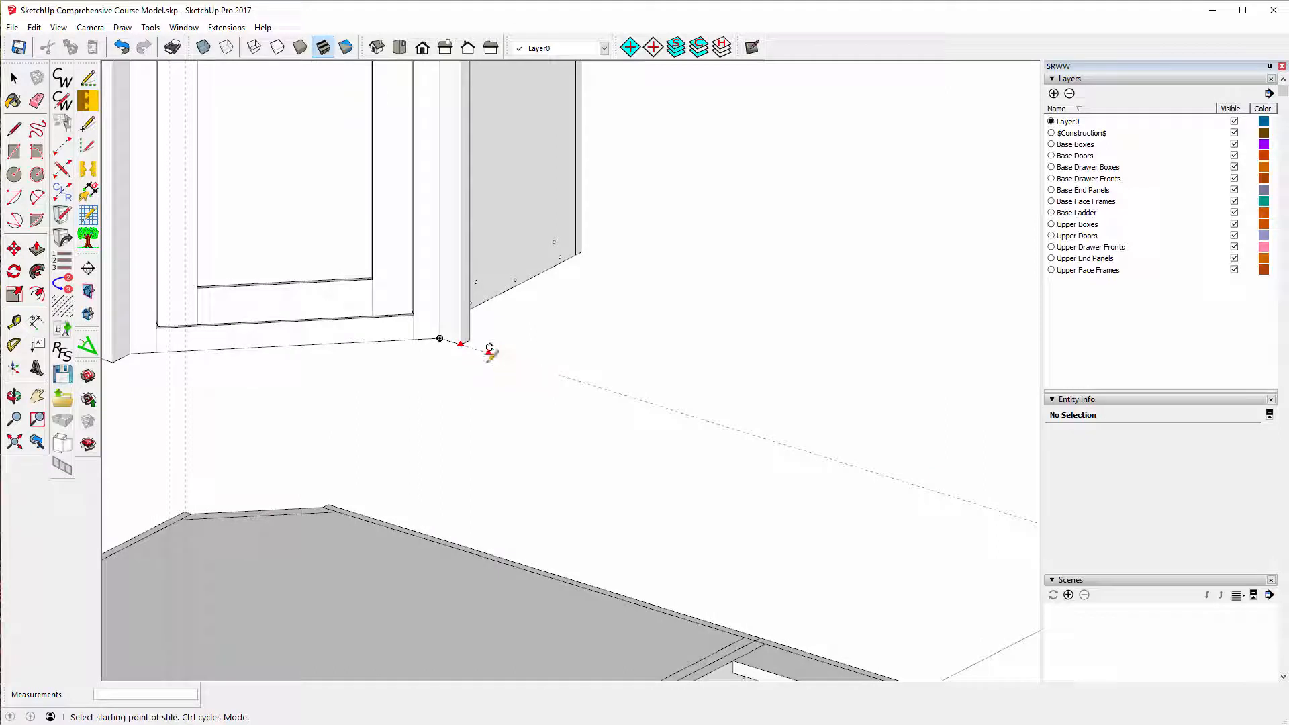
key(ctrl)
key(ctrl)
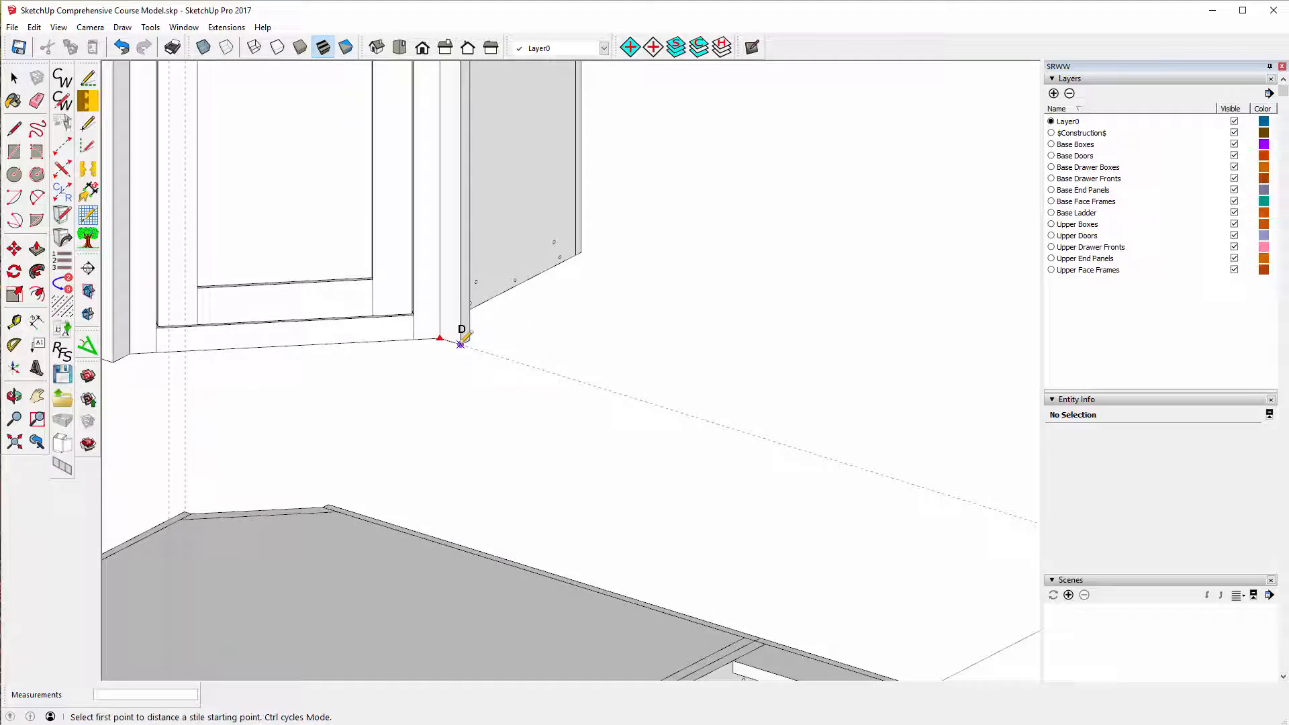
click(461, 344)
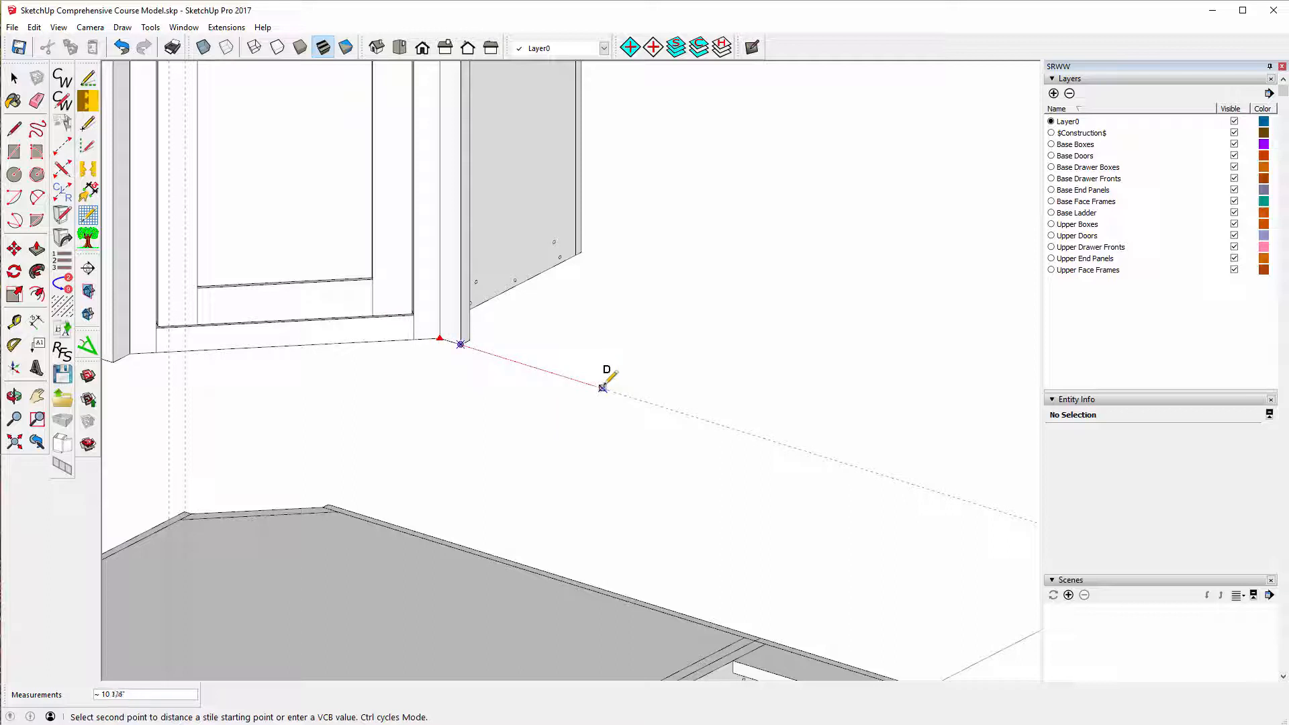
text(15)
key(Return)
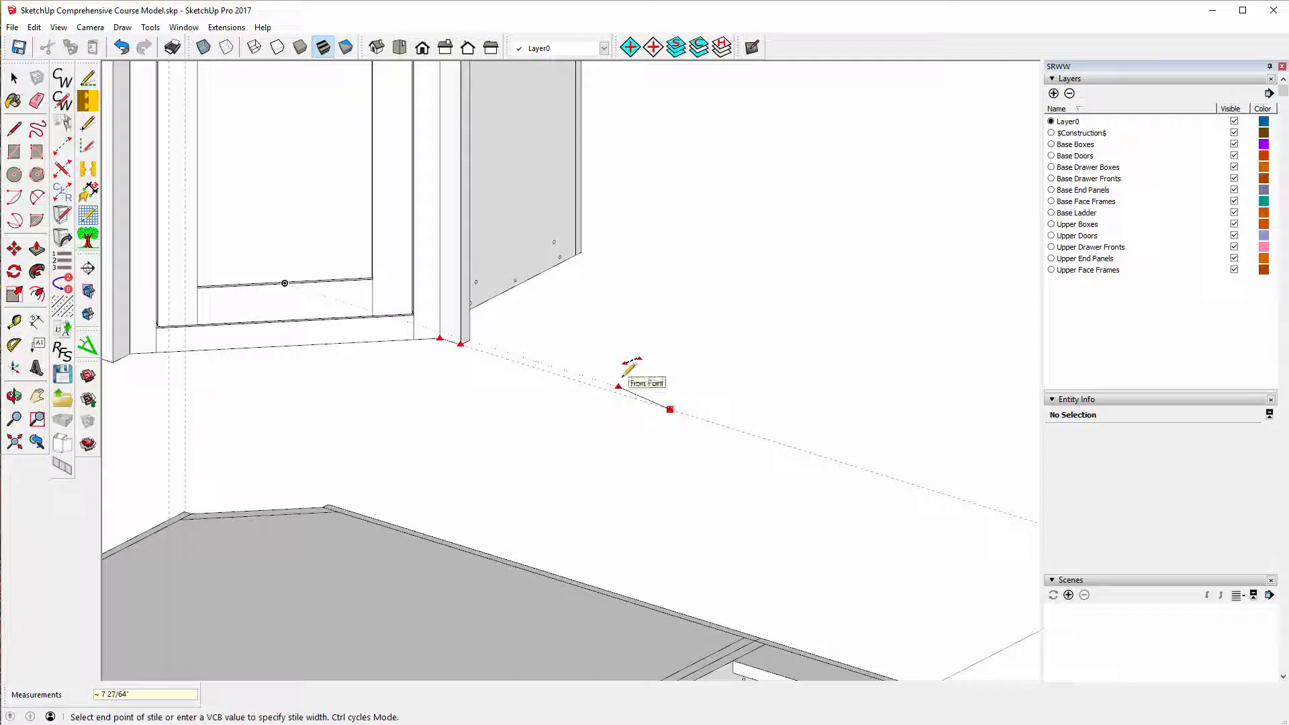
click(715, 420)
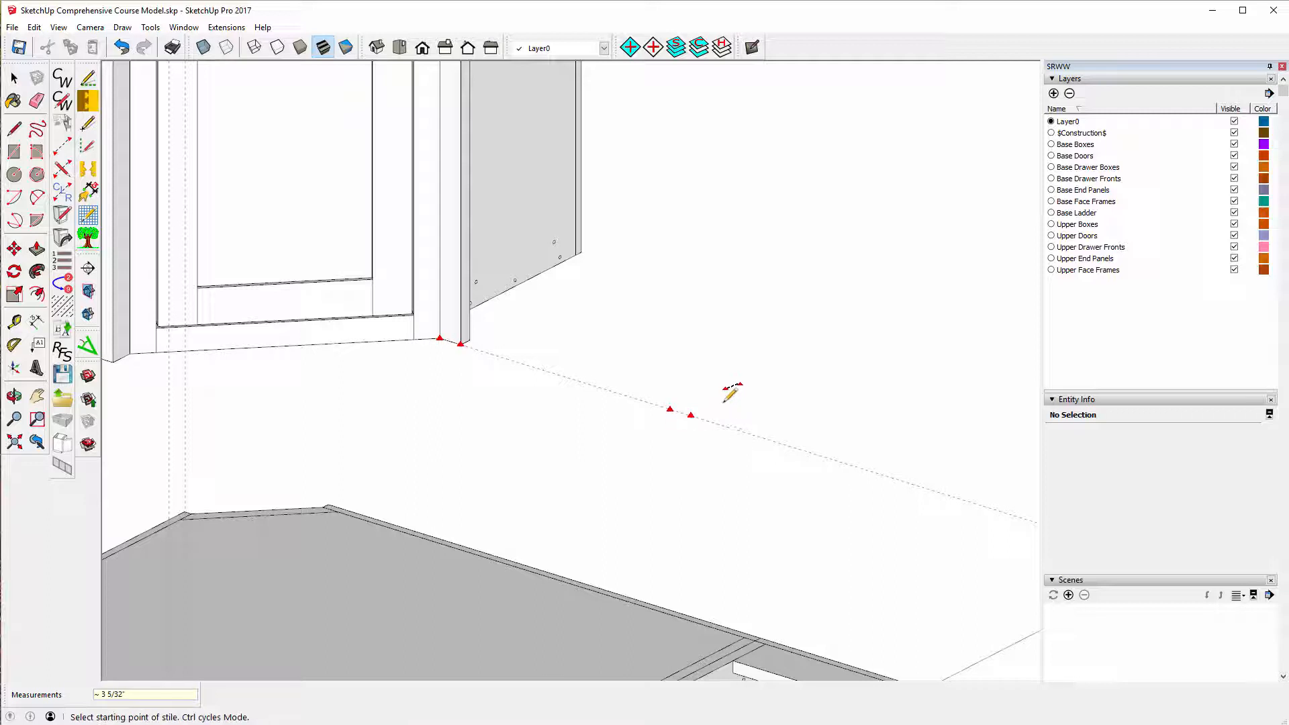
- Draw a second intermediate stile along the upper guide, starting 15" from the far edge of the first intermediate stile
key(ctrl)
key(ctrl)
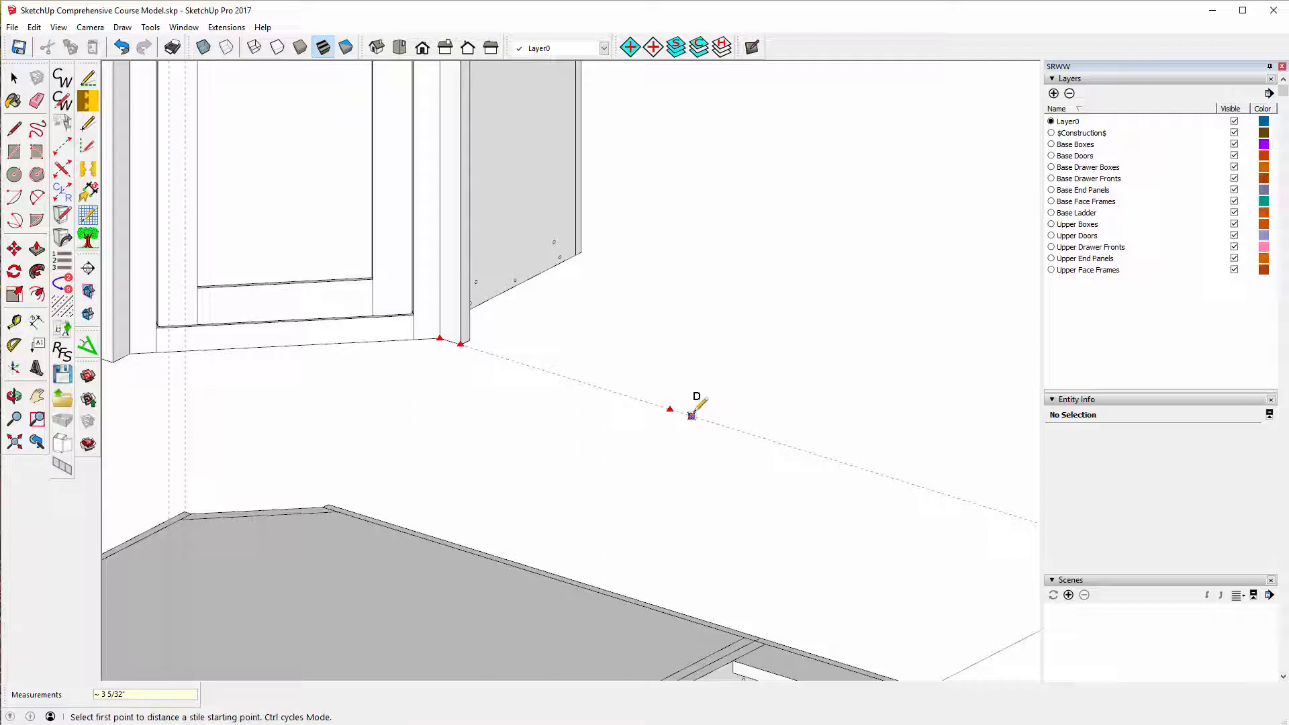
click(691, 415)
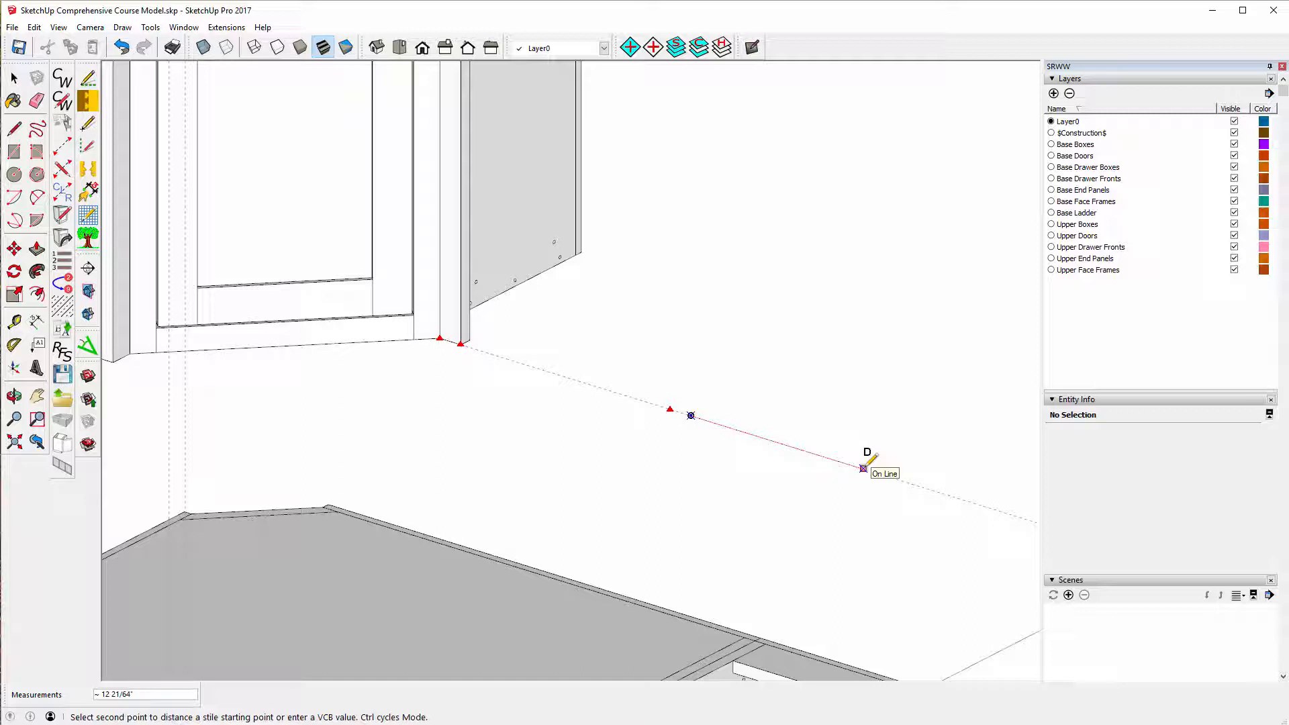
text(15)
key(Return)
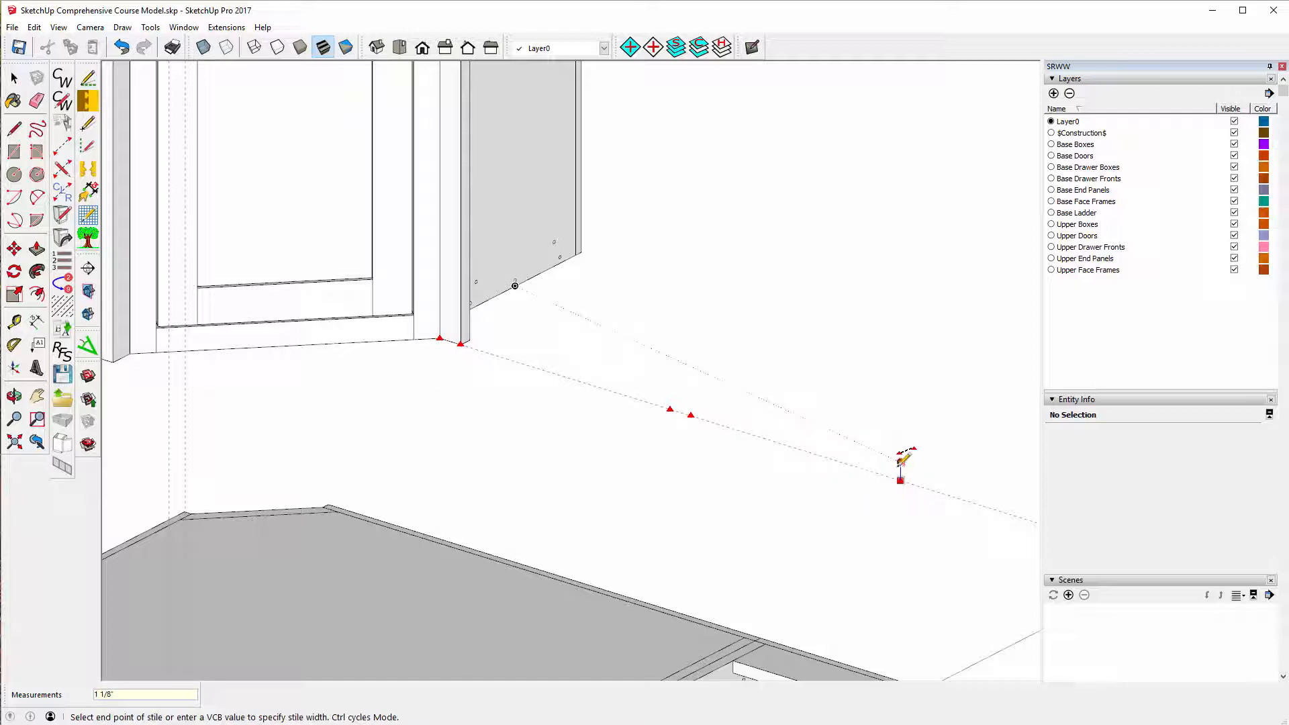
key(Escape)
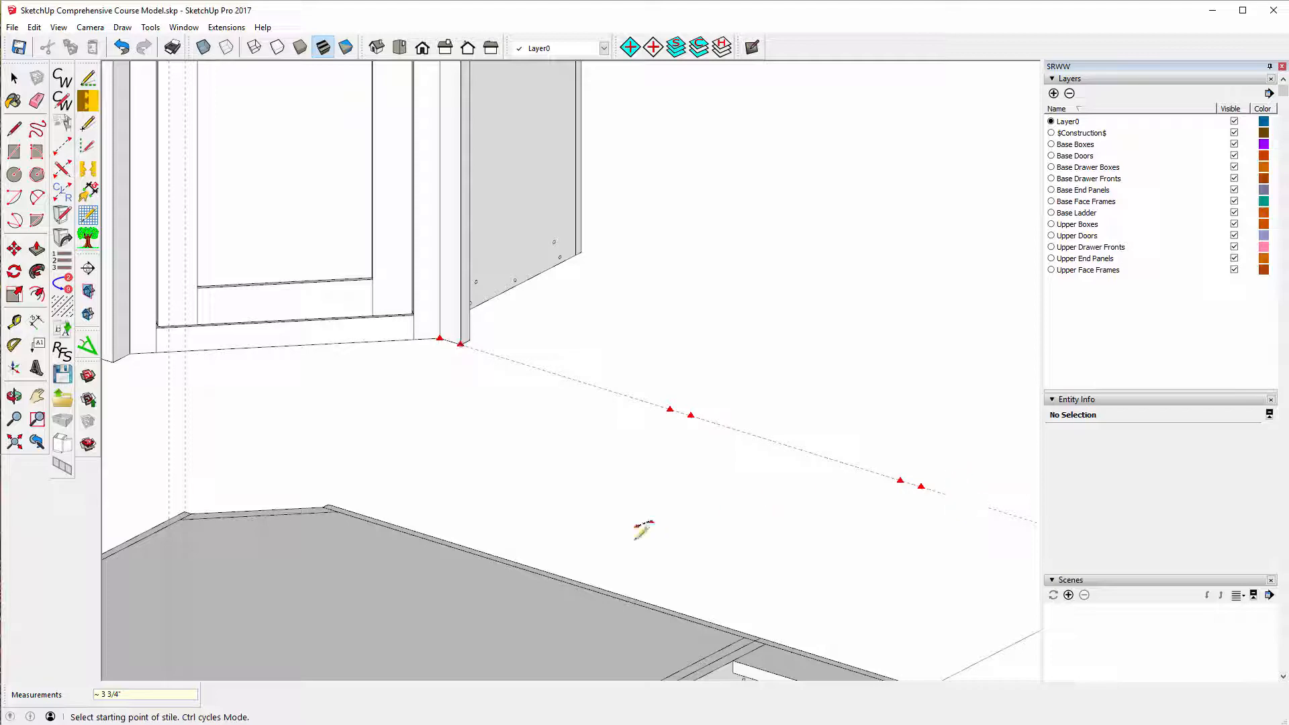
- Draw a third intermediate stile along the upper guide, starting 15" from the far edge of the second intermediate stile
scroll(564, 463, down, 4)
scroll(805, 504, up, 5)
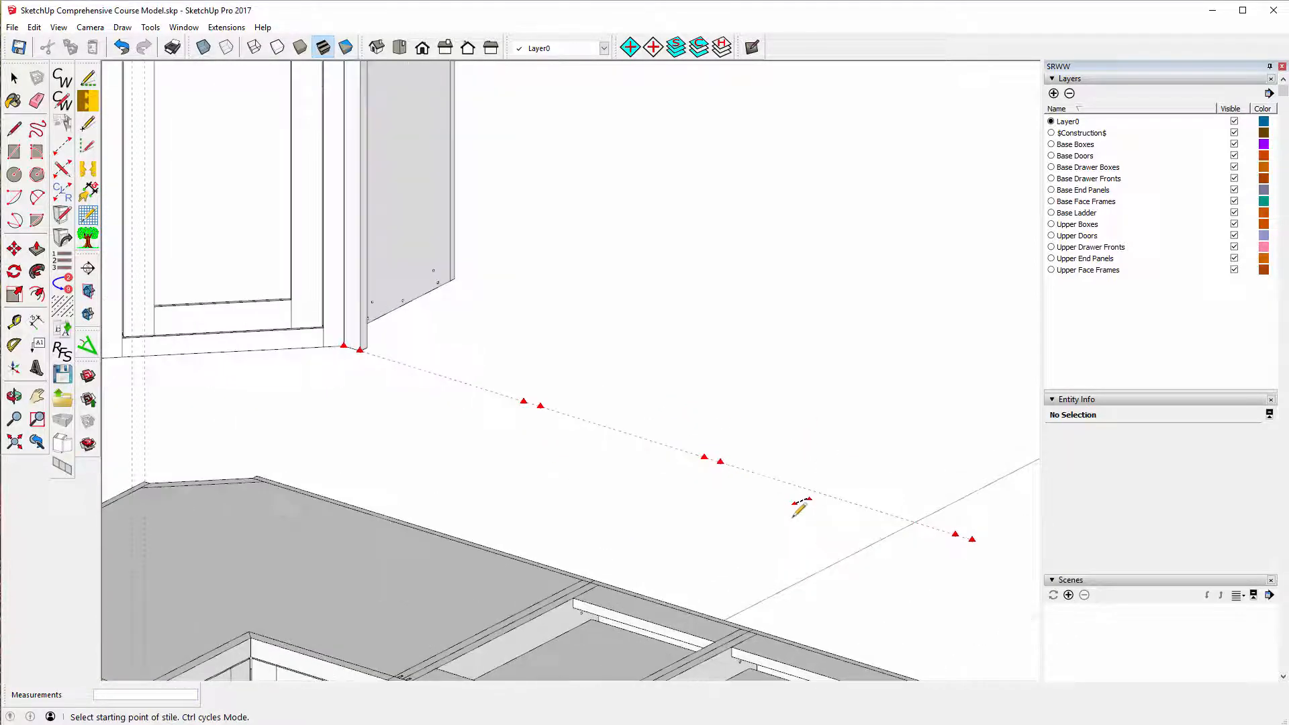
key(ctrl)
key(ctrl)
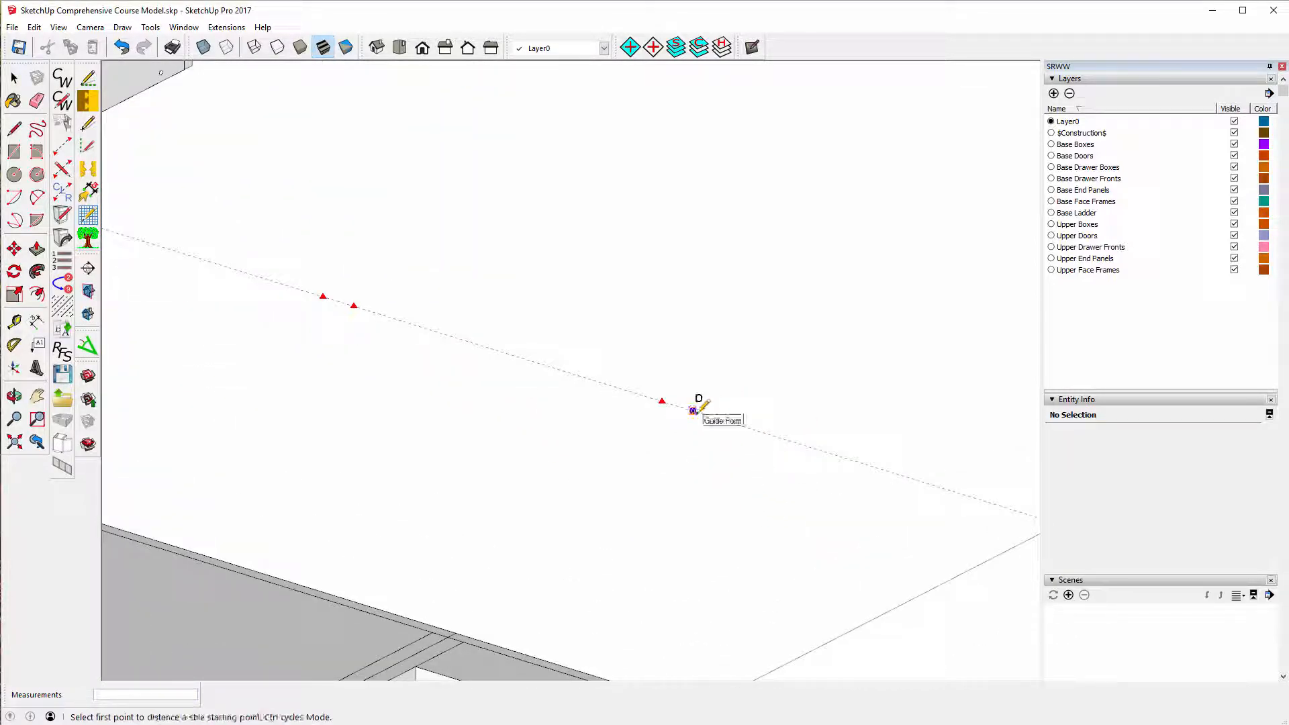
click(694, 410)
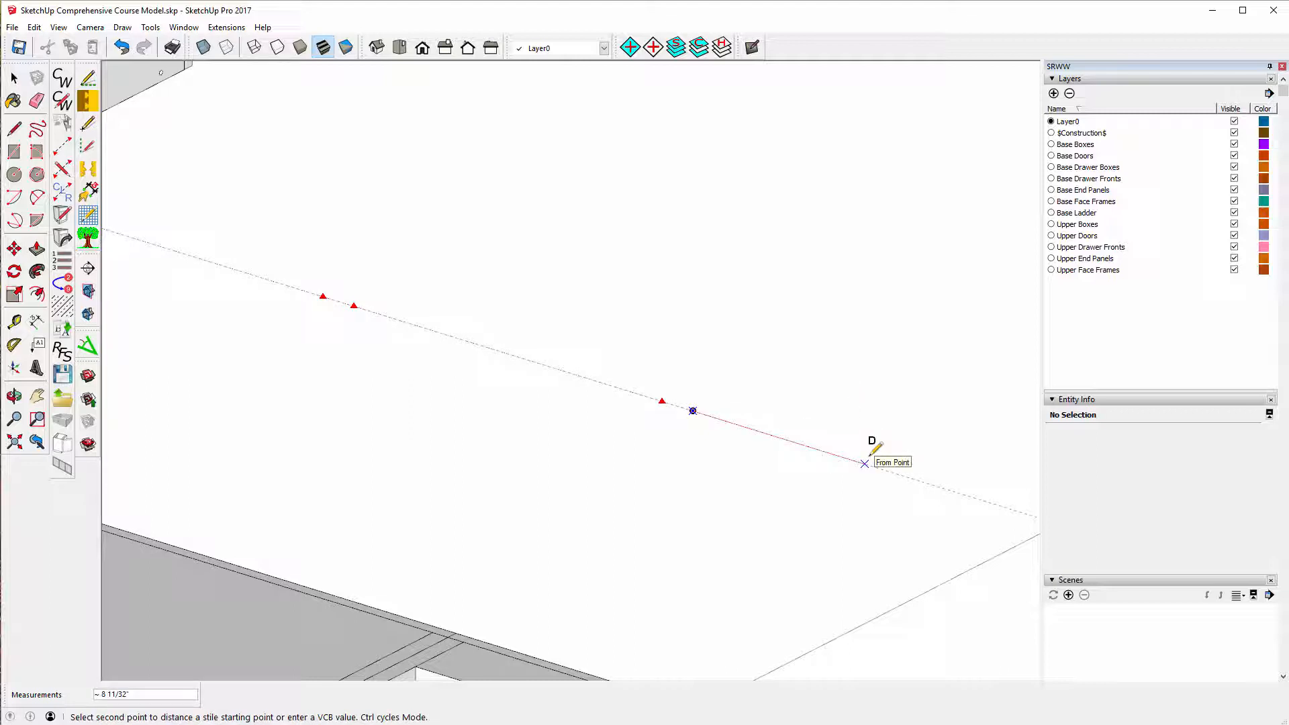
key(Return)
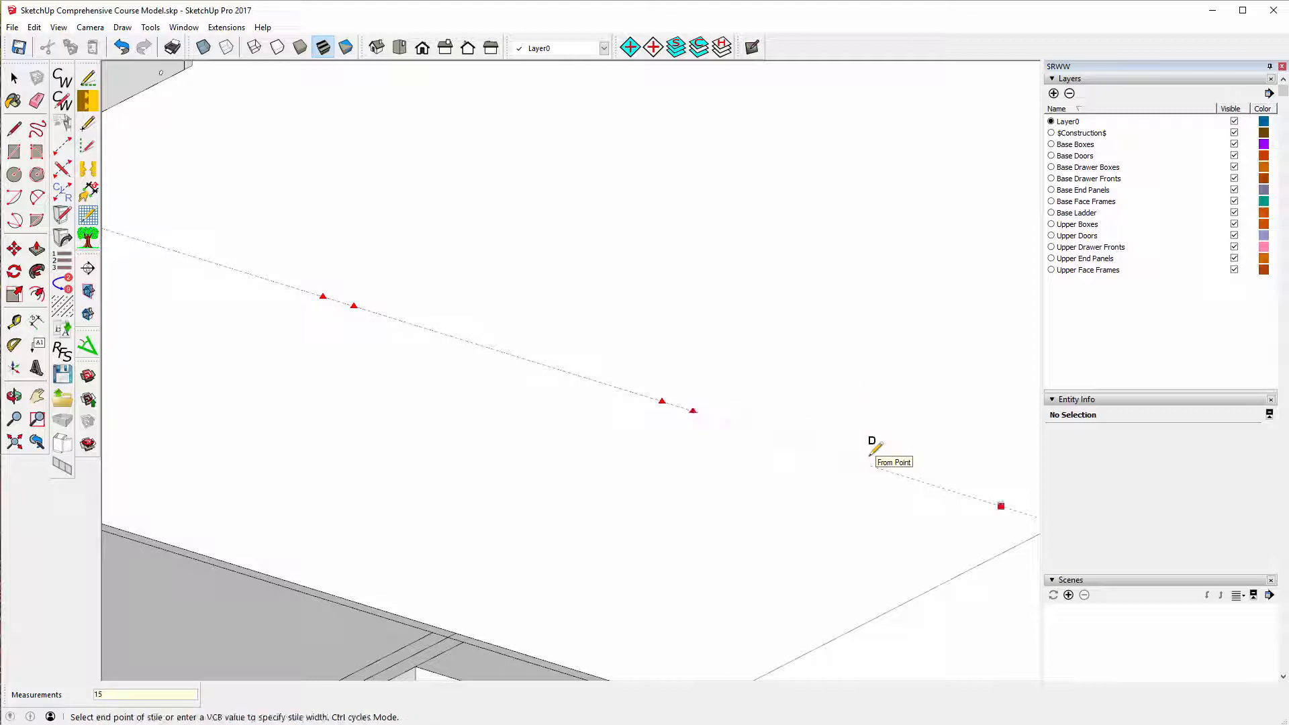
scroll(809, 413, down, 2)
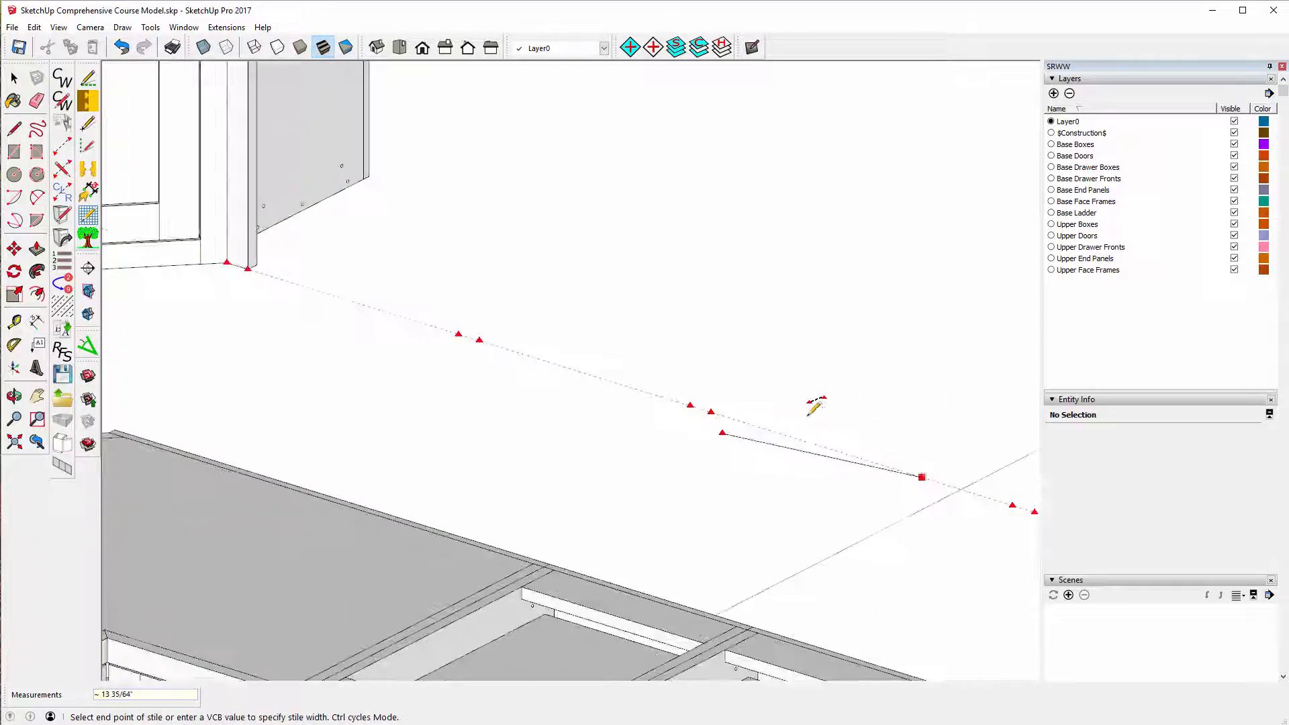
click(949, 483)
scroll(734, 526, down, 2)
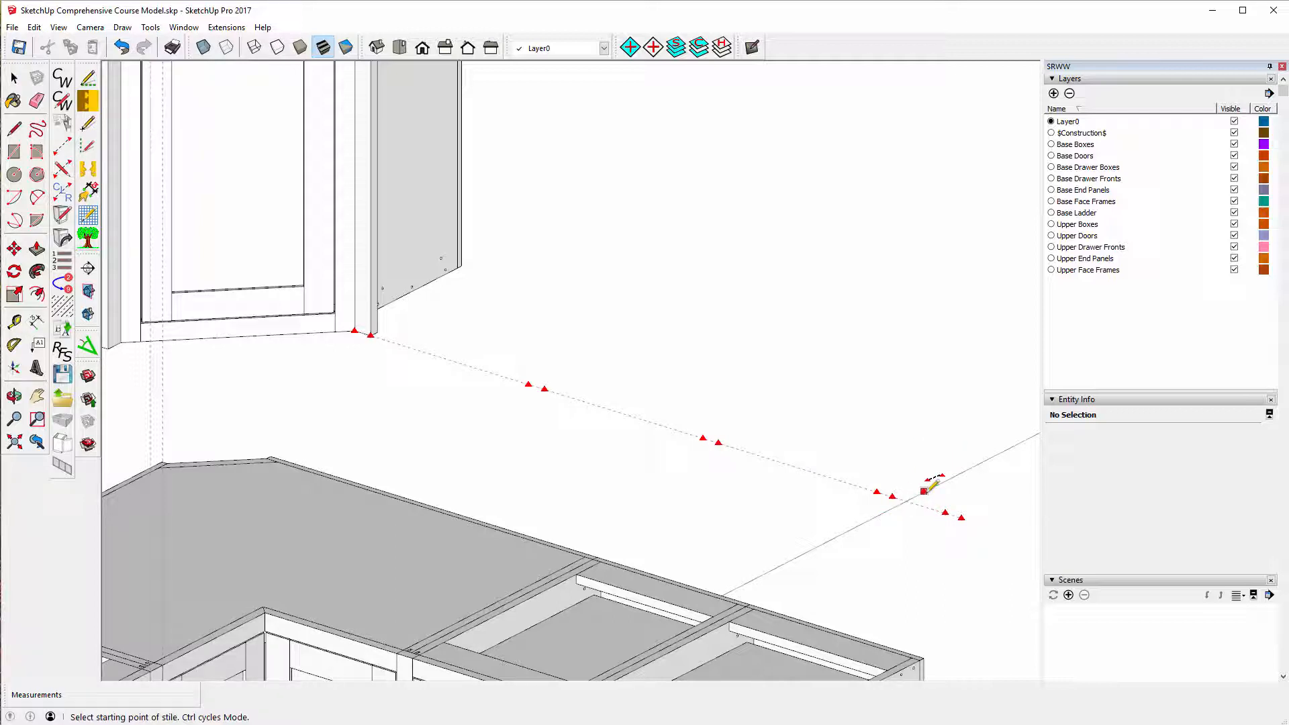
- Measure the remaining opening between the third intermediate stile and the Right End Panel stile
key(ctrl)
key(ctrl)
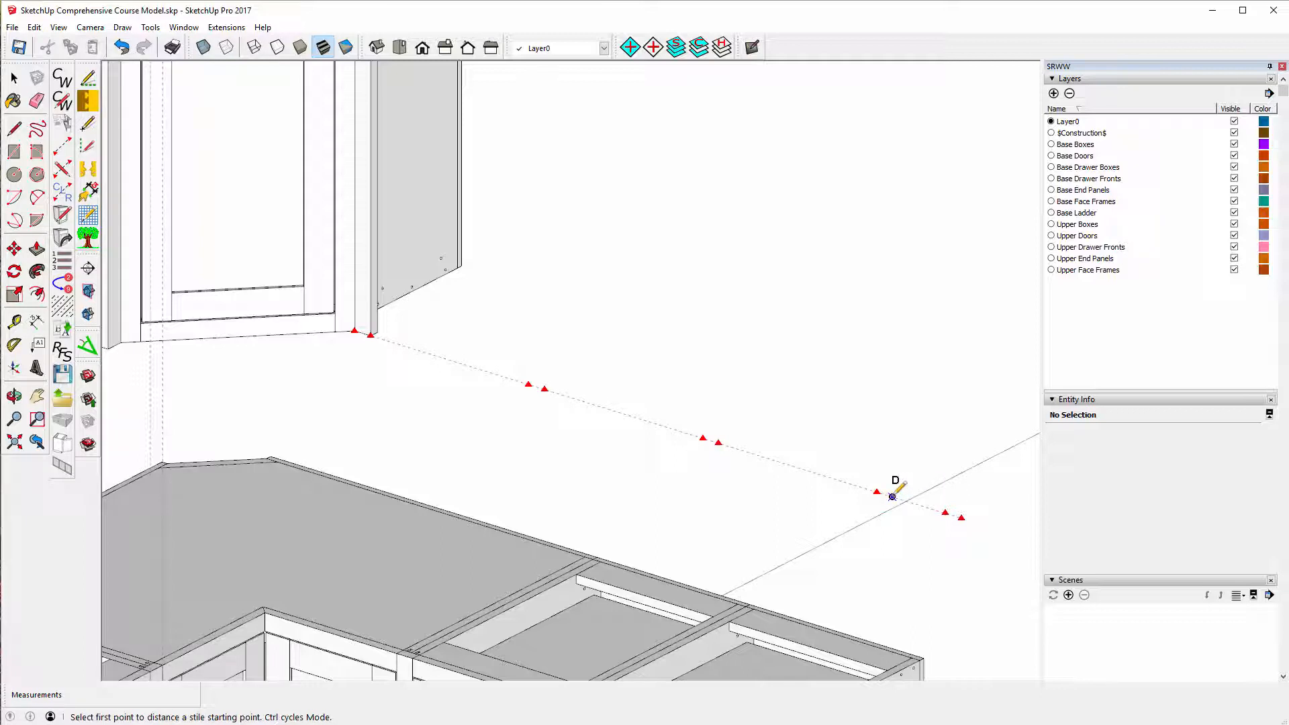
click(892, 497)
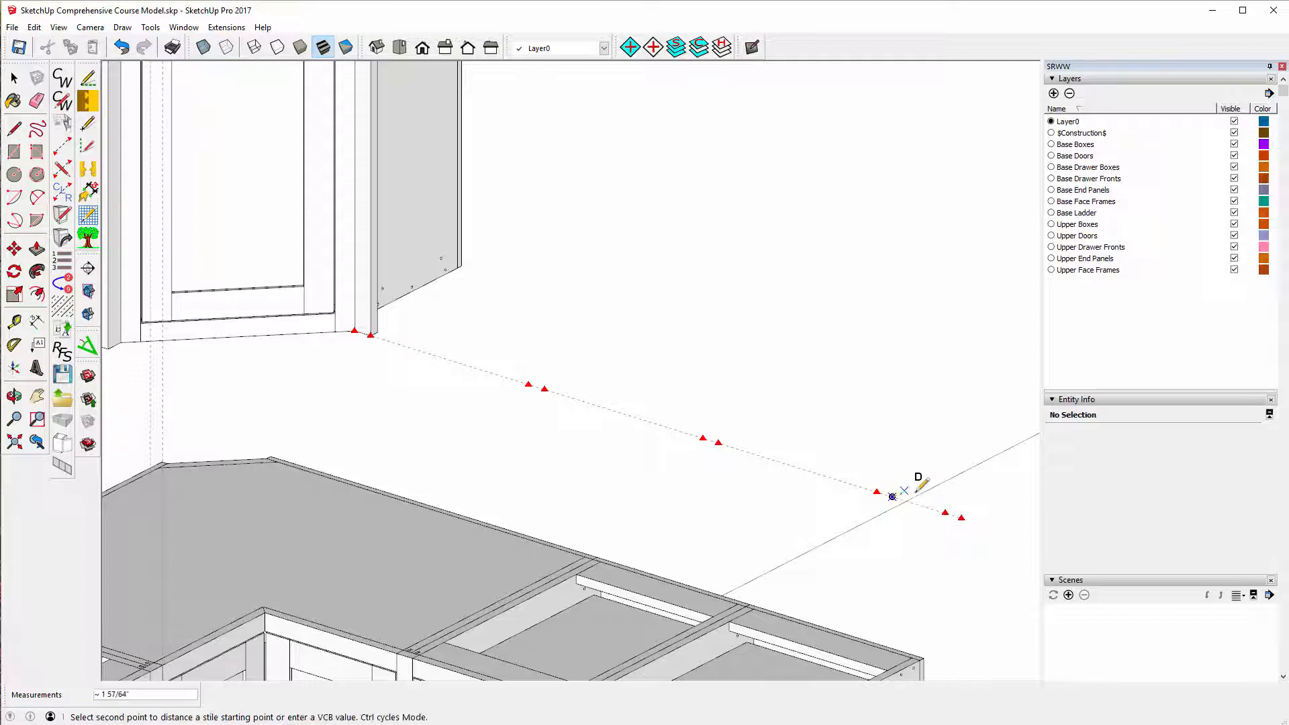
click(945, 513)
key(ctrl)
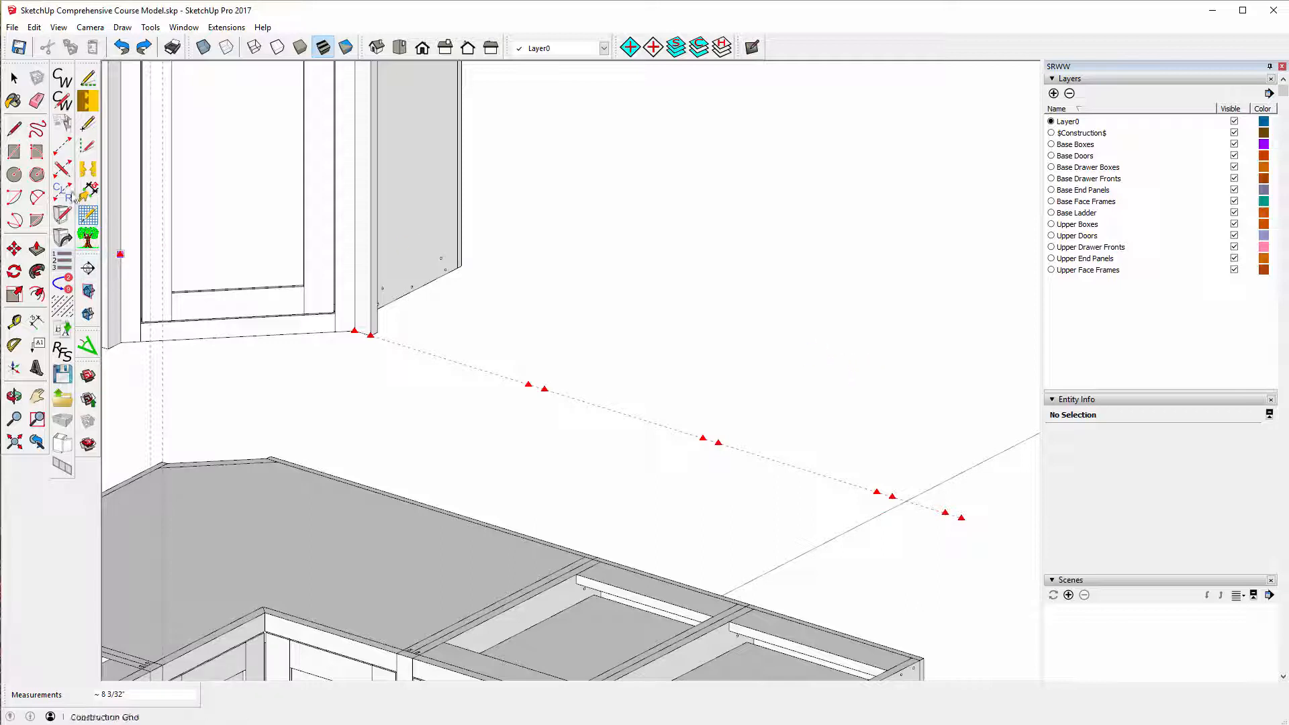
- Check the Divided Upper cabinet height in the CabWriter upper cabinet settings and close them
click(67, 103)
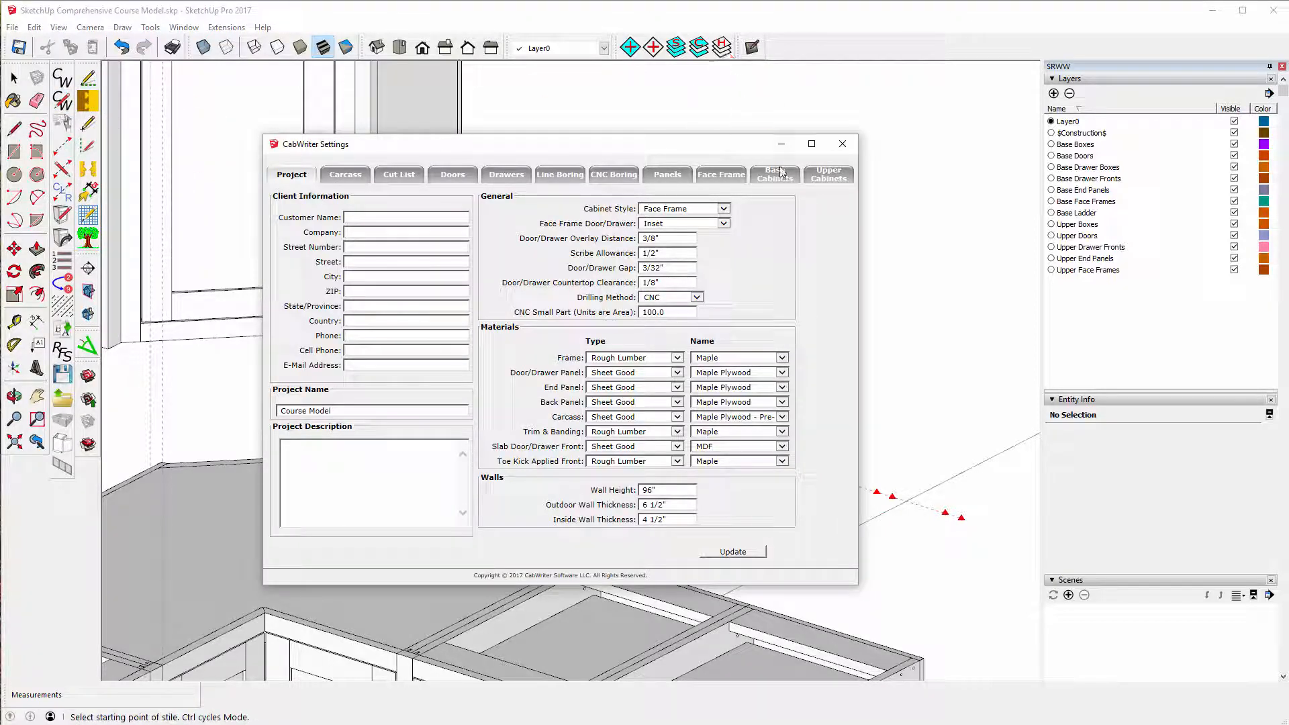
click(827, 175)
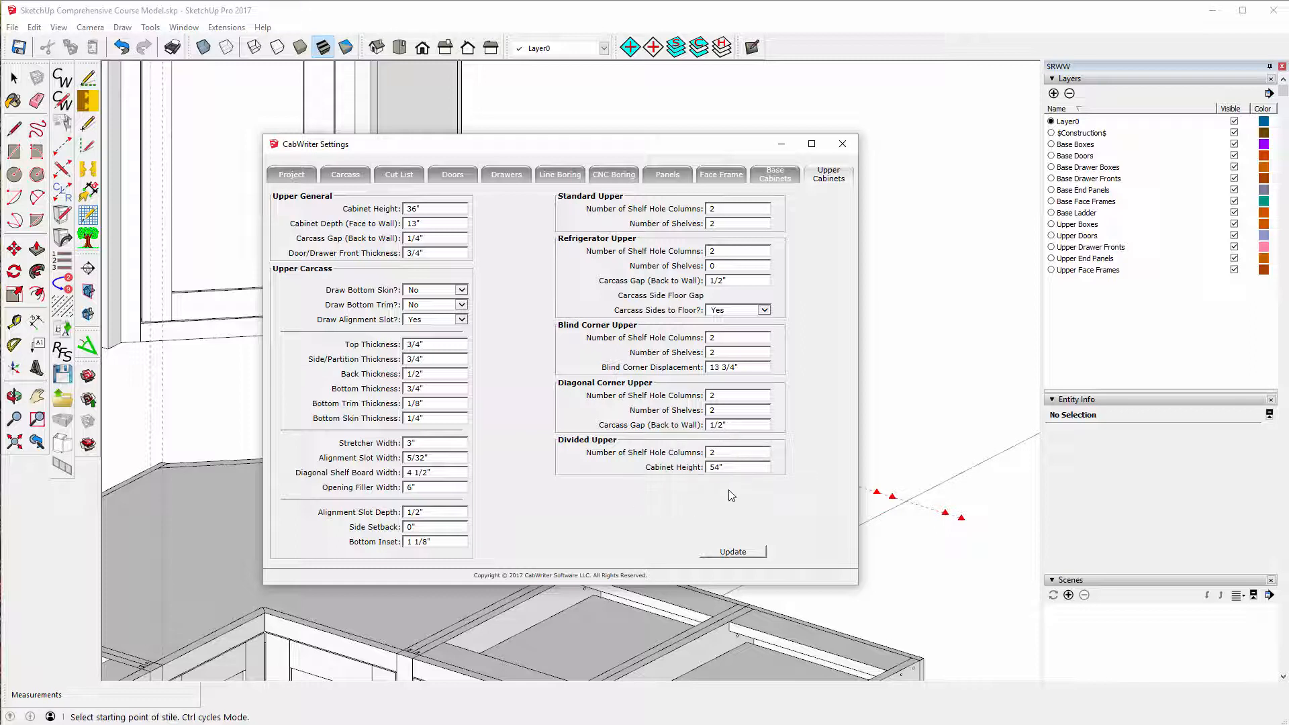
click(844, 145)
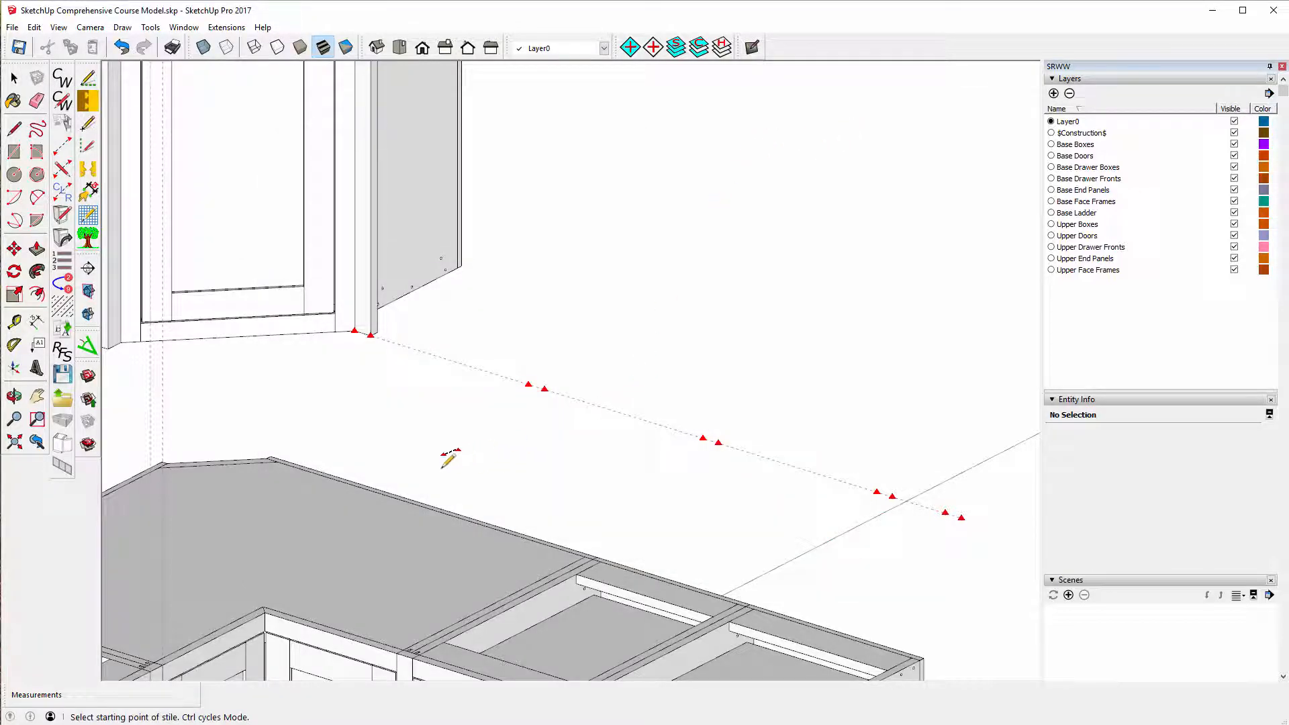
- Start building the upper cabinets from the laid-out stiles, accepting the opening below the default minimum
scroll(416, 470, down, 5)
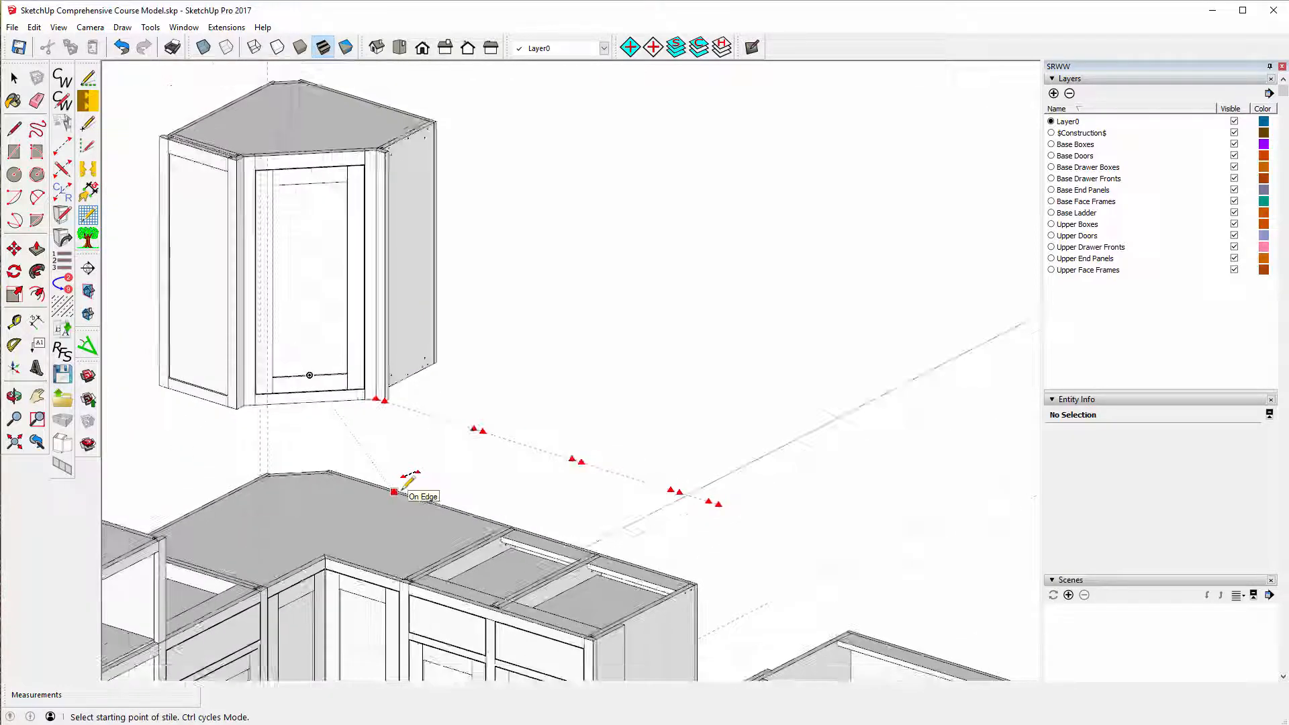
click(597, 281)
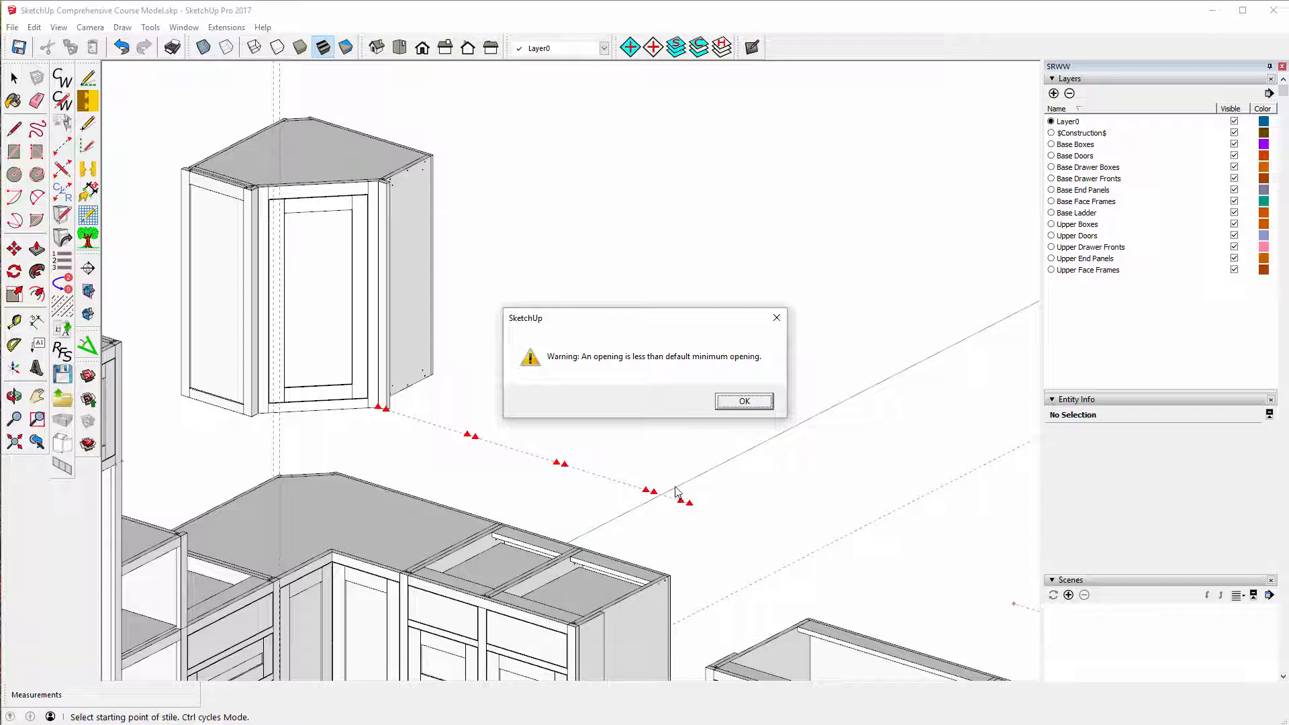
click(744, 401)
click(744, 401)
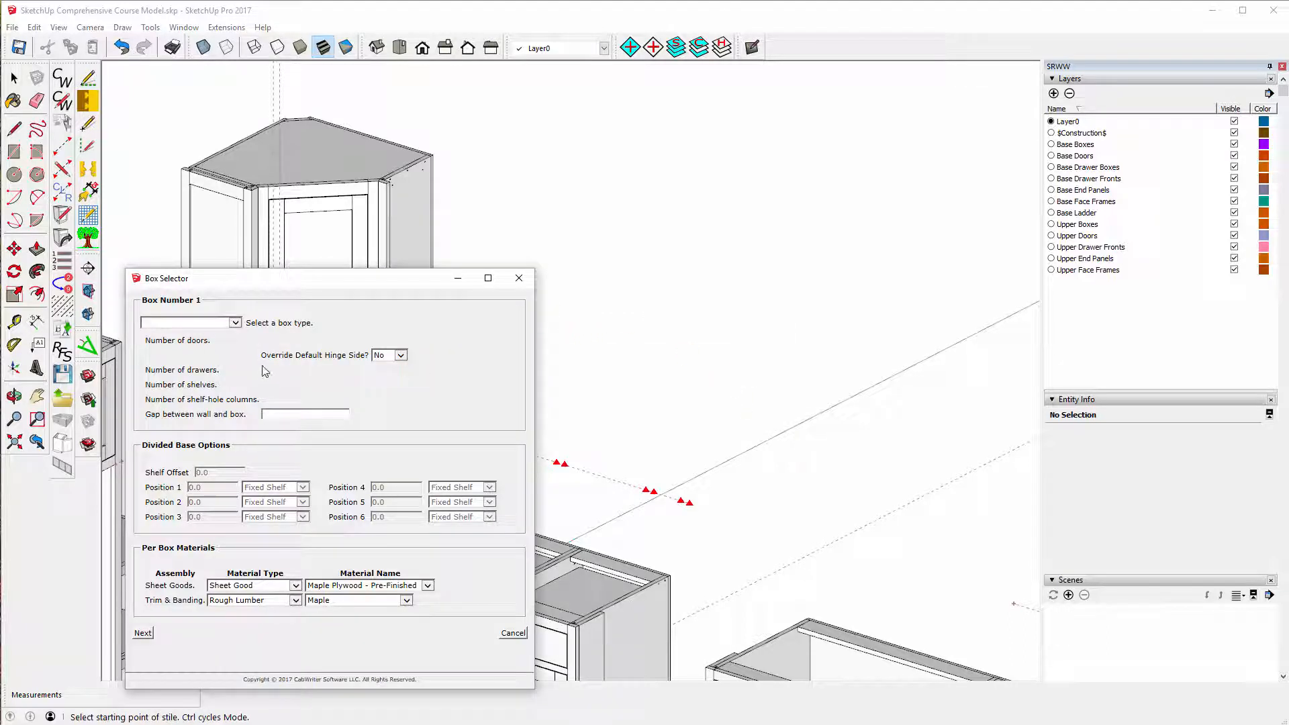
- Define boxes 1 to 3 as Divided Upper with a 5/8" shelf offset and a fixed shelf at Position 1
click(235, 324)
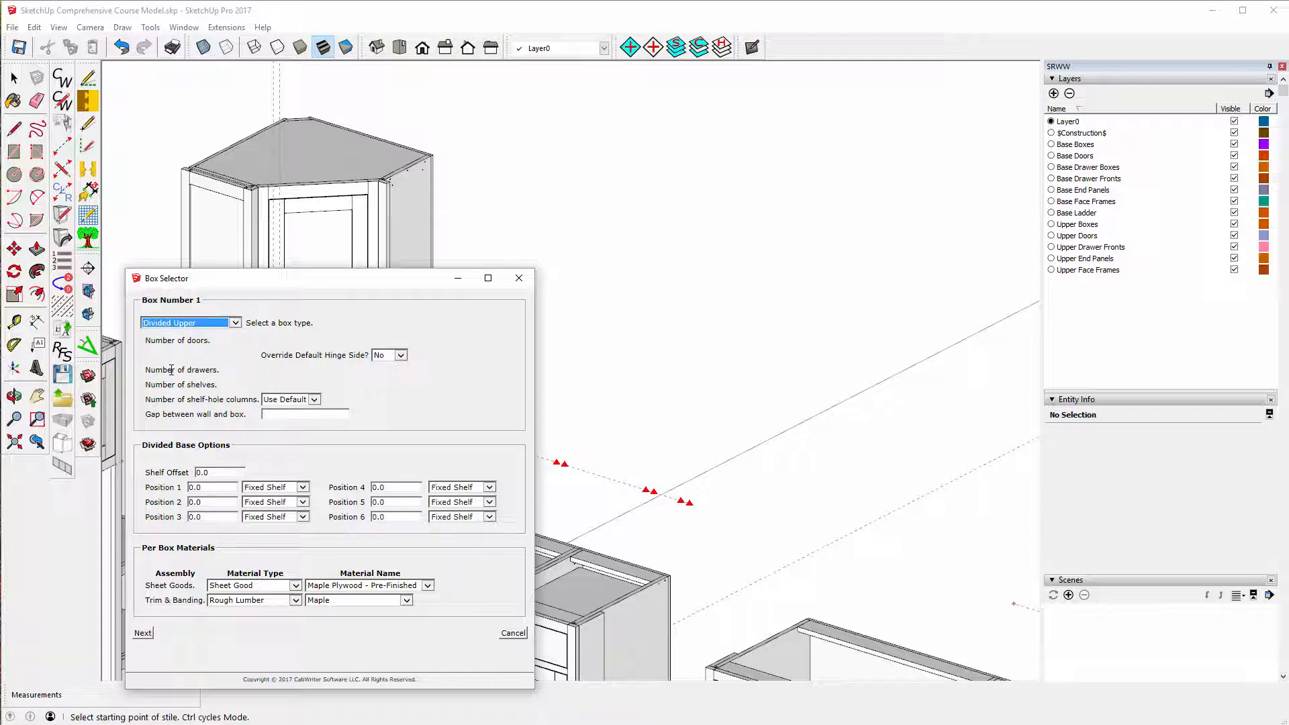
click(172, 368)
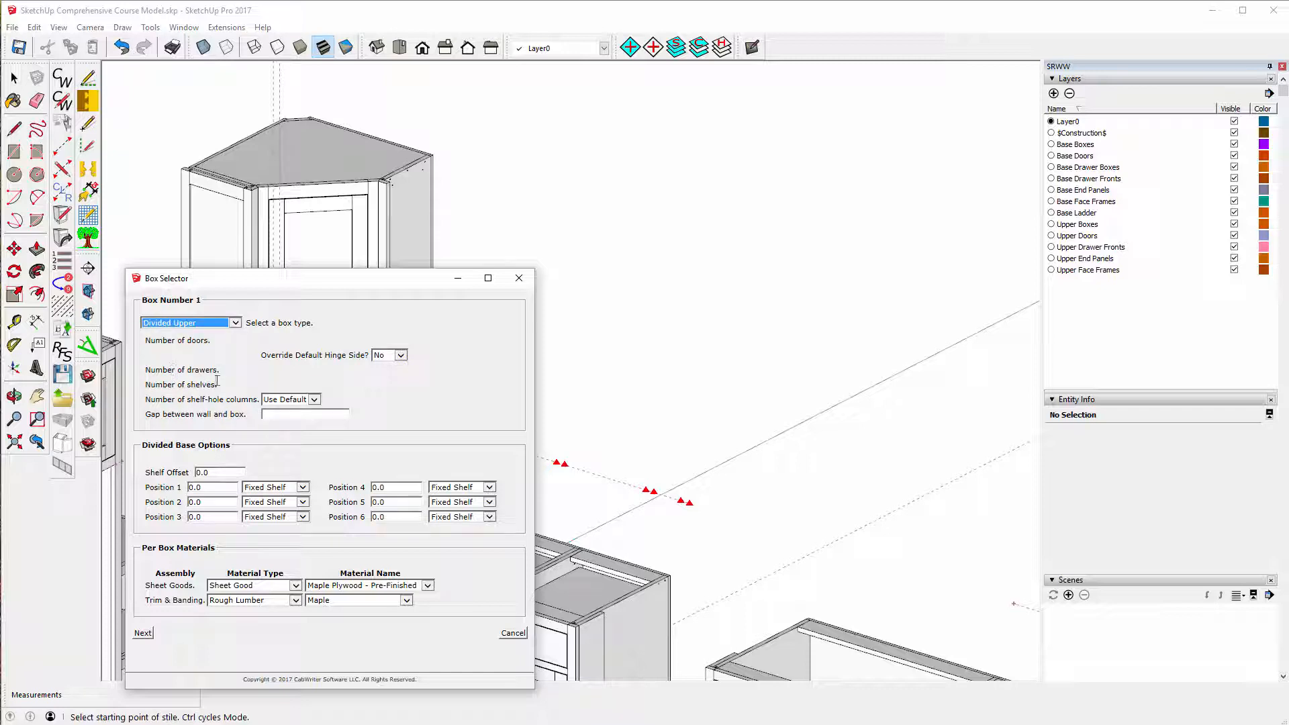
click(214, 472)
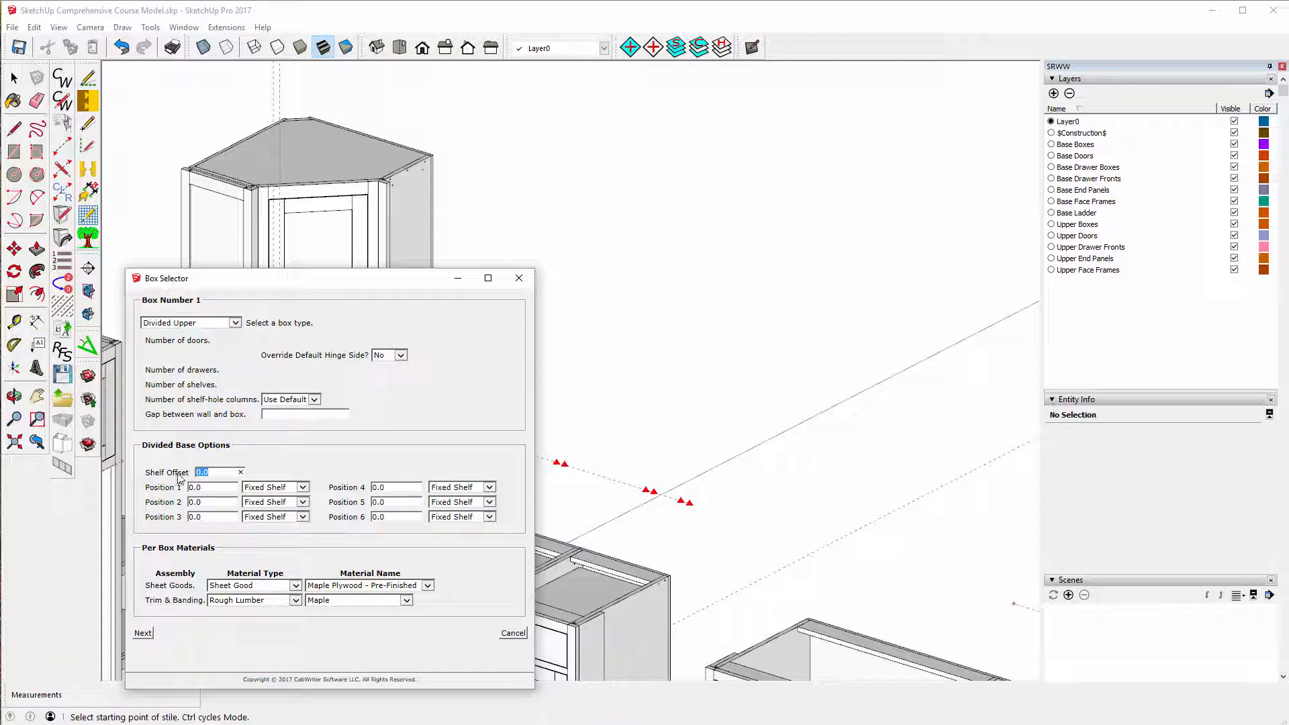
text(5/8)
click(143, 632)
click(142, 633)
click(142, 633)
- Clear the shelf offset and Position 1 values for box 4 and generate the upper cabinets
drag(222, 472, 167, 487)
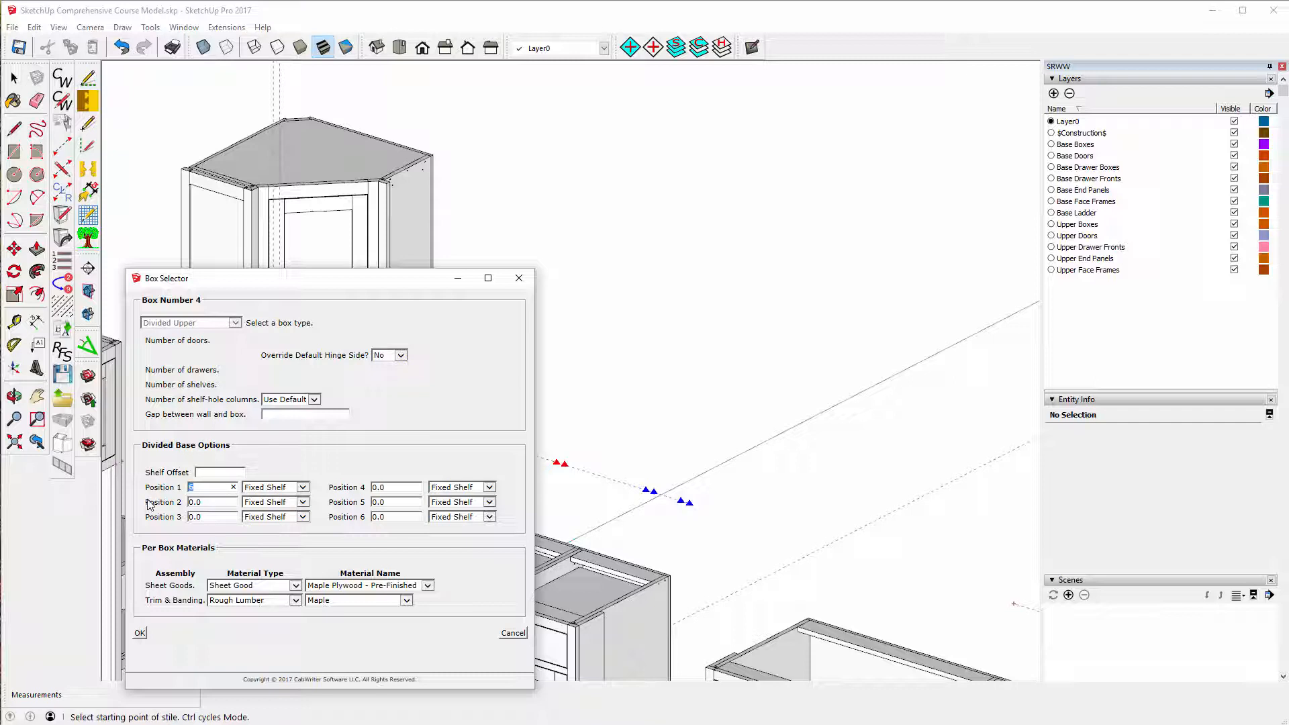
key(Delete)
click(140, 633)
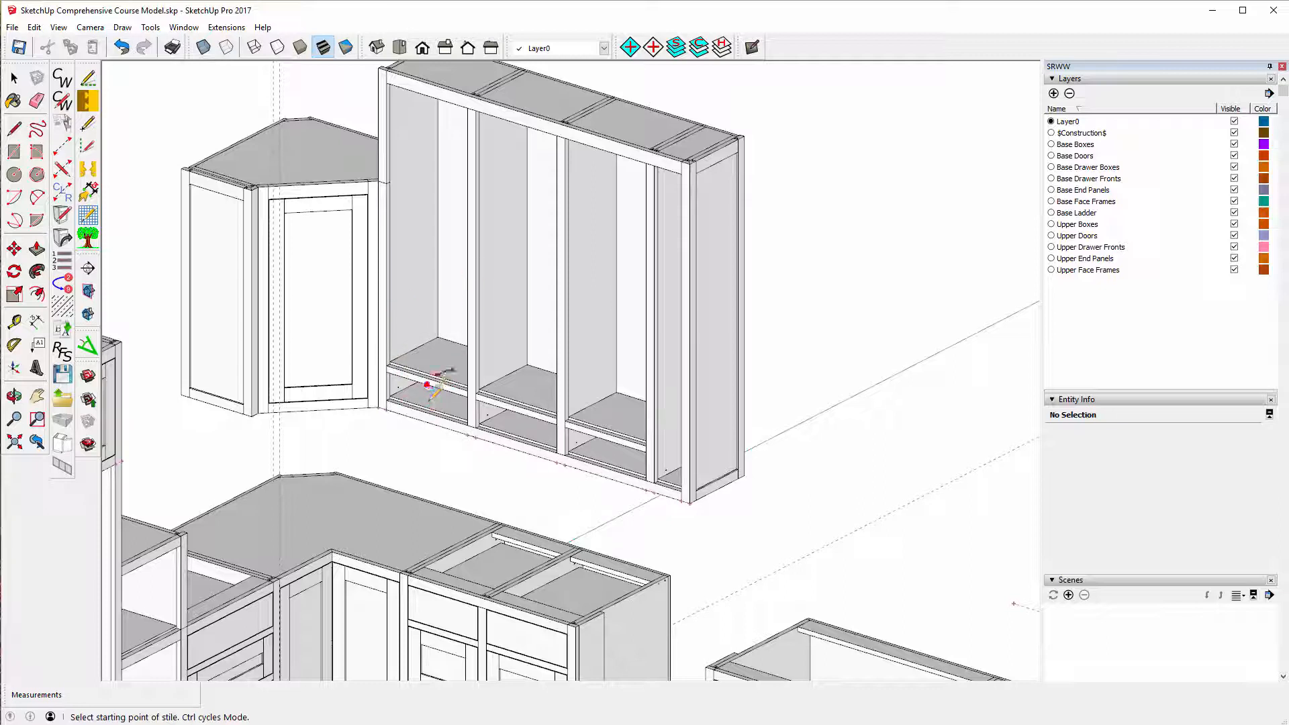
- Draw a 15" by 4 1/2" rectangle filling the lower drawer opening beside the diagonal corner upper
click(14, 153)
scroll(430, 407, up, 1)
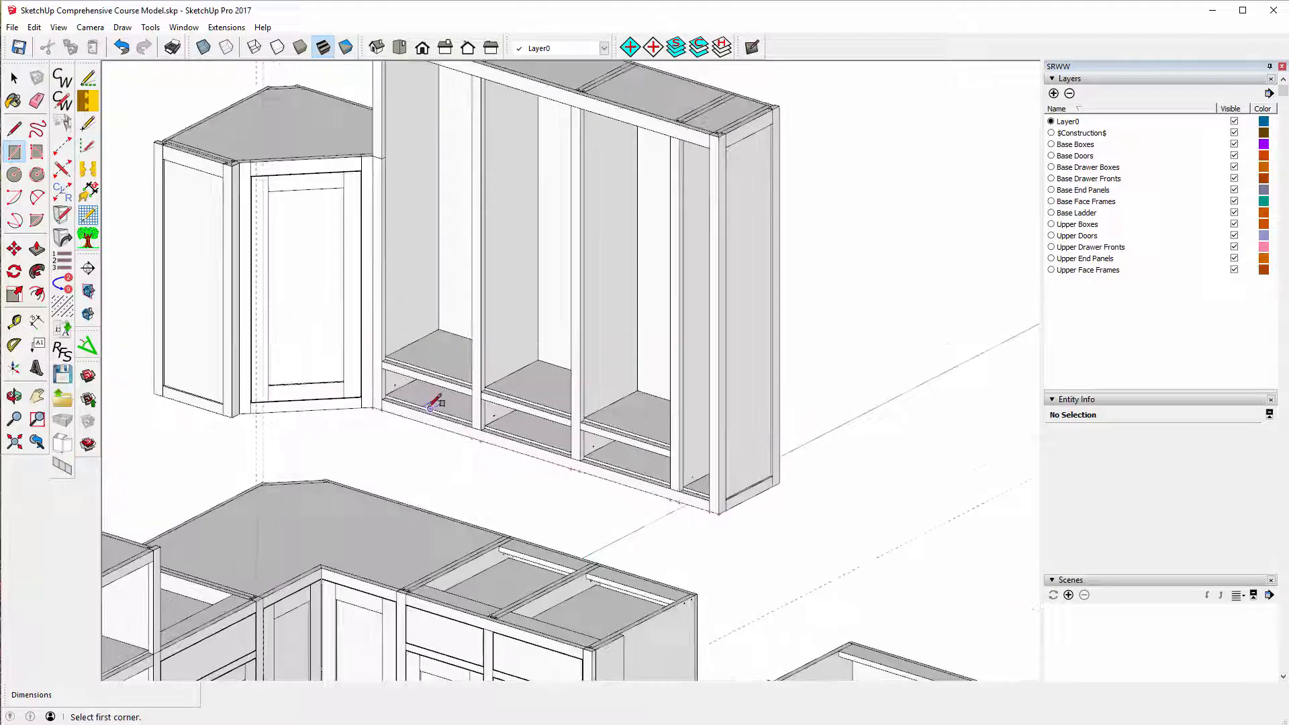
scroll(430, 406, up, 3)
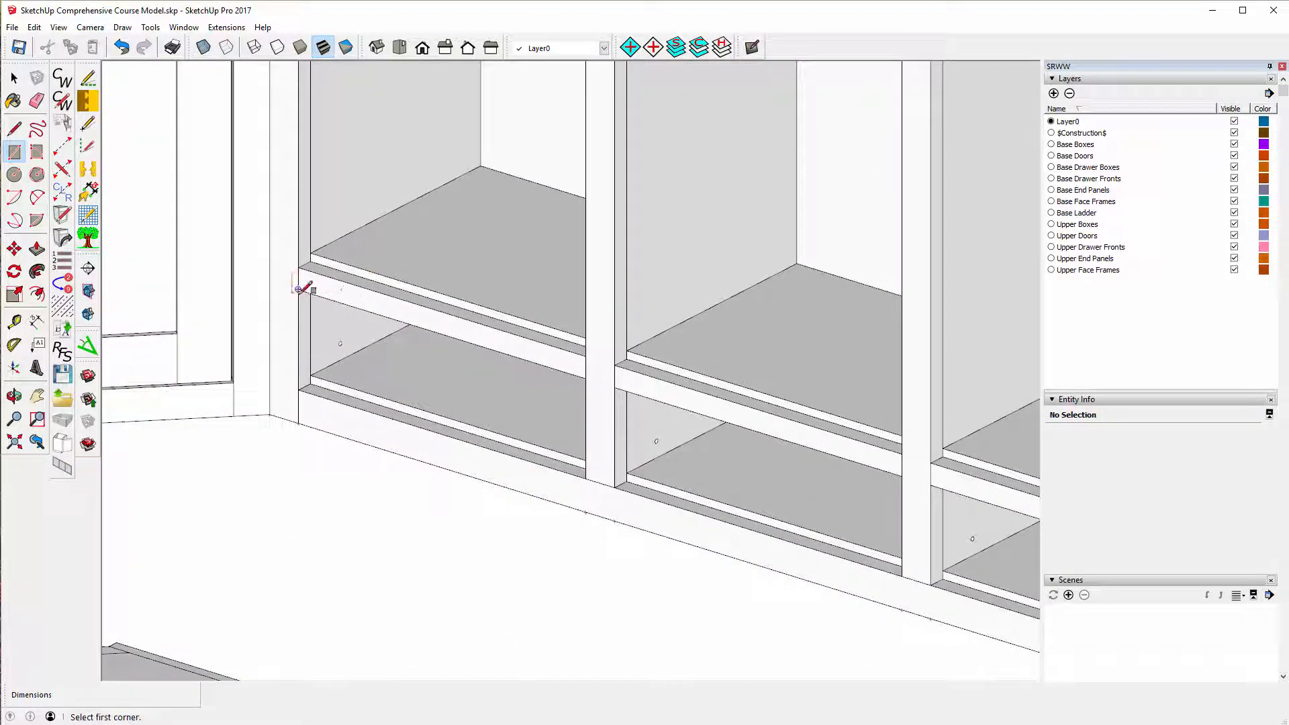
click(298, 289)
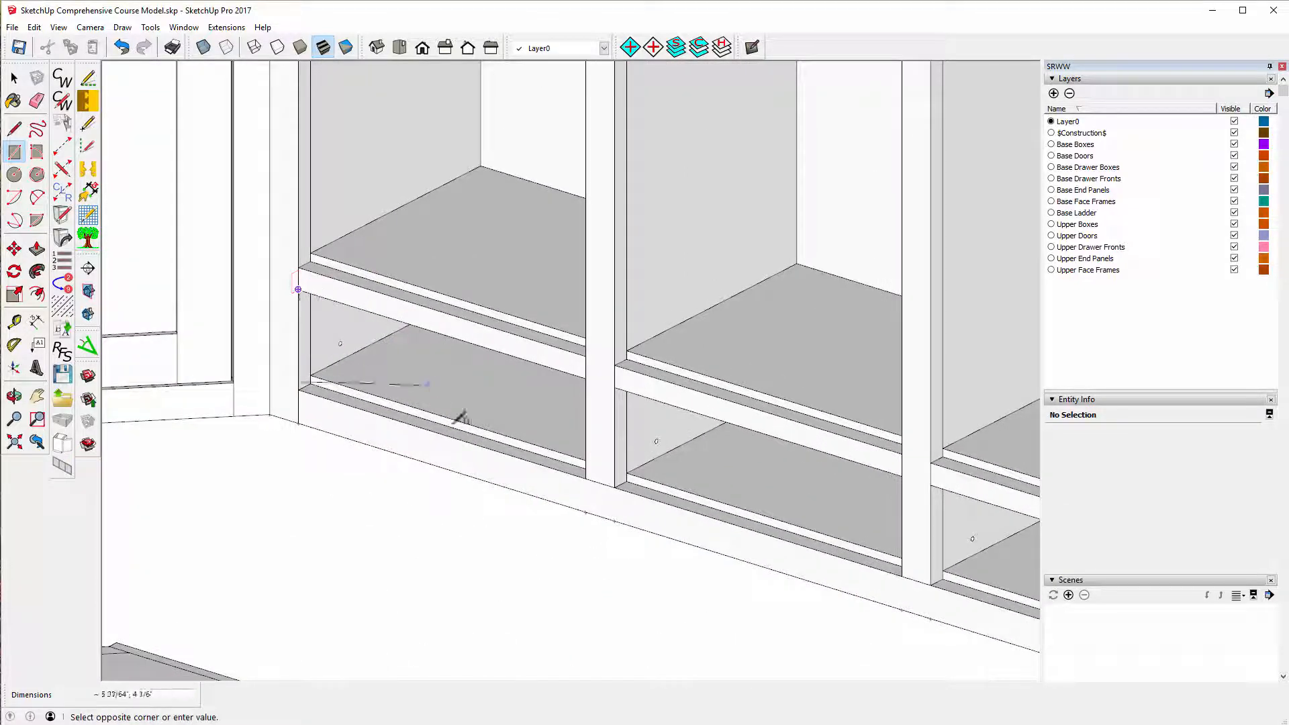
click(585, 477)
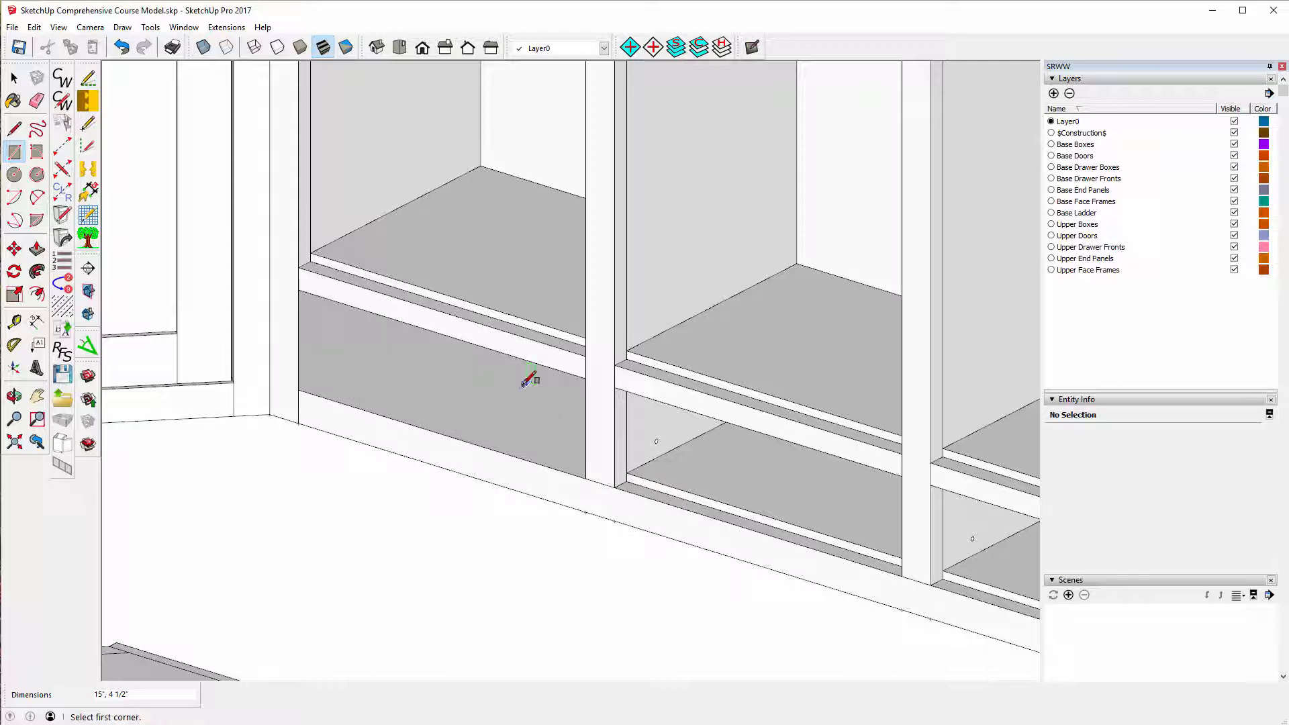
- Try to add a drawer to the rectangle's face, rejecting the diagonal corner upper and choosing the divided uppers as the intended cabinet
key(space)
click(471, 403)
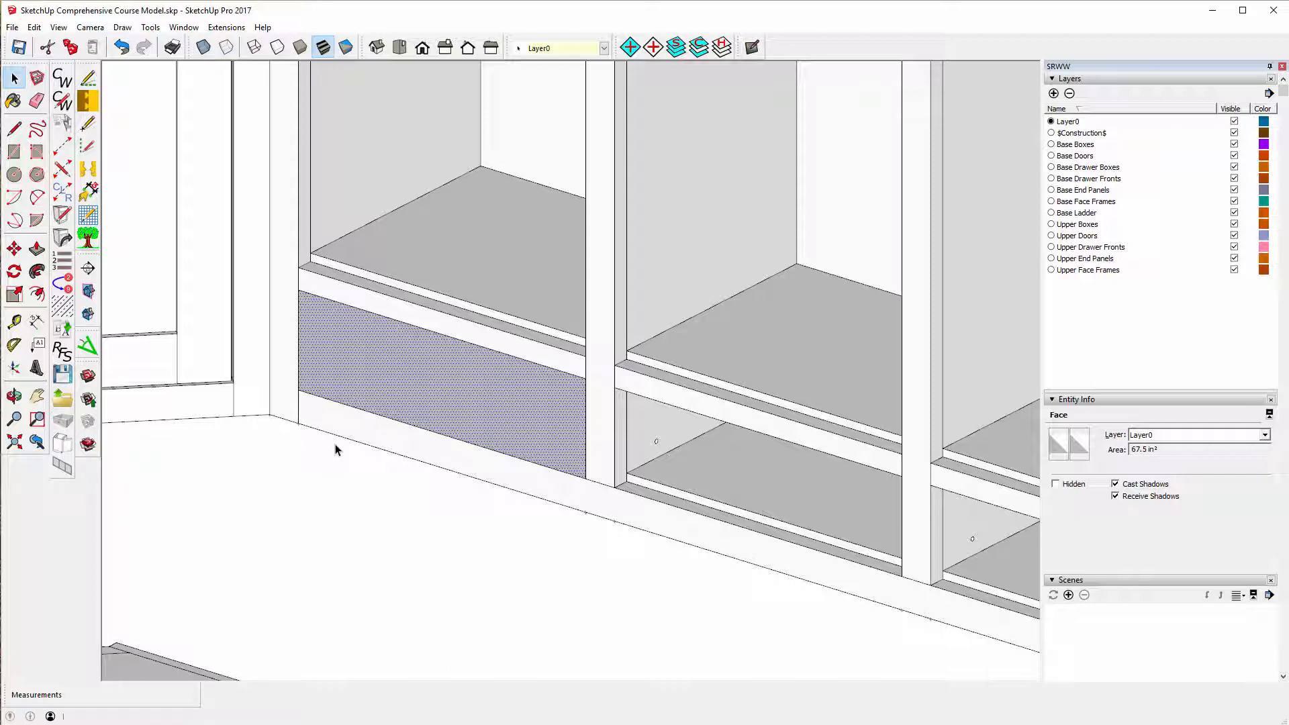
key(d)
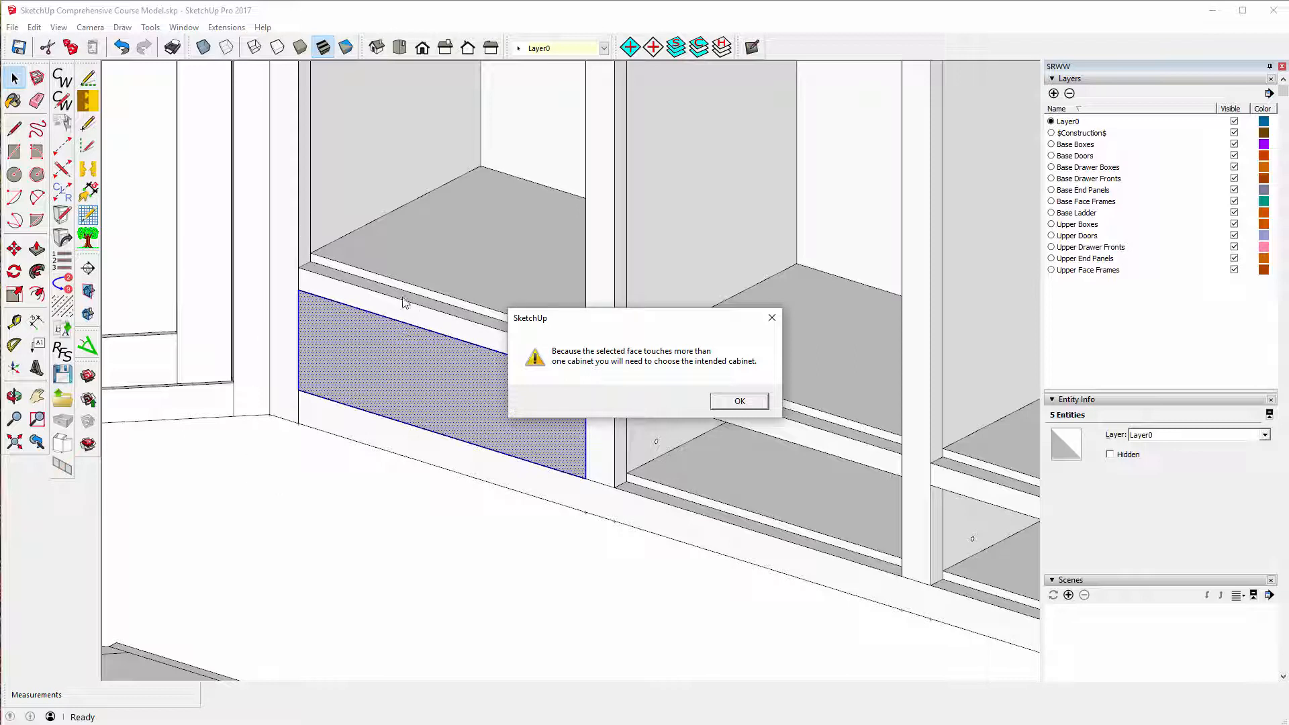
click(740, 404)
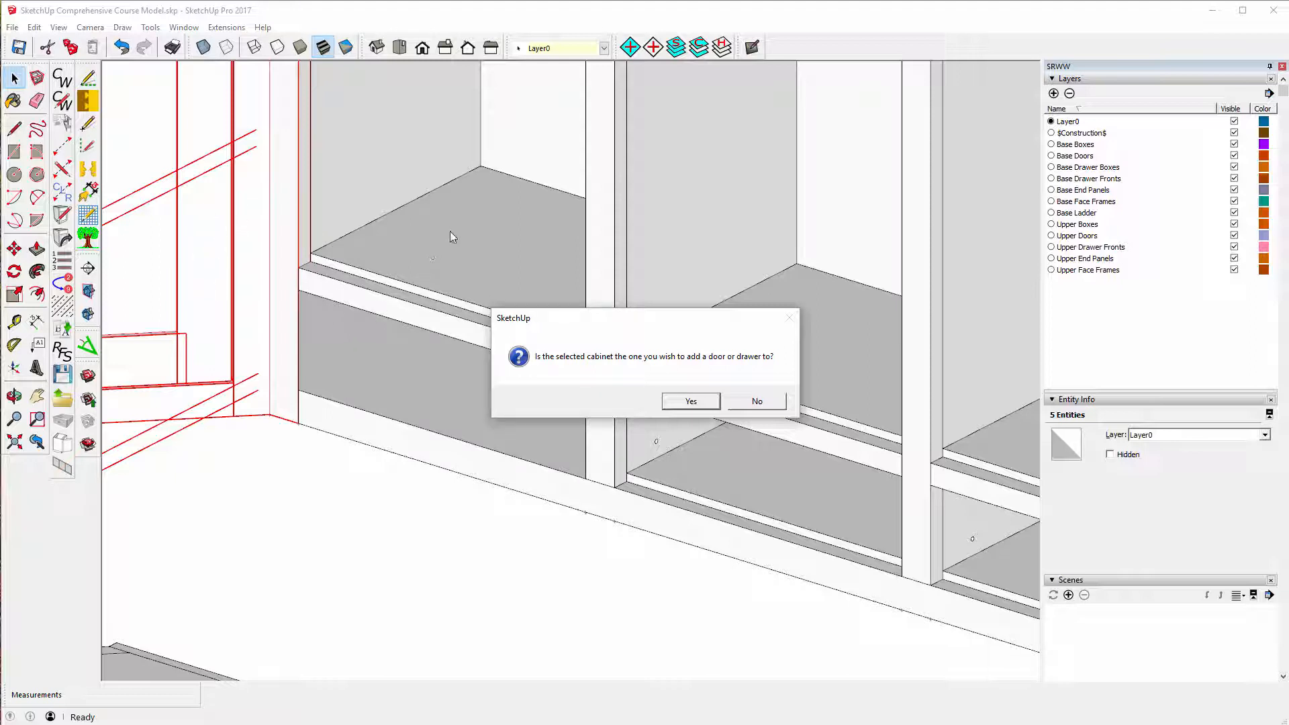
click(757, 401)
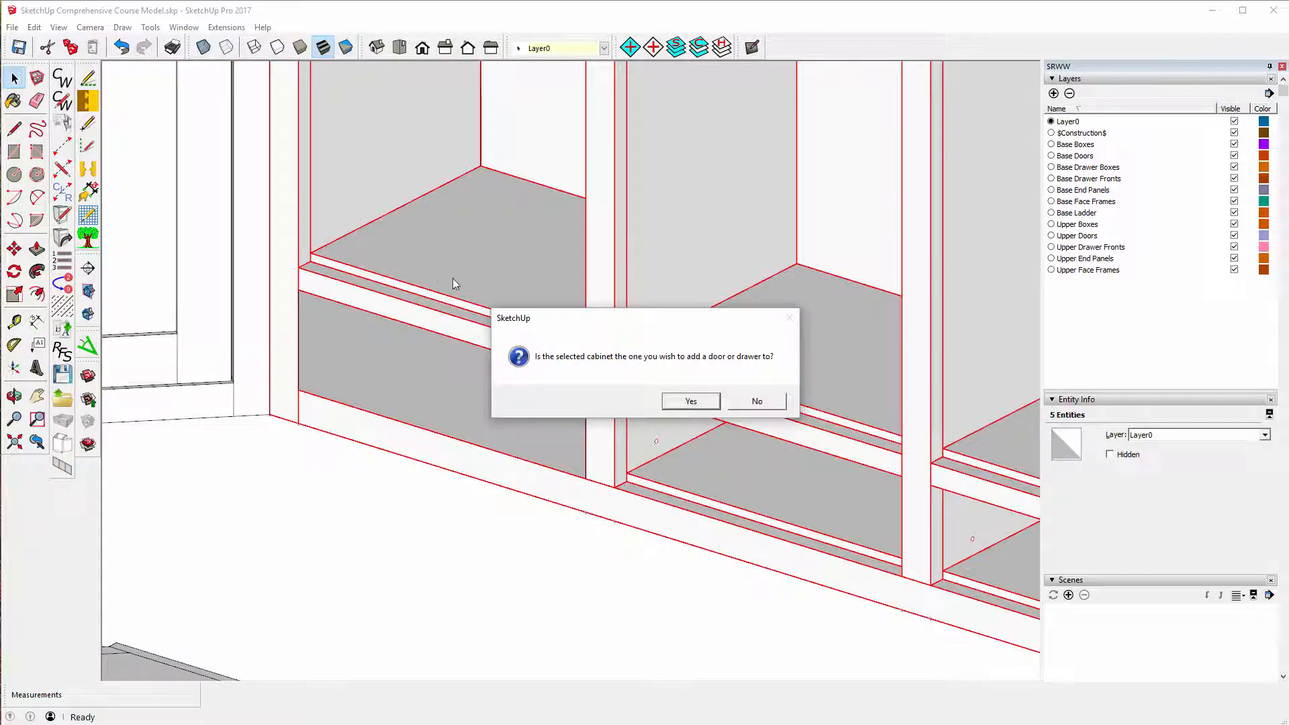
click(692, 402)
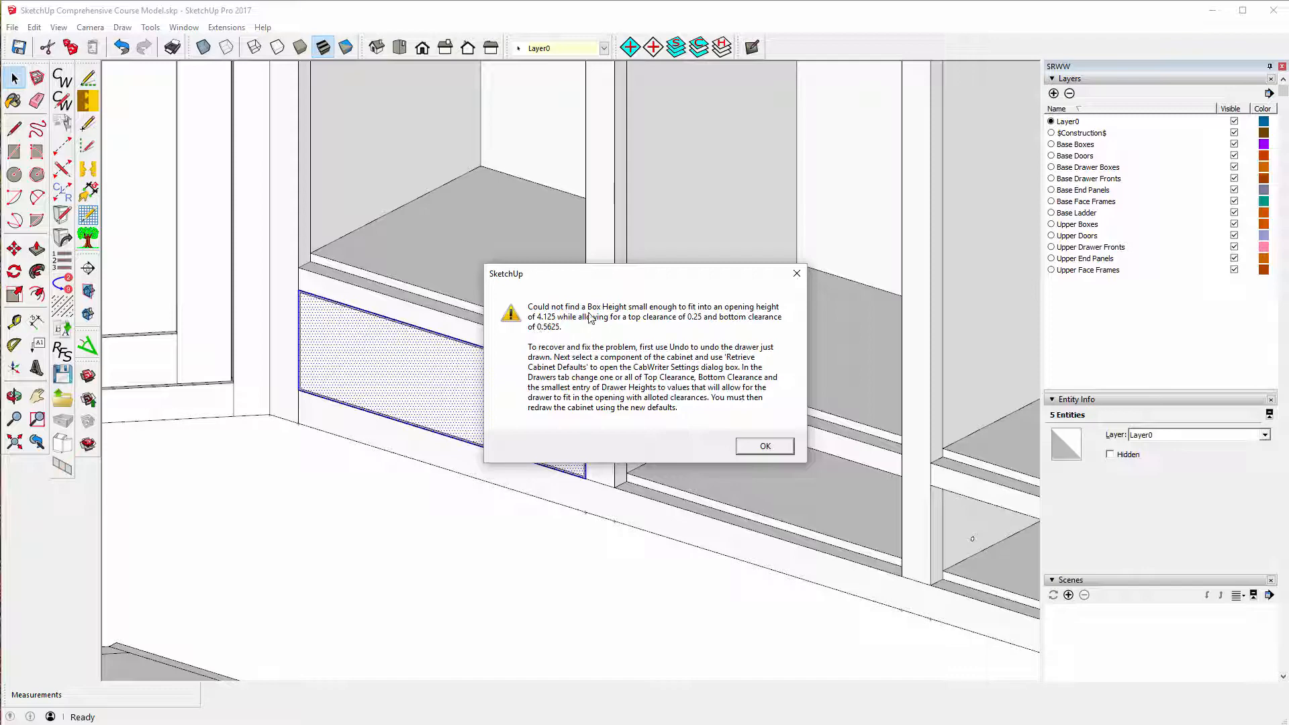
click(762, 447)
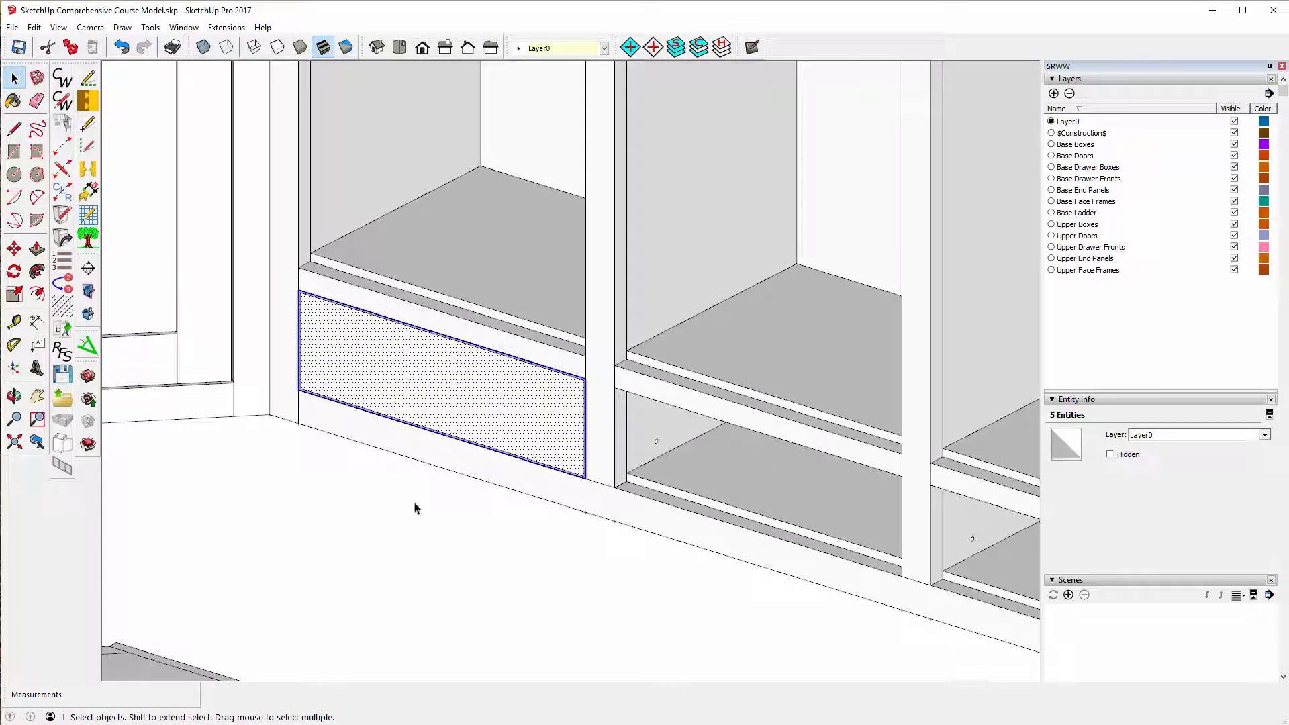
scroll(388, 585, down, 2)
scroll(391, 584, down, 4)
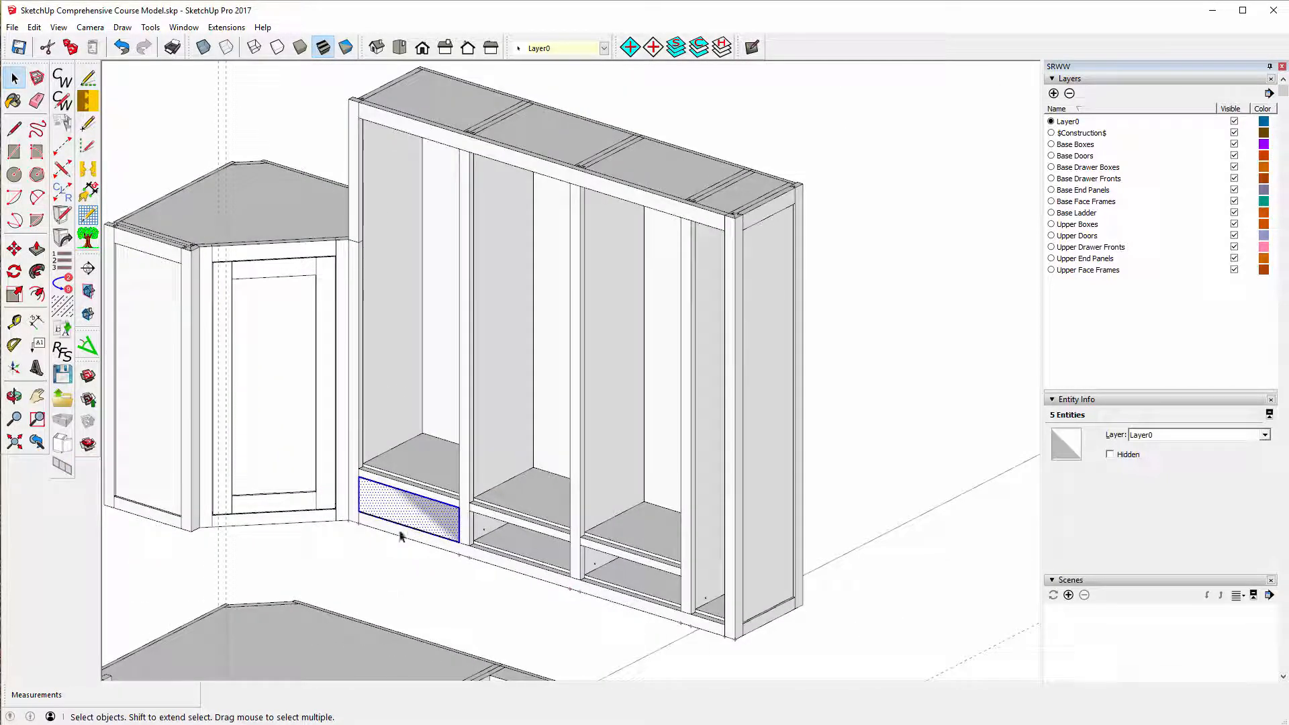
- Undo the drawer rectangle and the generation of the divided upper cabinets
click(121, 48)
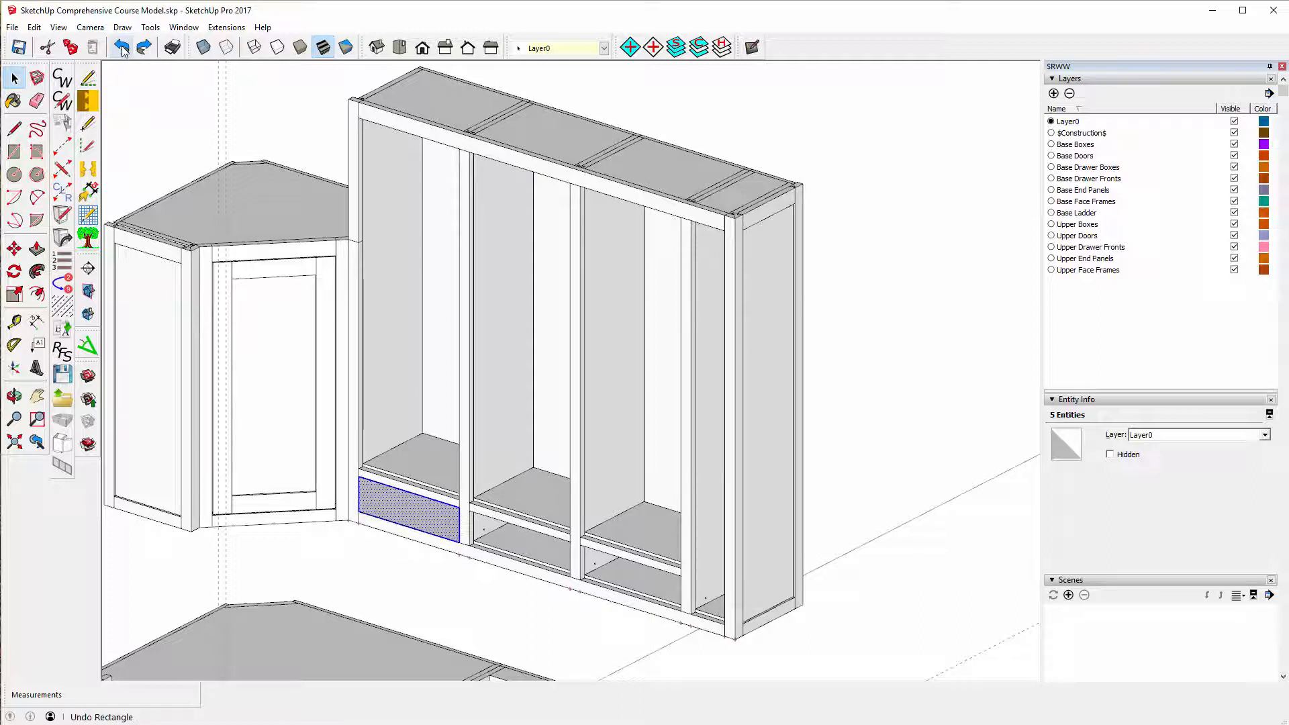
click(121, 48)
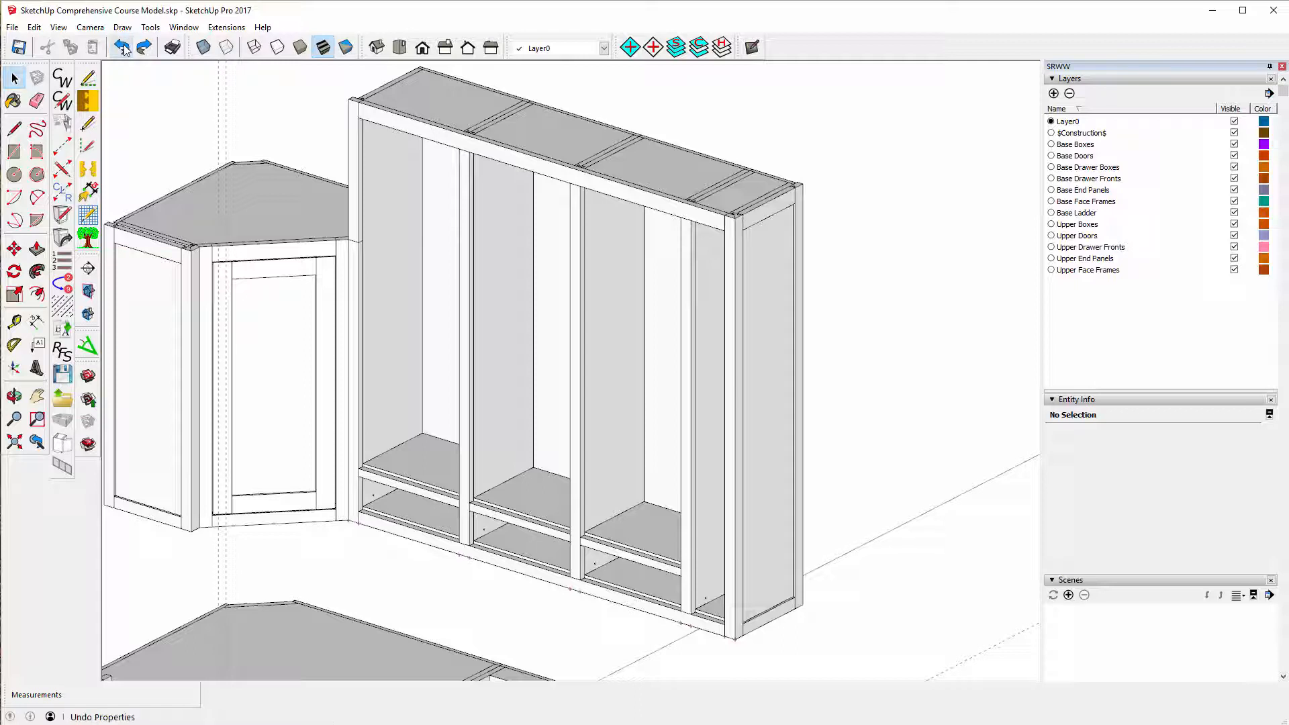
click(122, 48)
click(122, 48)
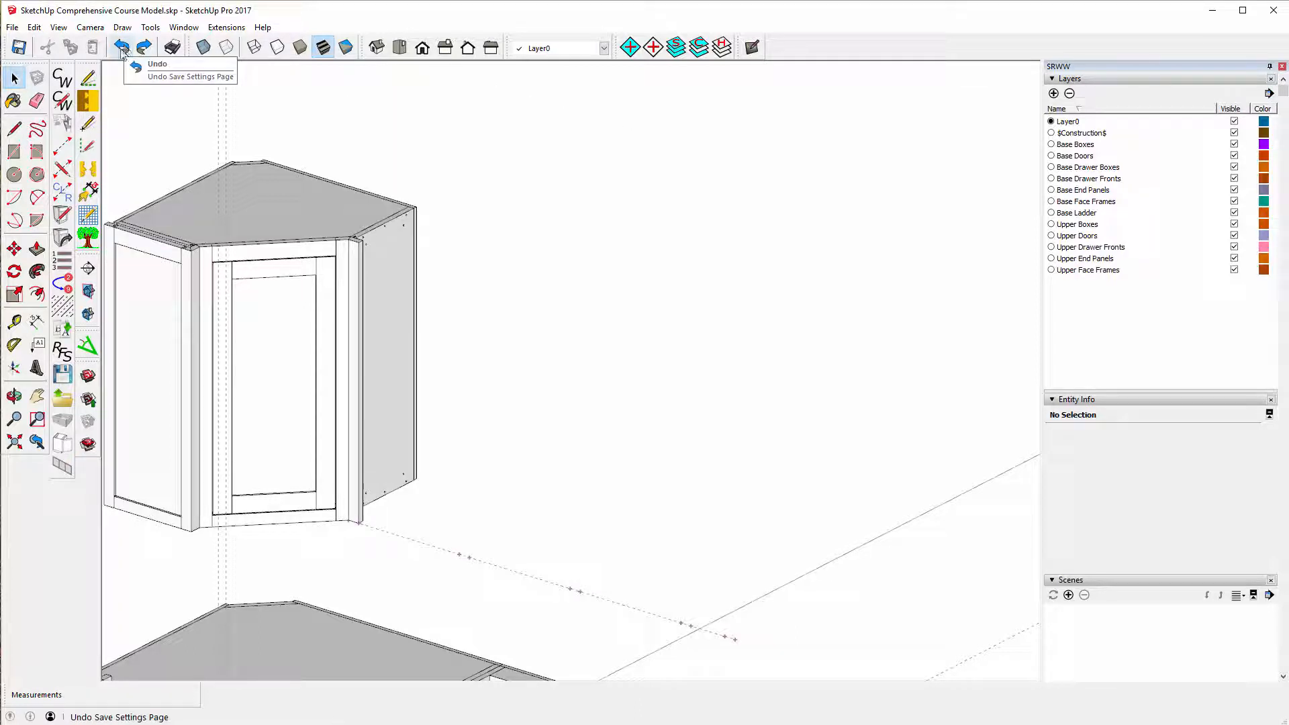
- Restart the upper cabinet layout and set the Divided Upper cabinet height to match the 36" Upper General cabinet height
click(61, 149)
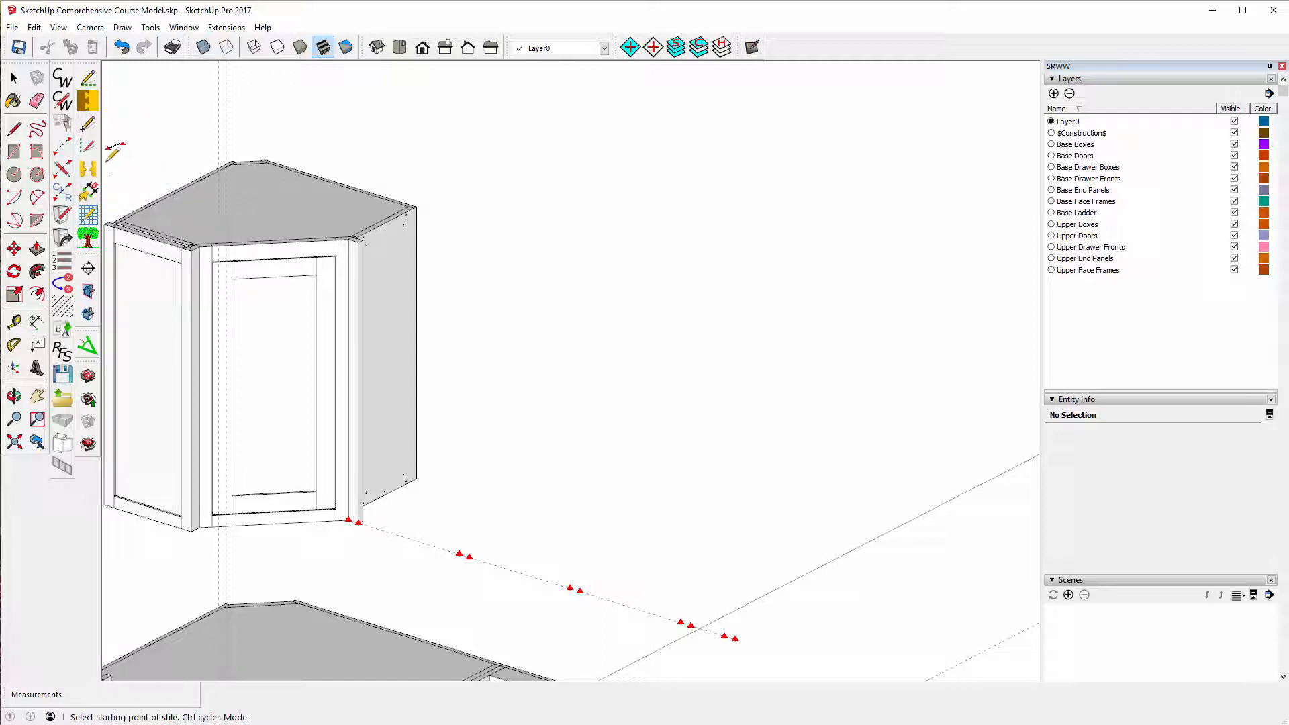
click(61, 100)
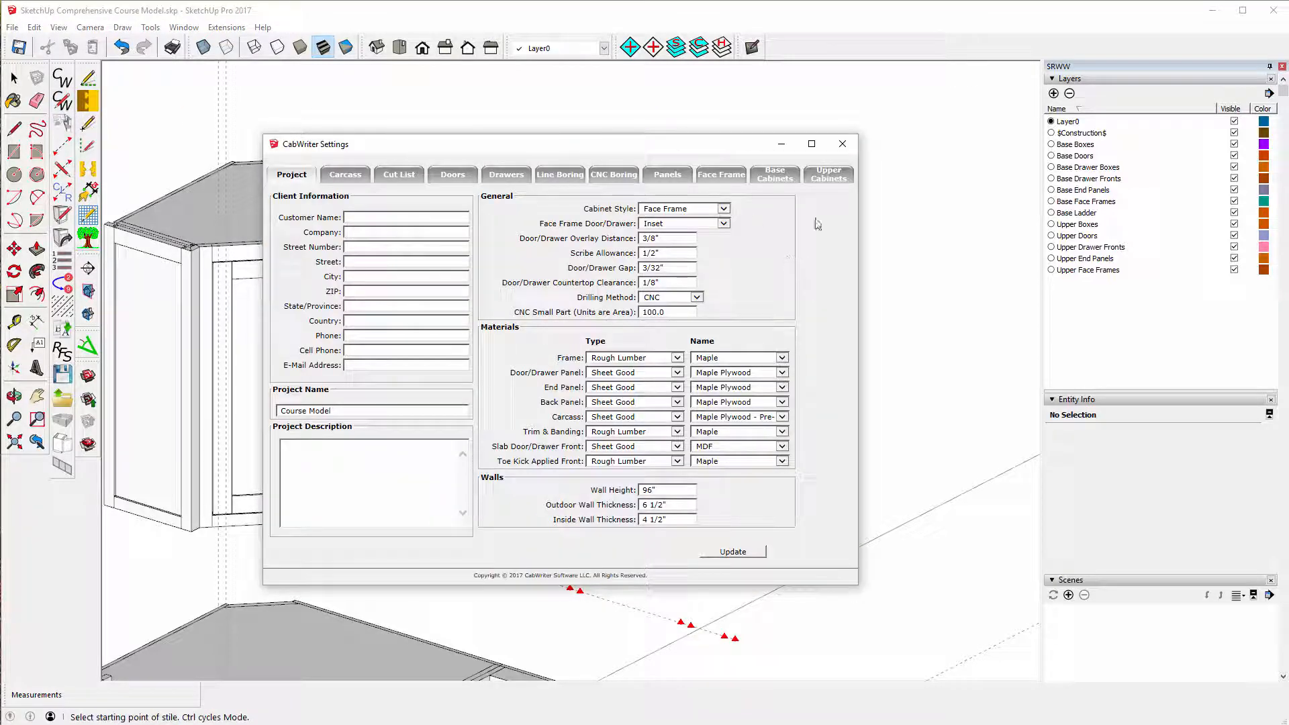
click(833, 174)
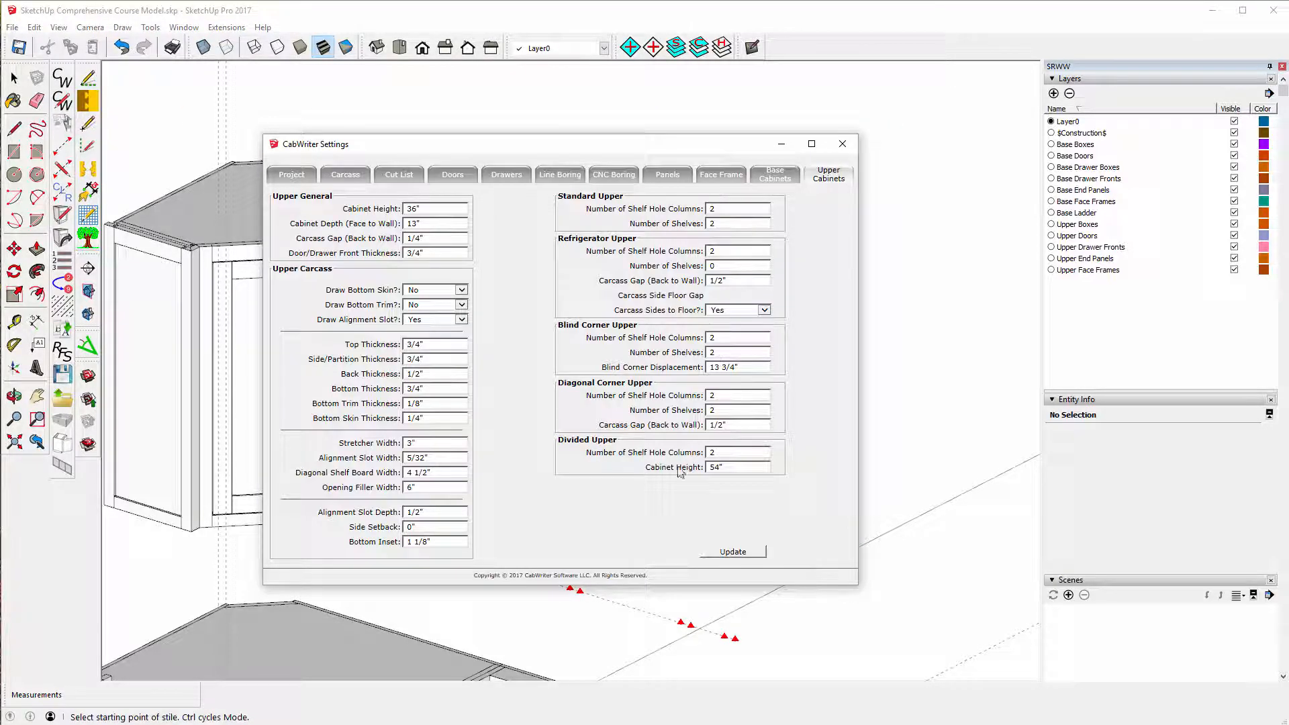
double_click(717, 468)
- Set the smallest drawer box height to 3" and update the CabWriter settings
click(502, 176)
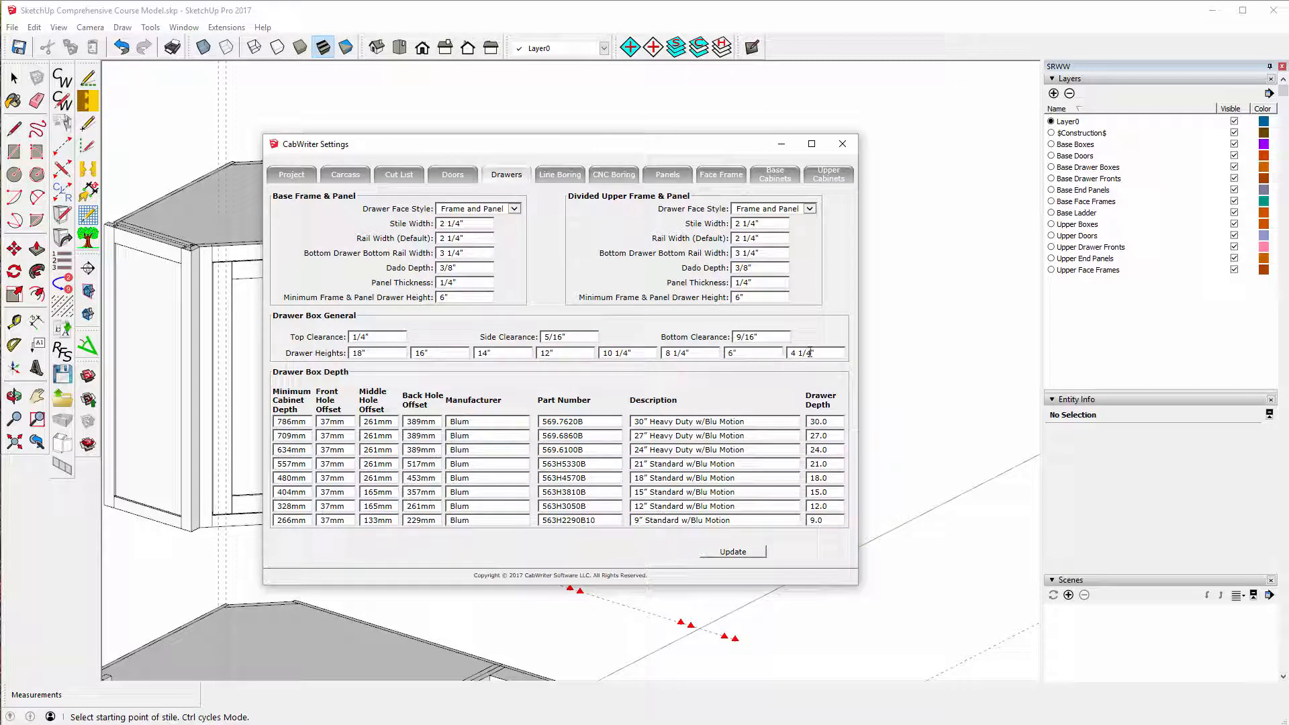
drag(811, 354, 787, 354)
text(3)
click(728, 553)
click(842, 144)
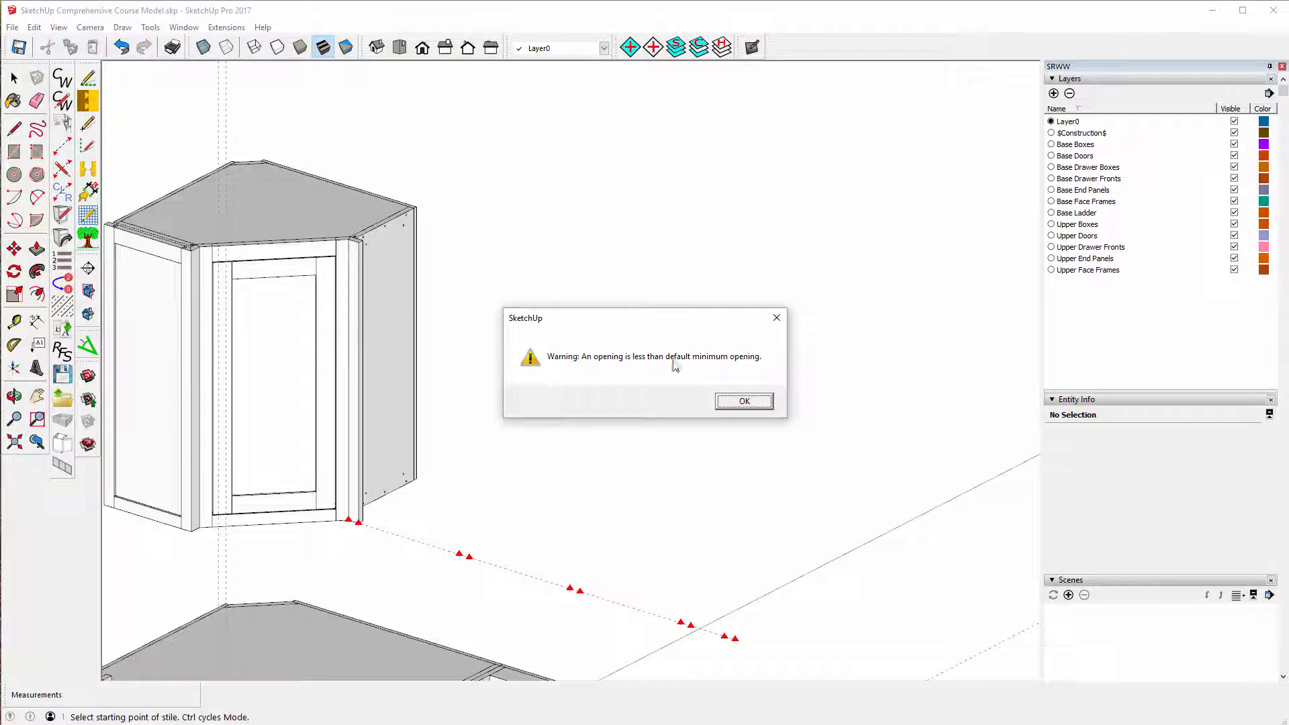
- Generate the uppers with boxes 1 to 3 as Divided Upper, shelf offset 5/8, fixed shelf Position 1 at 6, clearing those values for box 4
click(754, 402)
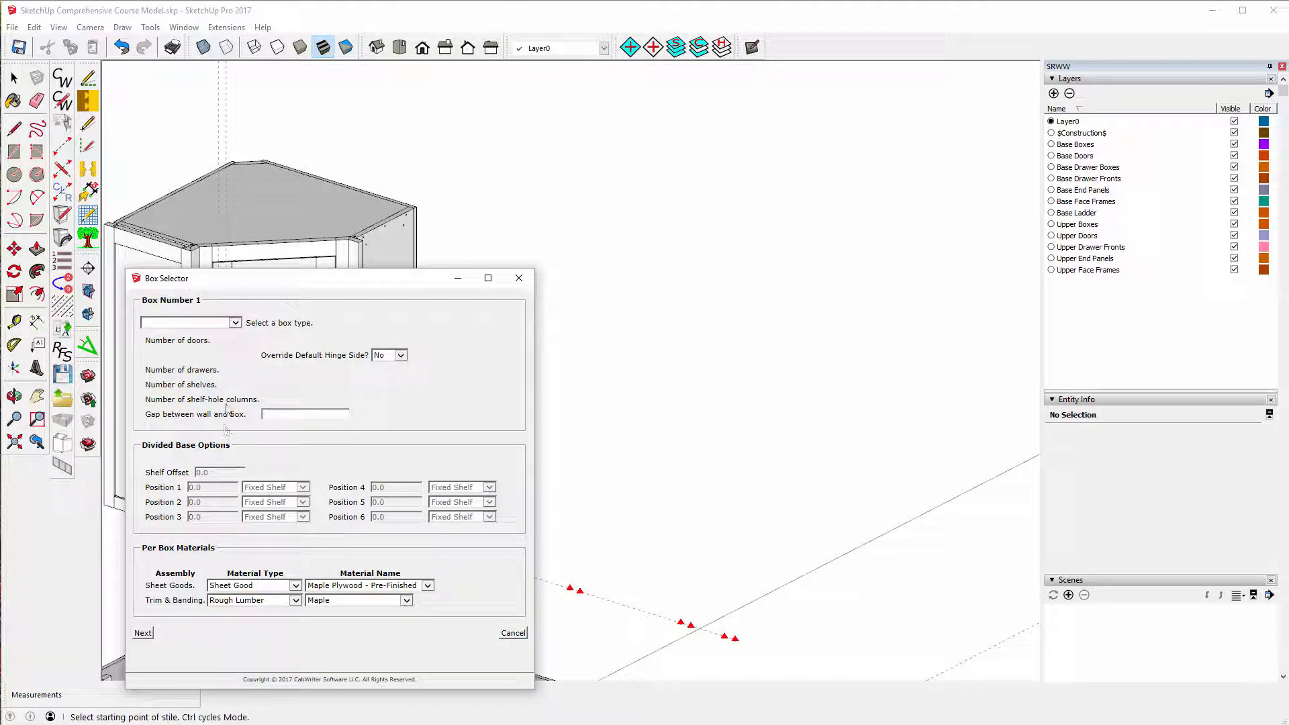
click(235, 323)
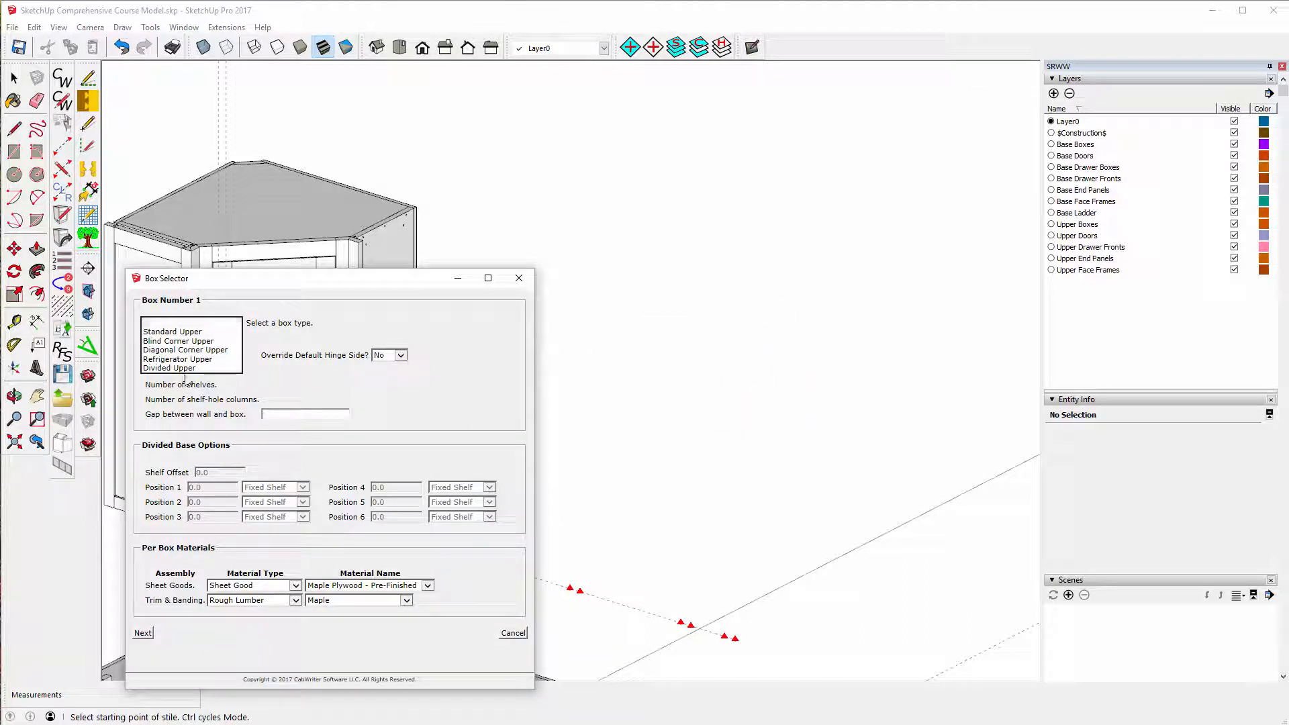
click(186, 368)
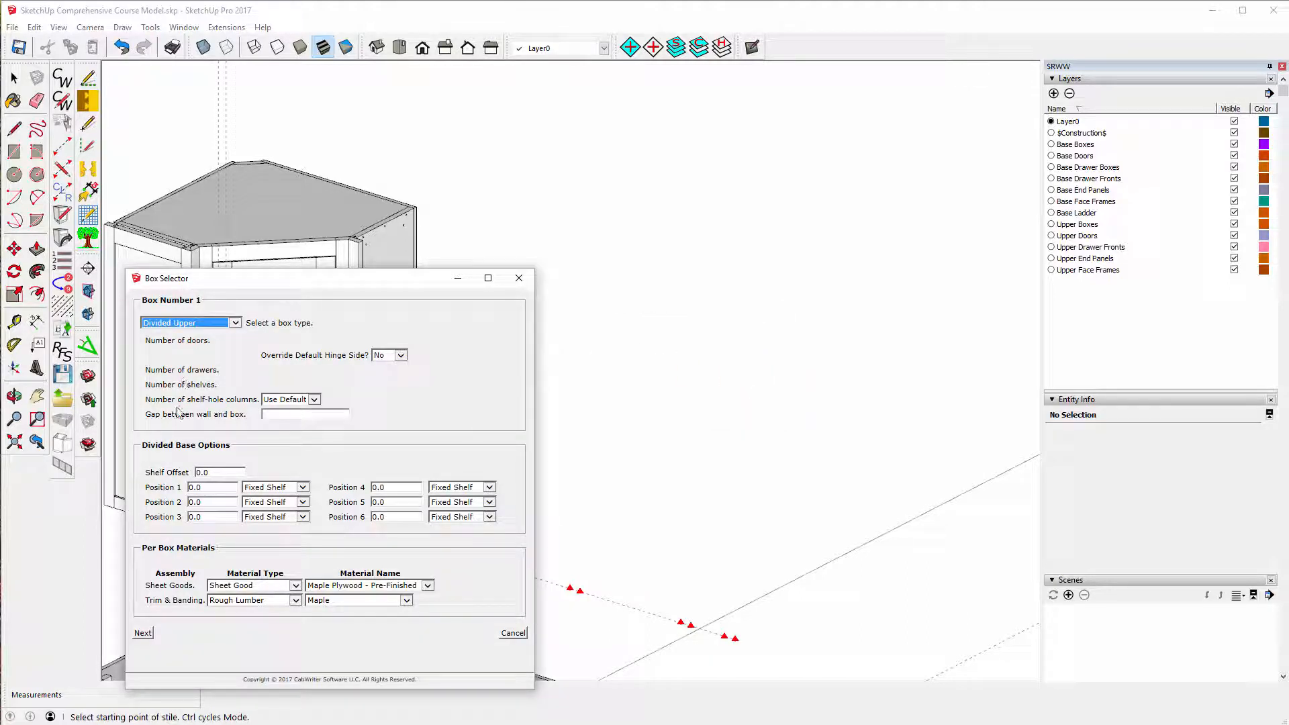
click(217, 472)
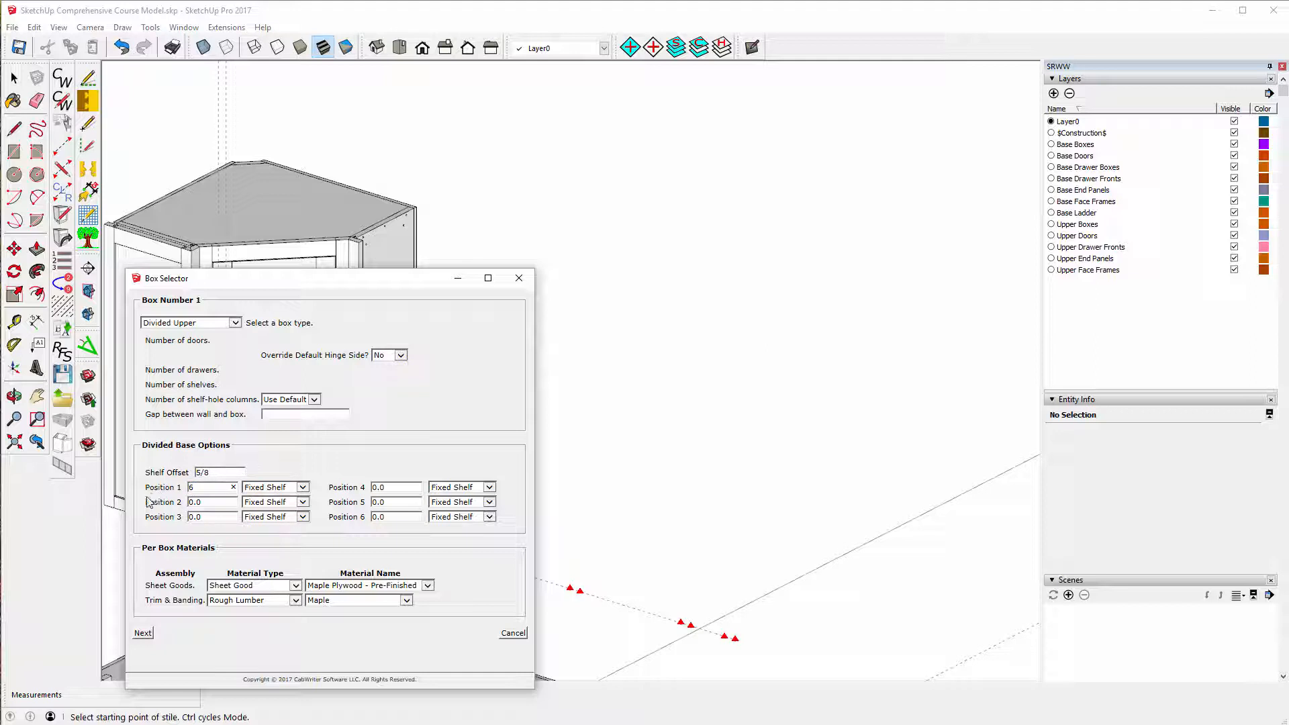
click(142, 633)
click(142, 633)
drag(216, 472, 185, 474)
click(140, 633)
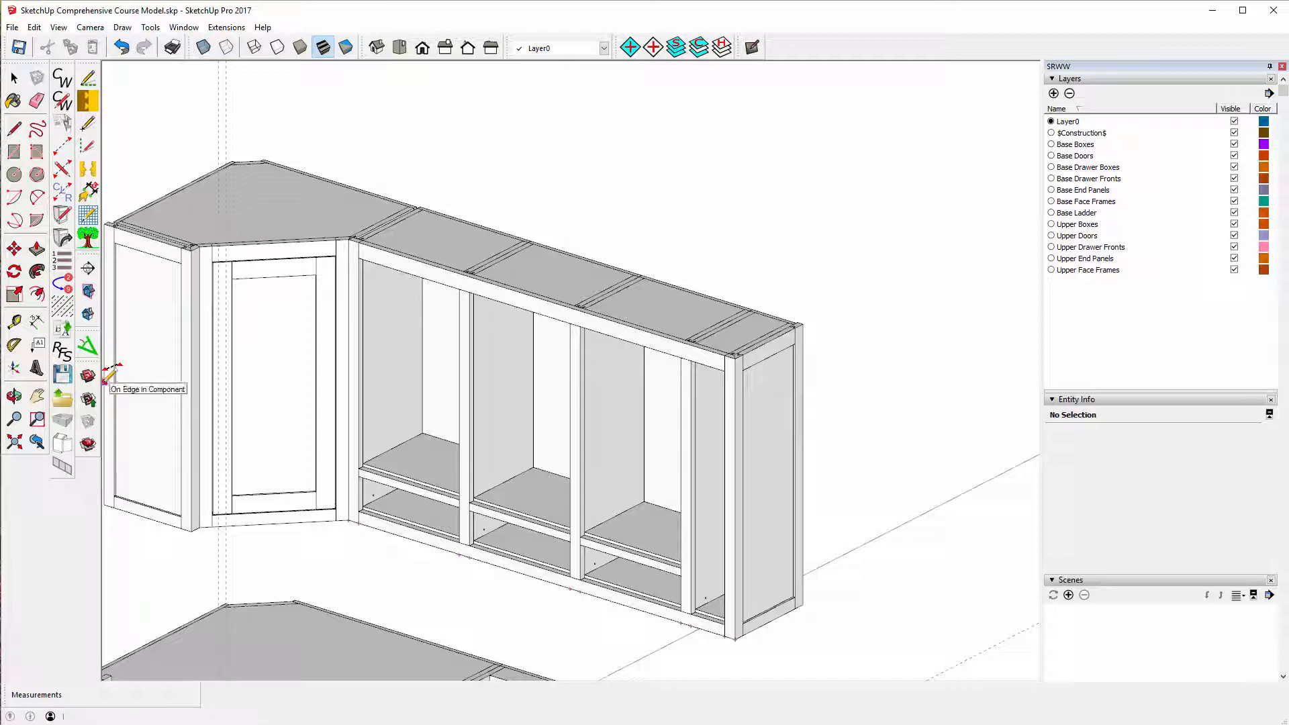
- Draw a 15" by 4 1/2" rectangle filling the lower drawer opening beside the diagonal corner upper
key(space)
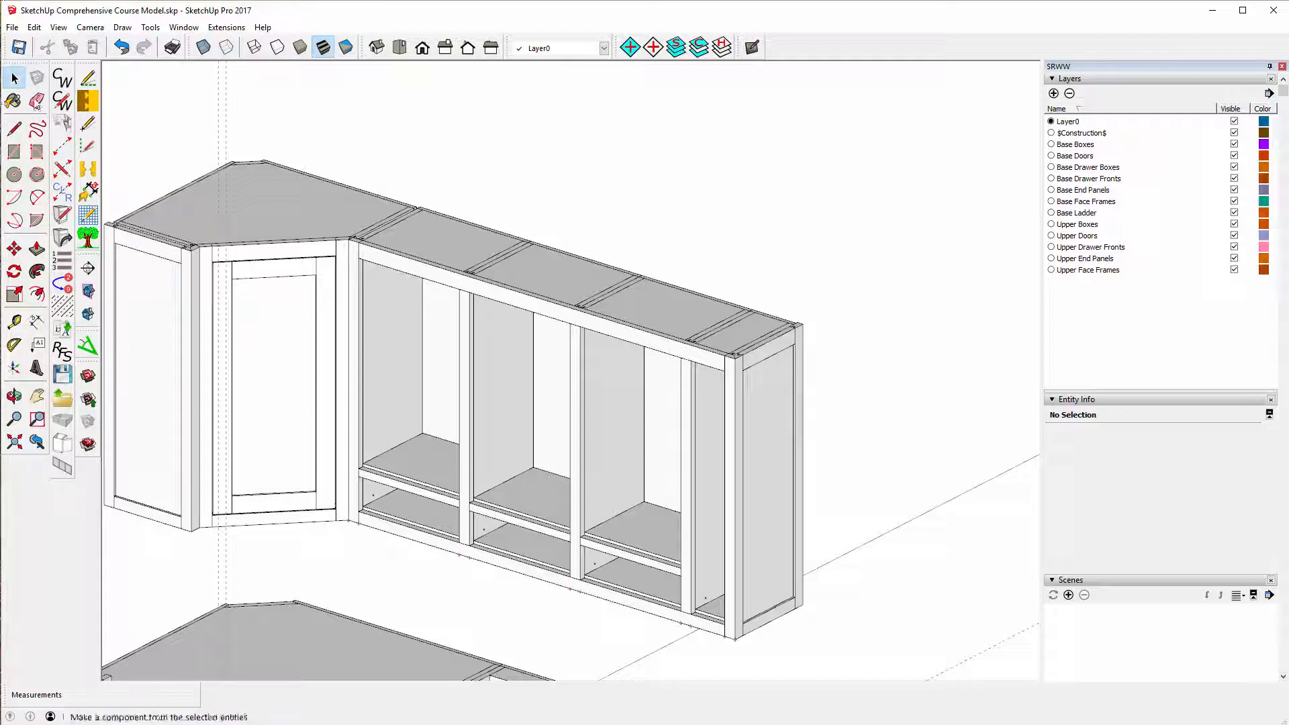
click(19, 154)
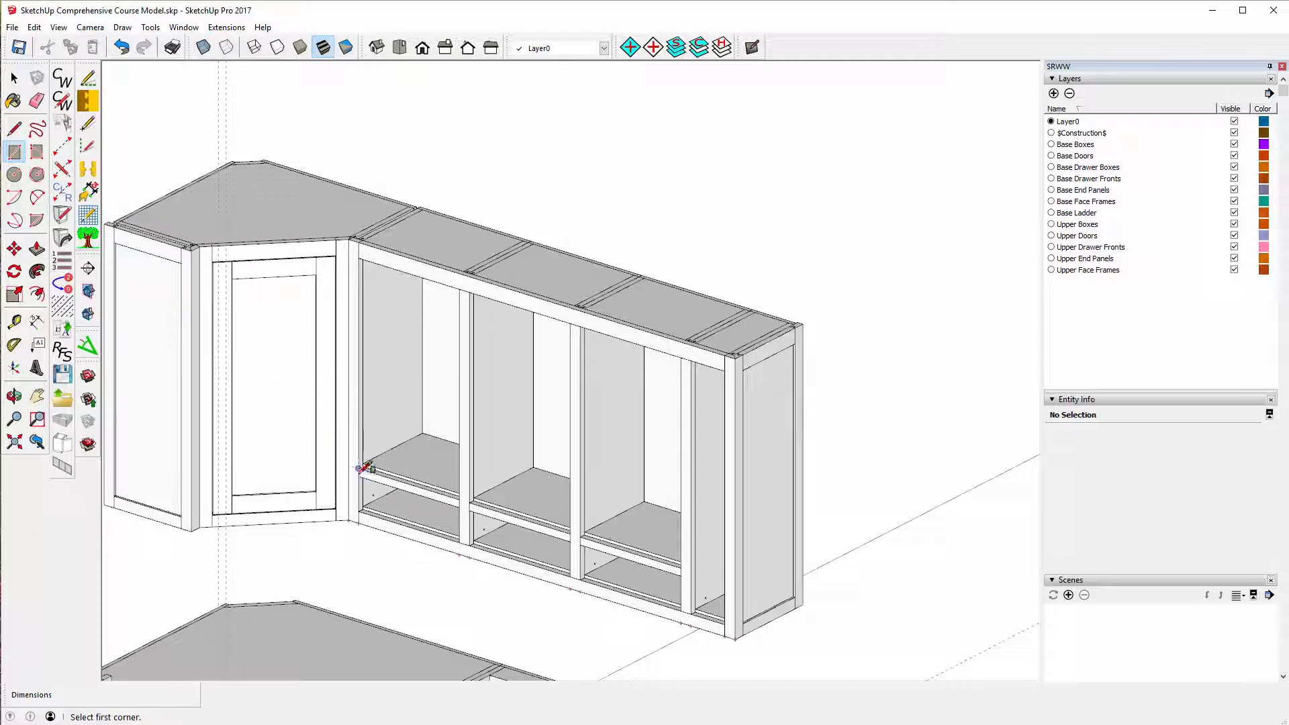
click(358, 476)
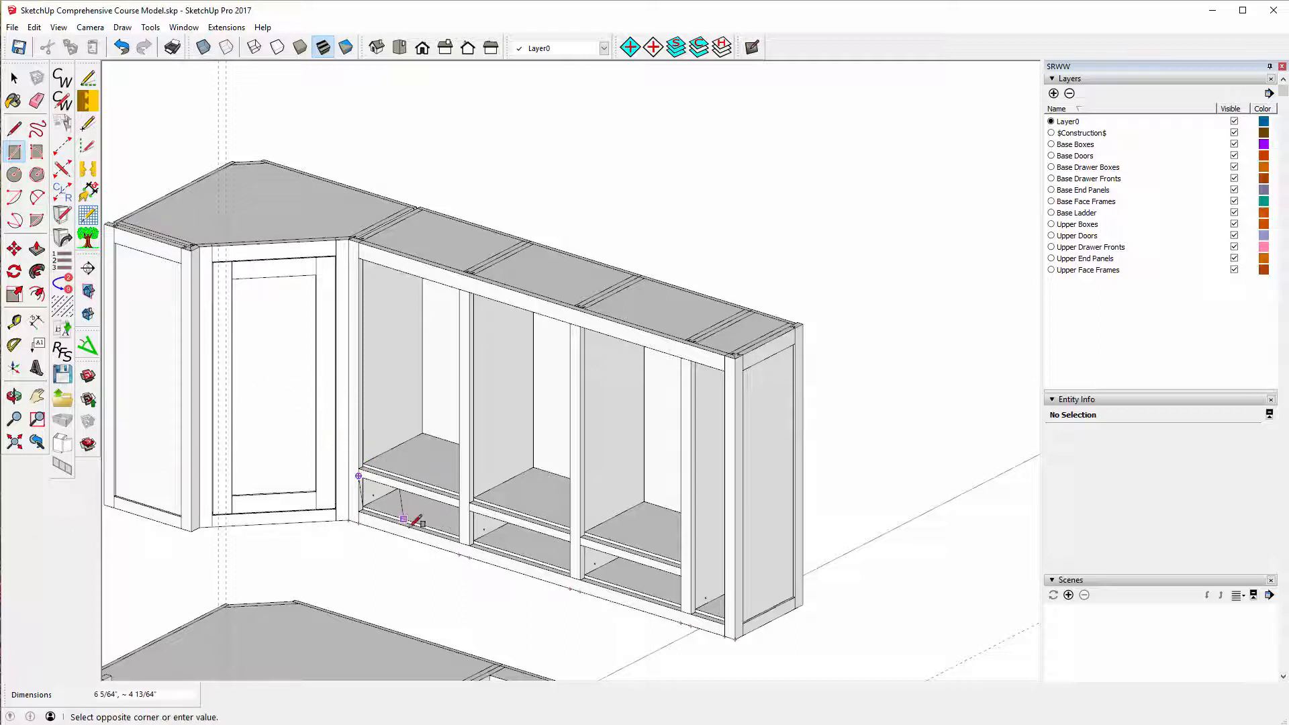
click(460, 542)
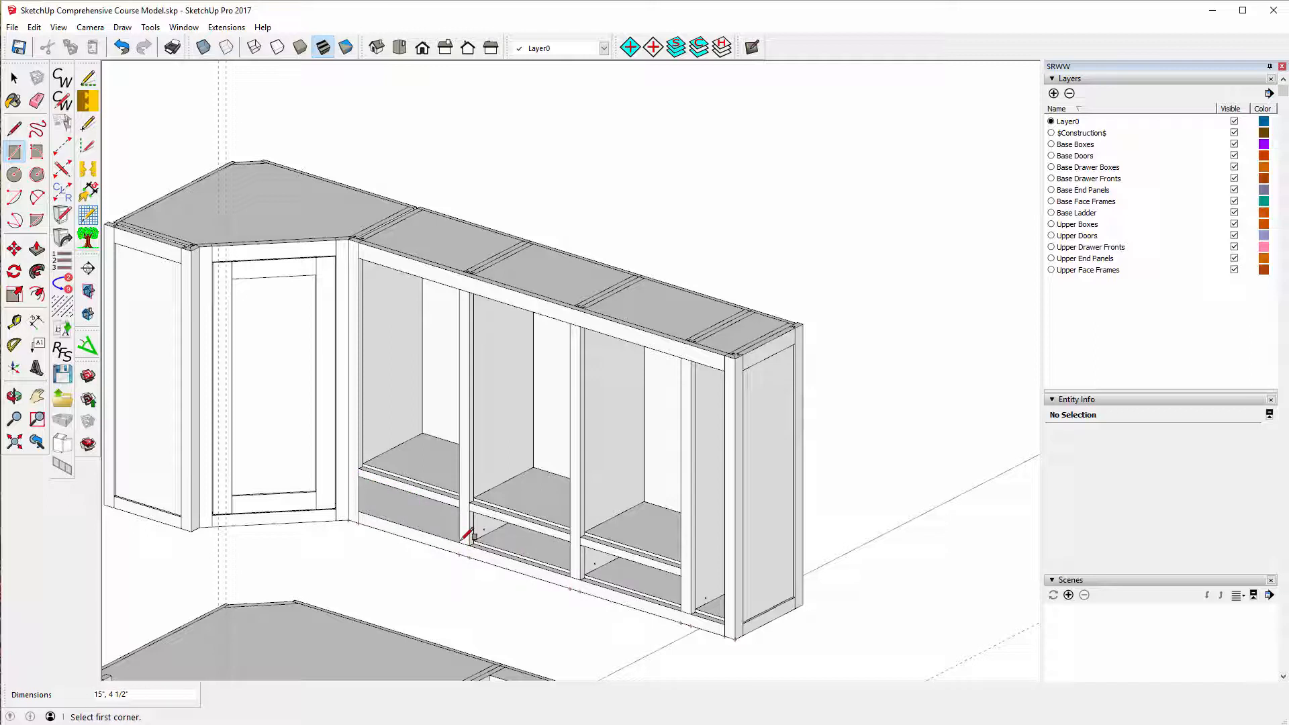
- Add a drawer to the rectangle's face, choosing the divided uppers as the intended cabinet
key(space)
click(419, 524)
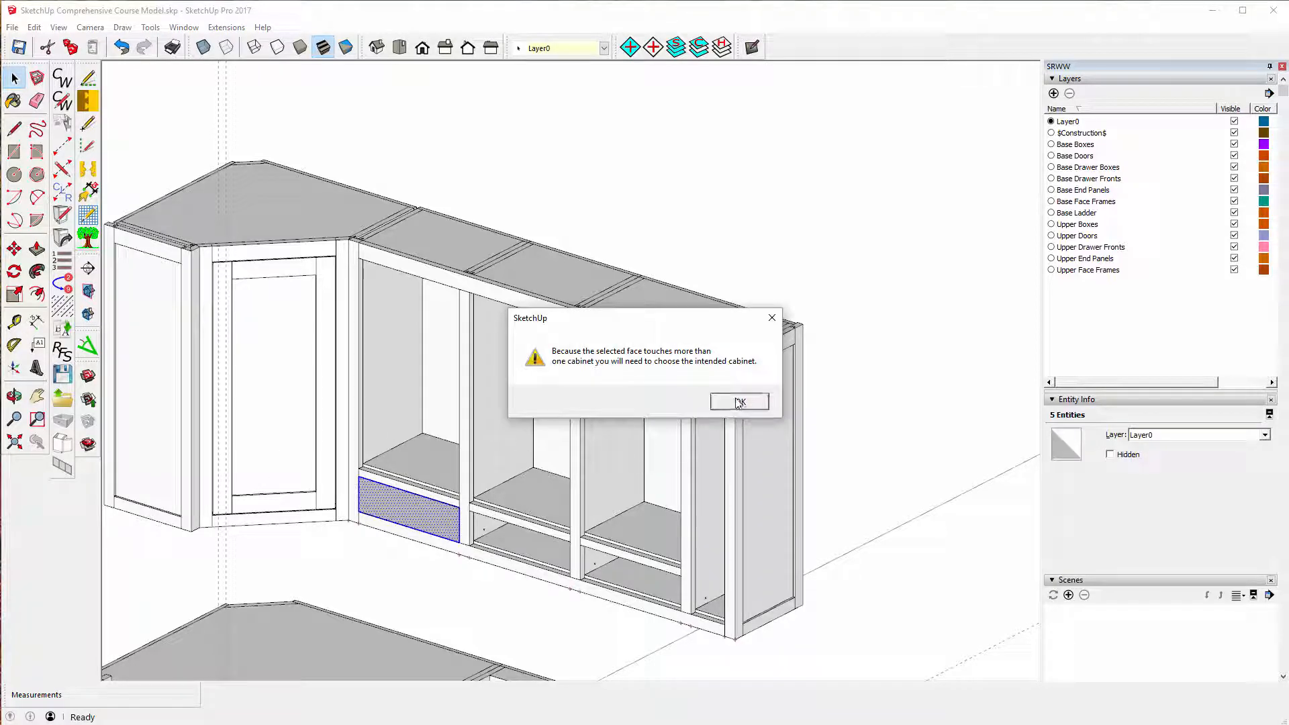
click(738, 402)
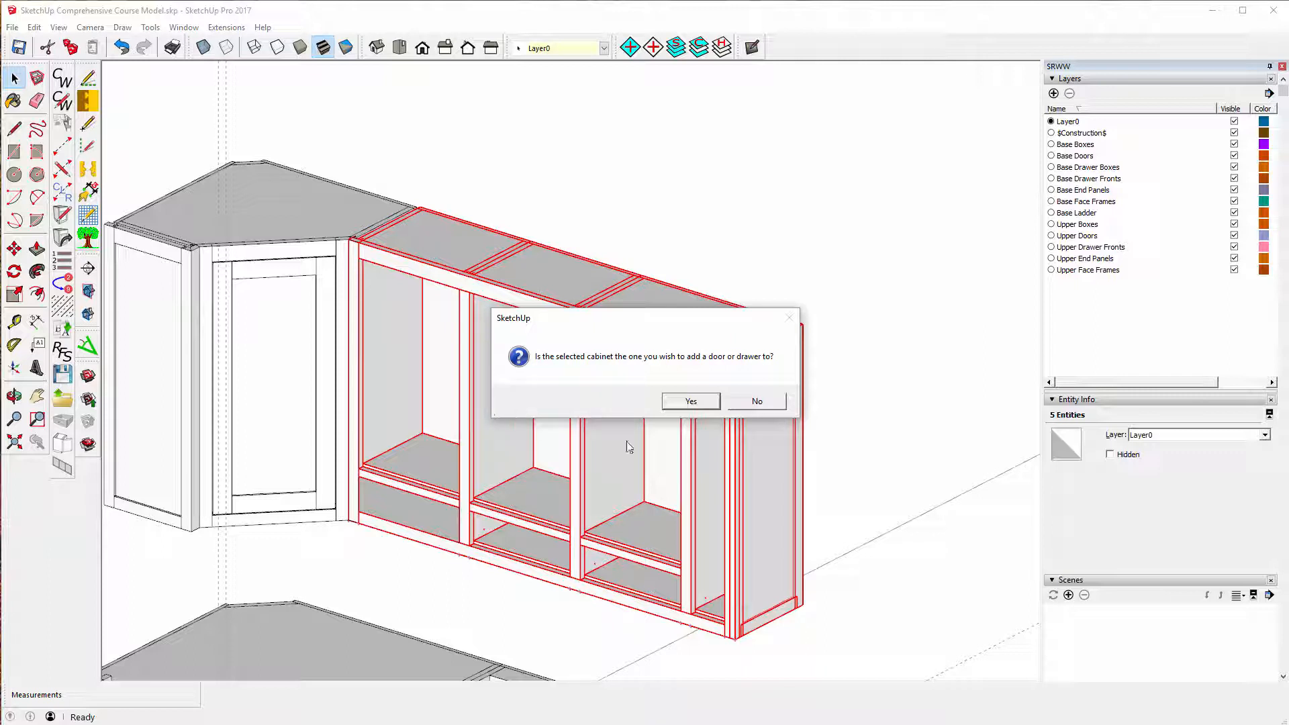
click(691, 403)
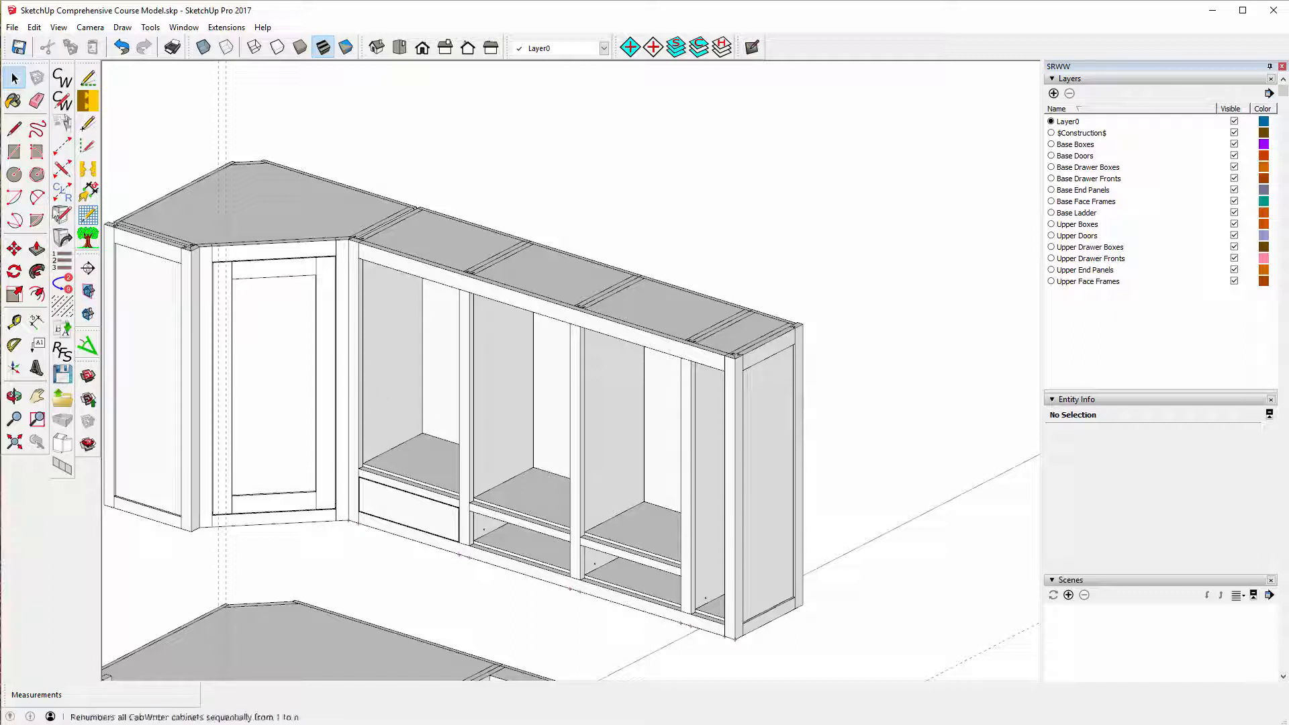
click(20, 155)
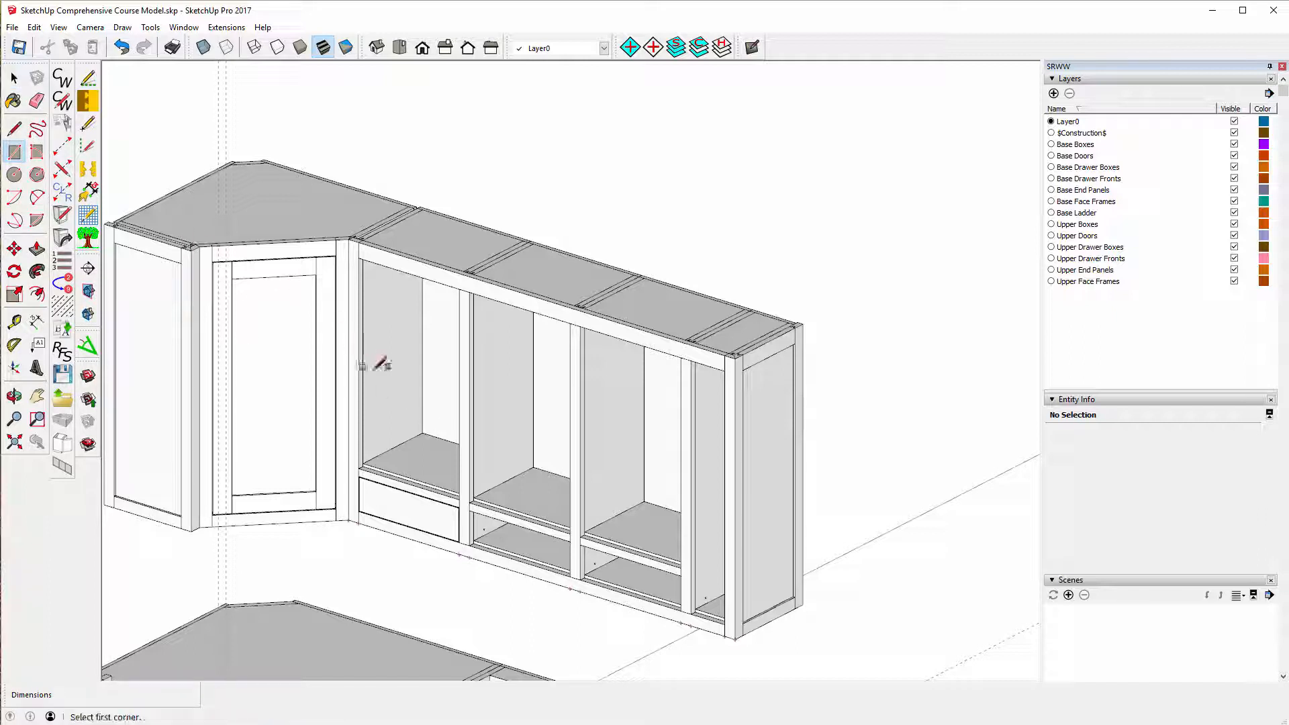
click(359, 258)
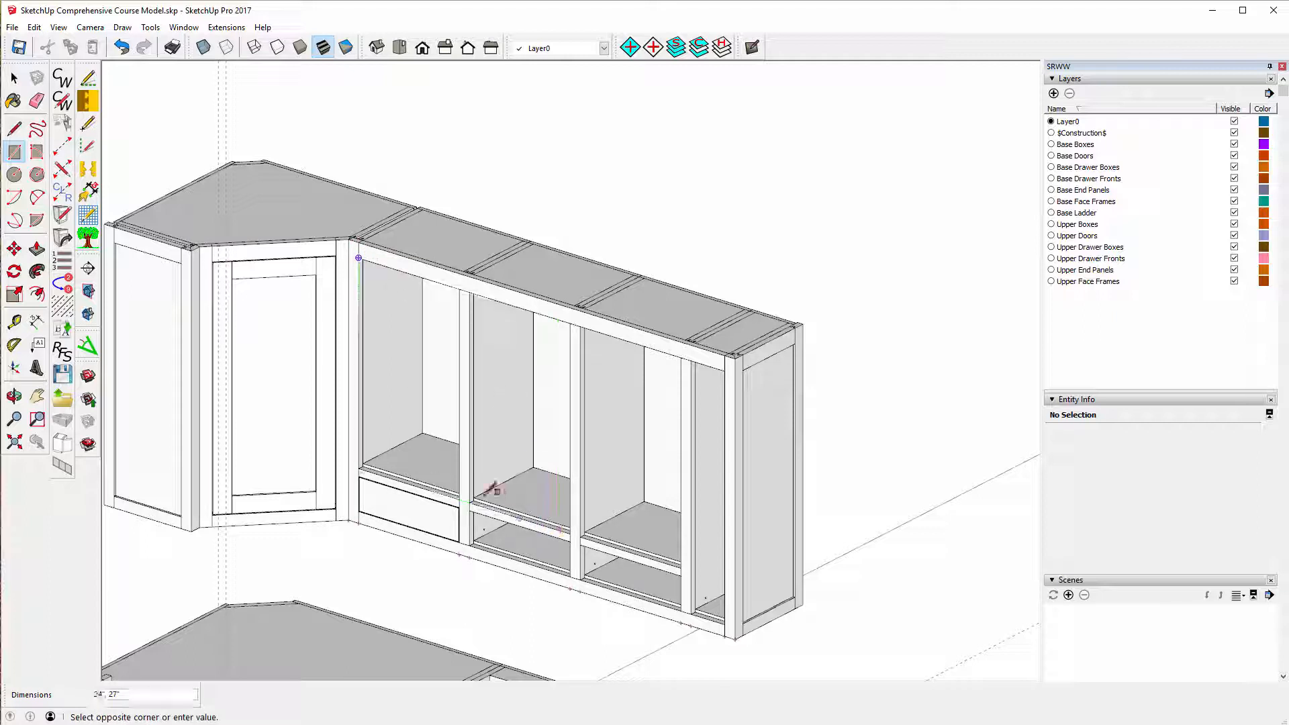
click(468, 499)
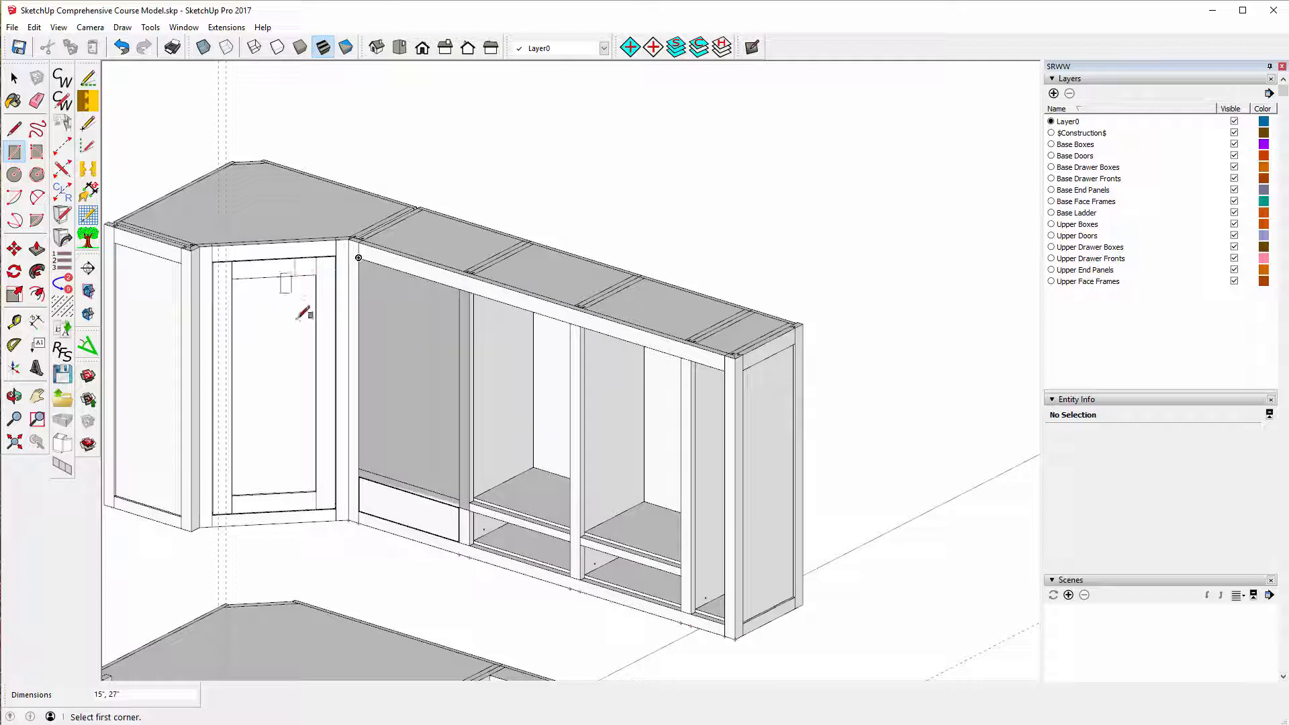
click(121, 47)
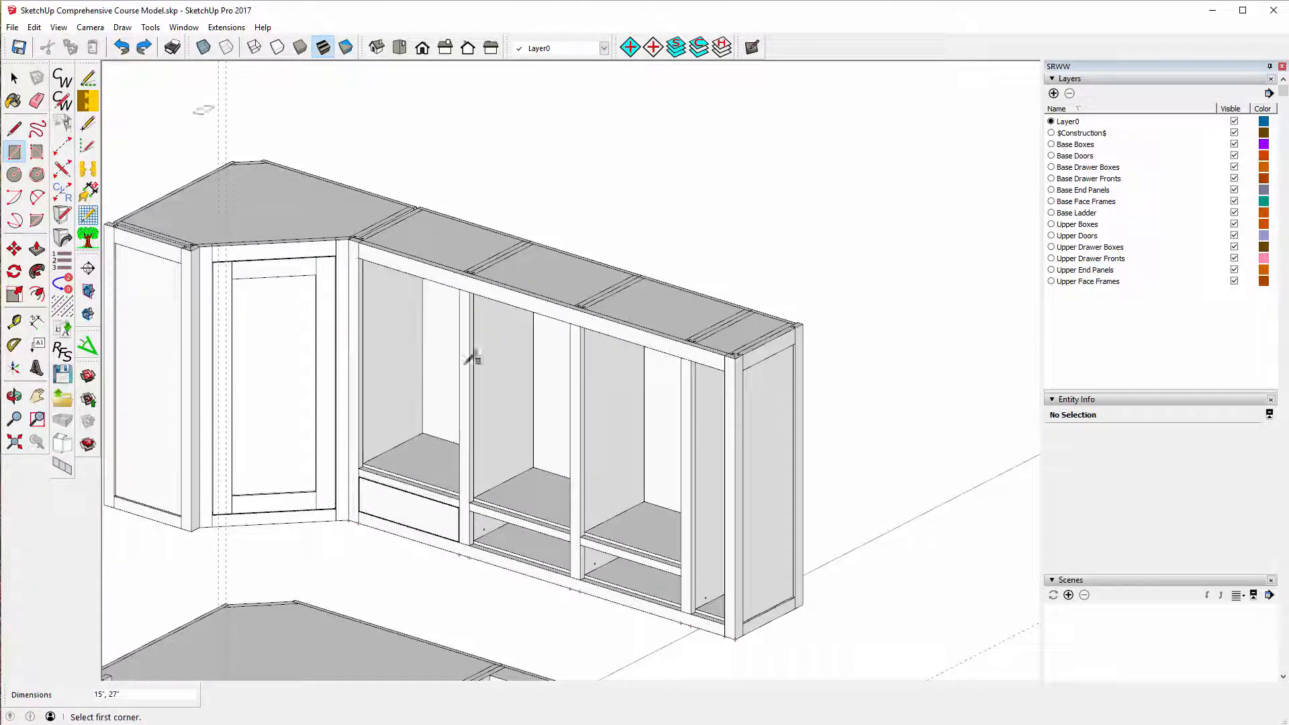
- Draw a 15" by 27" rectangle over each of the three large door openings of the divided uppers
click(358, 257)
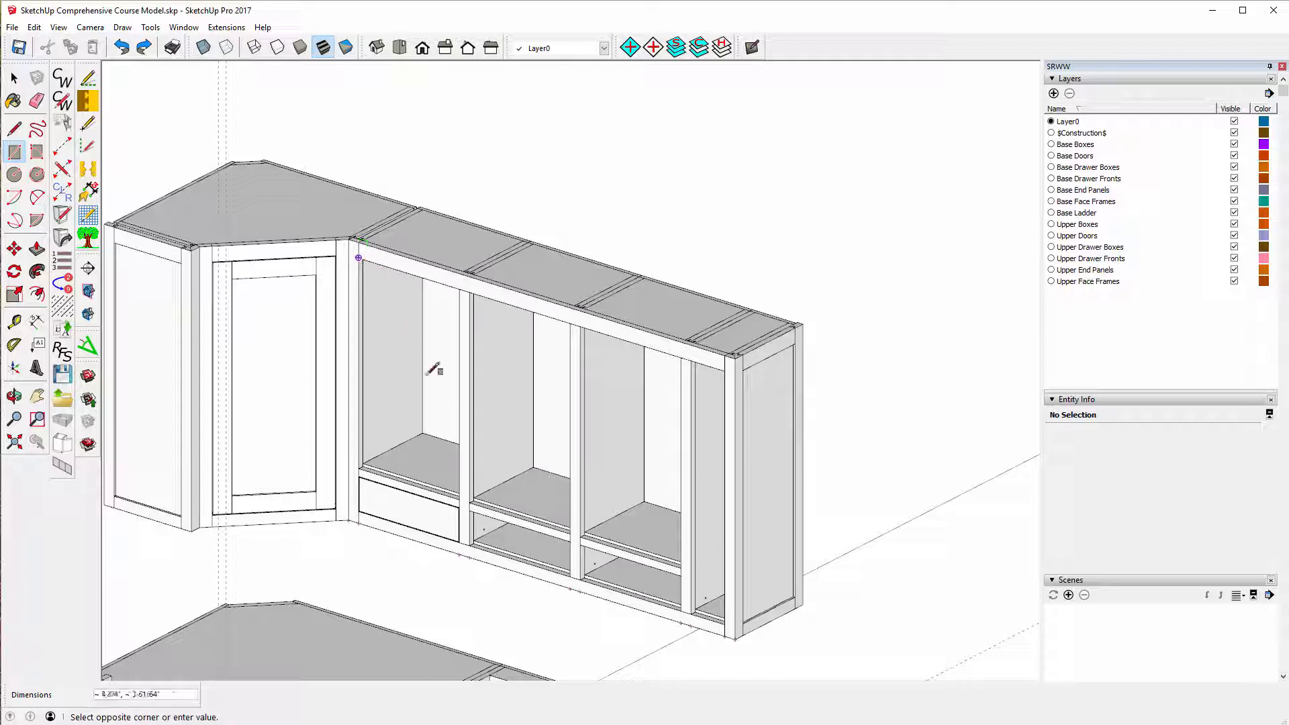
click(463, 496)
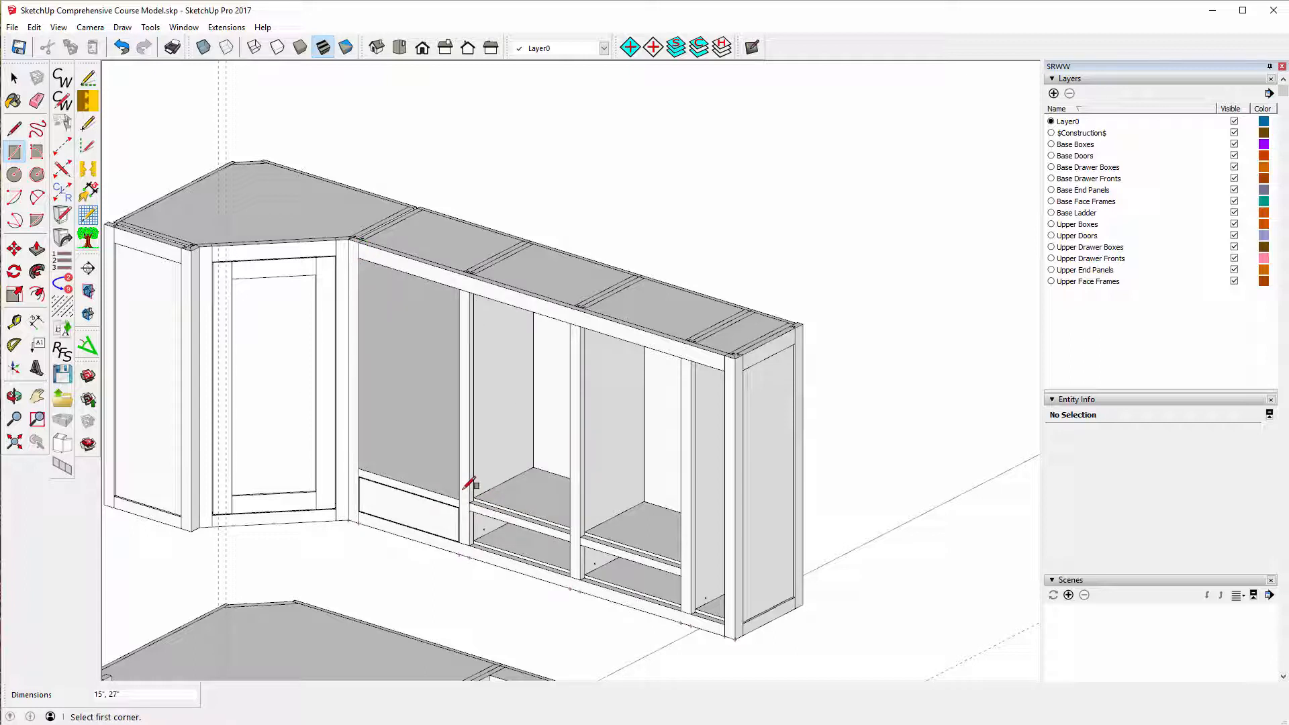
click(469, 292)
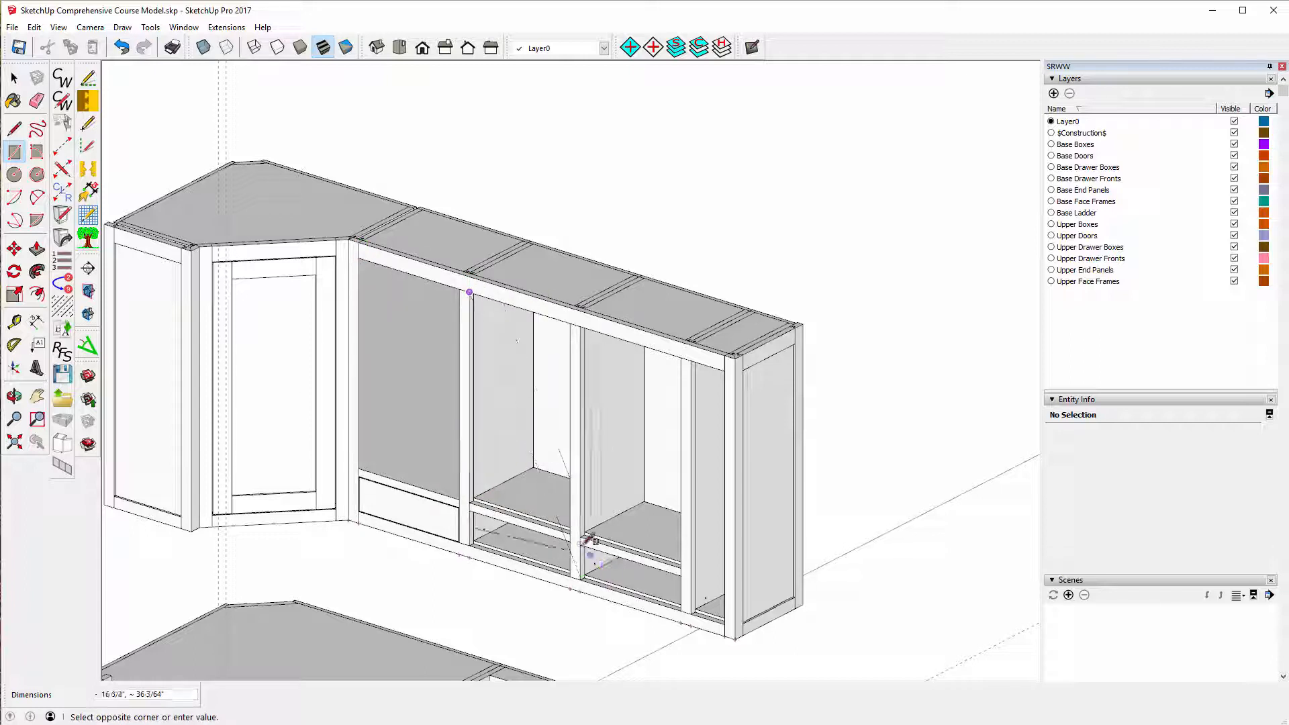
click(571, 533)
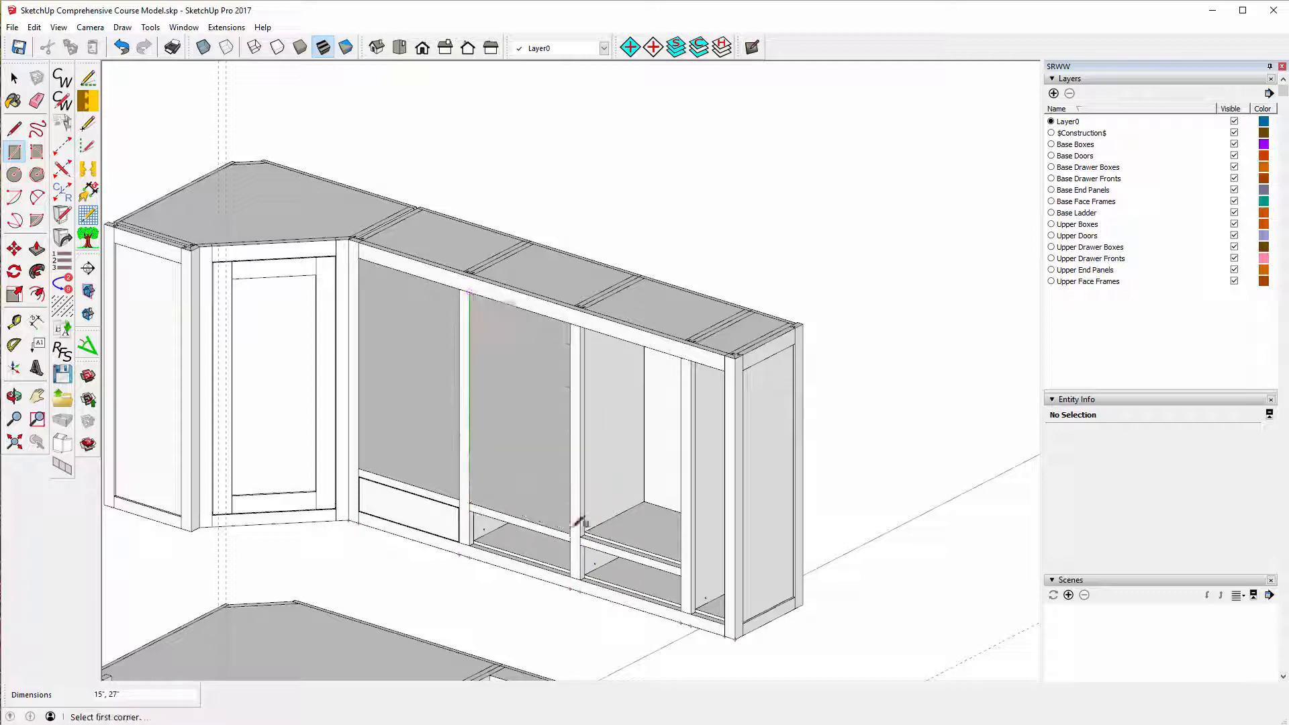
click(580, 326)
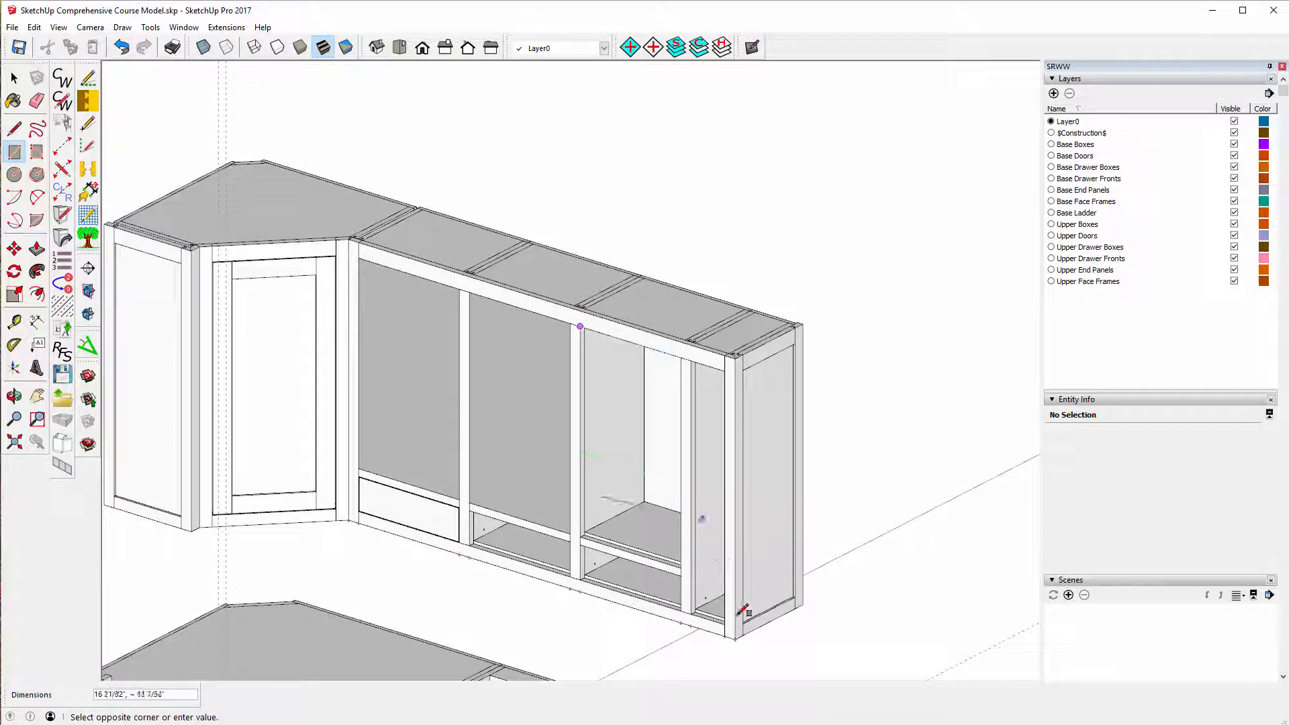
click(681, 562)
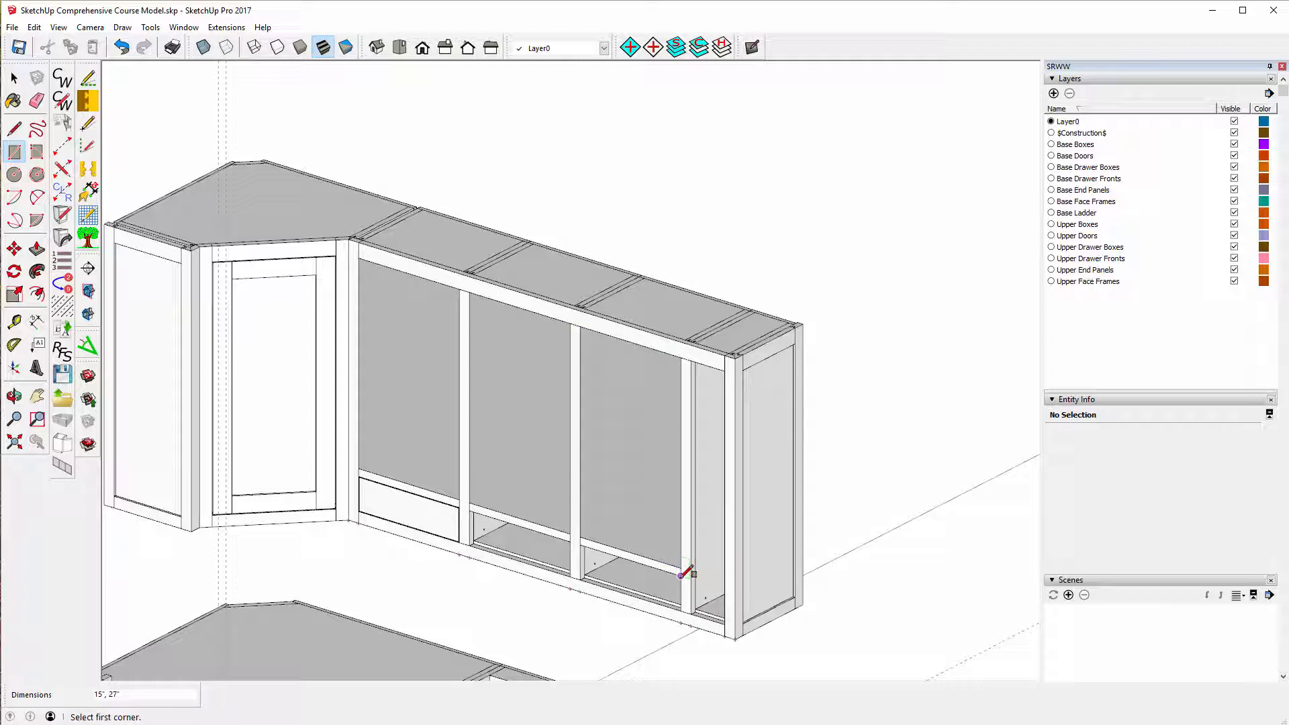
- Draw 15" by 4 1/2" rectangles filling the two remaining drawer openings under the second and third door openings
click(680, 575)
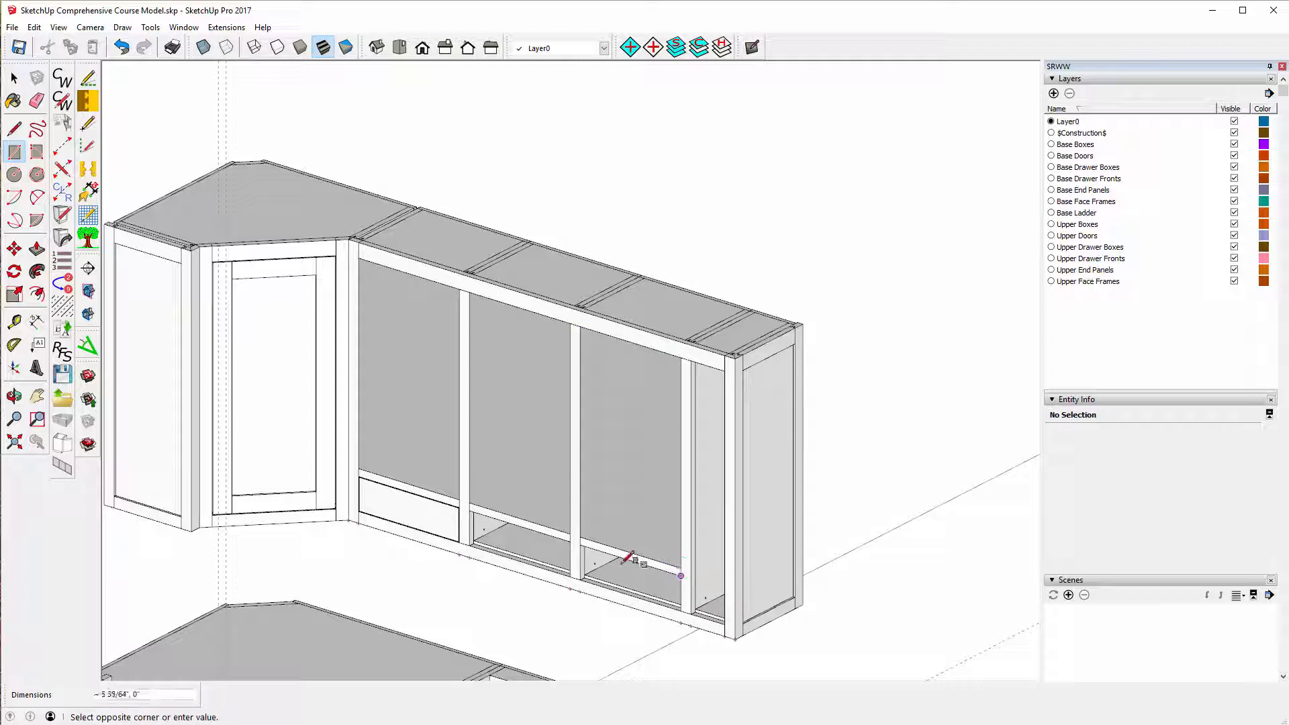
click(579, 578)
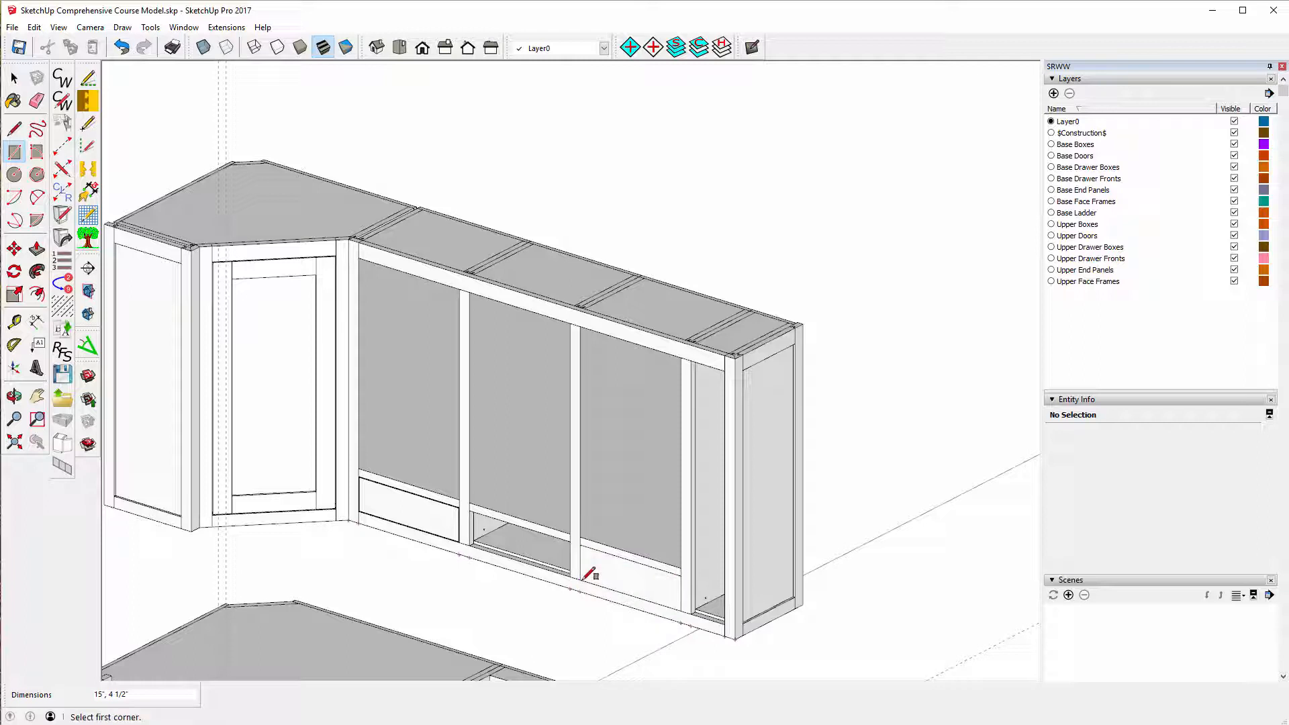
click(469, 509)
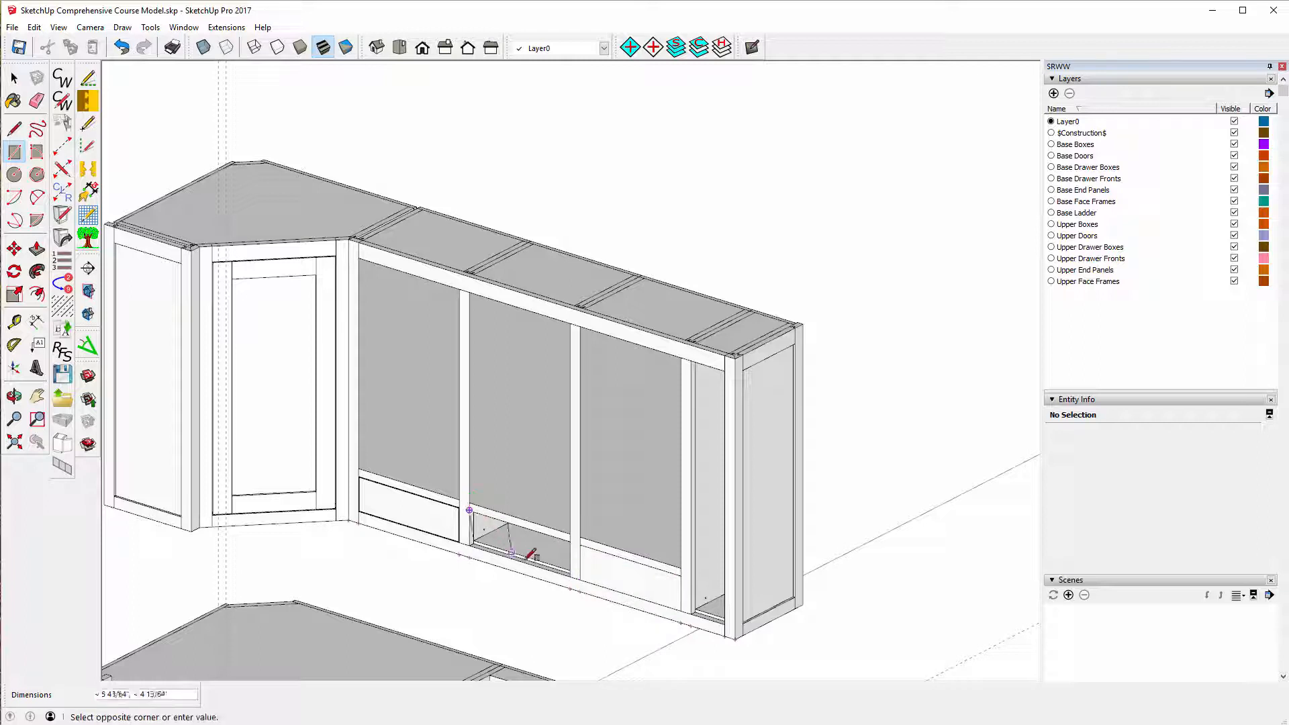
click(571, 575)
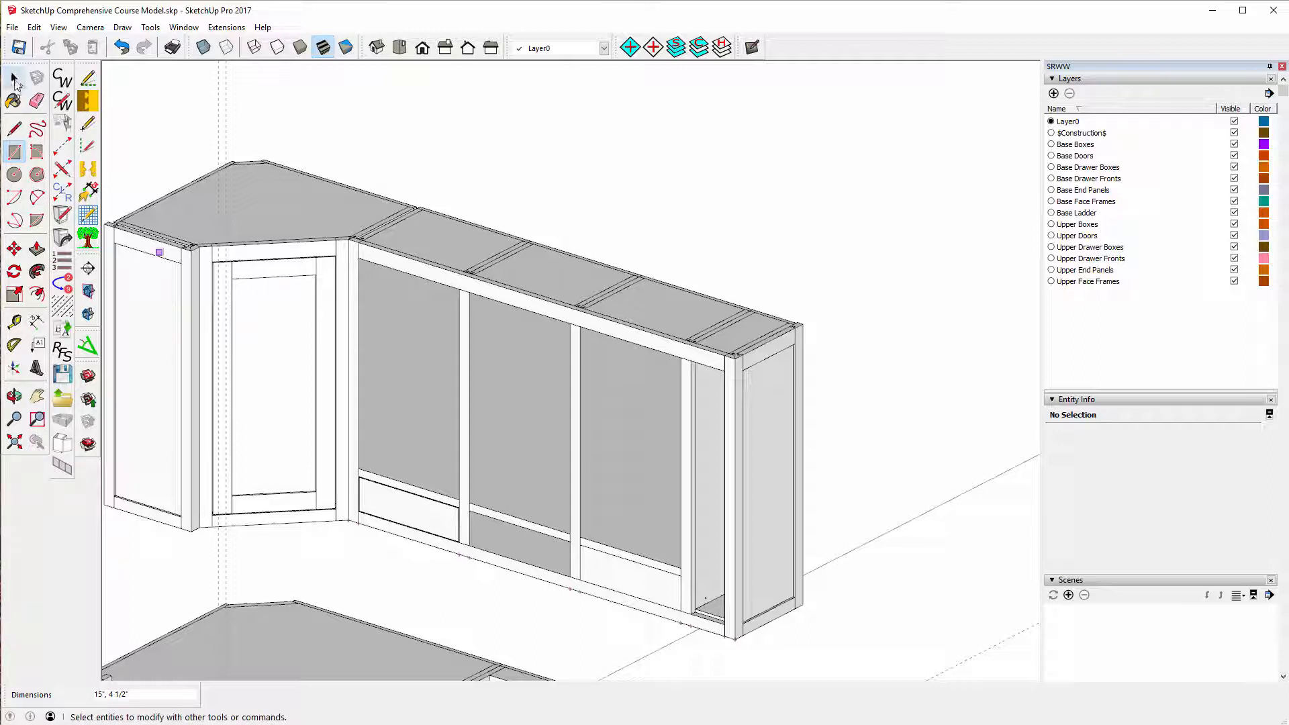
- Add a single door, without overriding the default hinge side, to the large rectangle nearest the diagonal corner upper
click(15, 80)
click(404, 403)
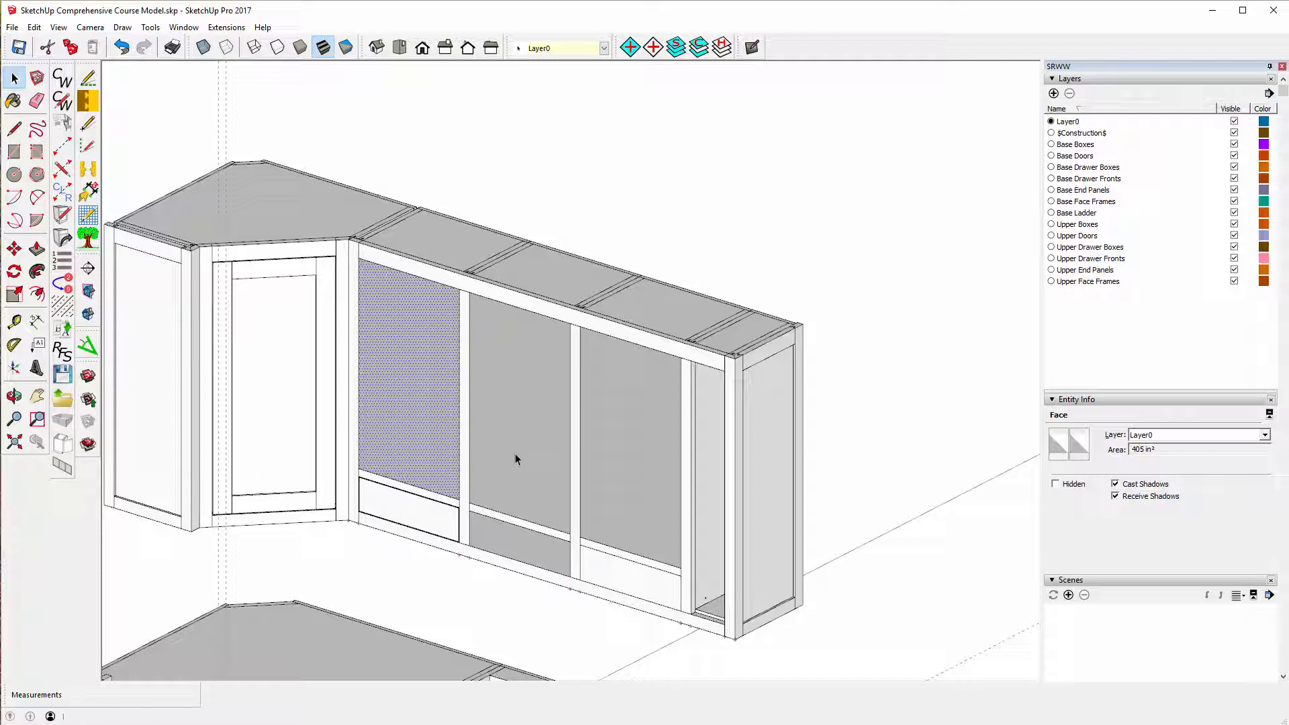
click(737, 401)
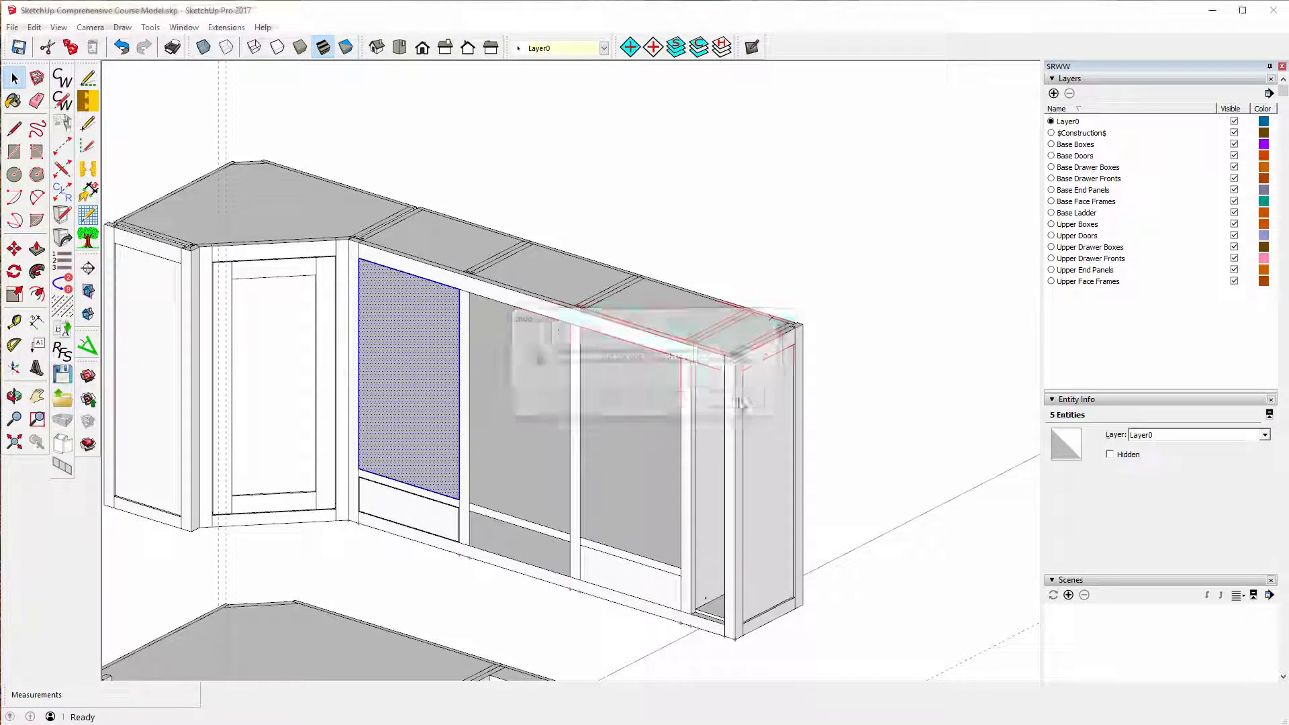
click(710, 401)
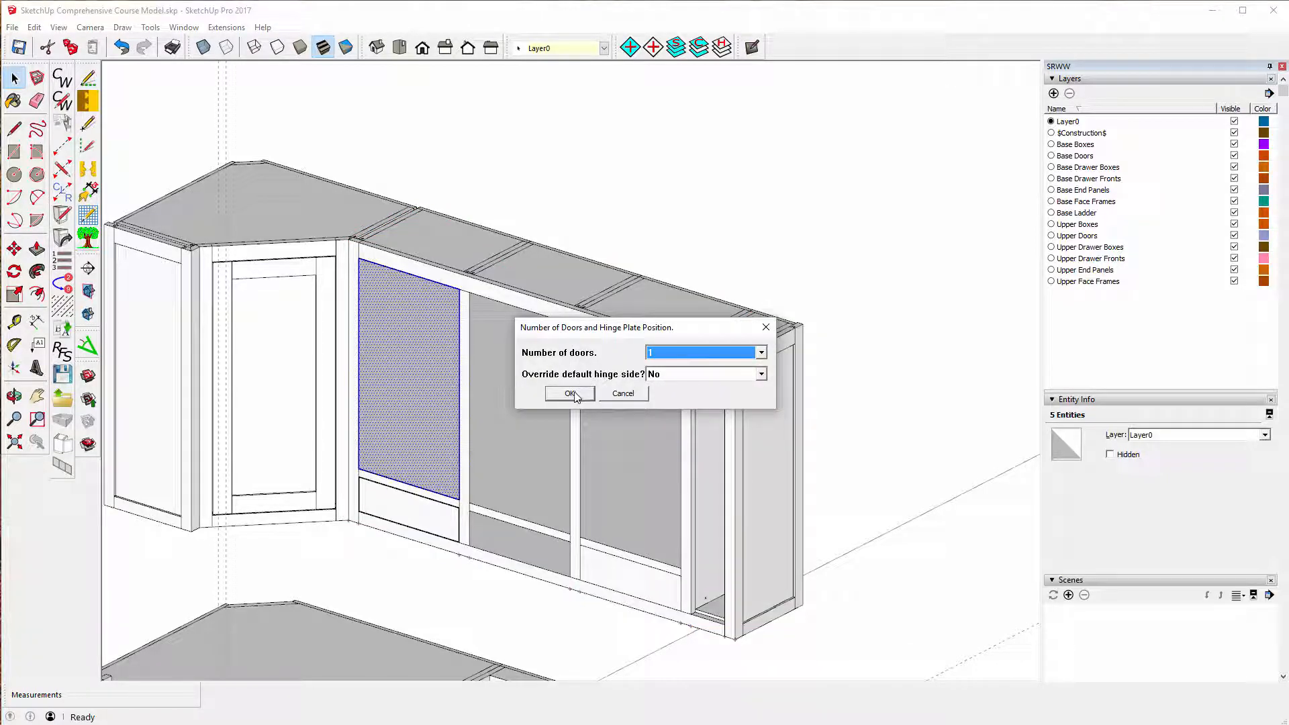
click(569, 394)
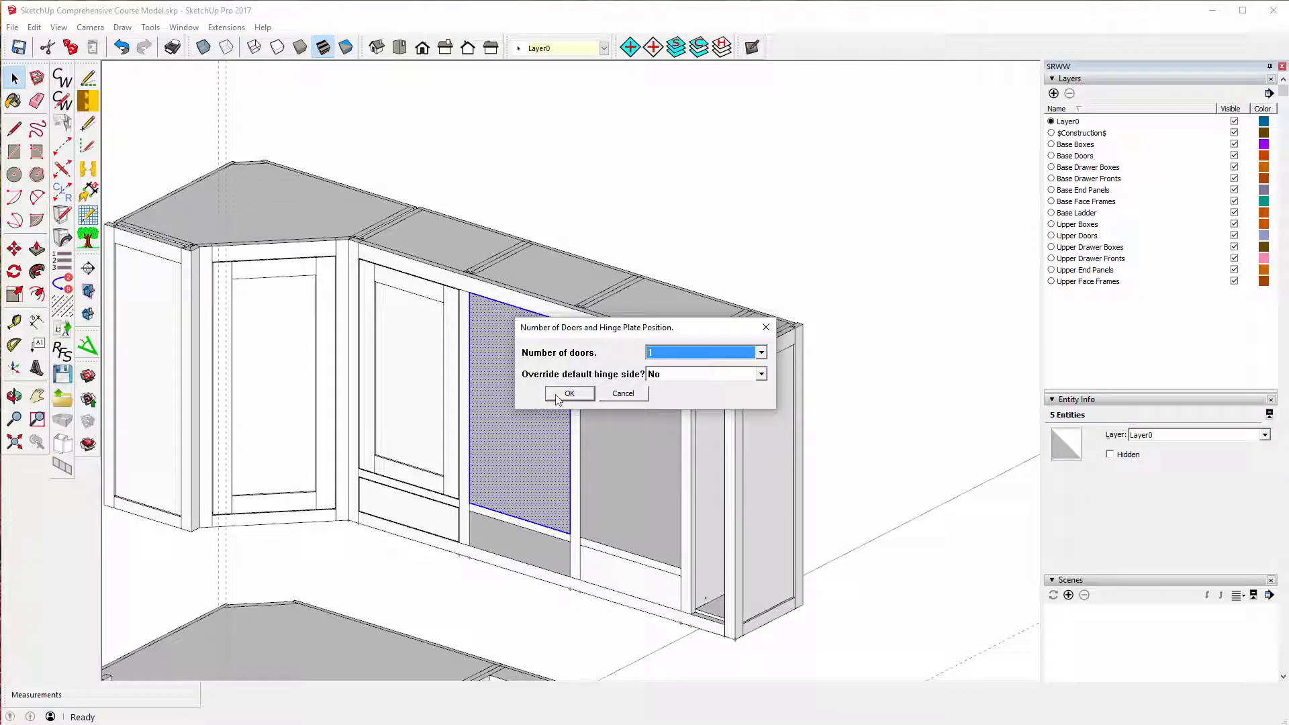
- Add one door with the default hinge side to each of the second and third large rectangles of the divided uppers
click(557, 397)
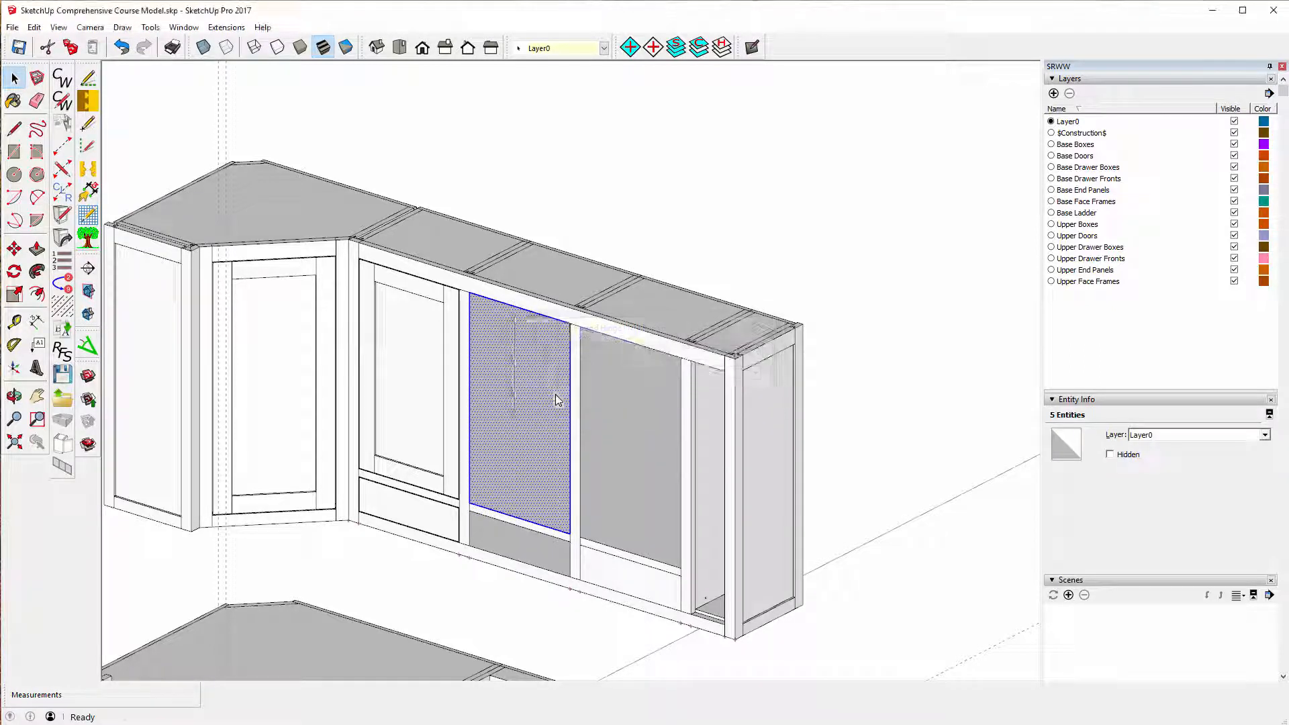
click(610, 427)
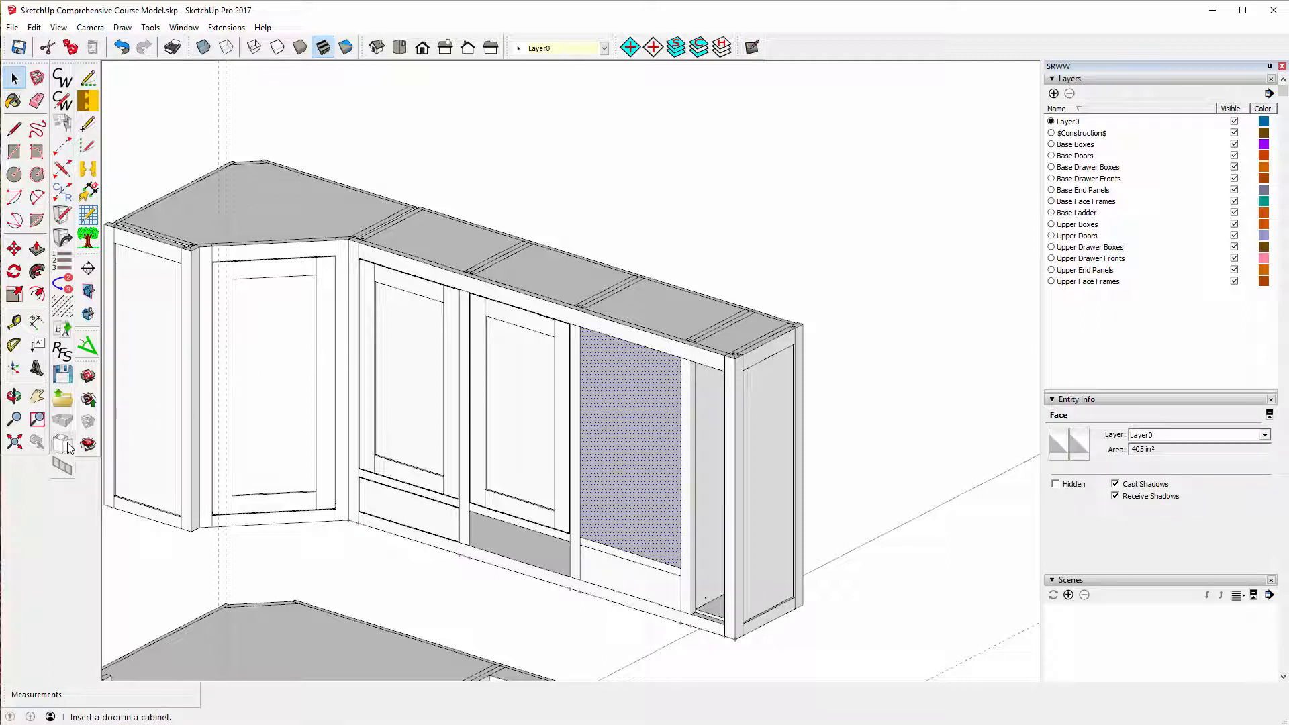
double_click(642, 434)
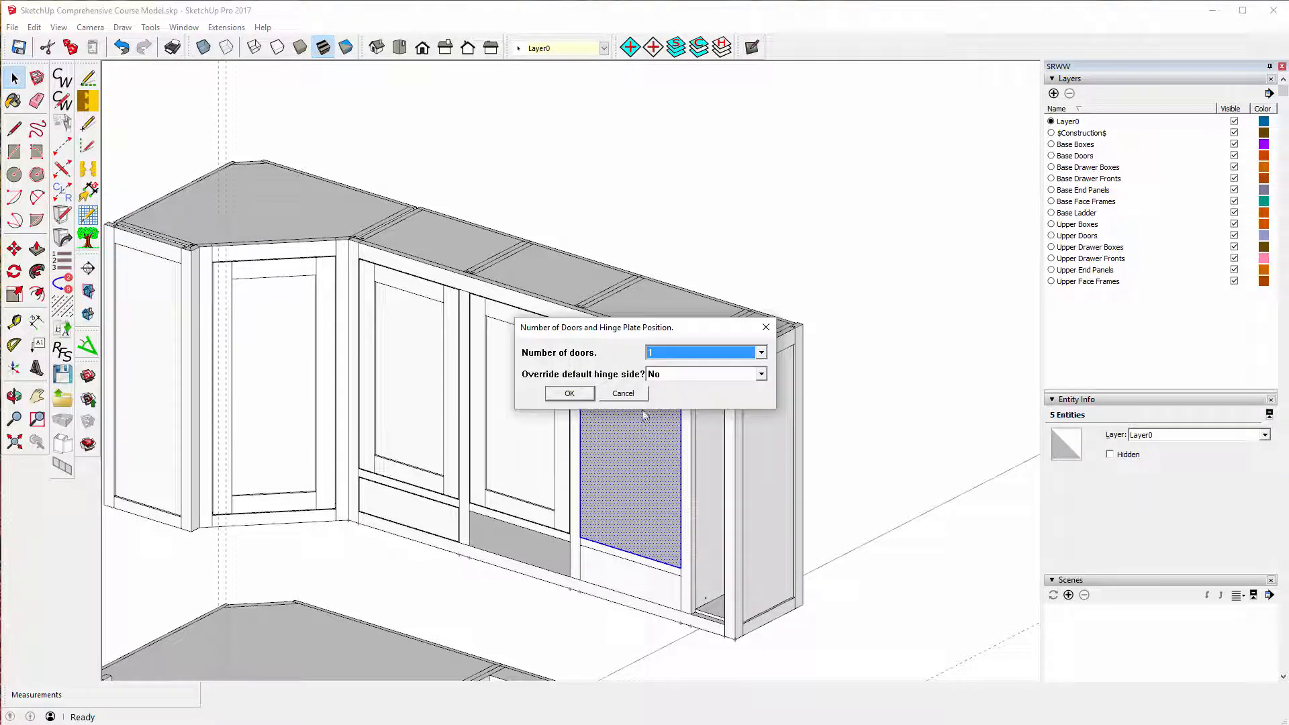
click(570, 396)
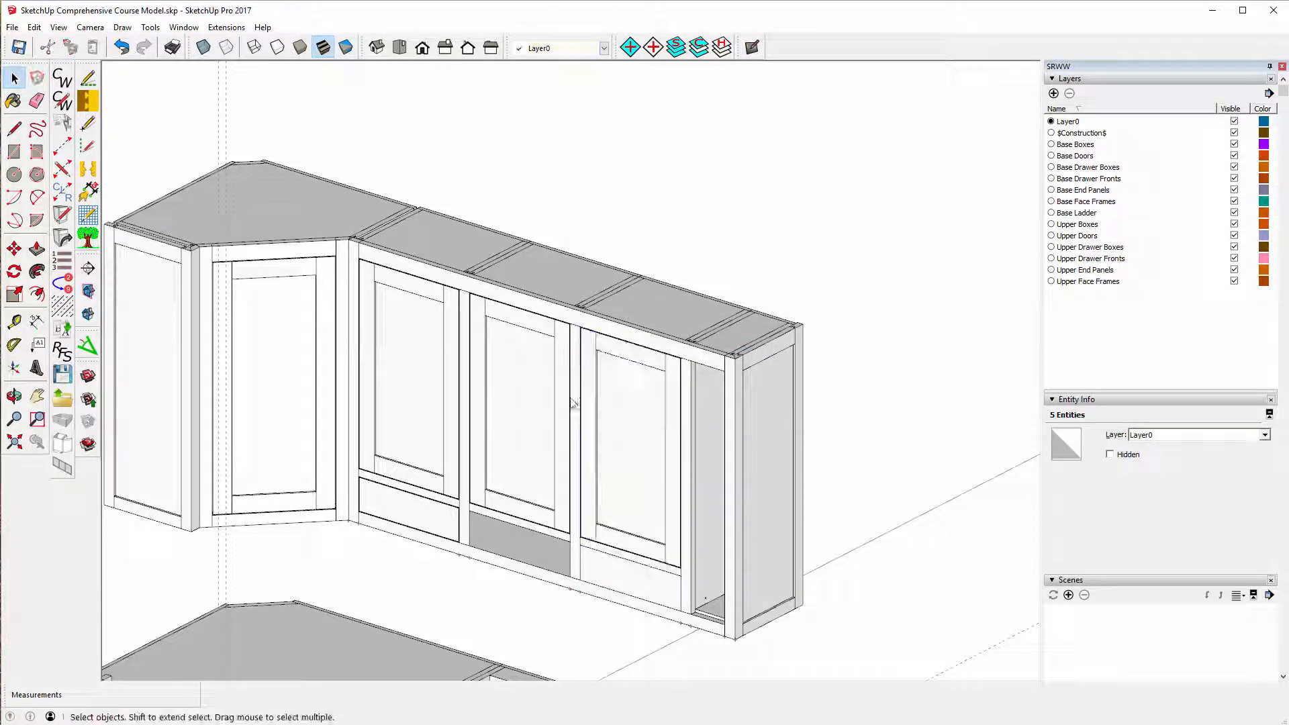
- Add drawers to the two remaining drawer rectangles below the third and second doors
click(617, 578)
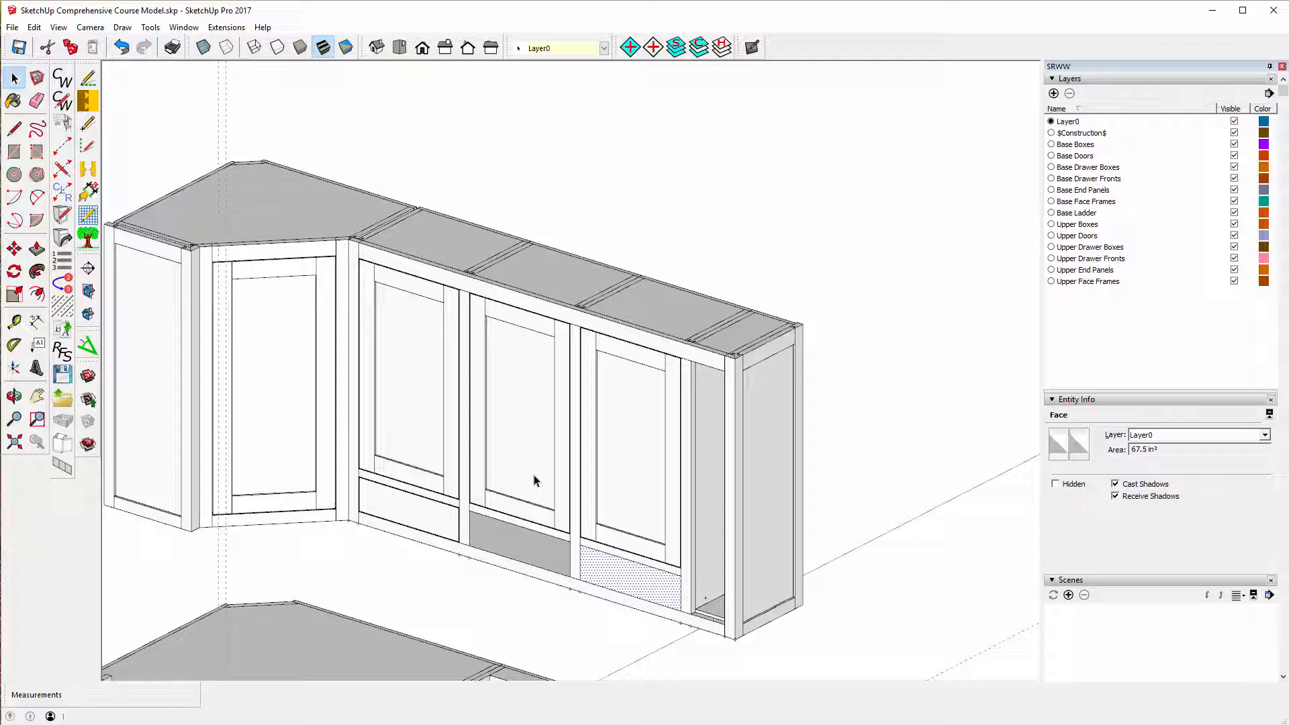
key(Escape)
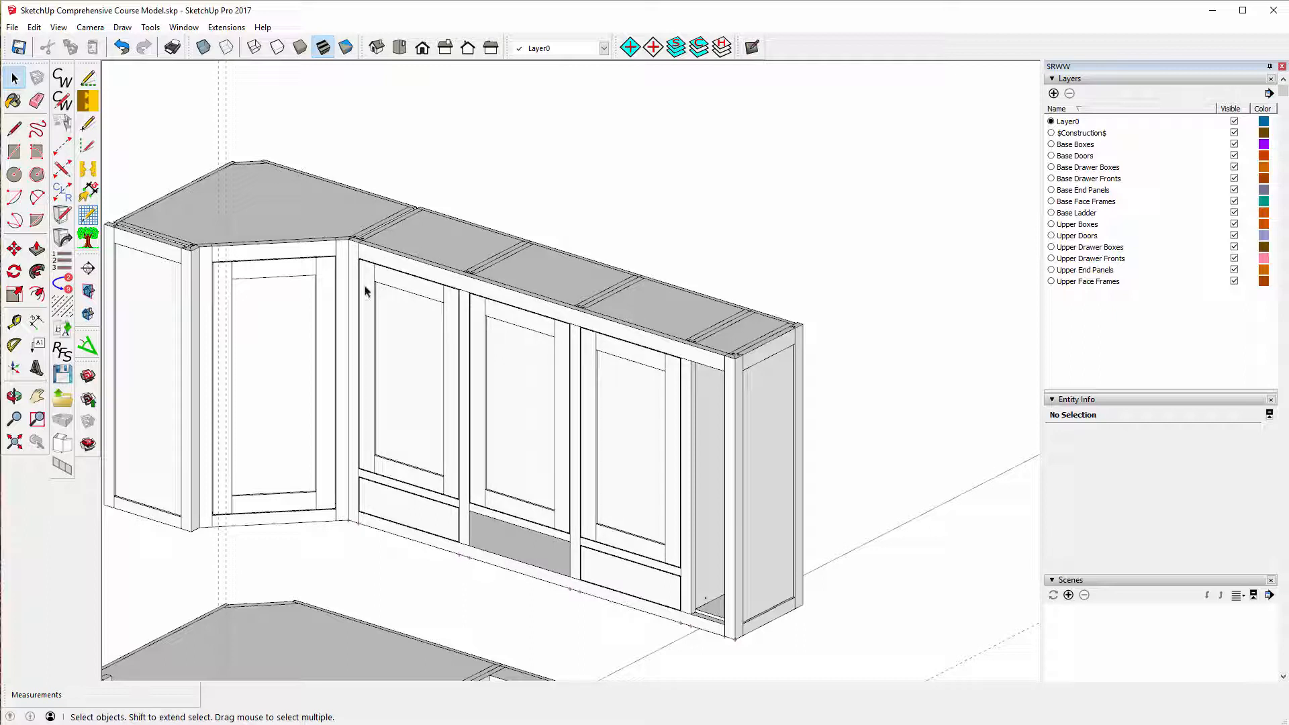
click(533, 549)
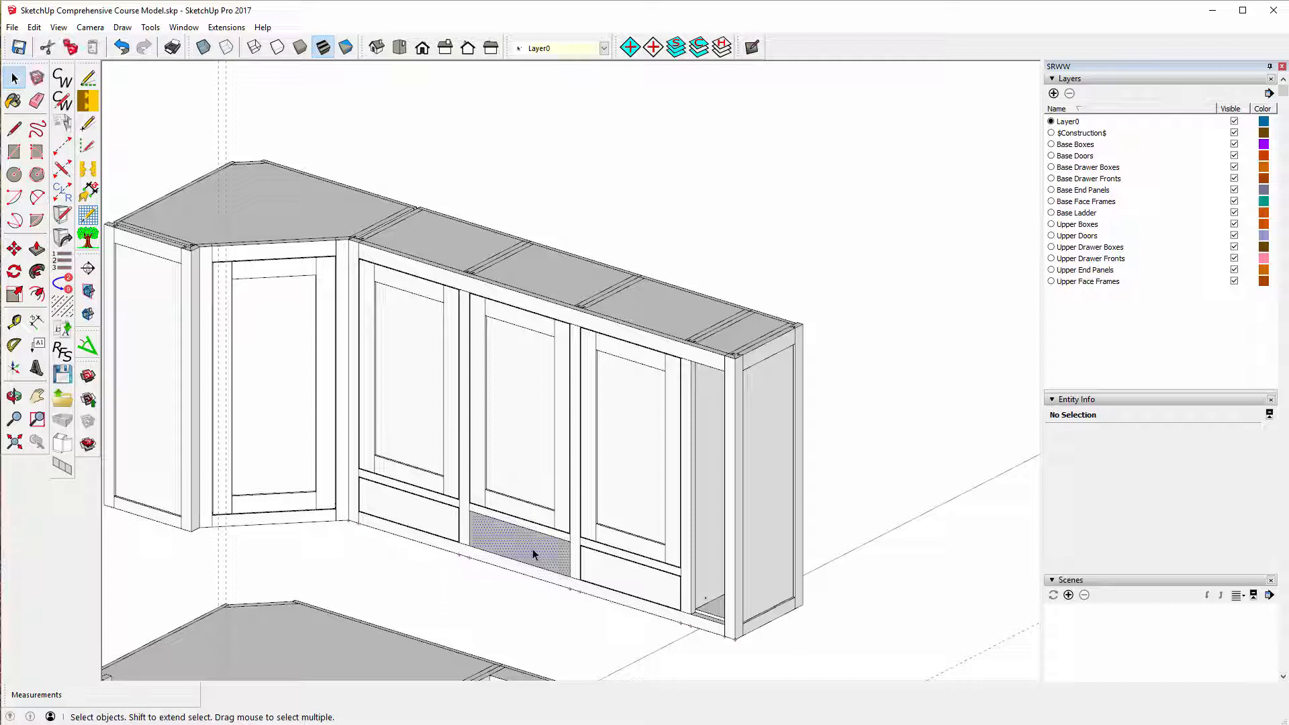
click(60, 423)
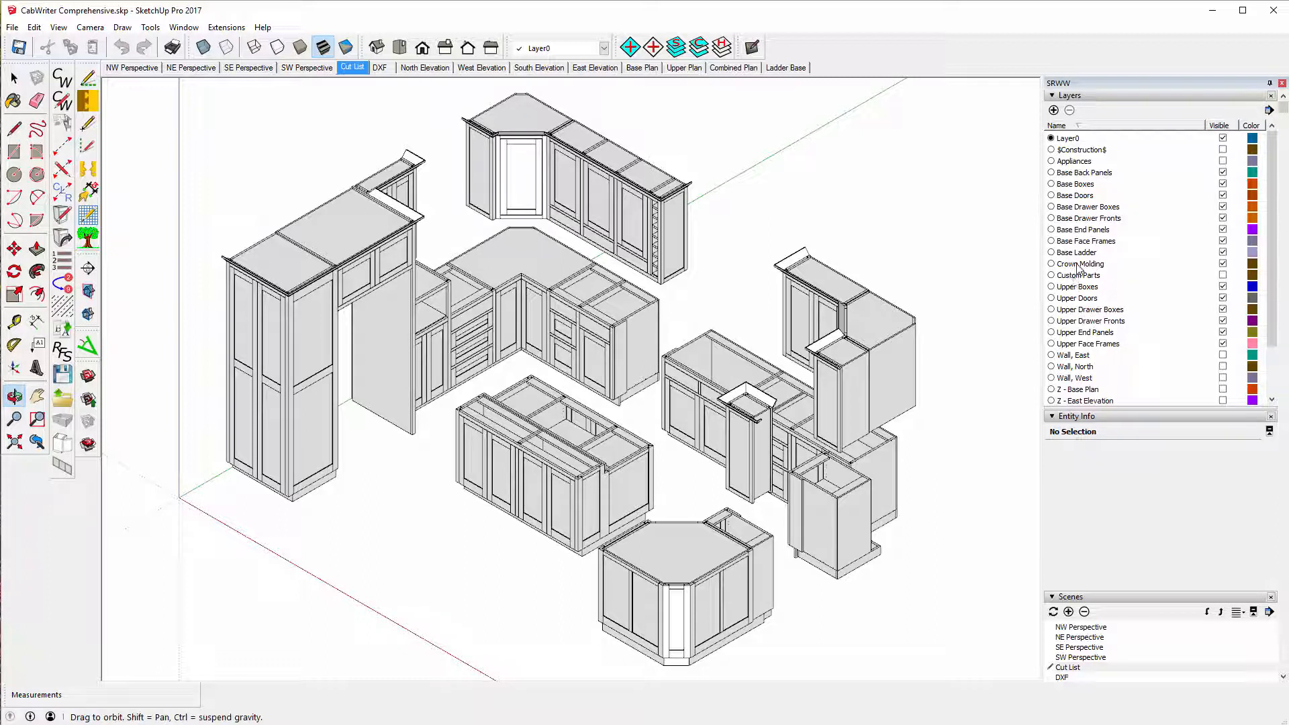
- Hide the Crown Molding layer in the reference model and examine the shelves of the narrow upper cabinet at the end of the run
click(1223, 264)
scroll(611, 168, up, 3)
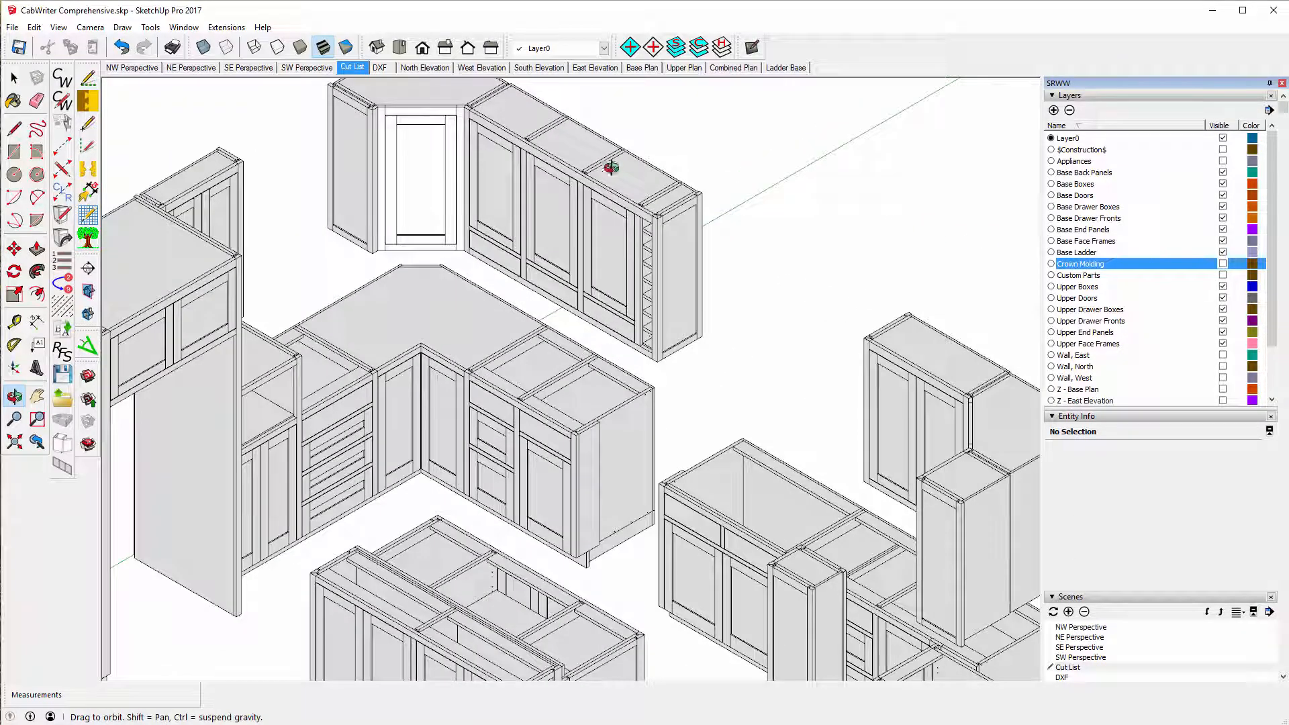
scroll(690, 279, up, 3)
scroll(714, 434, up, 2)
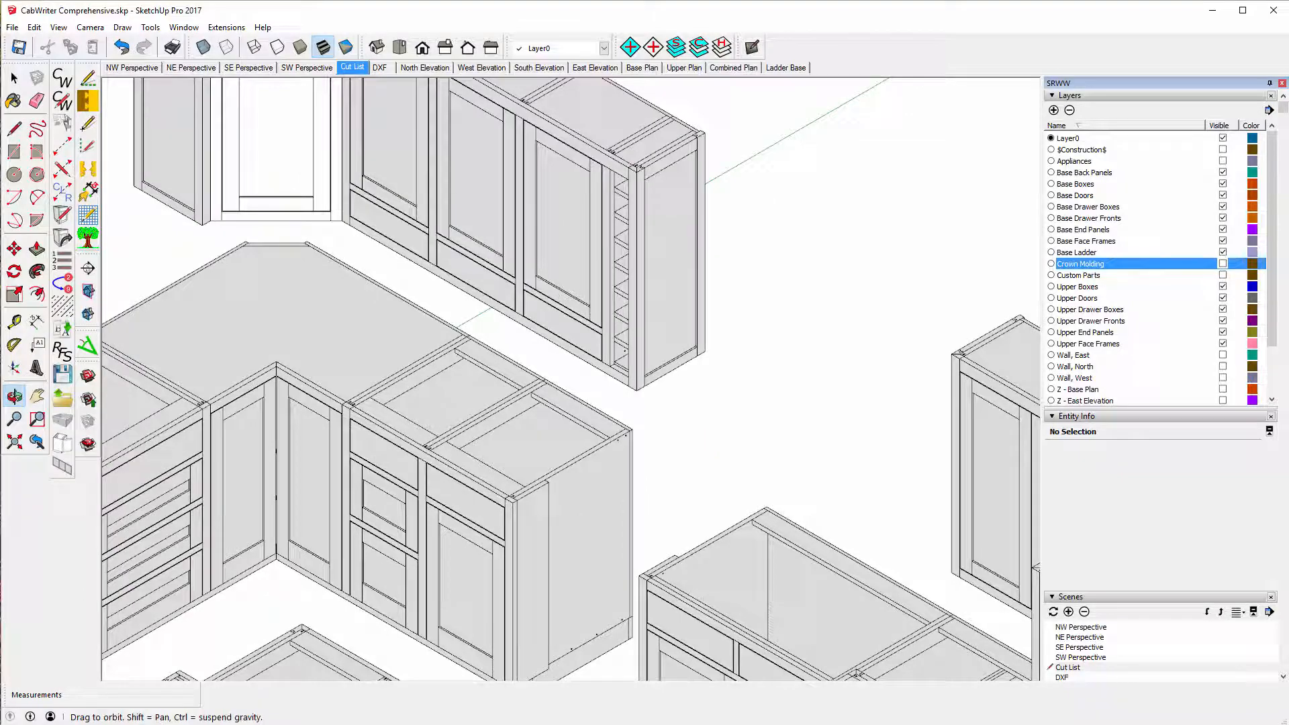
scroll(582, 394, up, 3)
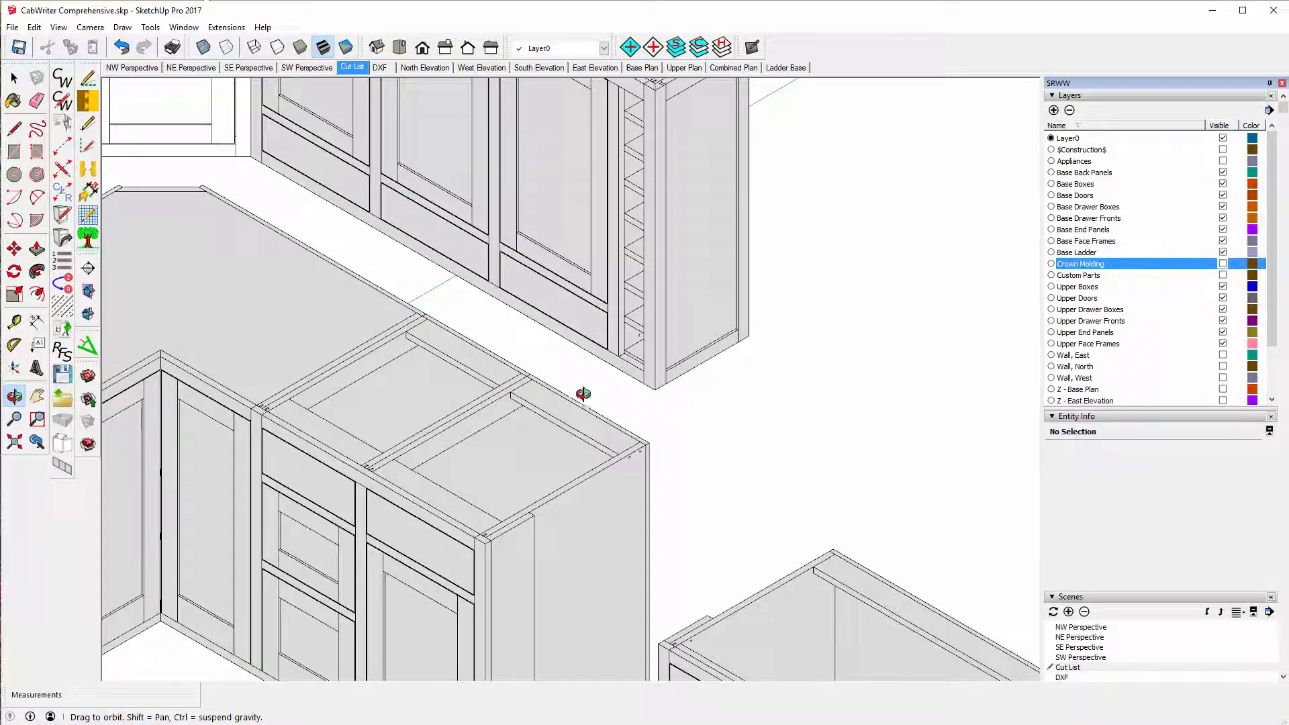
drag(590, 451, 783, 469)
scroll(737, 513, down, 2)
drag(743, 541, 762, 360)
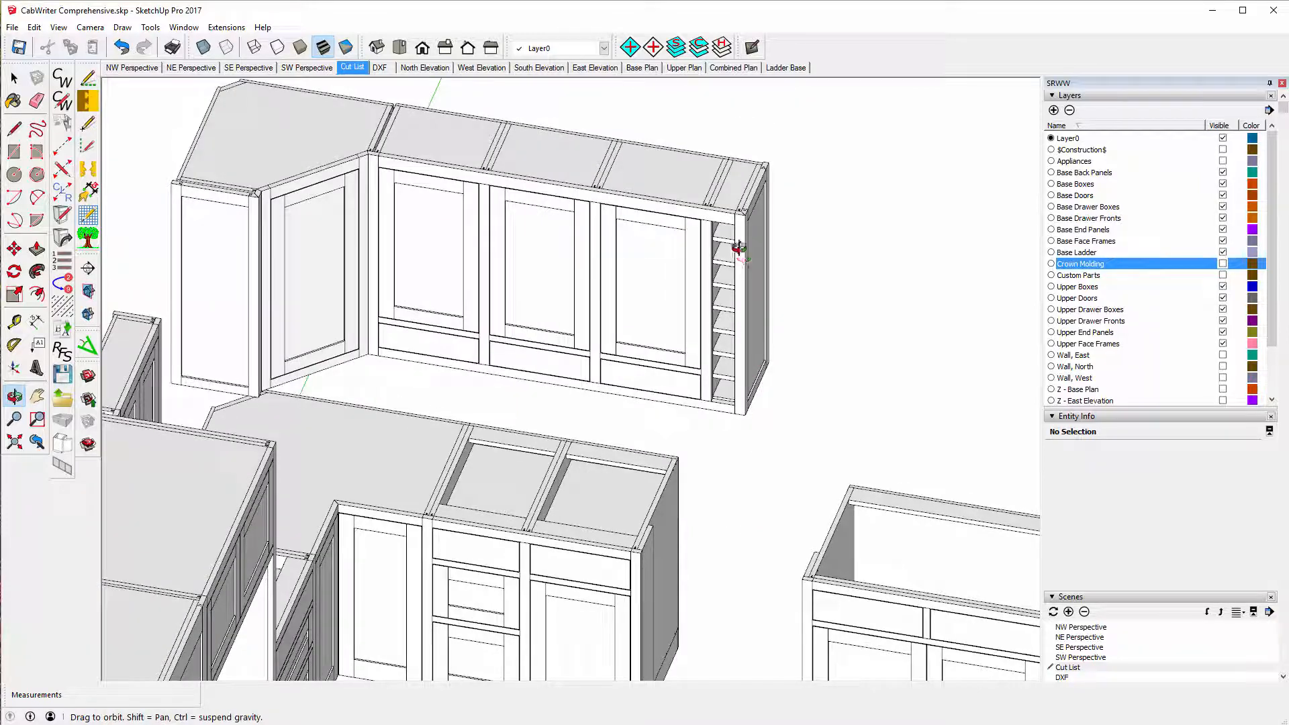
drag(739, 248, 730, 119)
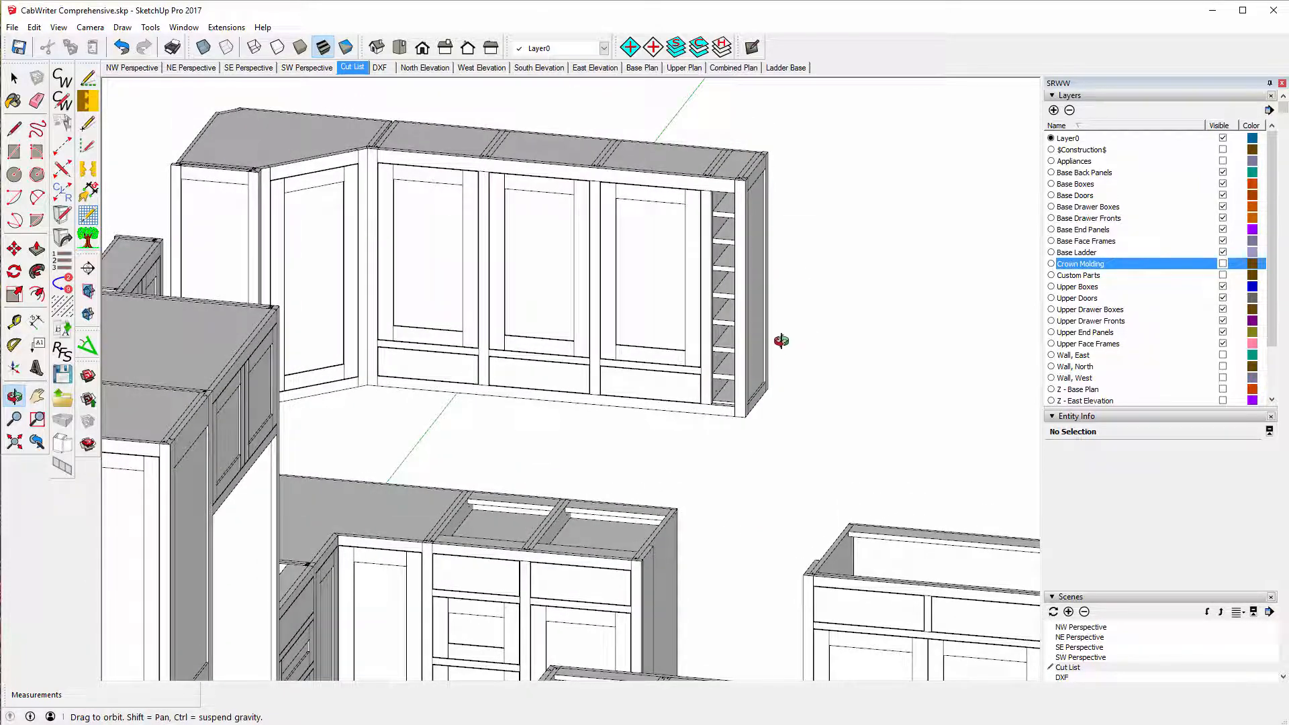
scroll(772, 333, up, 3)
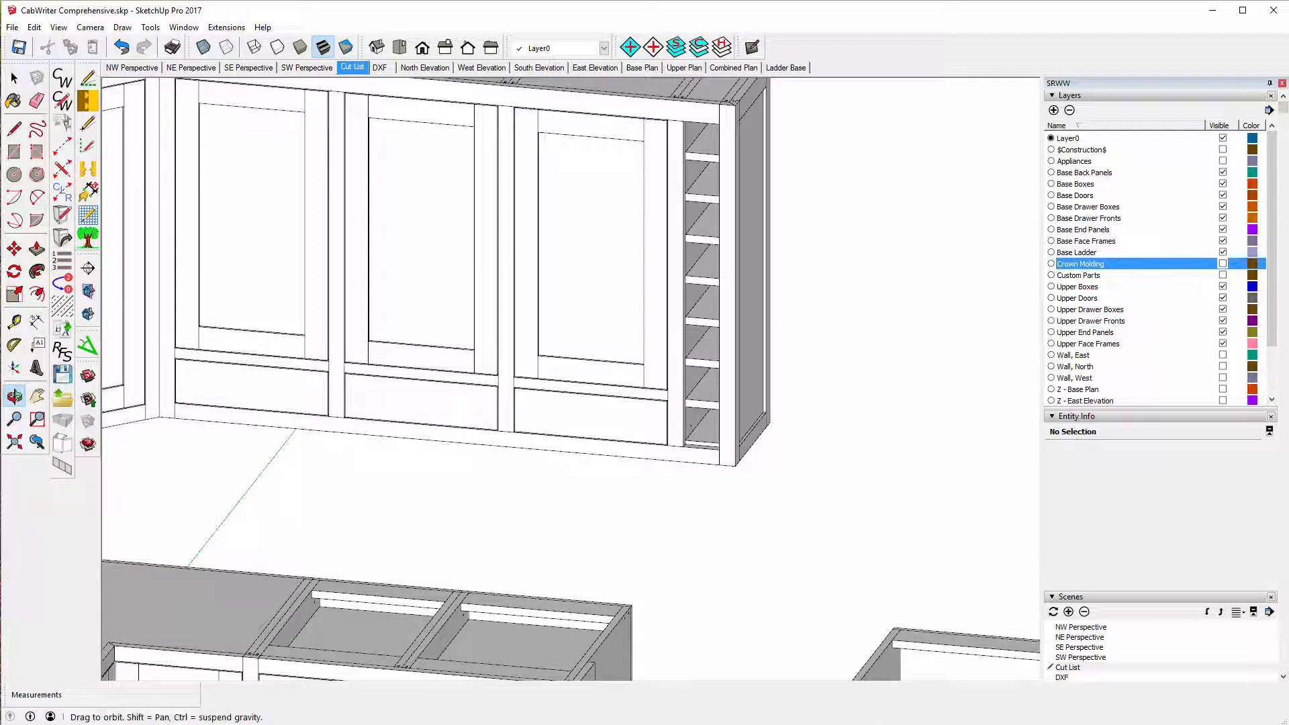
key(space)
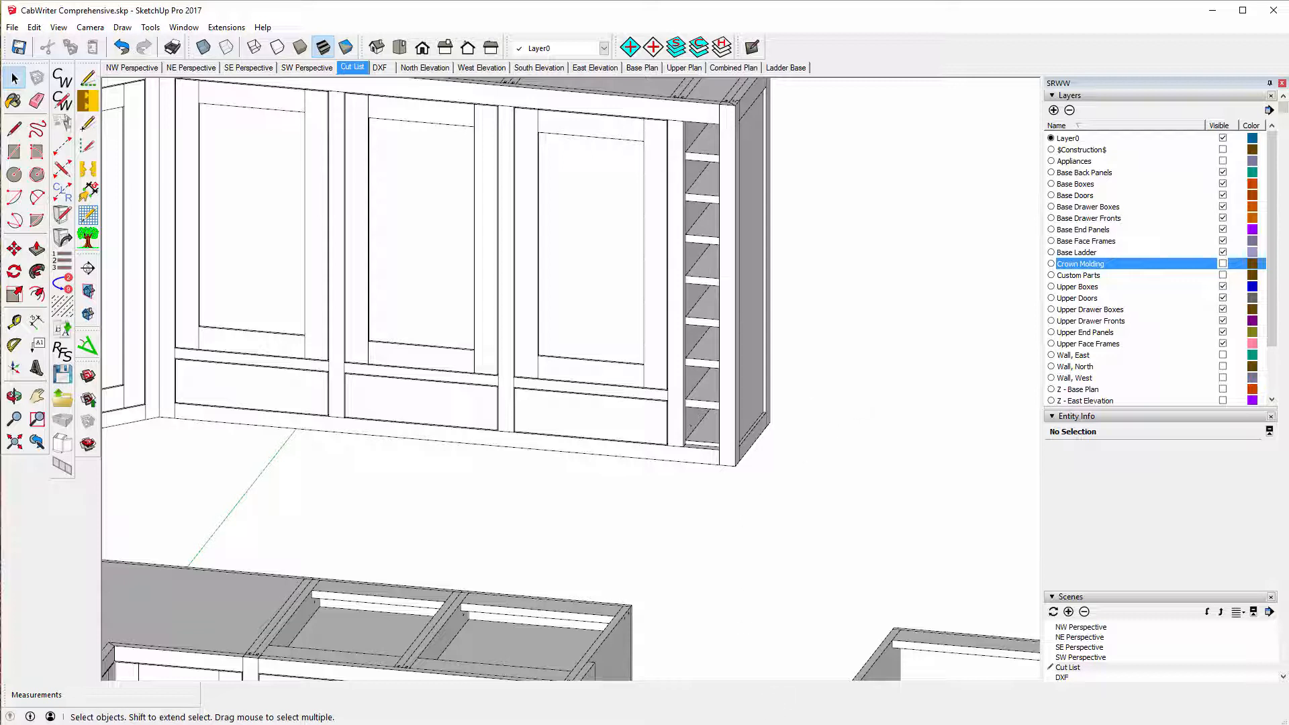
- Switch back to the course model and place a construction point at the rear upper outer corner of the narrow end cabinet's face frame opening
mouse_move(608, 723)
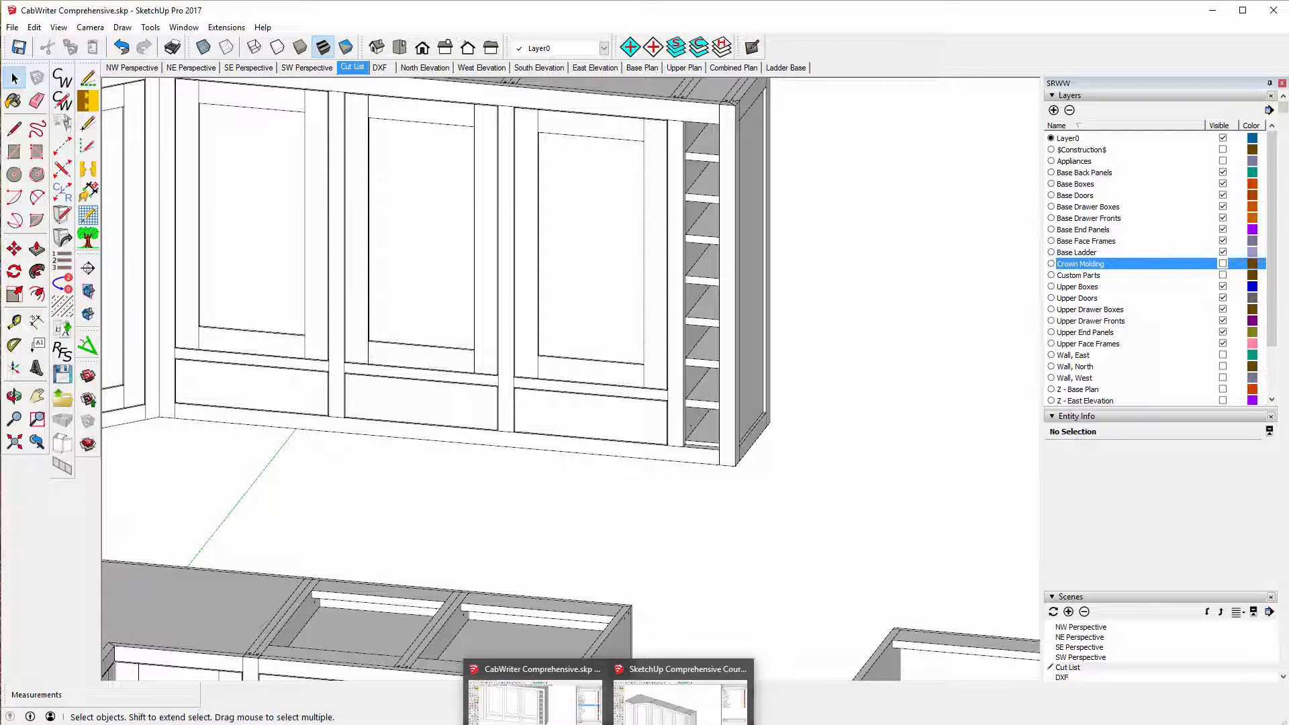
click(679, 702)
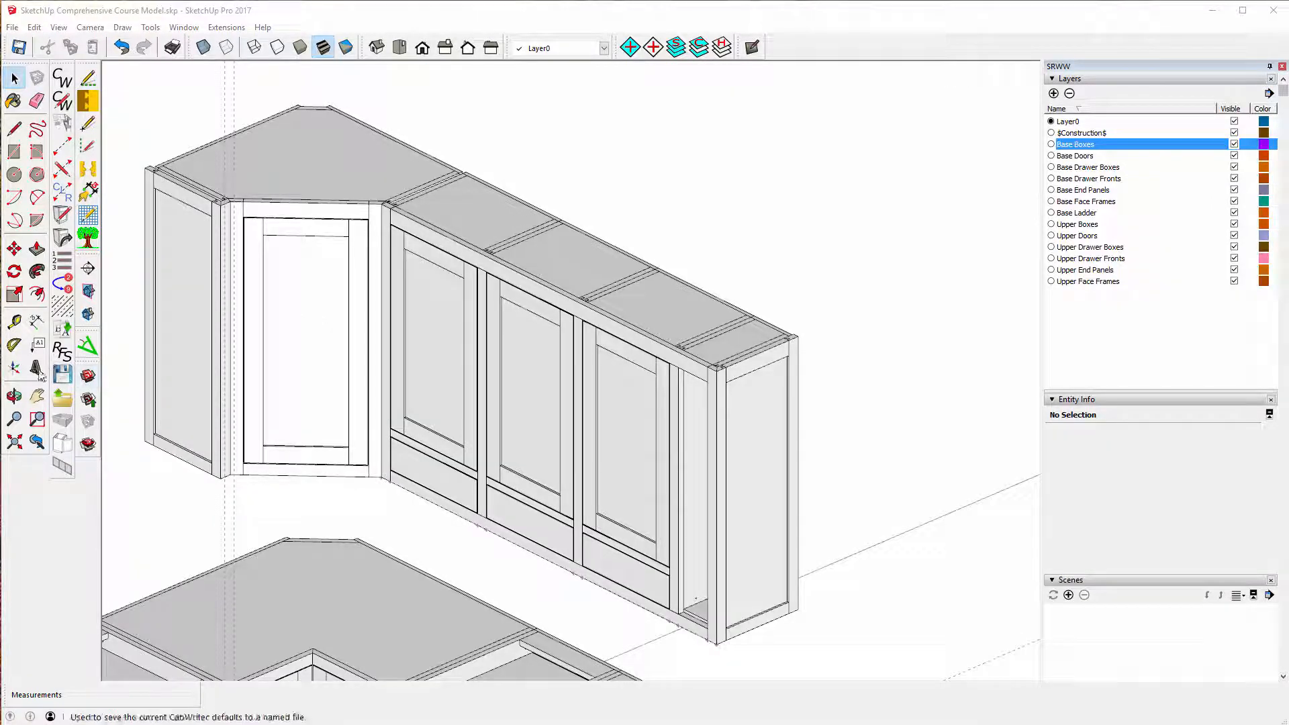
click(14, 396)
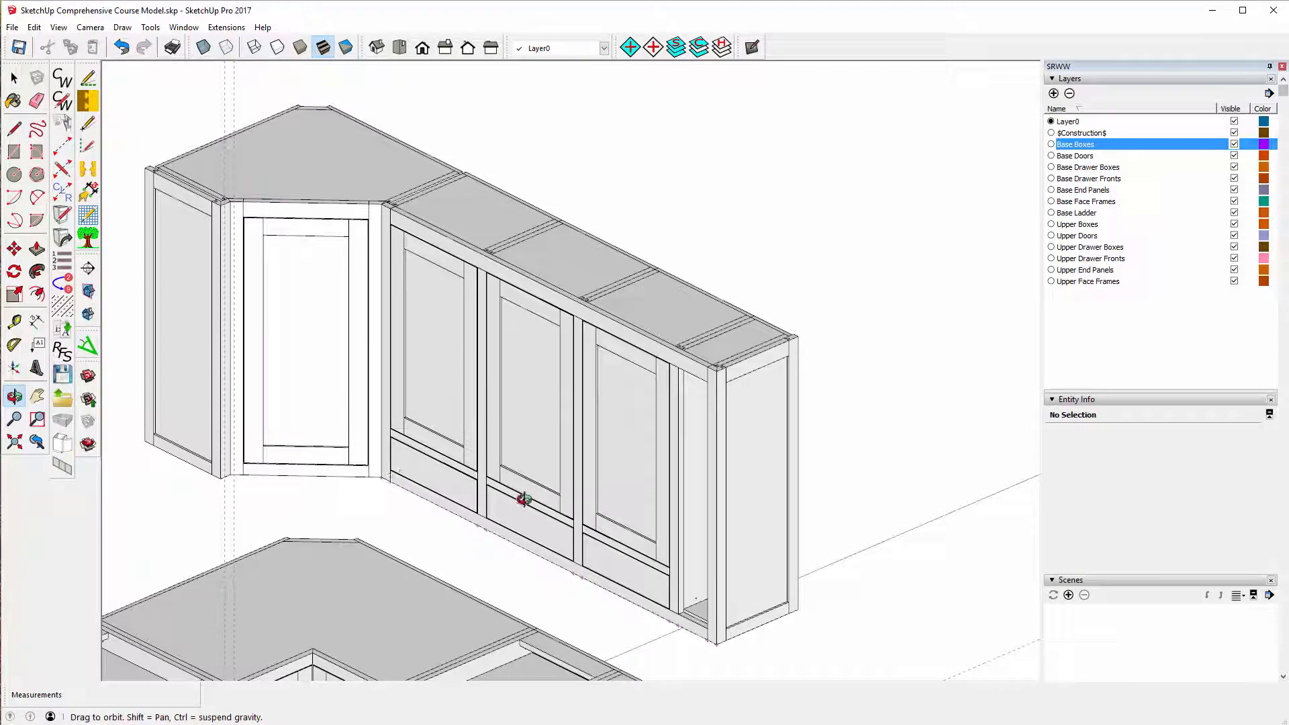
drag(523, 499, 939, 160)
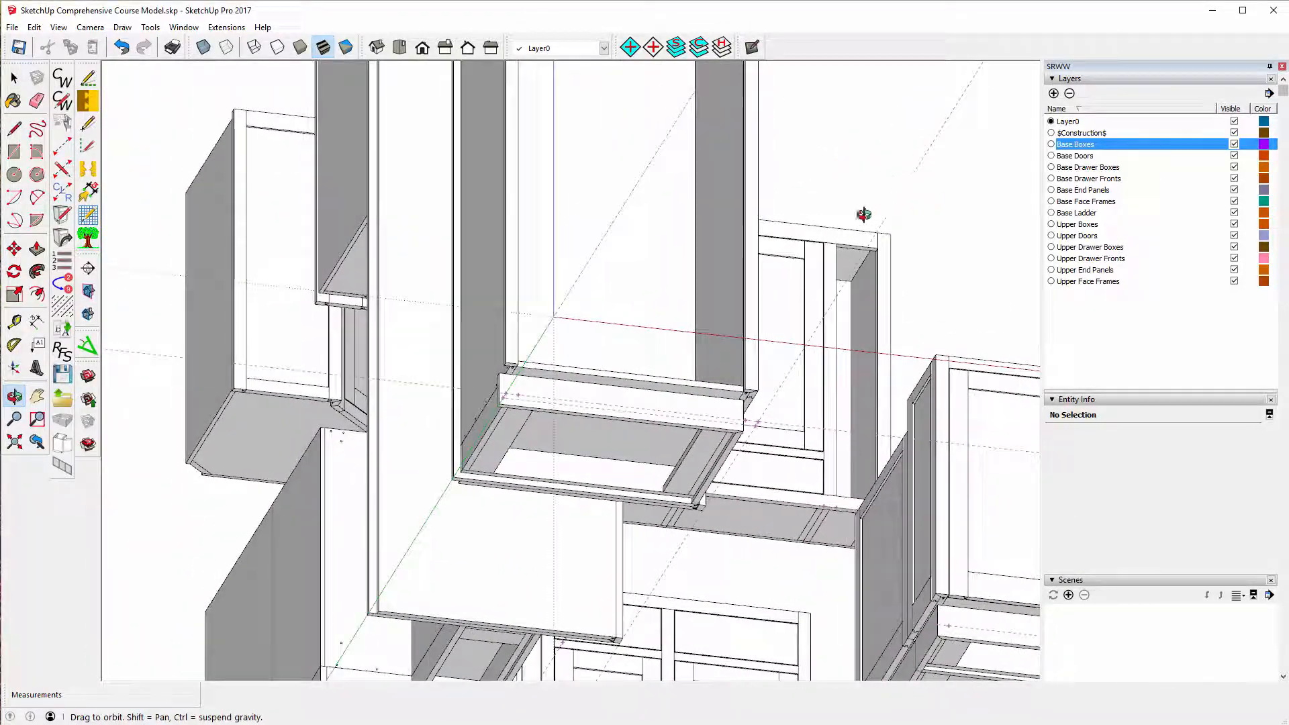
scroll(861, 214, up, 3)
scroll(847, 242, up, 3)
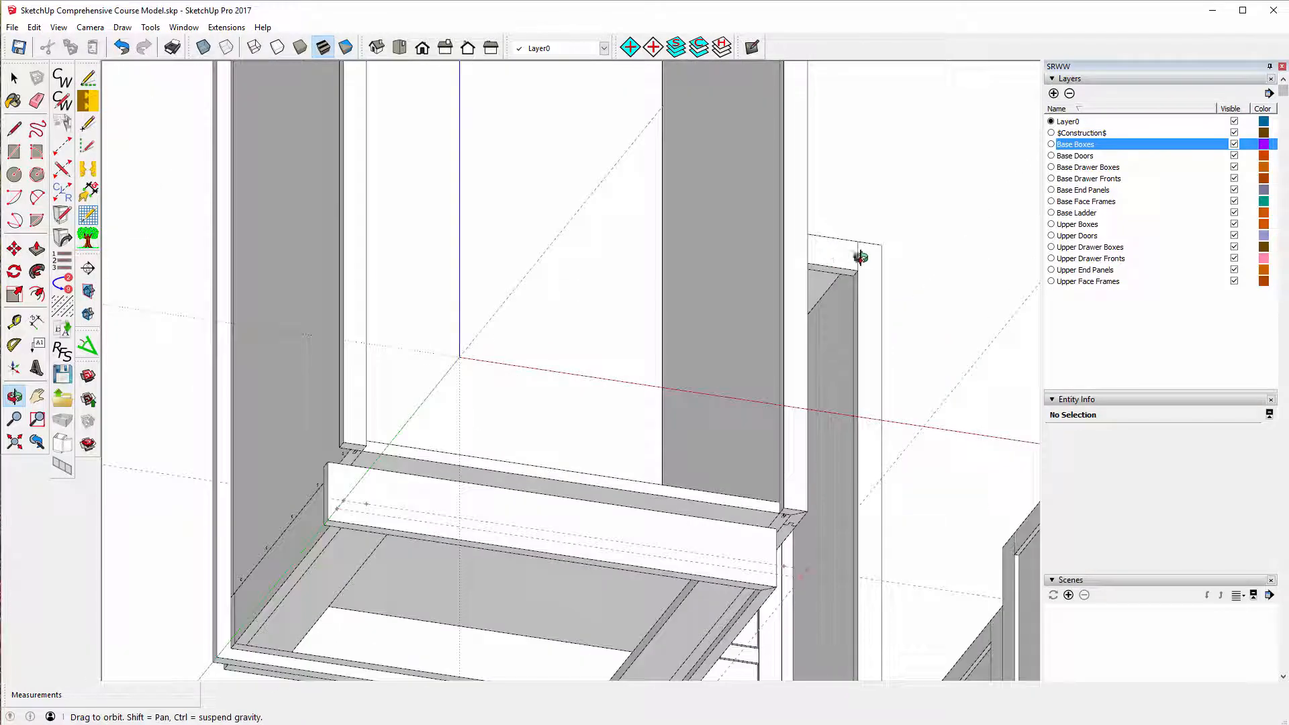
scroll(860, 257, up, 8)
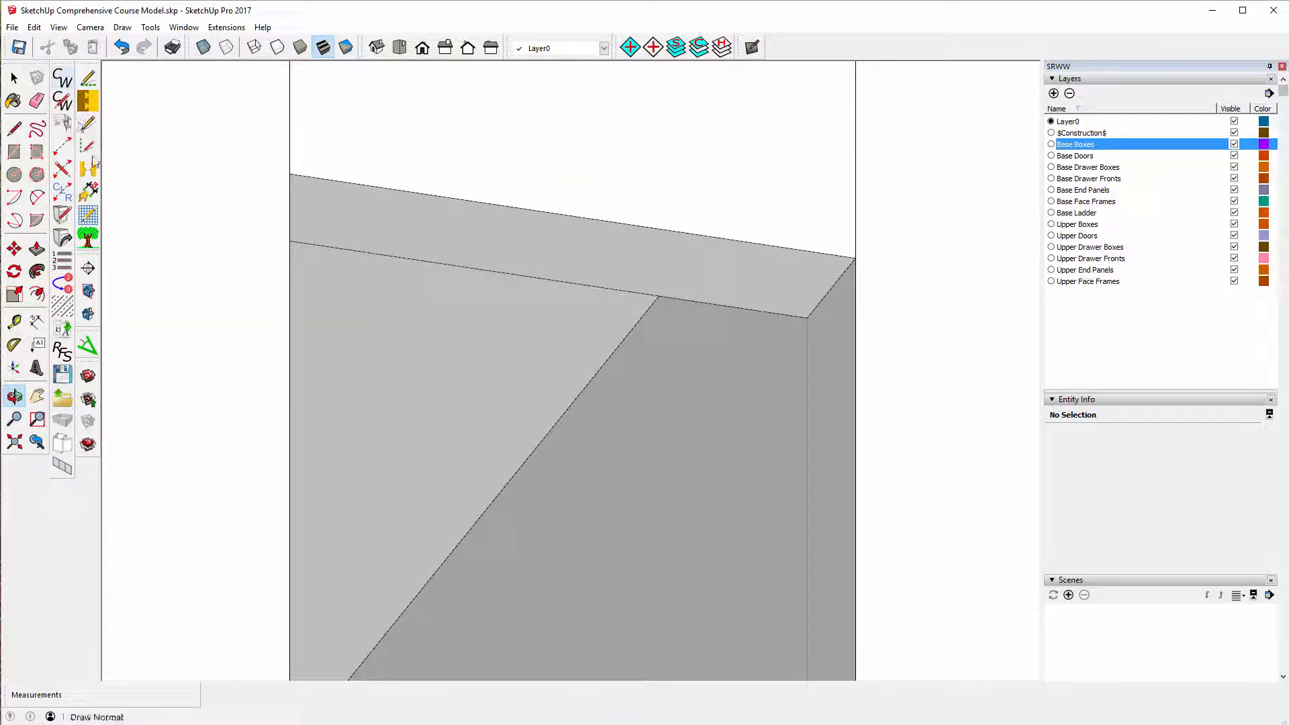
click(86, 127)
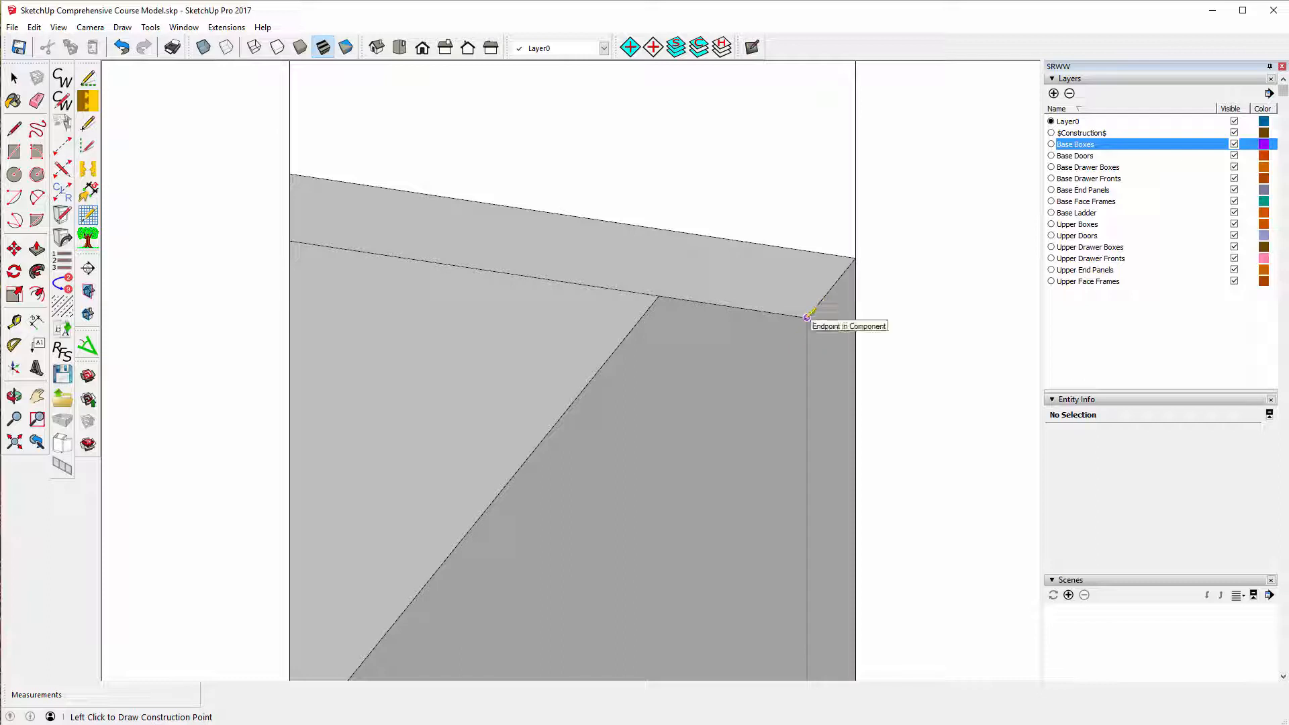
scroll(719, 373, down, 5)
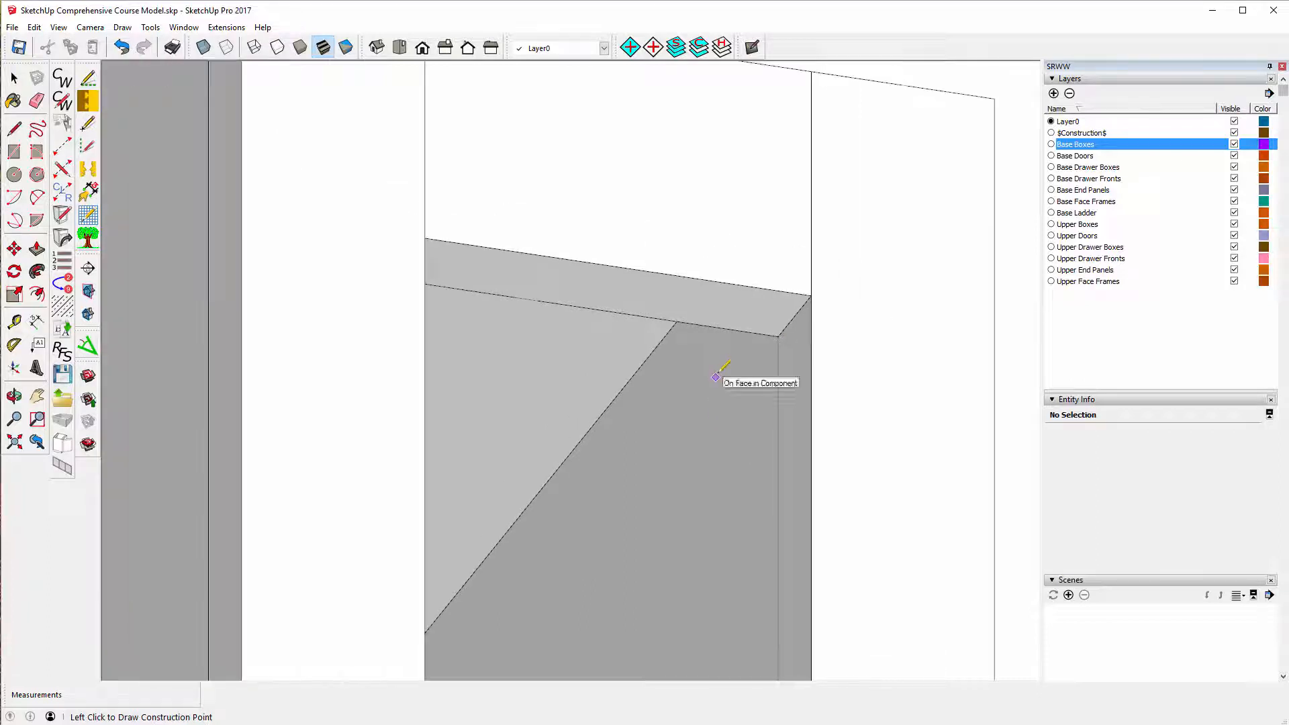
scroll(717, 293, down, 2)
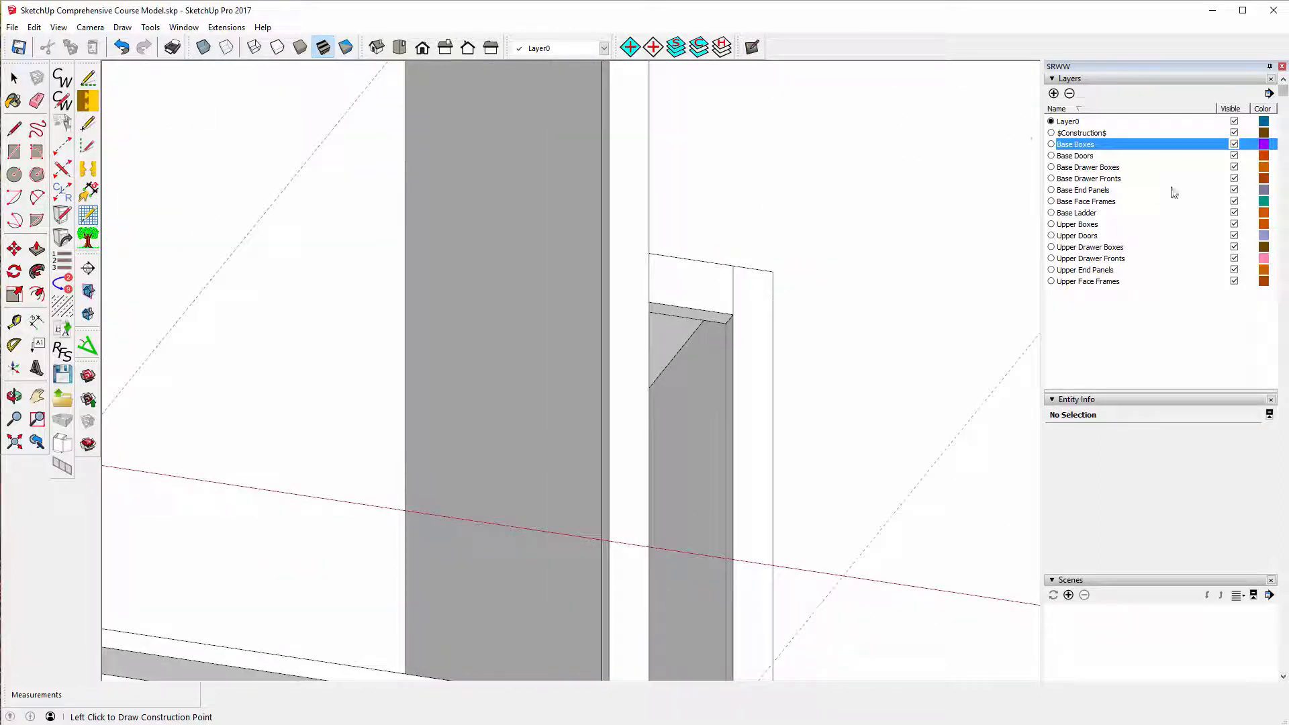
- Hide every layer except Layer0, Upper Boxes and $Construction$
click(721, 48)
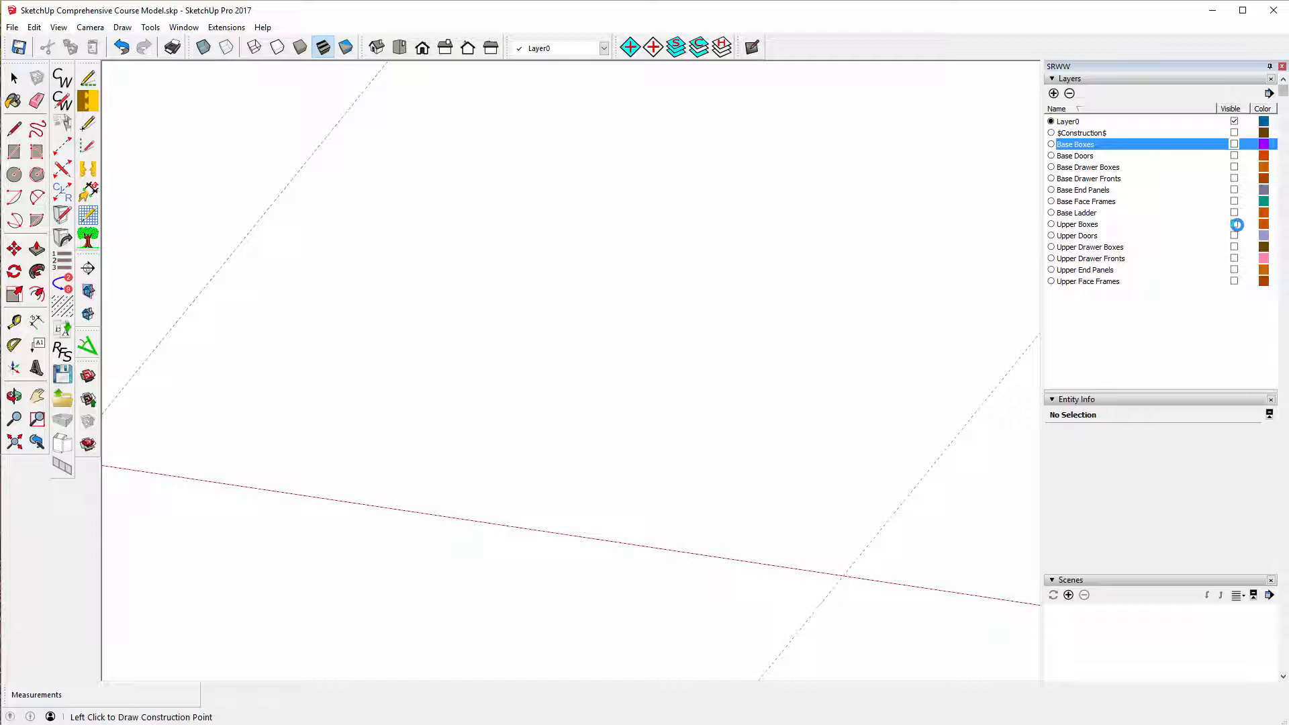
click(1235, 224)
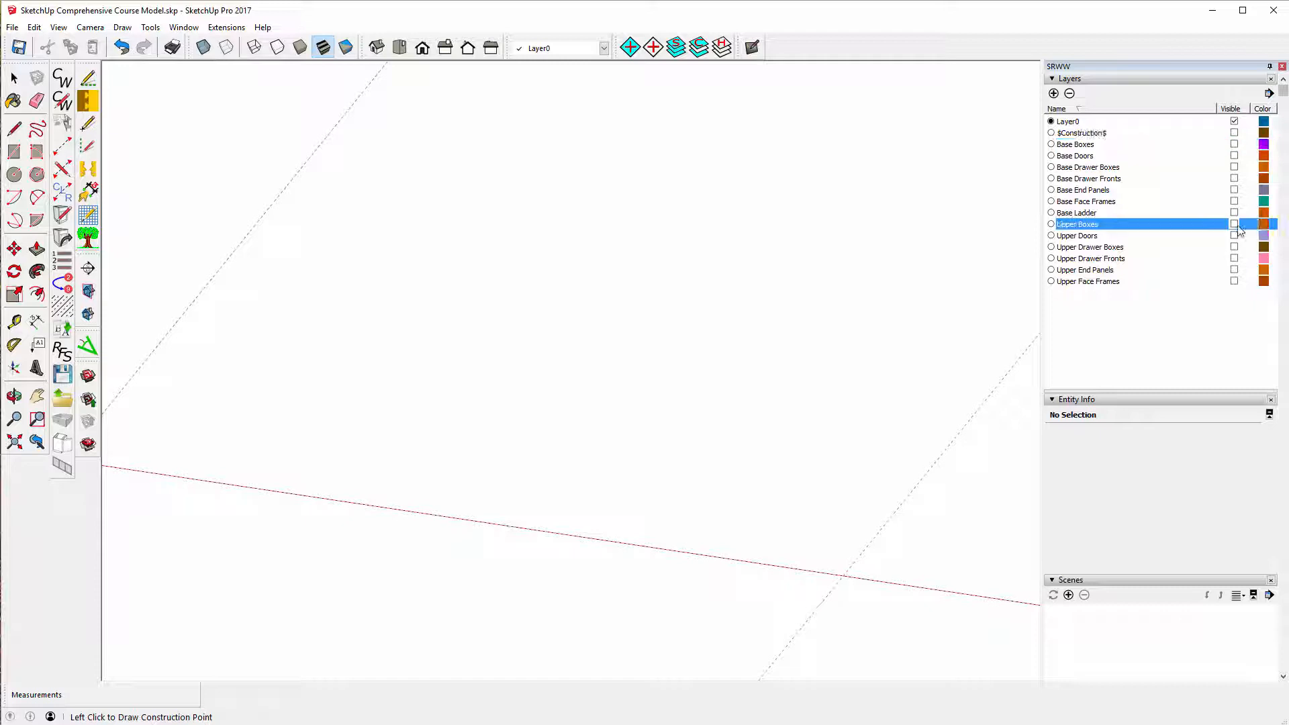
click(1234, 133)
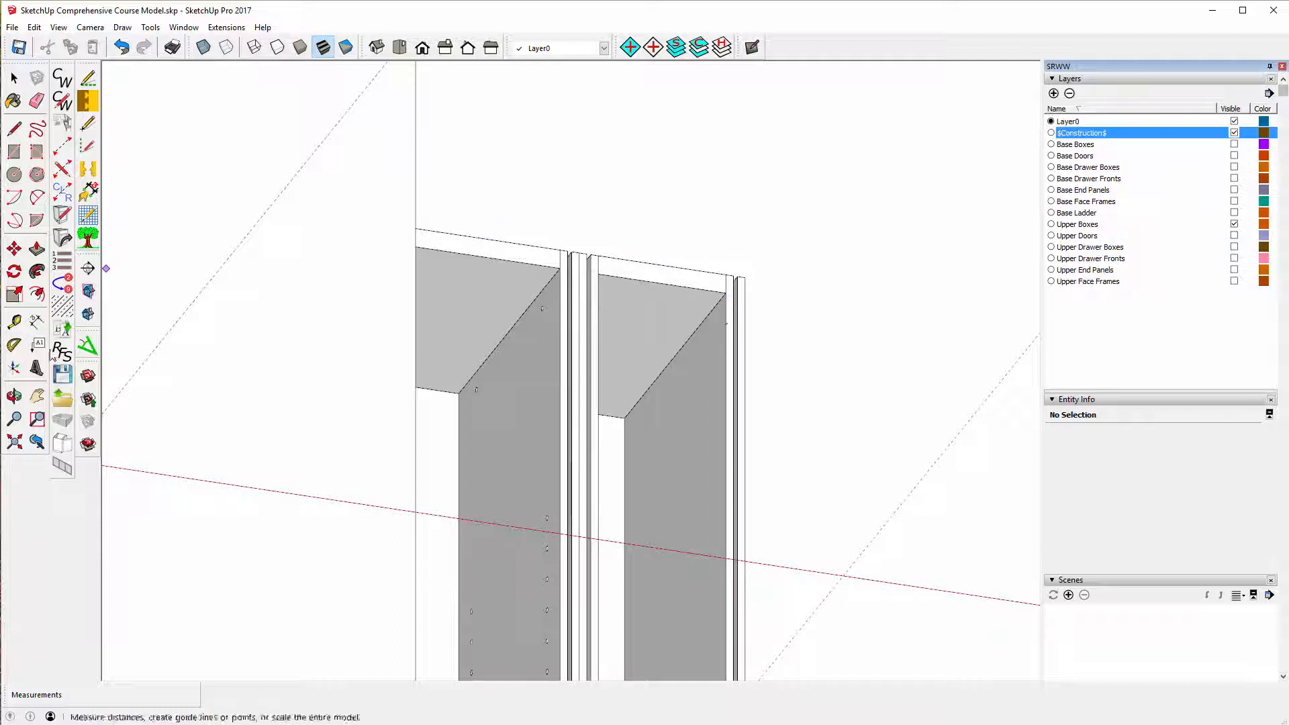
- Draw a 5" by 11 7/16" rectangle over the narrow end cabinet's bottom panel, from the rear inside corner to the opposite front corner
click(14, 396)
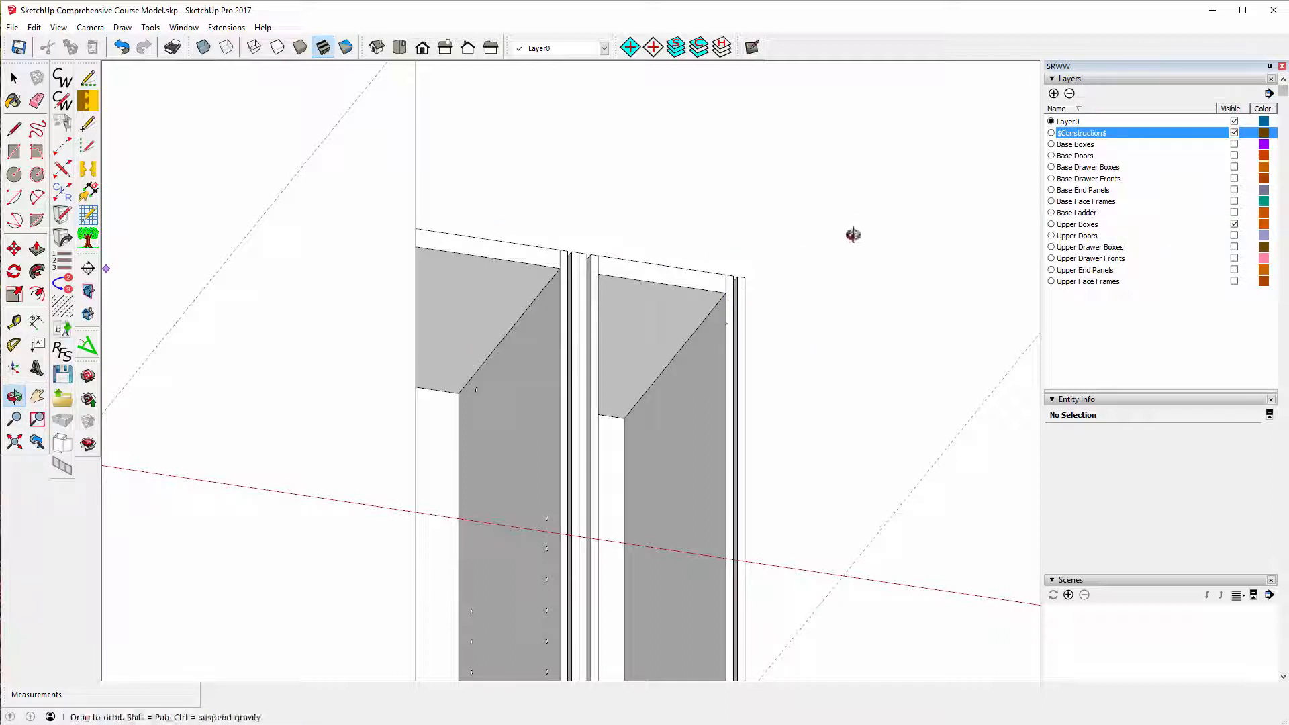
drag(851, 233, 651, 573)
scroll(585, 215, down, 5)
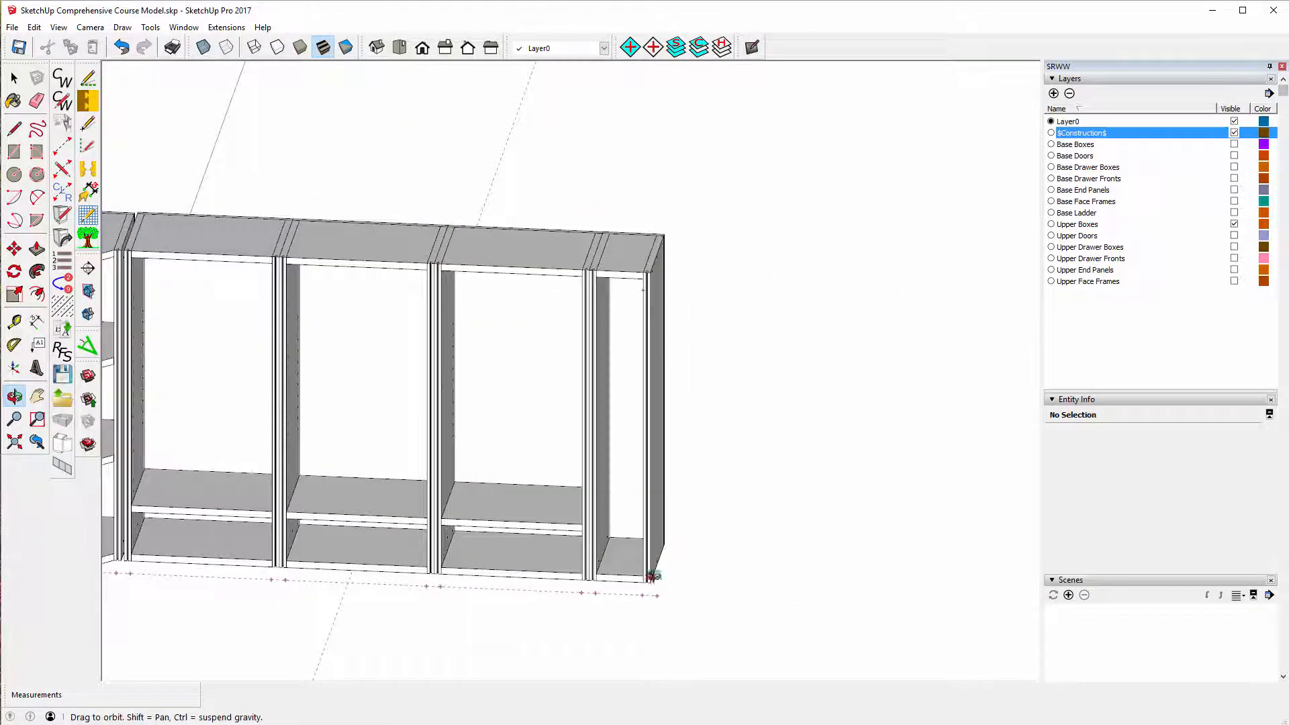
scroll(622, 570, up, 5)
scroll(622, 570, up, 4)
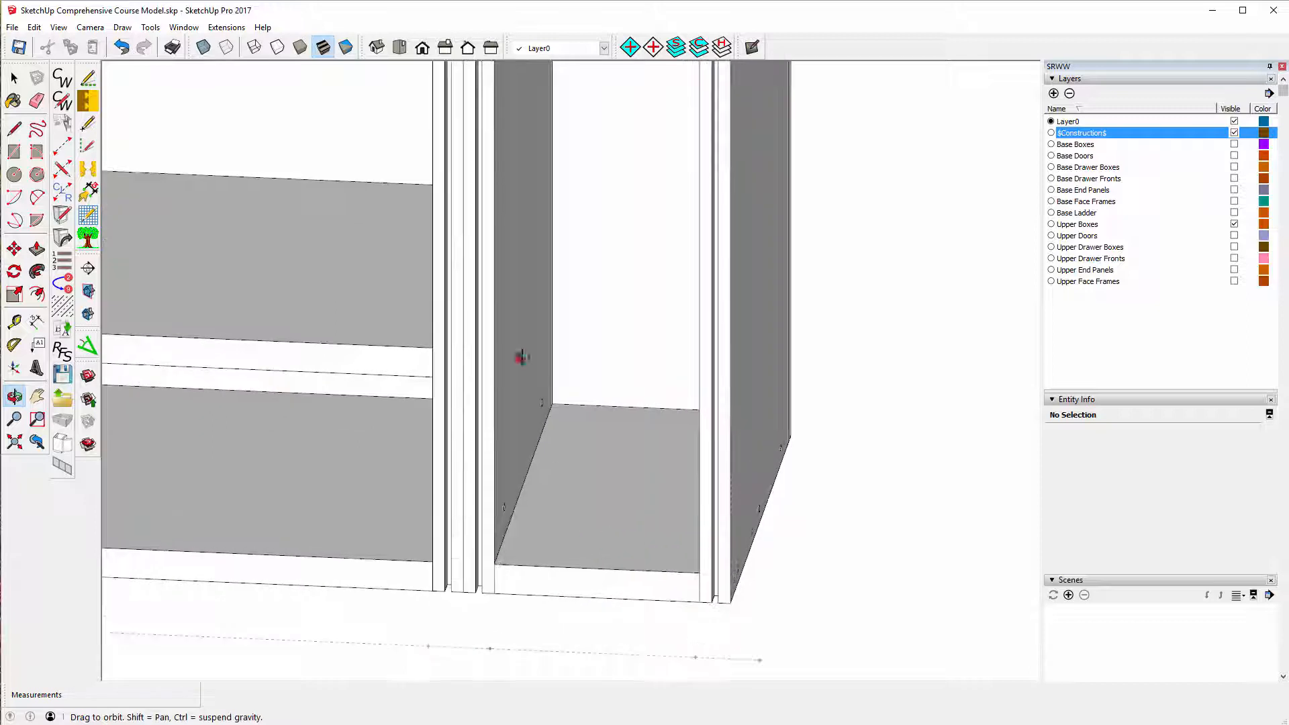
click(14, 151)
click(552, 403)
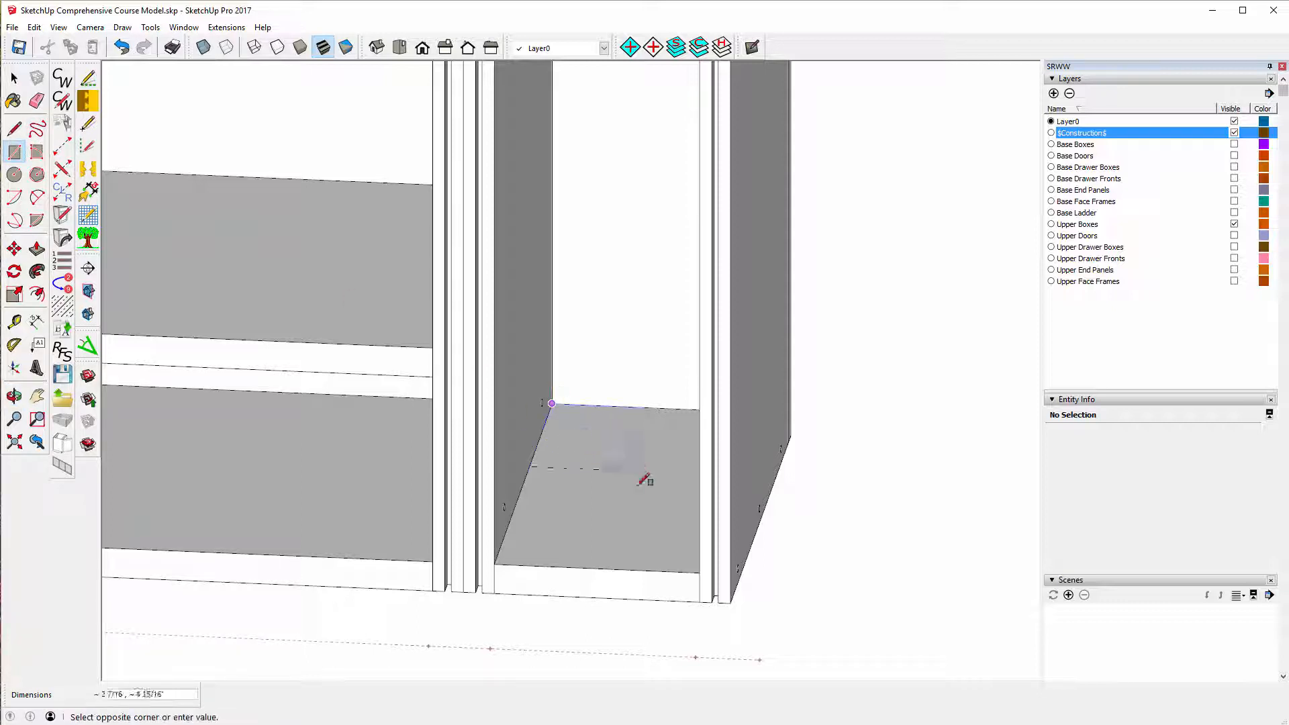
click(704, 571)
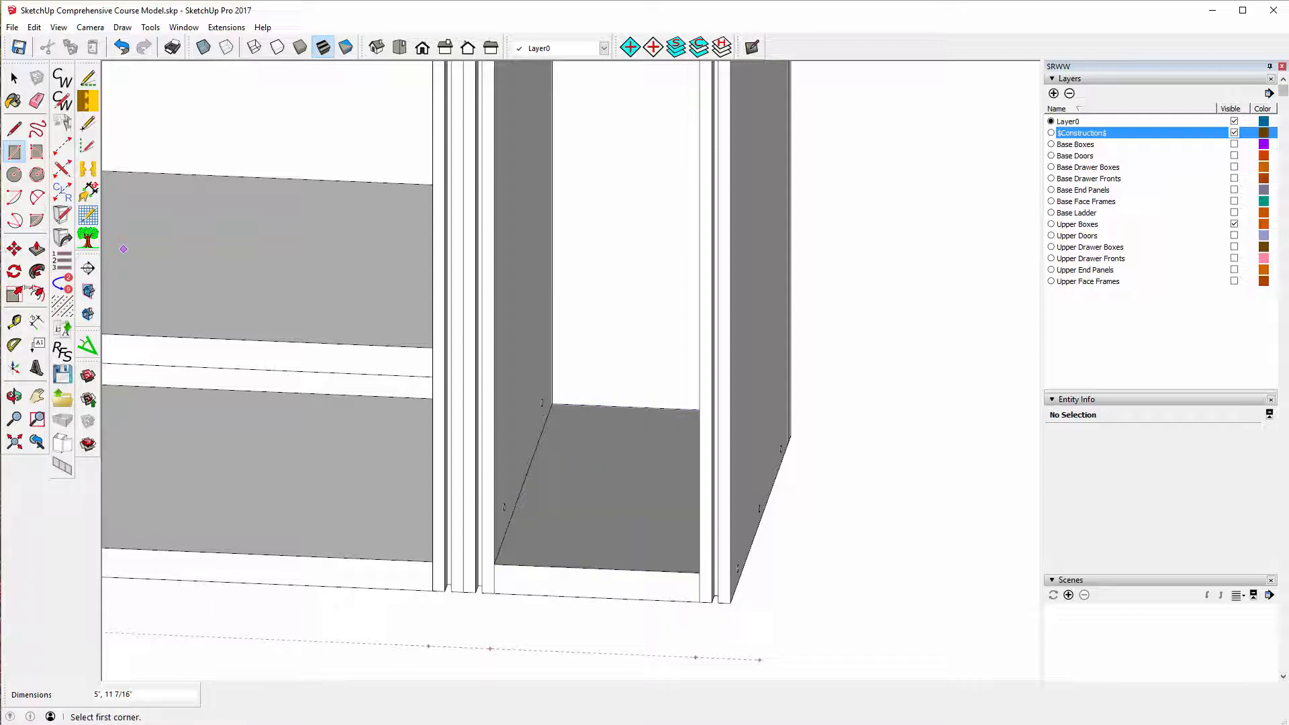
- Push/Pull the rectangle on the narrow cabinet's bottom upward by 3/4" to form a shelf
click(36, 249)
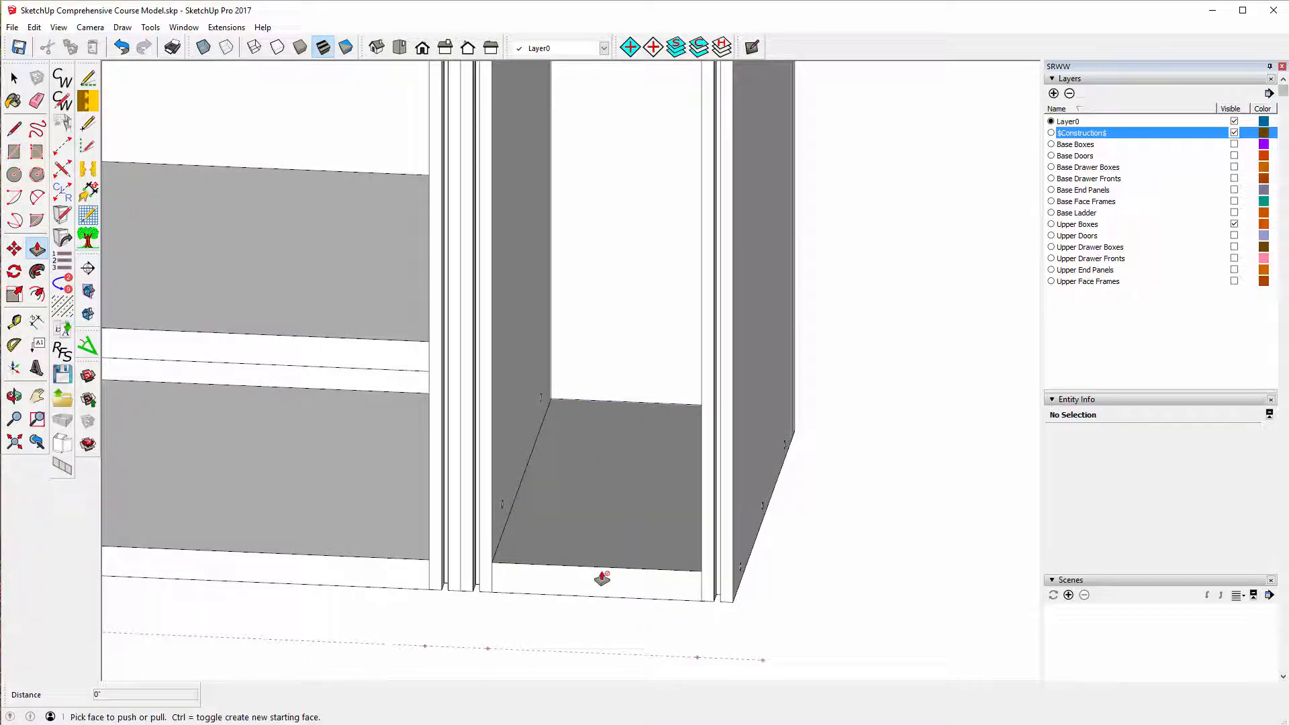
click(592, 540)
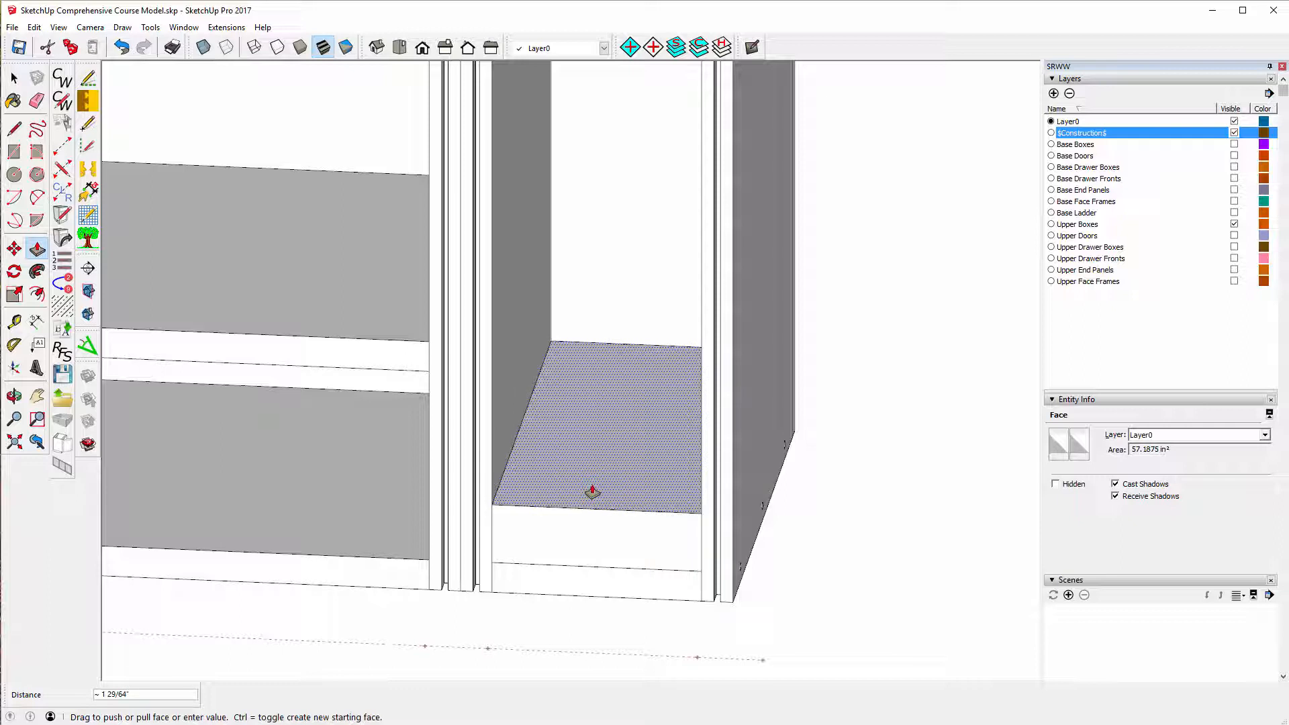
text(.75)
key(Return)
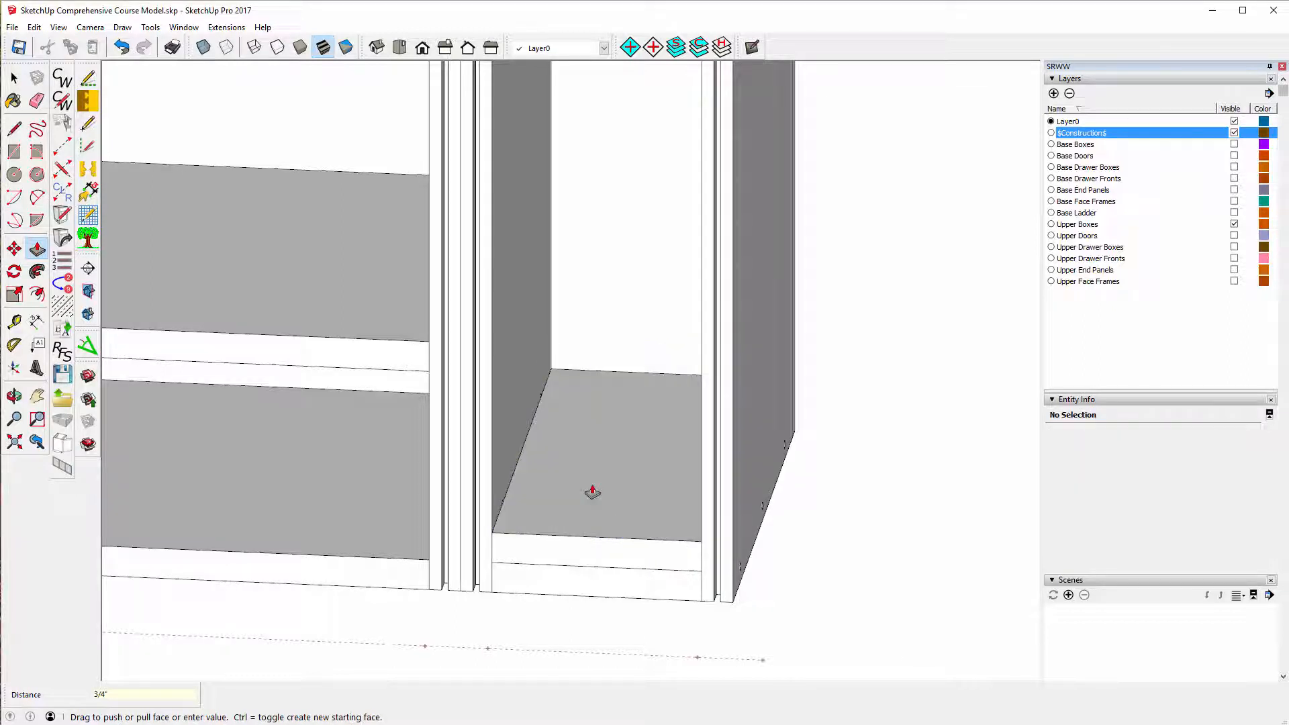
- Make the whole shelf solid into a component with the default definition name, replacing the selected geometry
key(space)
triple_click(597, 454)
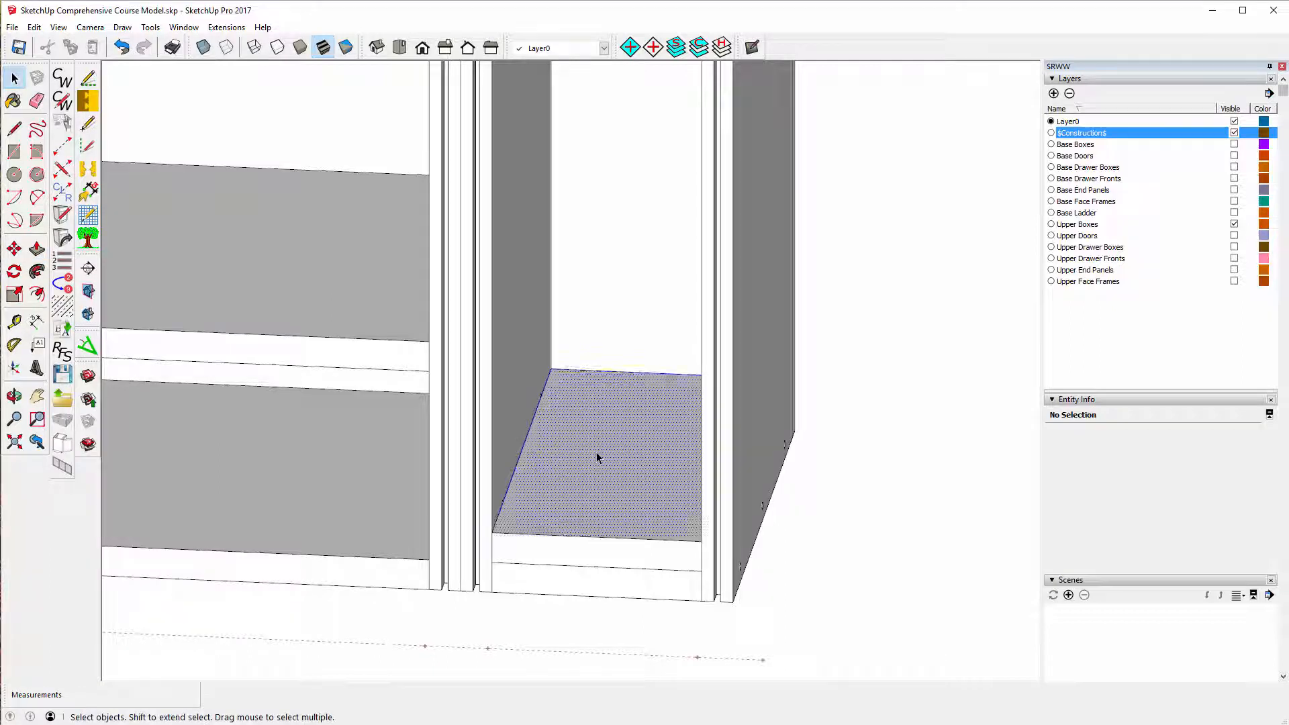
right_click(596, 454)
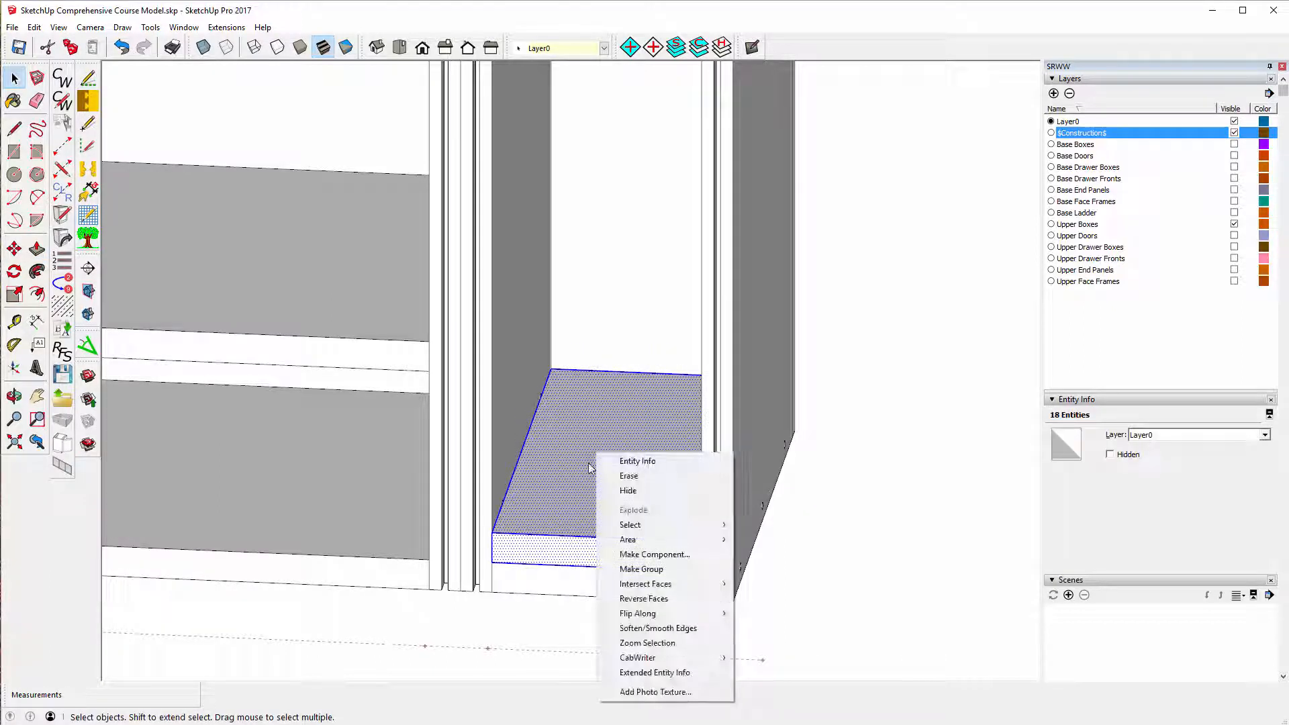
click(646, 554)
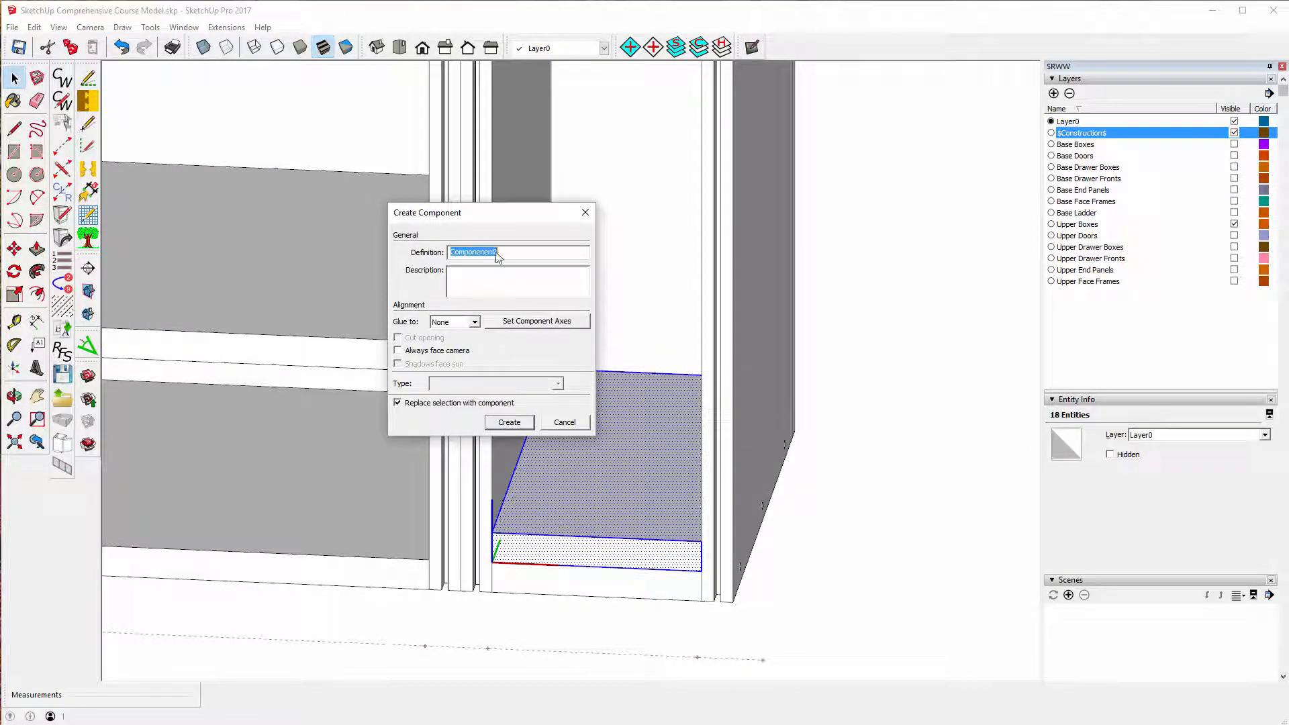
click(508, 422)
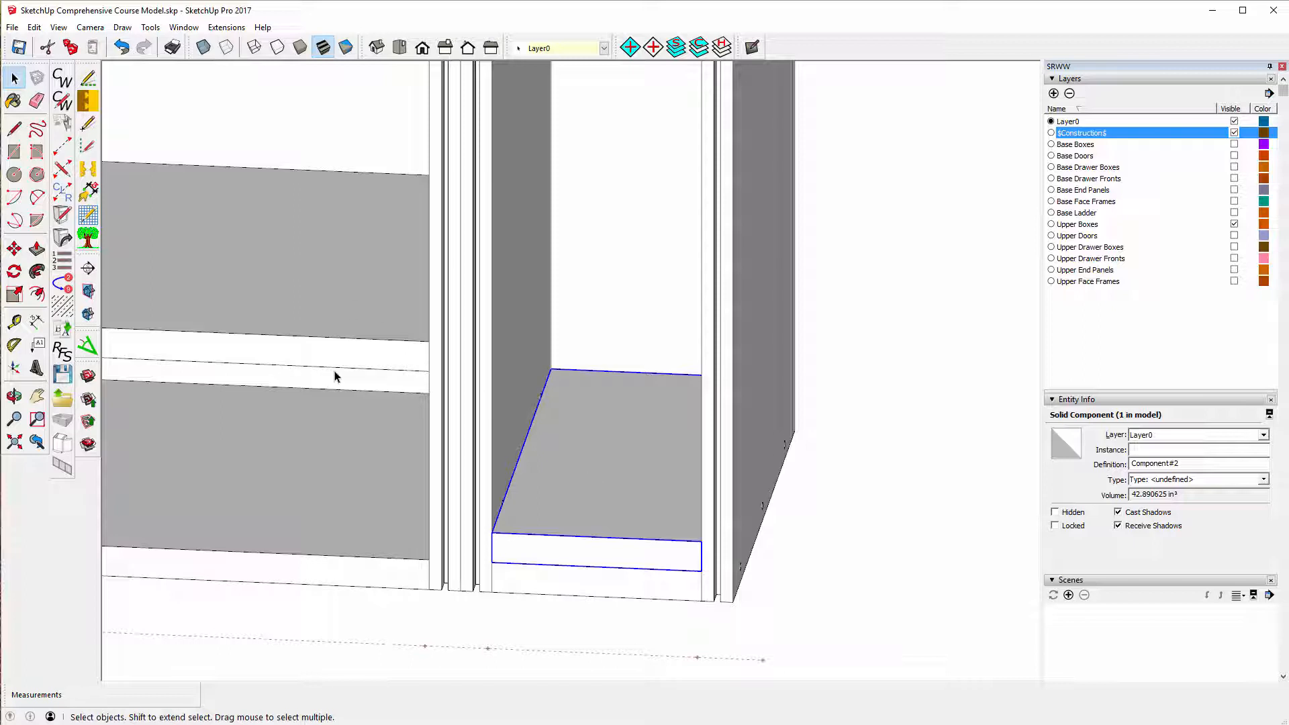
- Try to rename the shelf component as CabWriter protected with description Fixed Shelf, cabinet number C21U and component type Box Number 4
click(319, 355)
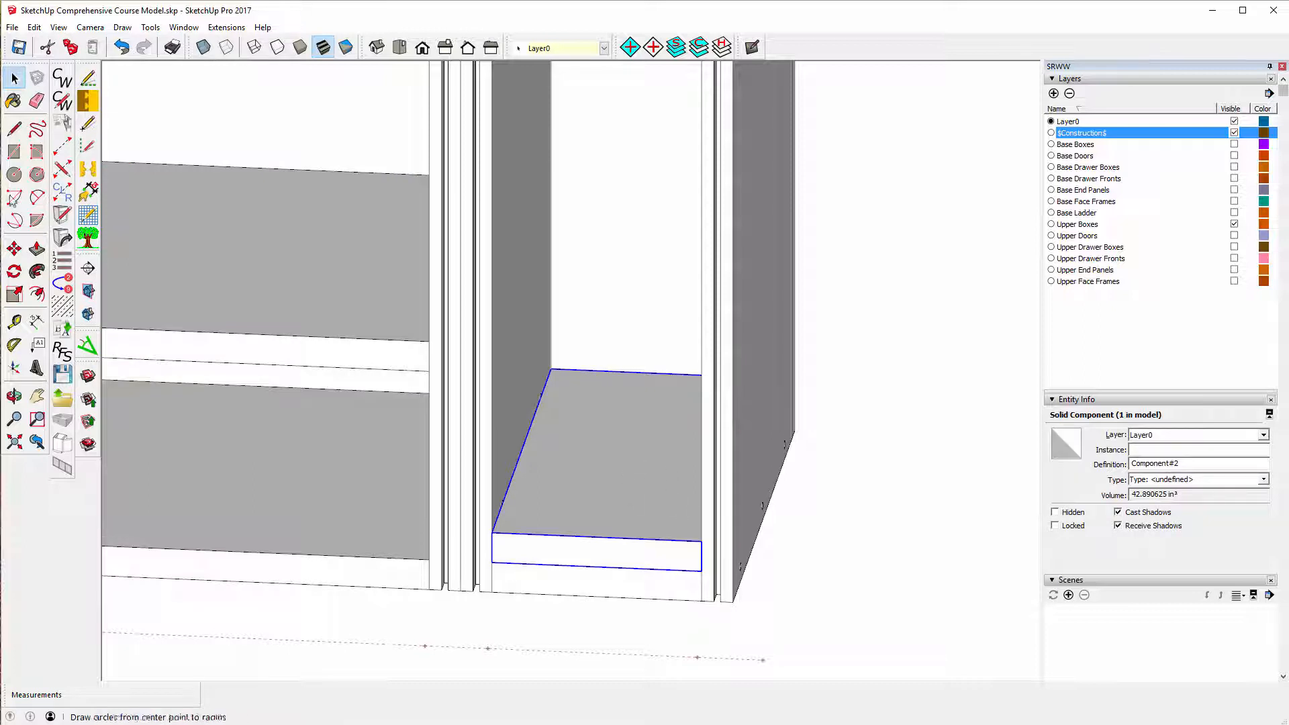
click(62, 331)
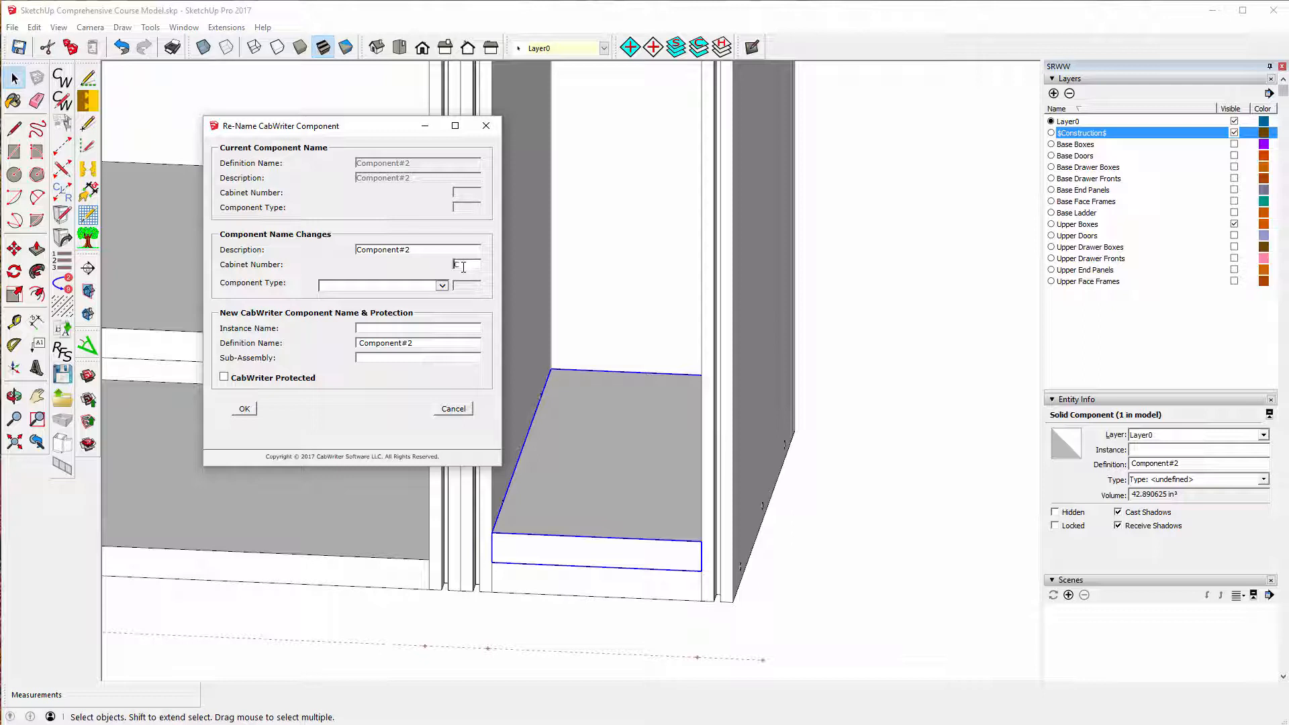
text(21U)
click(441, 286)
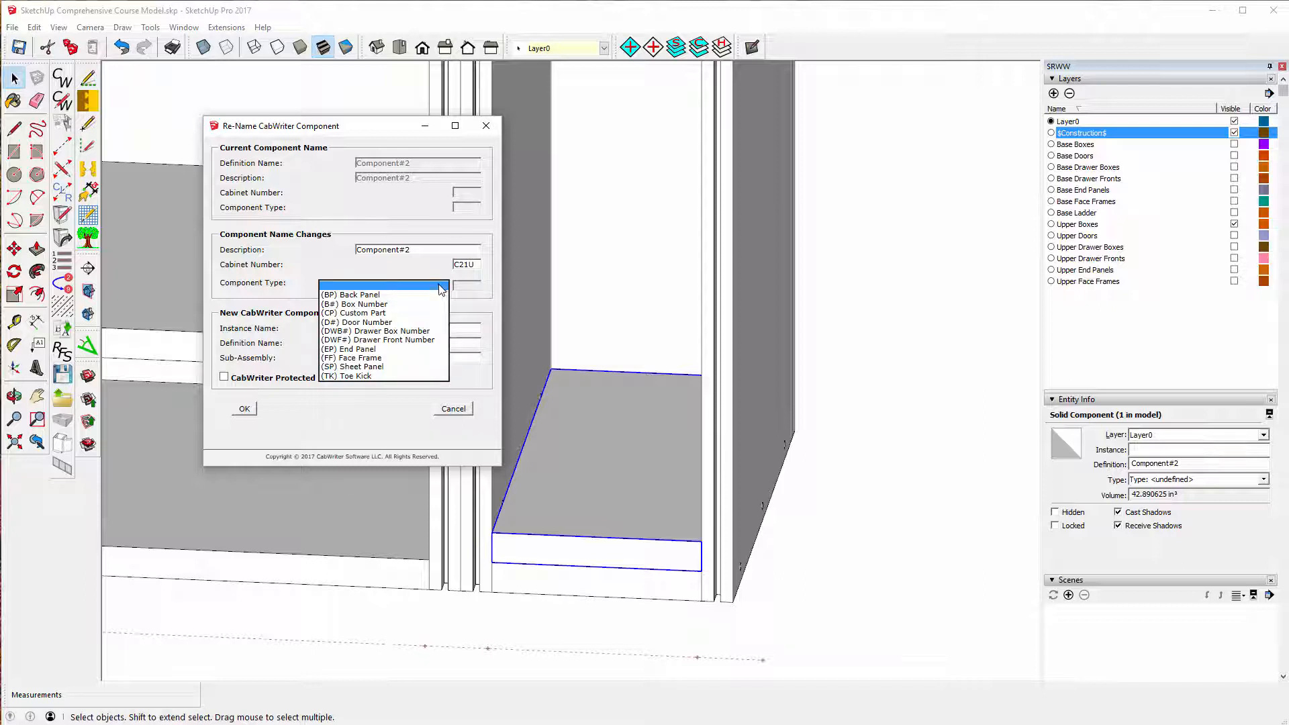
click(355, 306)
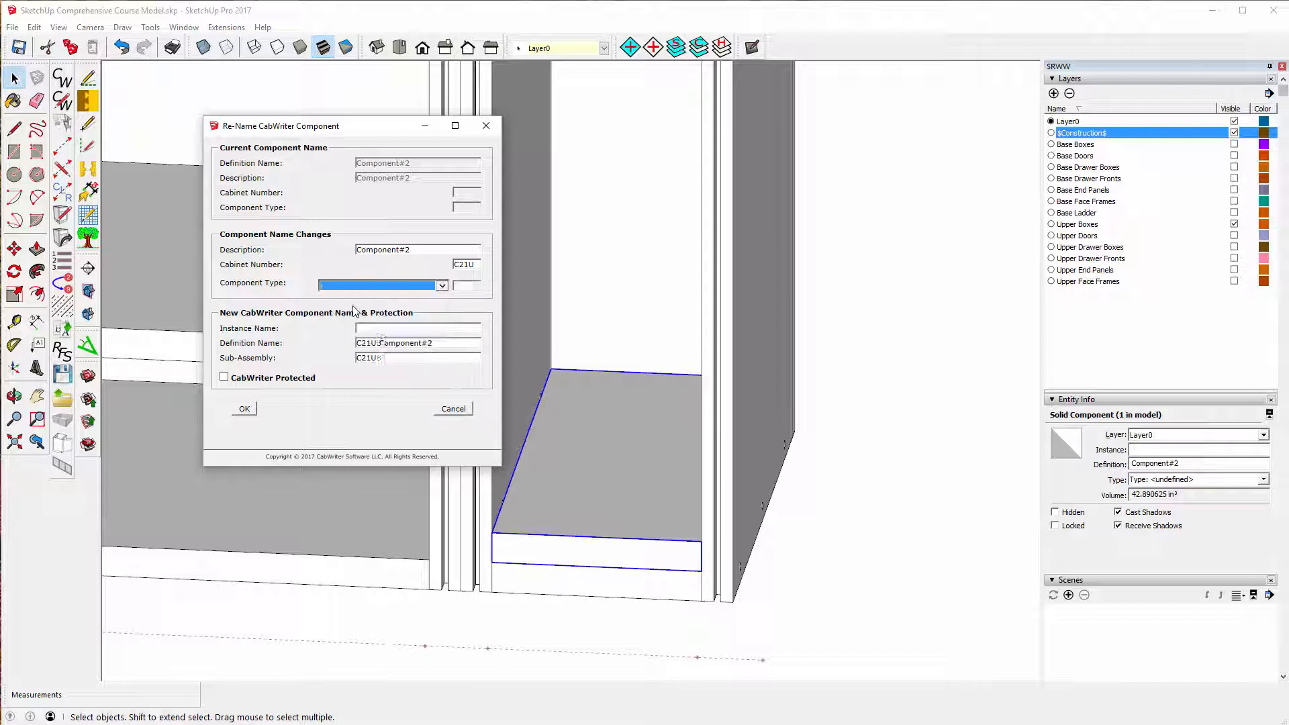
click(470, 284)
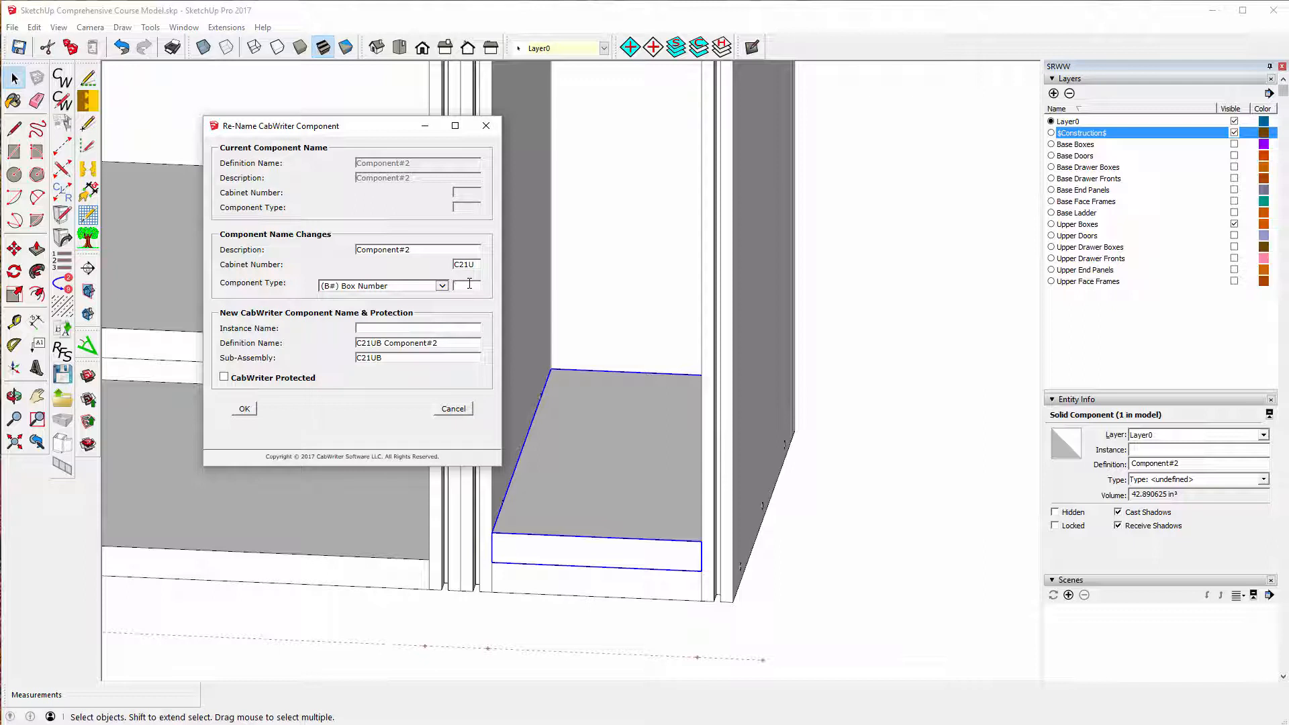
text(4)
drag(421, 248, 331, 241)
text(Fixed Shelf)
click(224, 377)
click(244, 410)
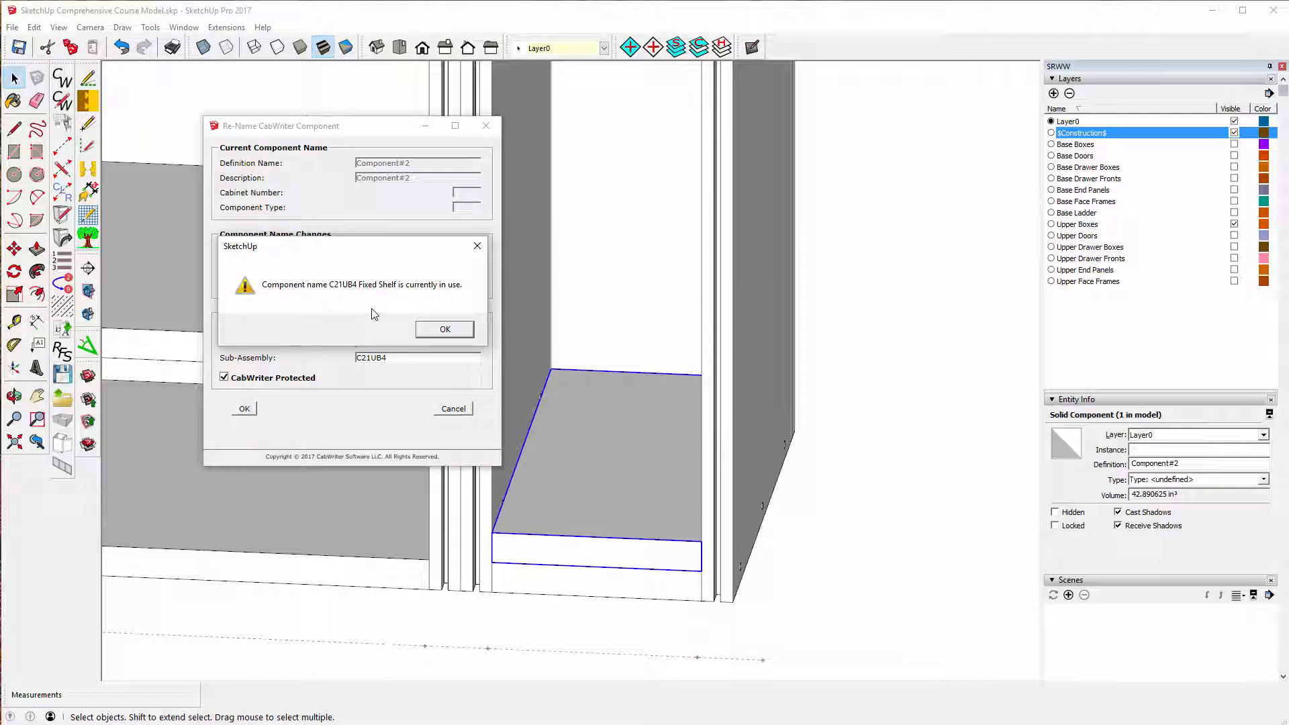
click(444, 331)
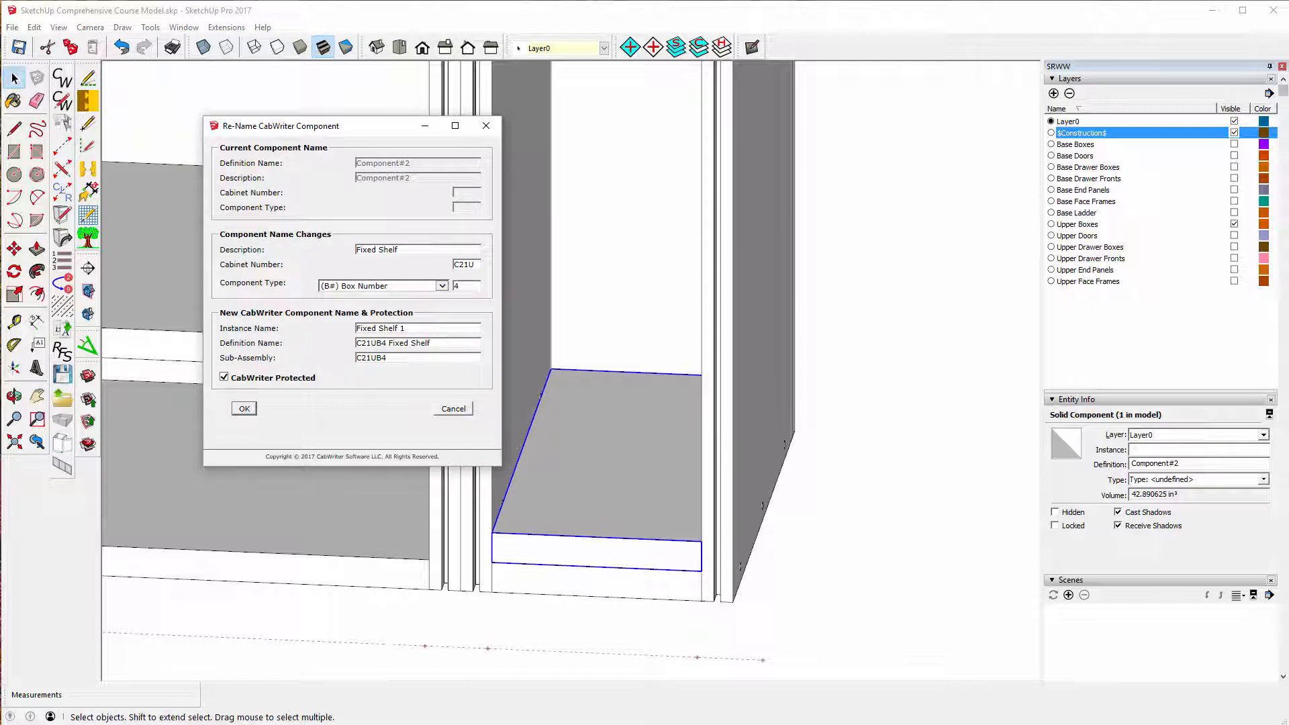
- Purge unused components, layers, materials and styles with a report, and apply the shelf's rename to C21UB4 Fixed Shelf
click(226, 29)
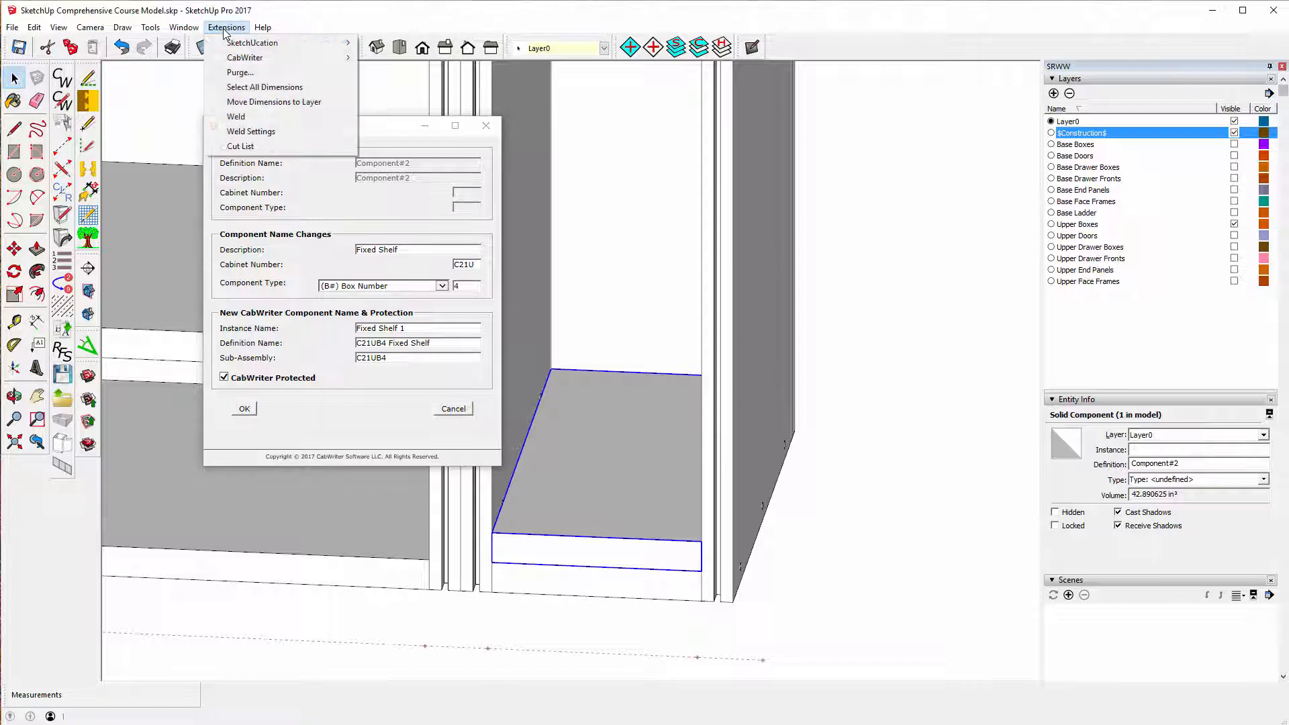
click(240, 71)
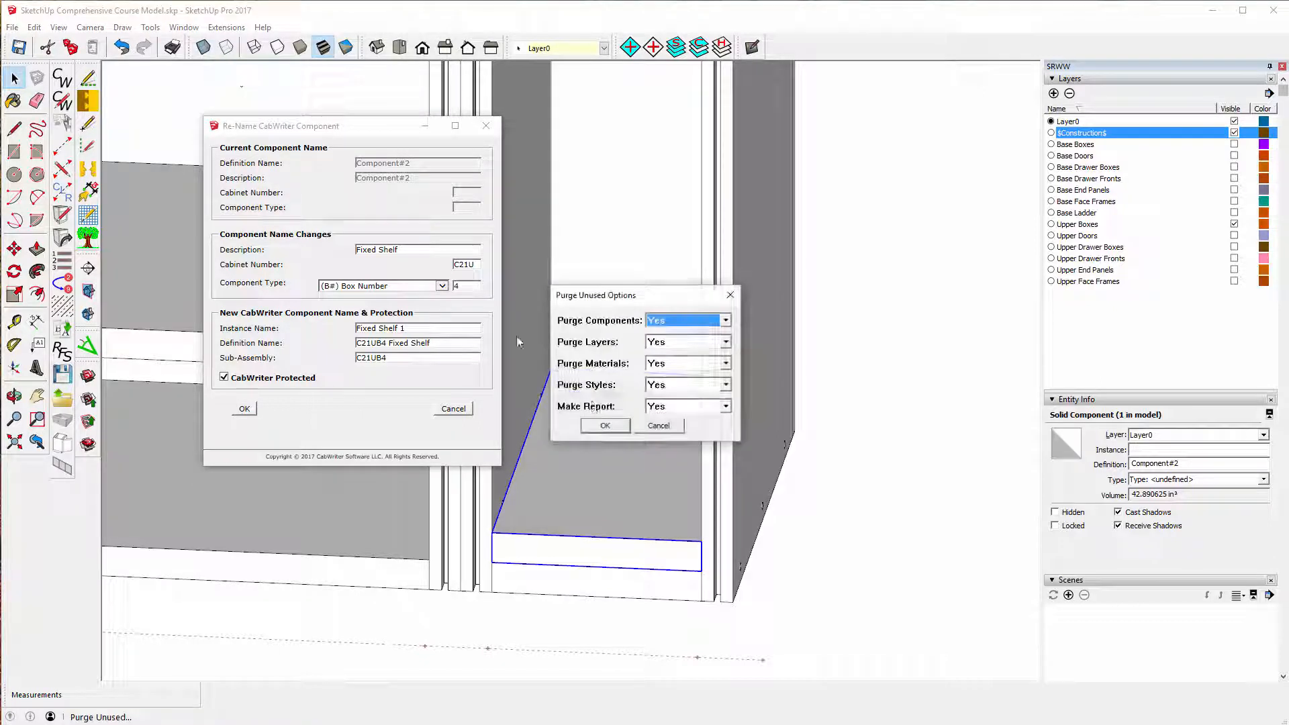
click(605, 425)
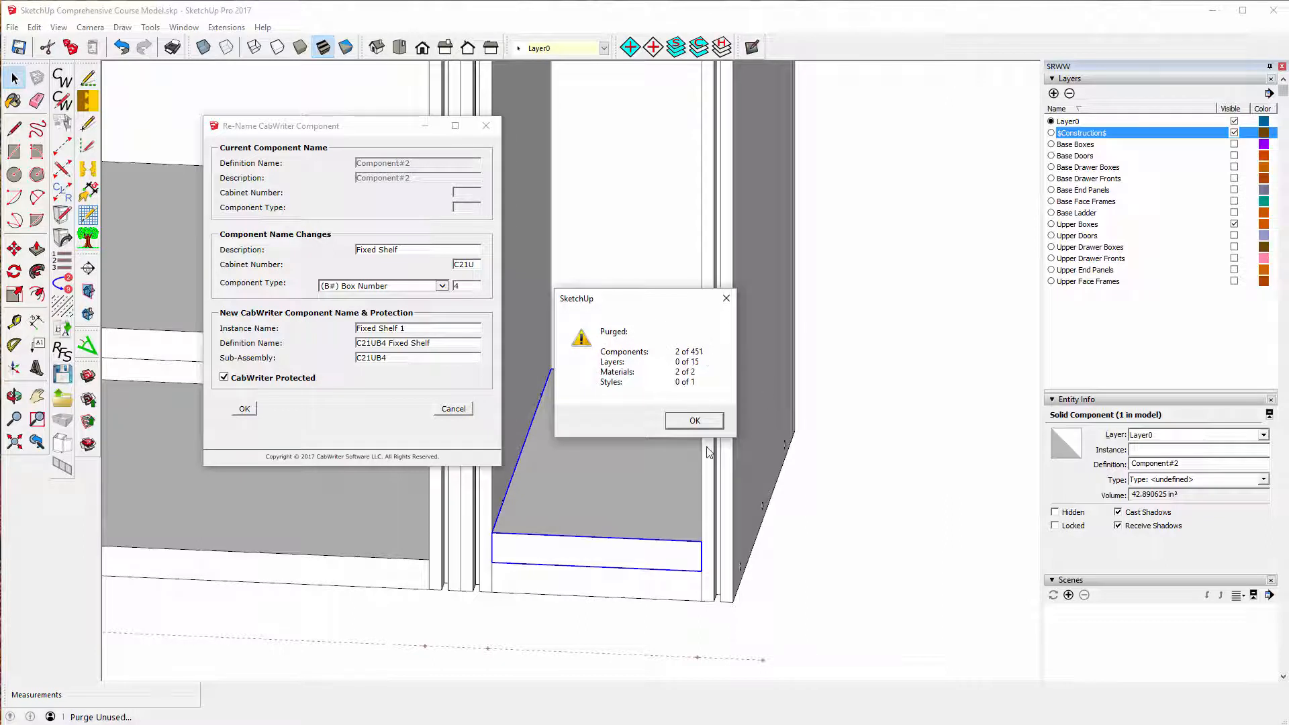
click(686, 418)
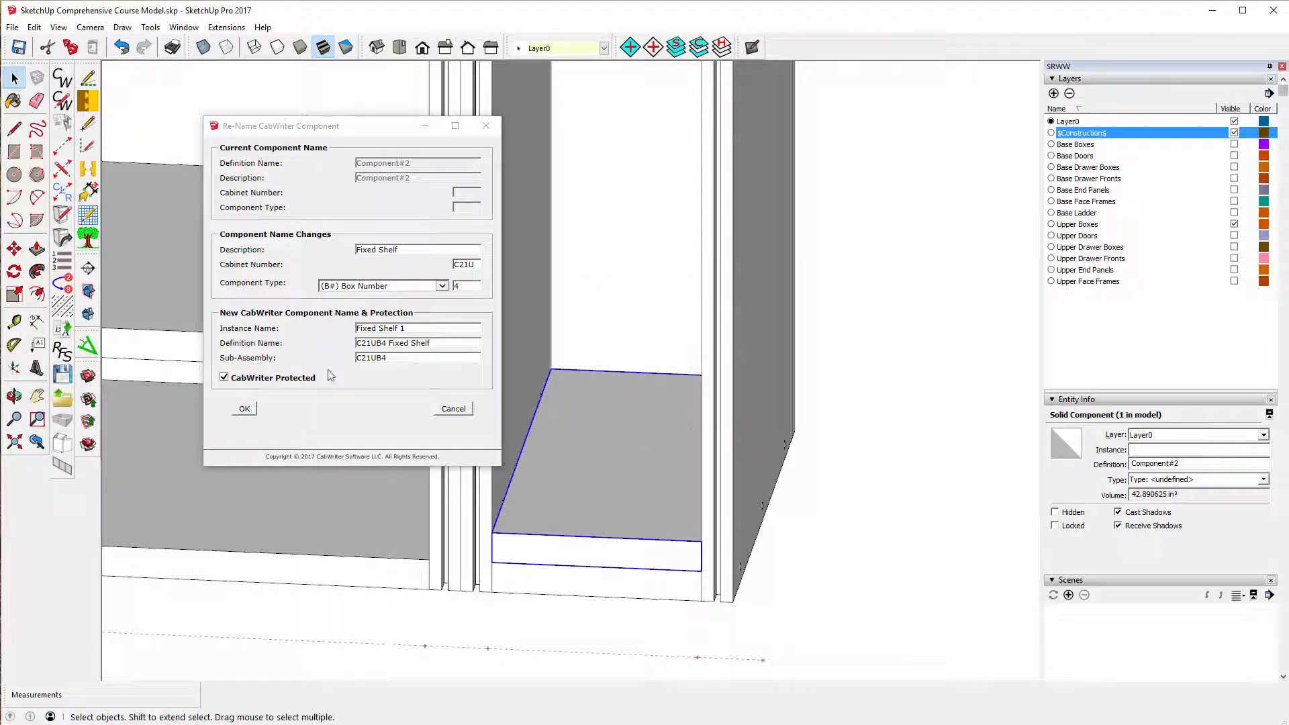
click(243, 409)
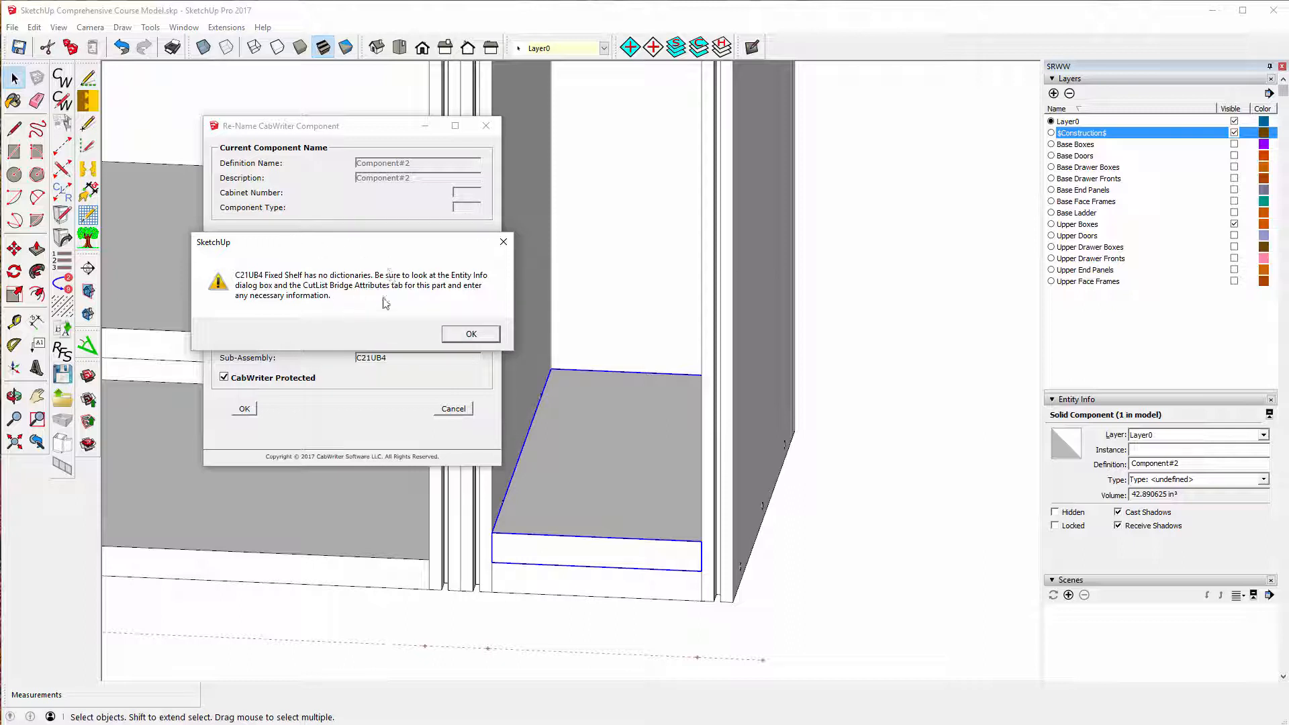
click(470, 334)
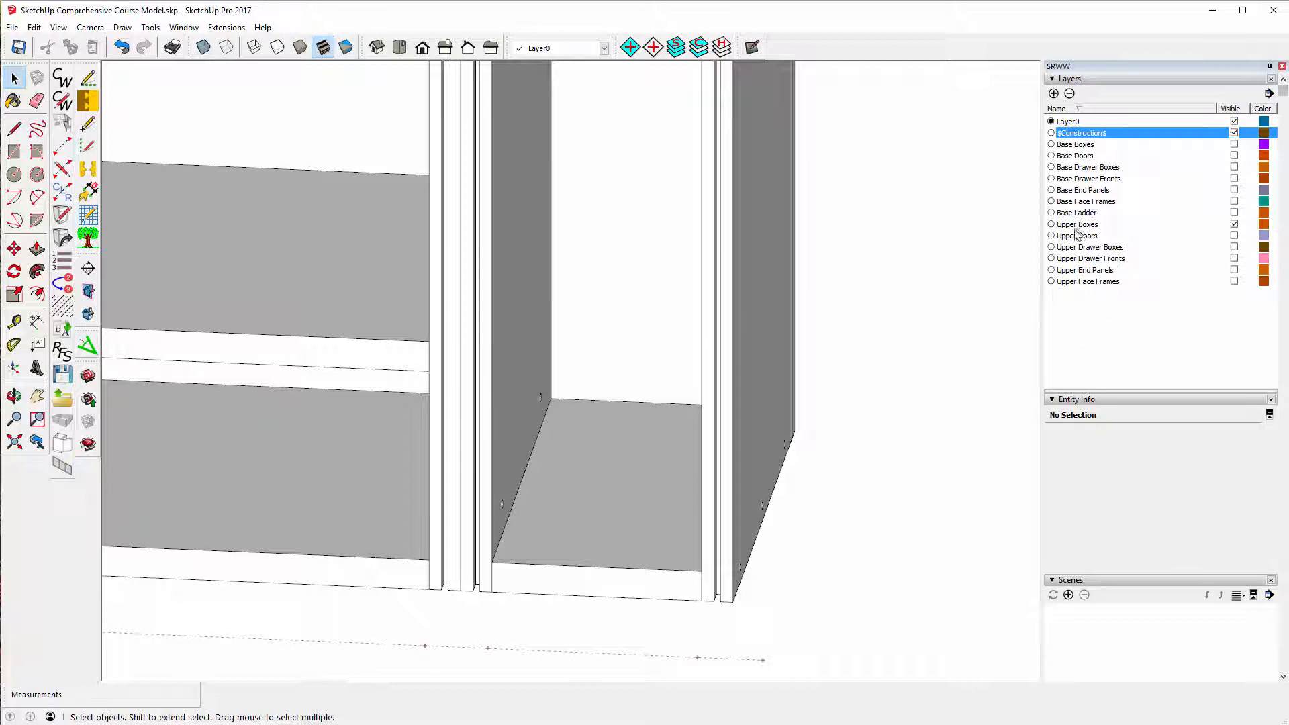
- Show the Base Boxes layer and move the fixed shelf in the narrow end cabinet to the Upper Boxes layer
click(1233, 146)
click(1233, 144)
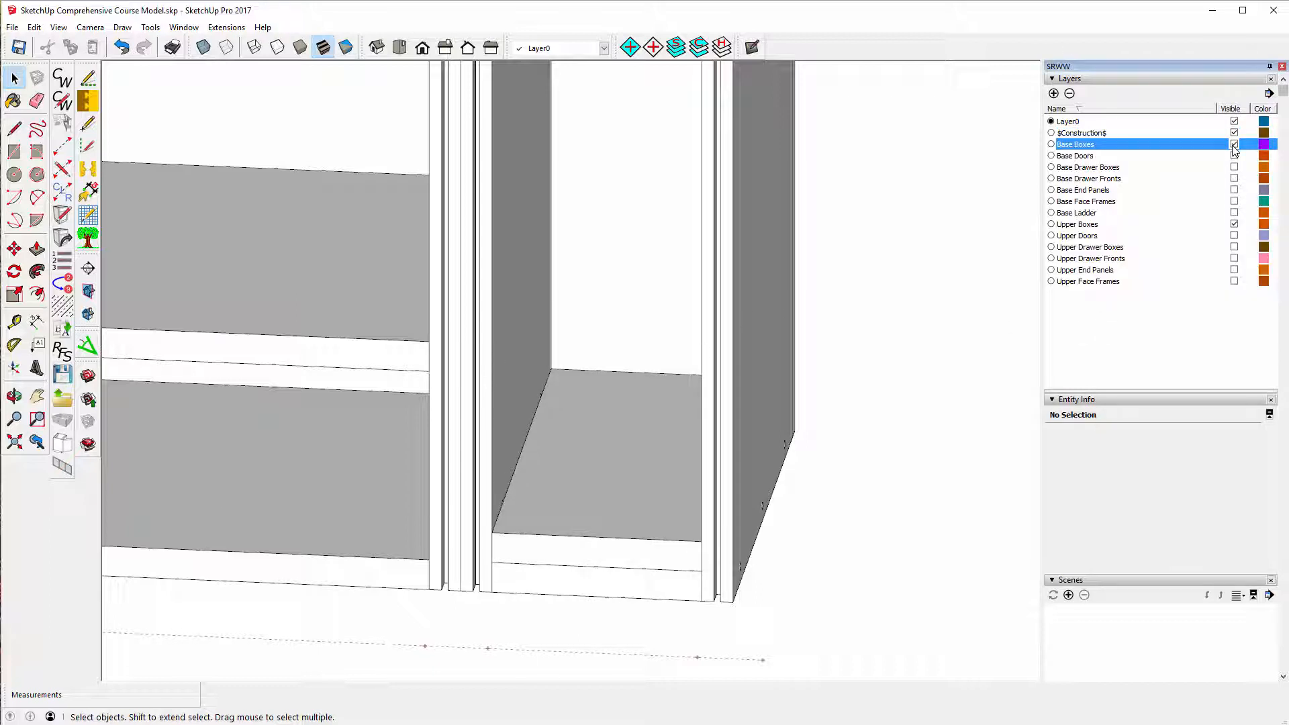
click(616, 502)
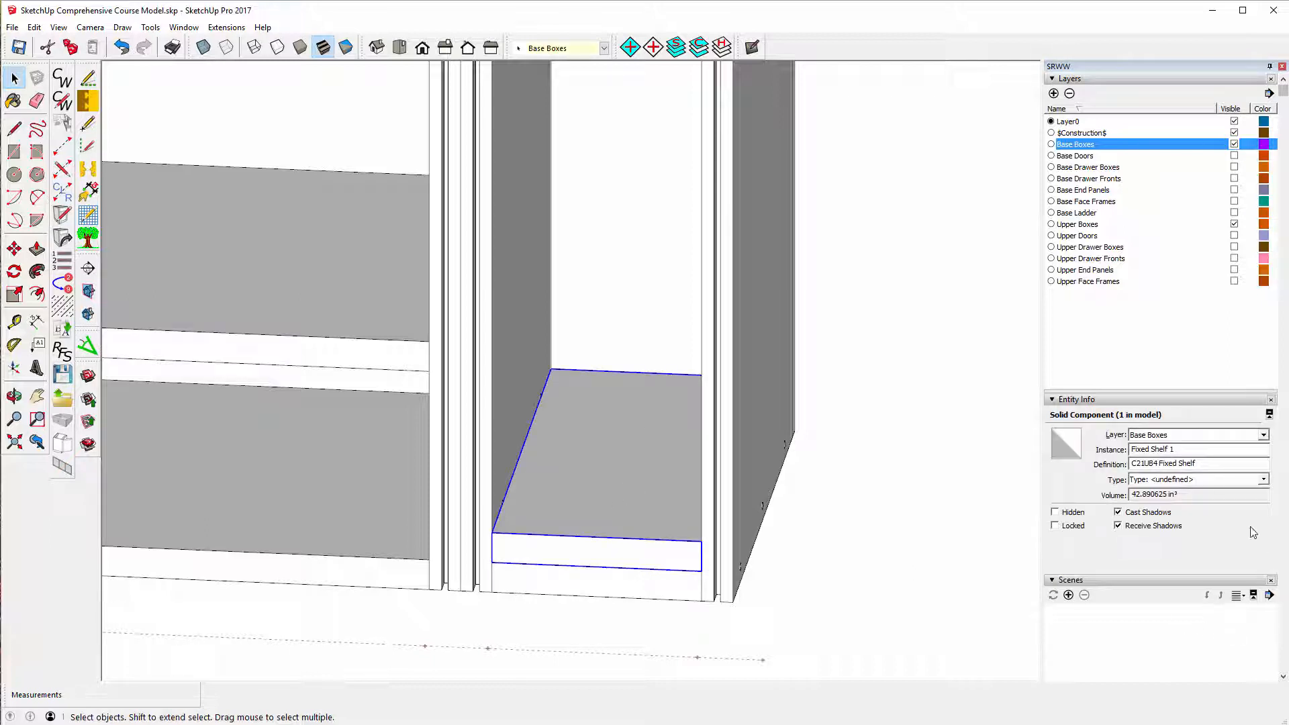
click(1264, 435)
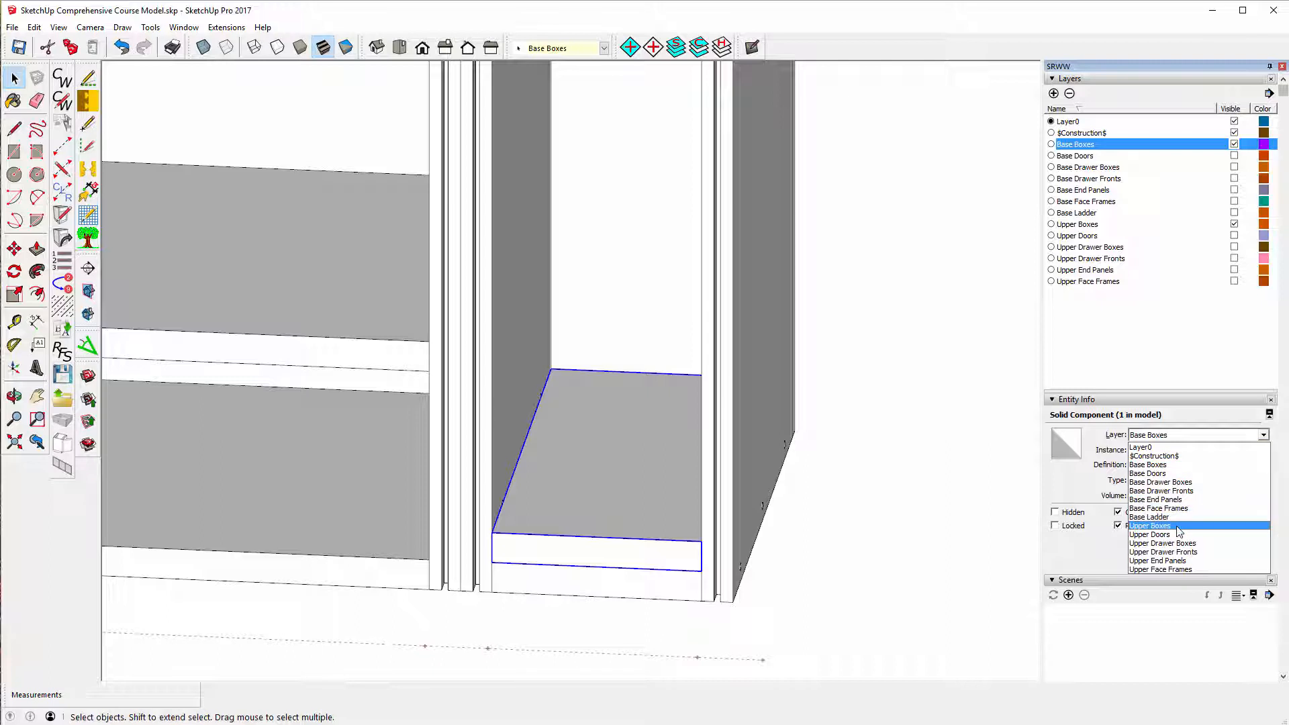
click(1178, 527)
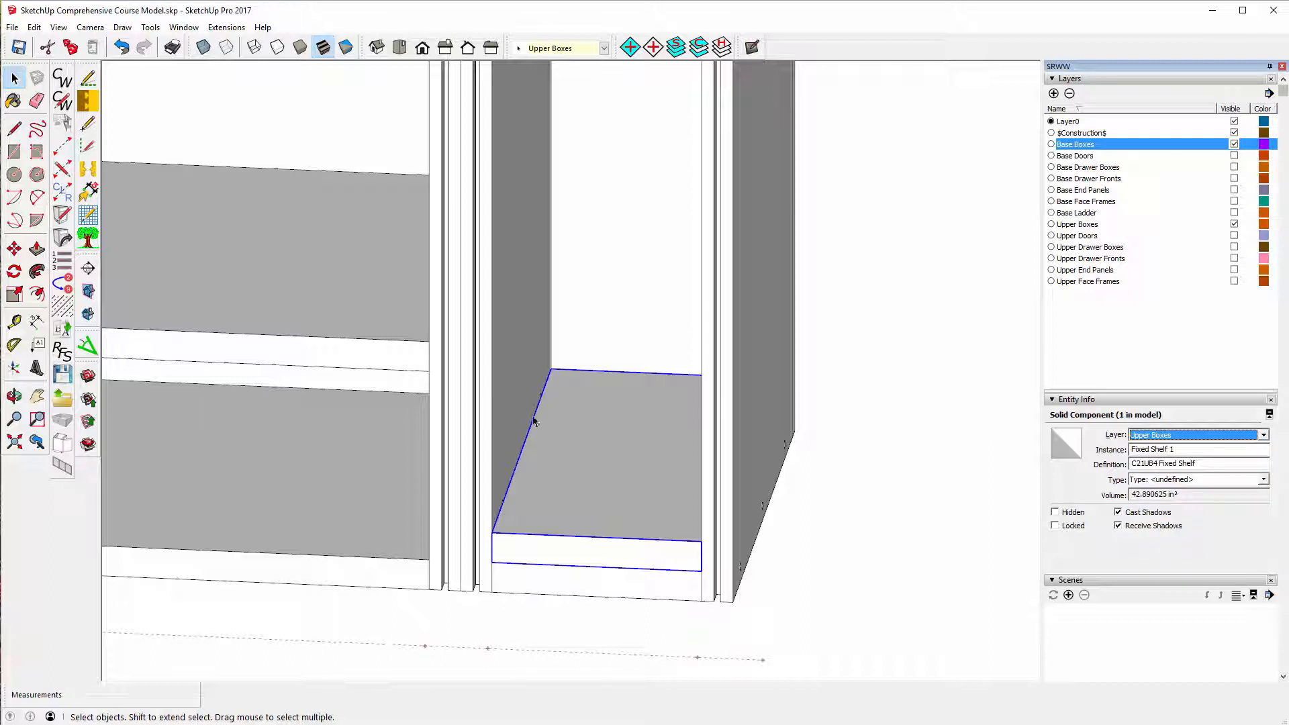
click(663, 482)
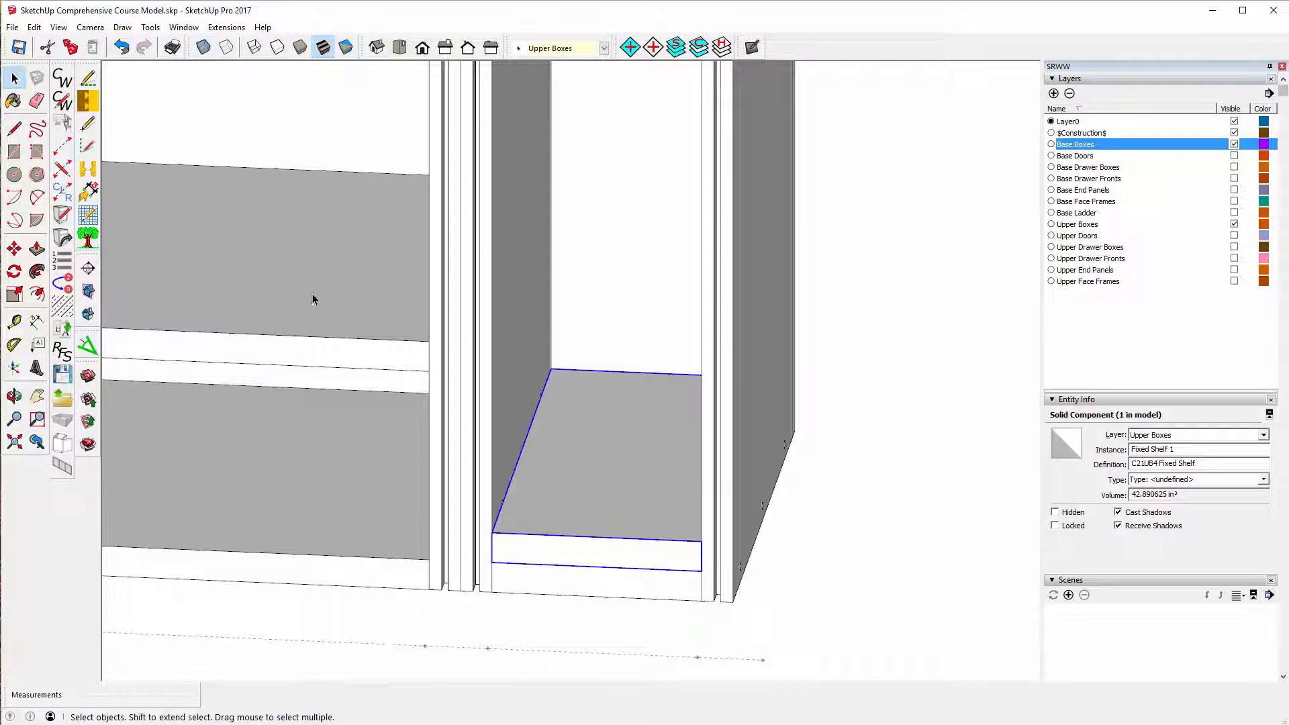
- Select the upper shelf in the corner upper cabinet and open its Extended Entity Info
scroll(659, 426, down, 3)
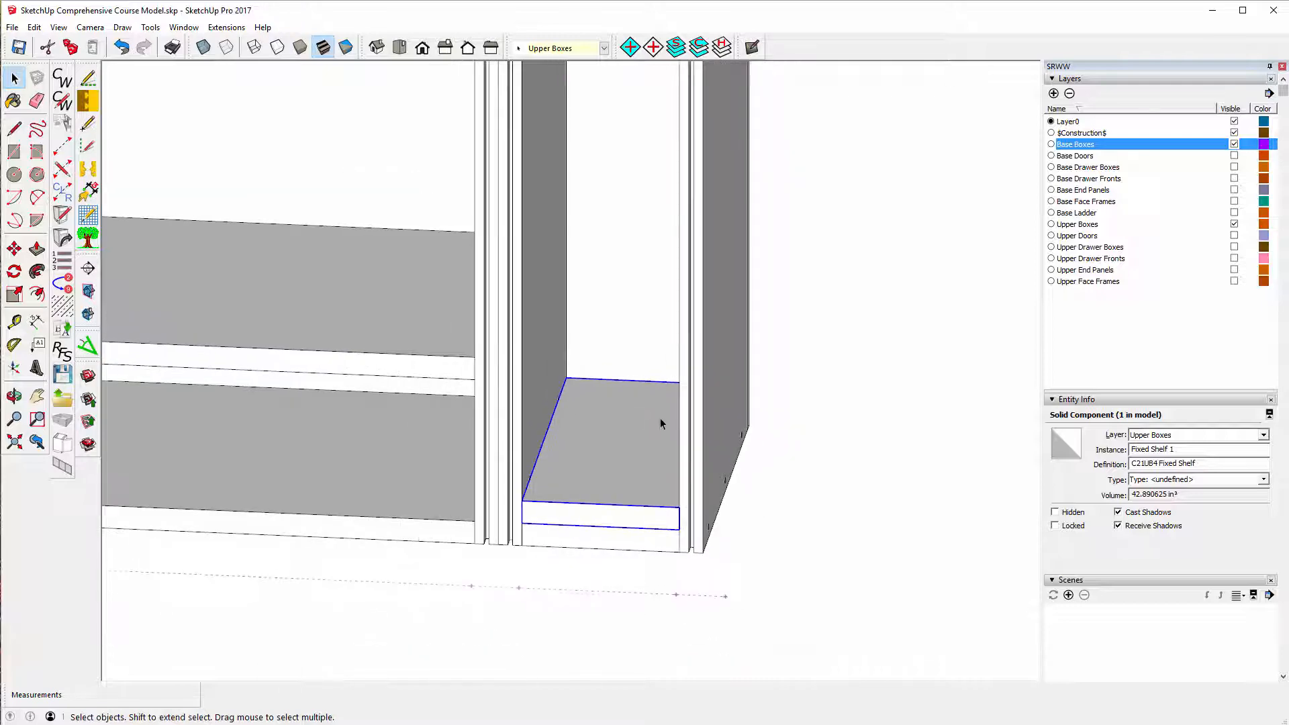
scroll(531, 412, down, 6)
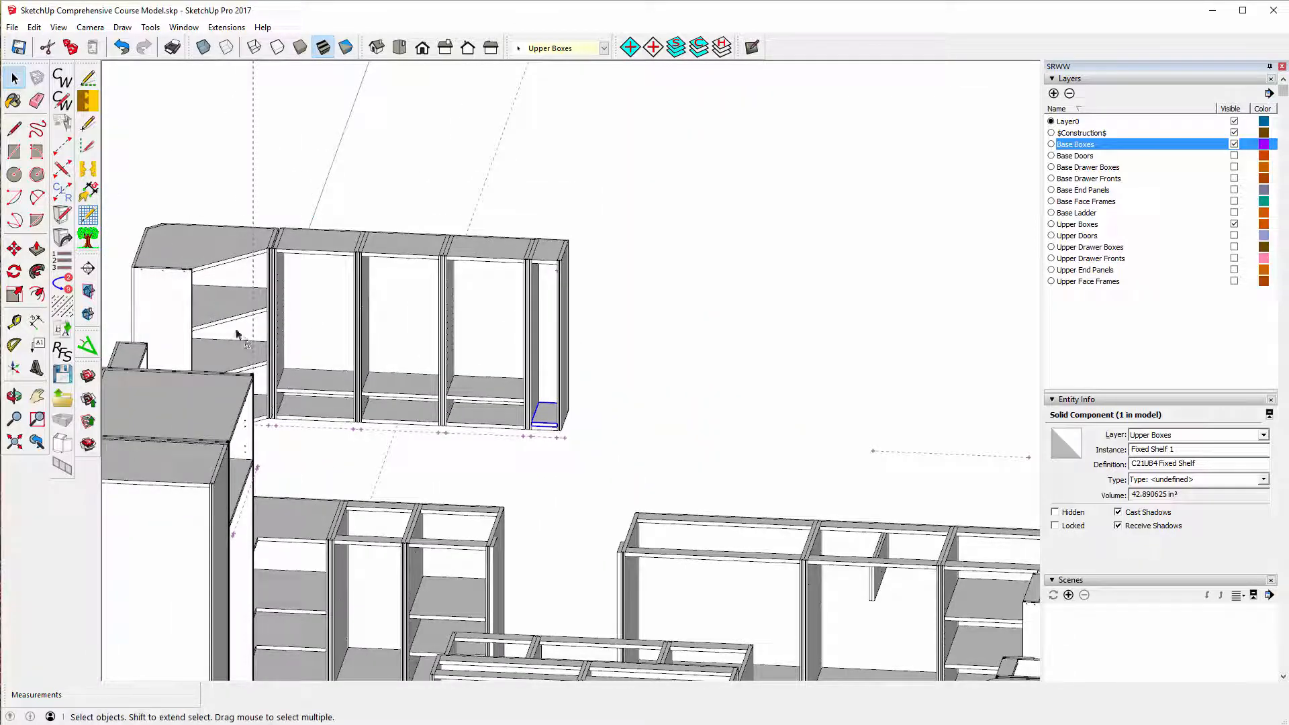
click(225, 314)
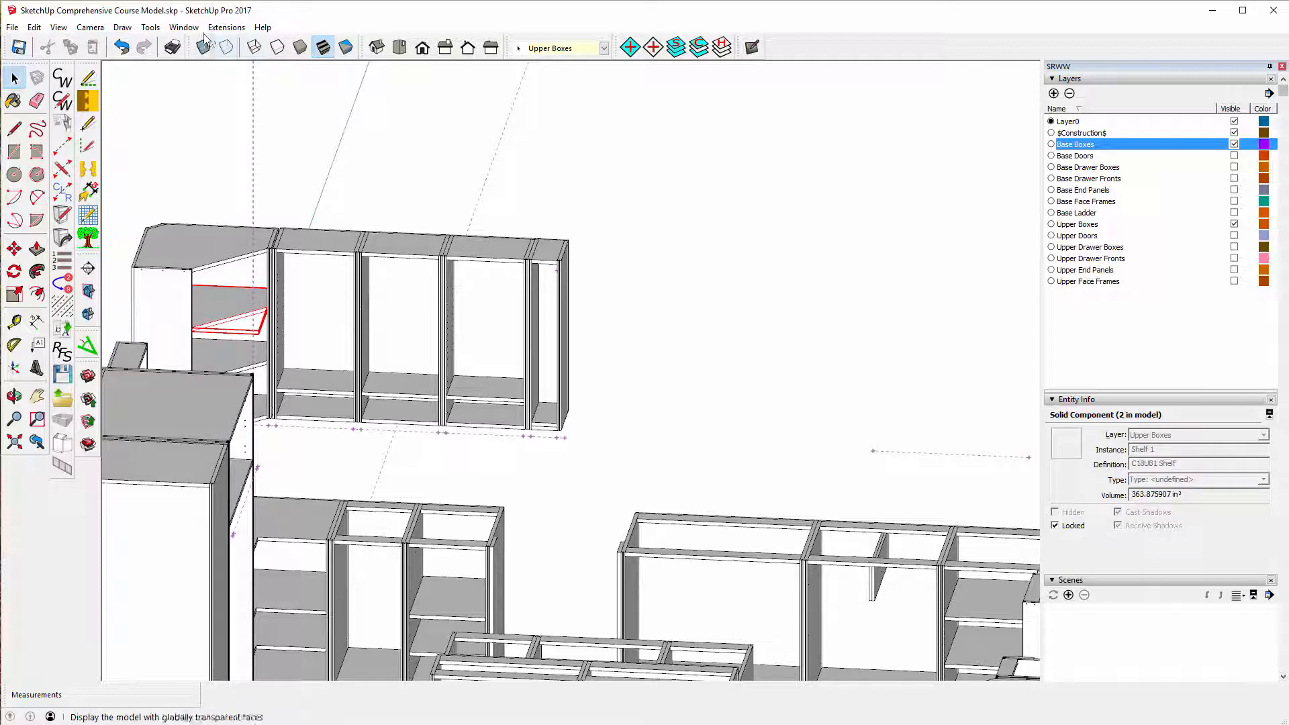
click(183, 27)
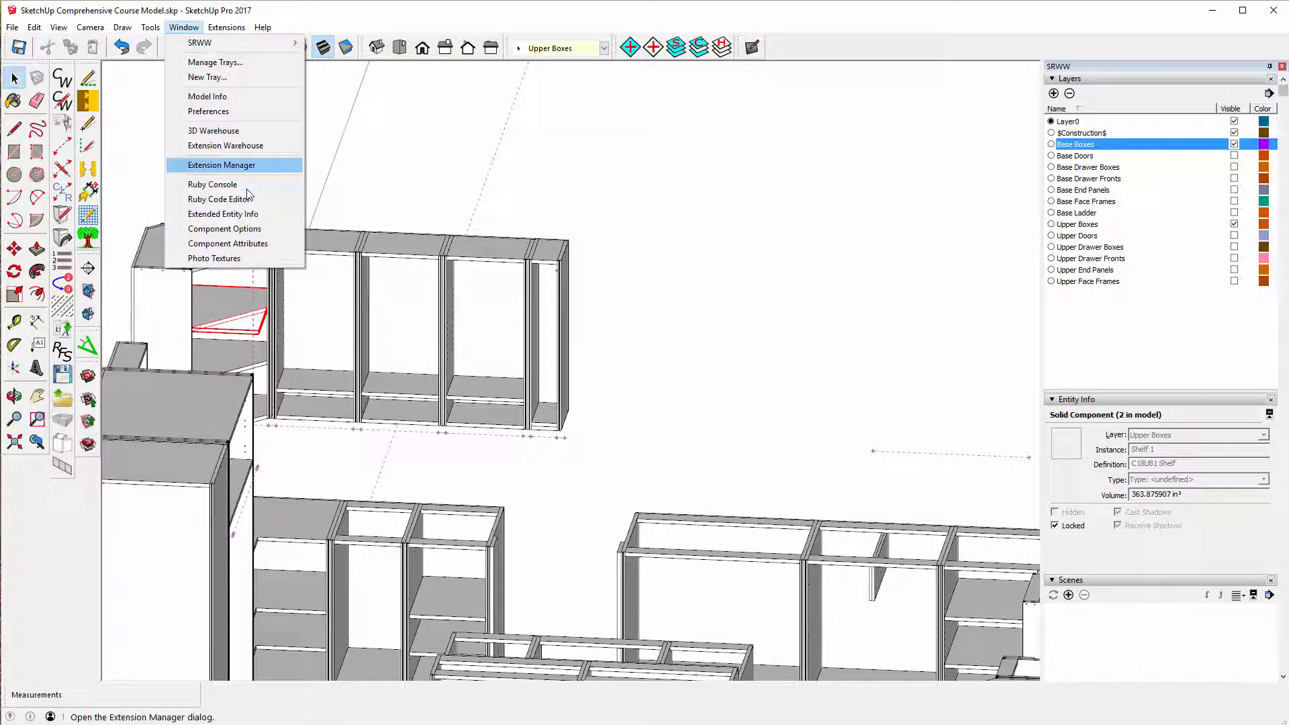
click(218, 215)
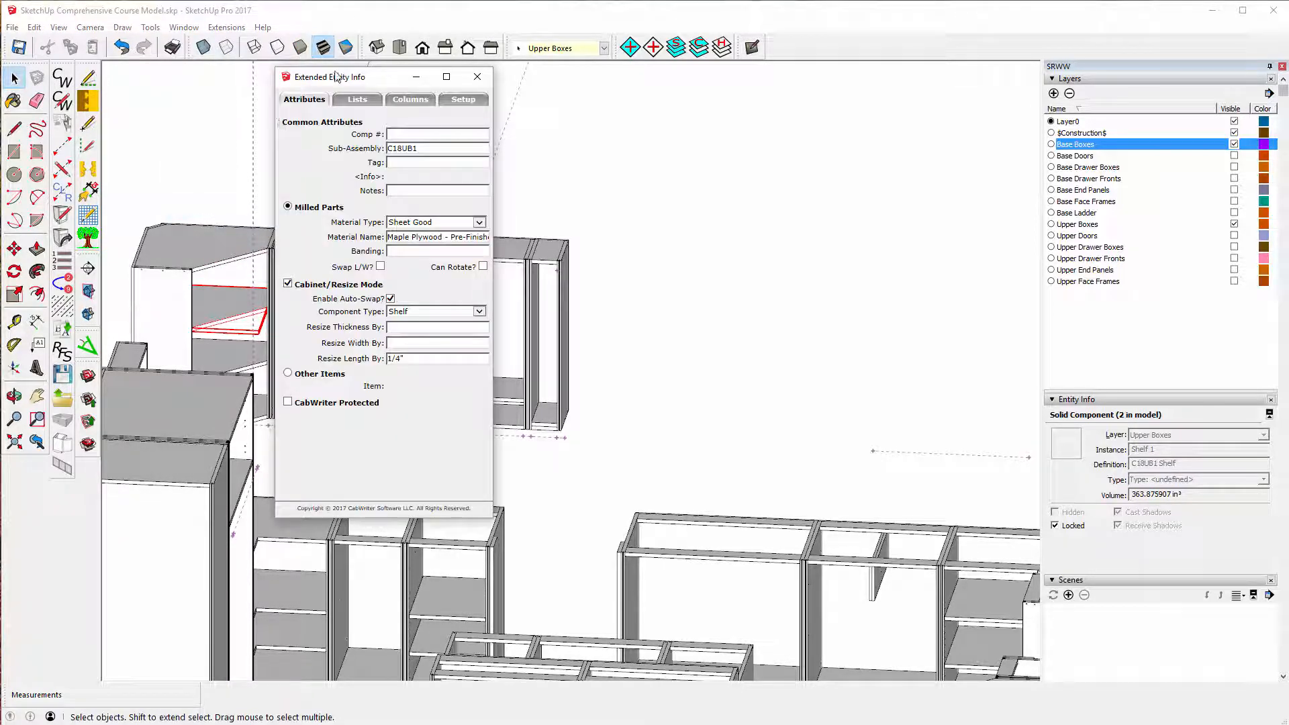
- Examine the corner cabinet shelf's material, auto-swap, component type and resize attributes in Extended Entity Info
drag(335, 79, 751, 80)
click(239, 311)
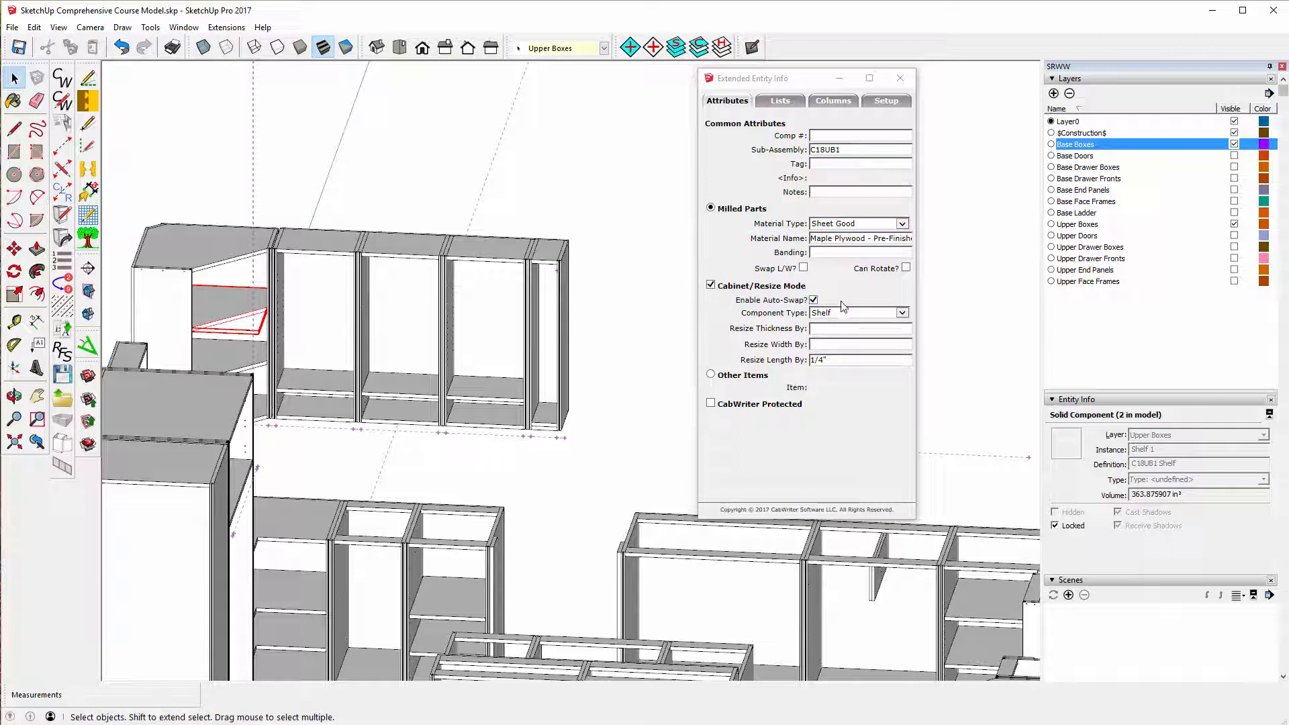
click(813, 299)
click(813, 300)
drag(786, 80, 515, 66)
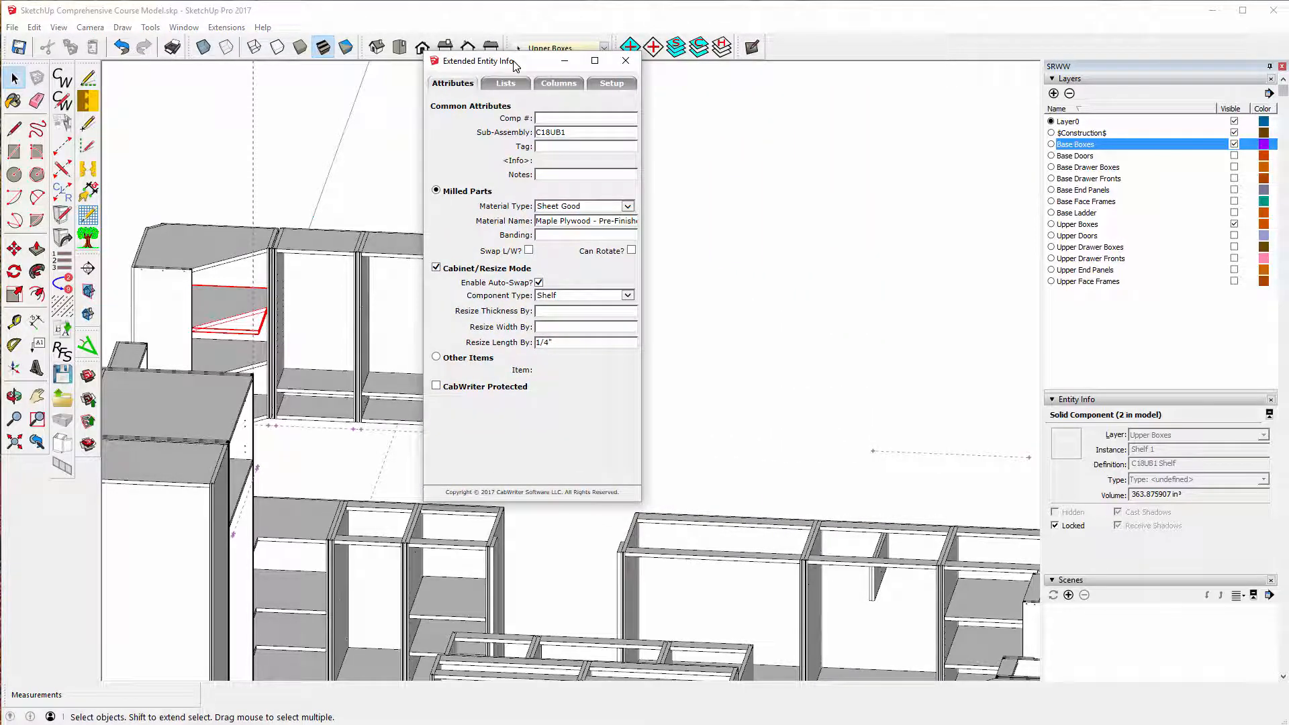
- Select the fixed shelf in the narrow end upper cabinet and set its material to Sheet Good, Maple Plywood - Pre-Finished
scroll(777, 206, down, 3)
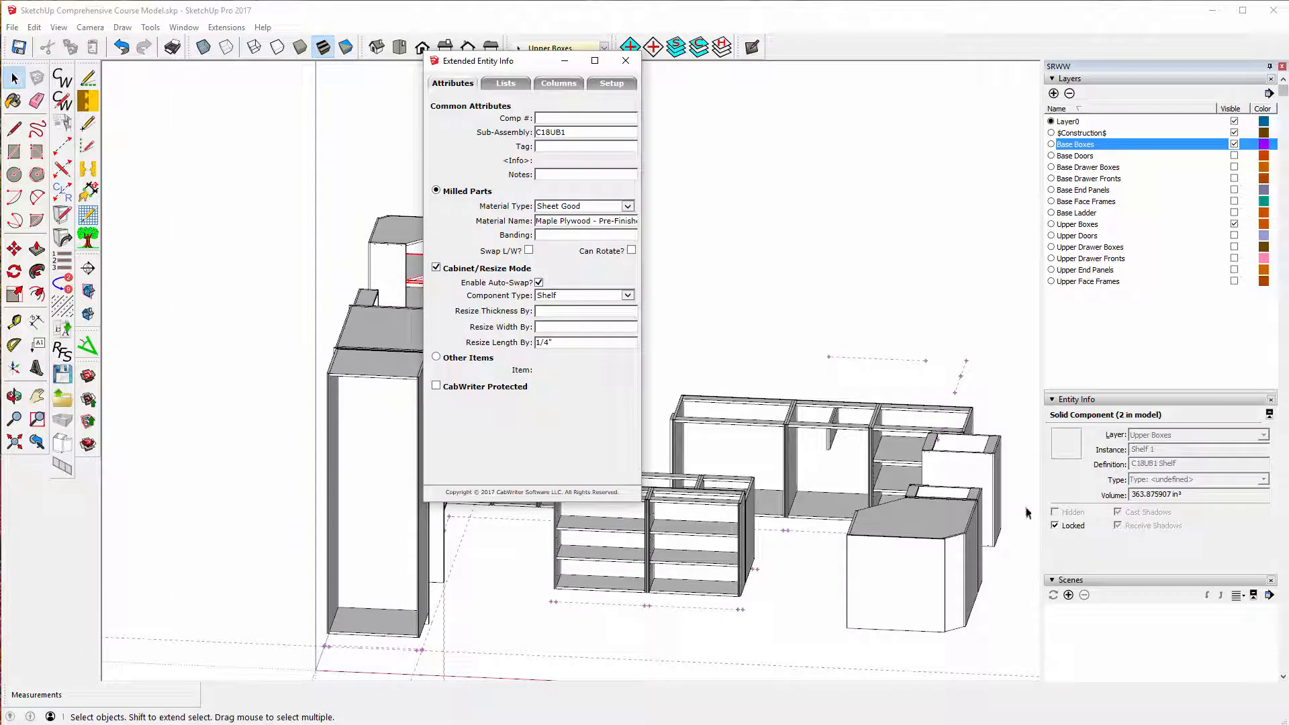
scroll(863, 385, up, 4)
scroll(867, 397, down, 6)
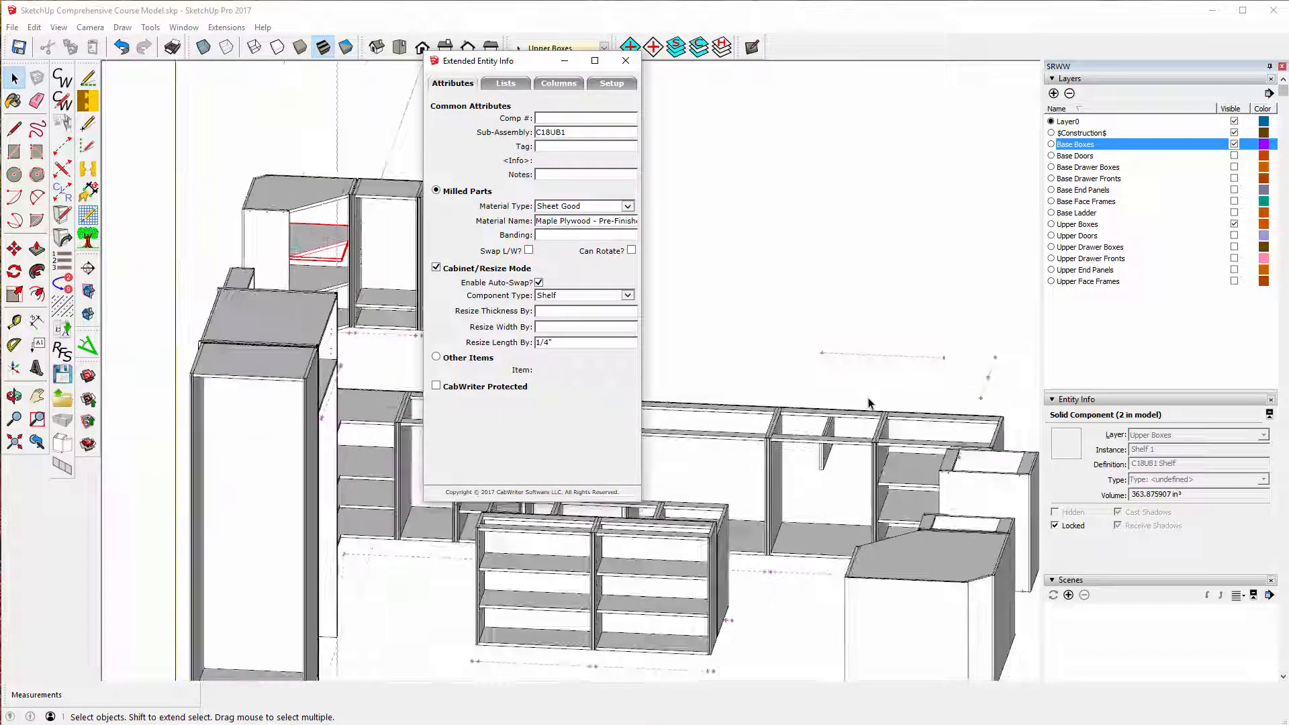
scroll(839, 402, down, 2)
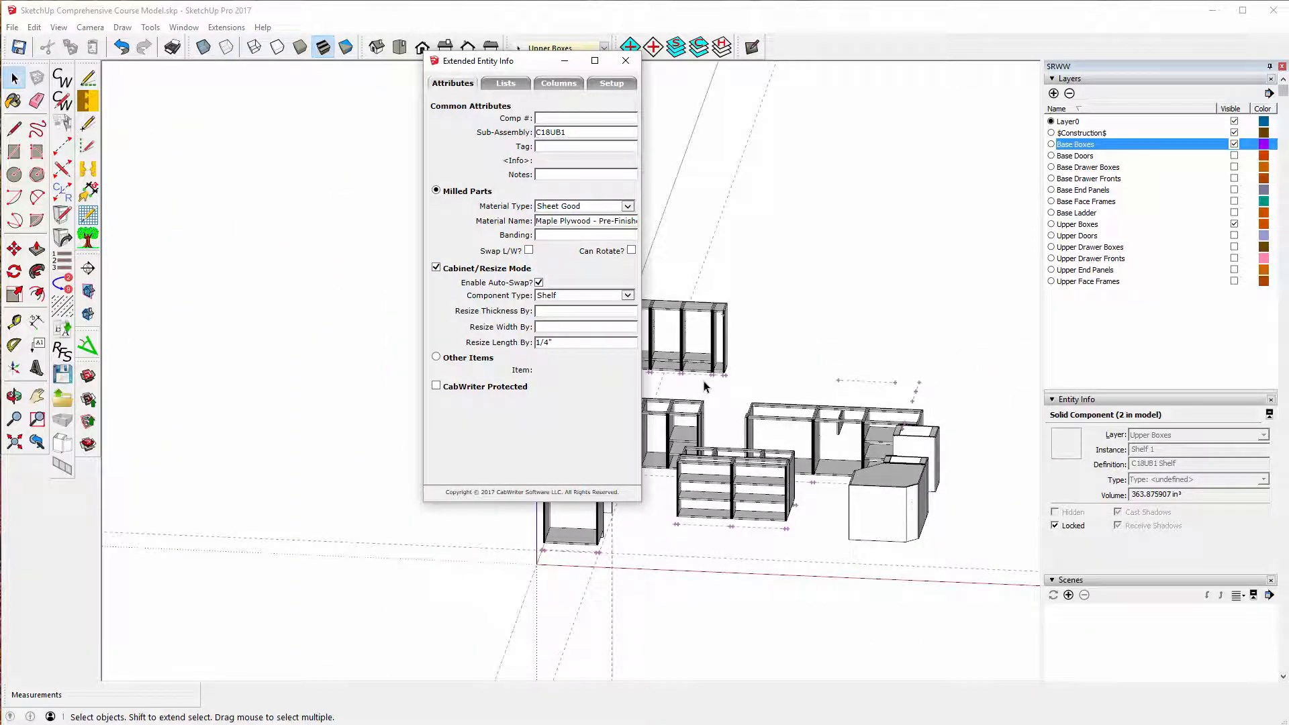
scroll(703, 386, up, 2)
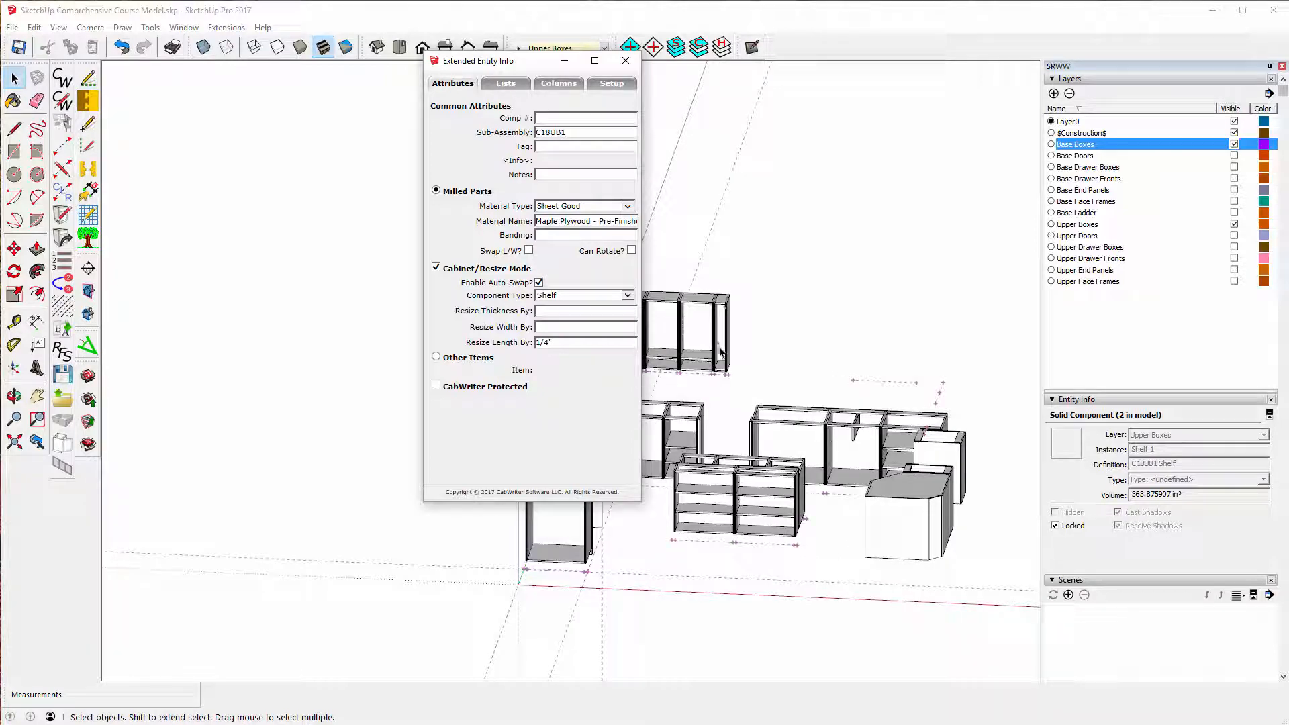
scroll(721, 367, up, 2)
scroll(721, 367, up, 5)
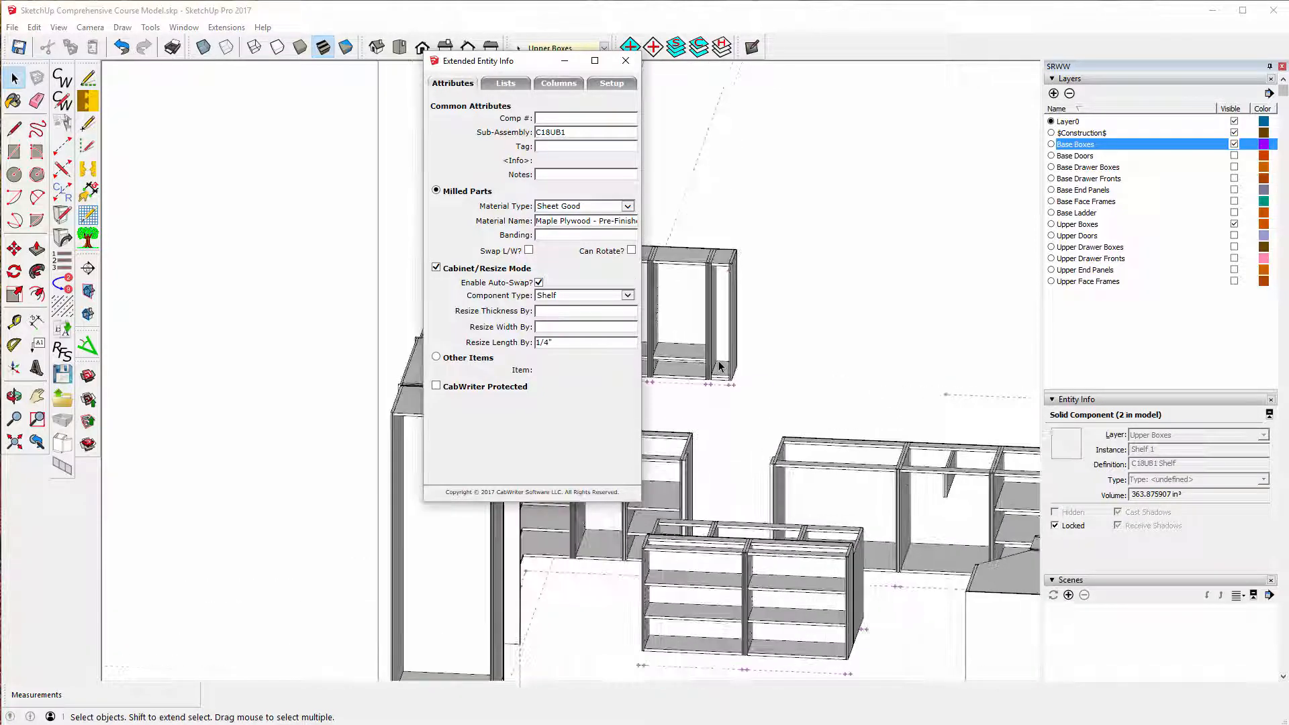
scroll(687, 339, up, 5)
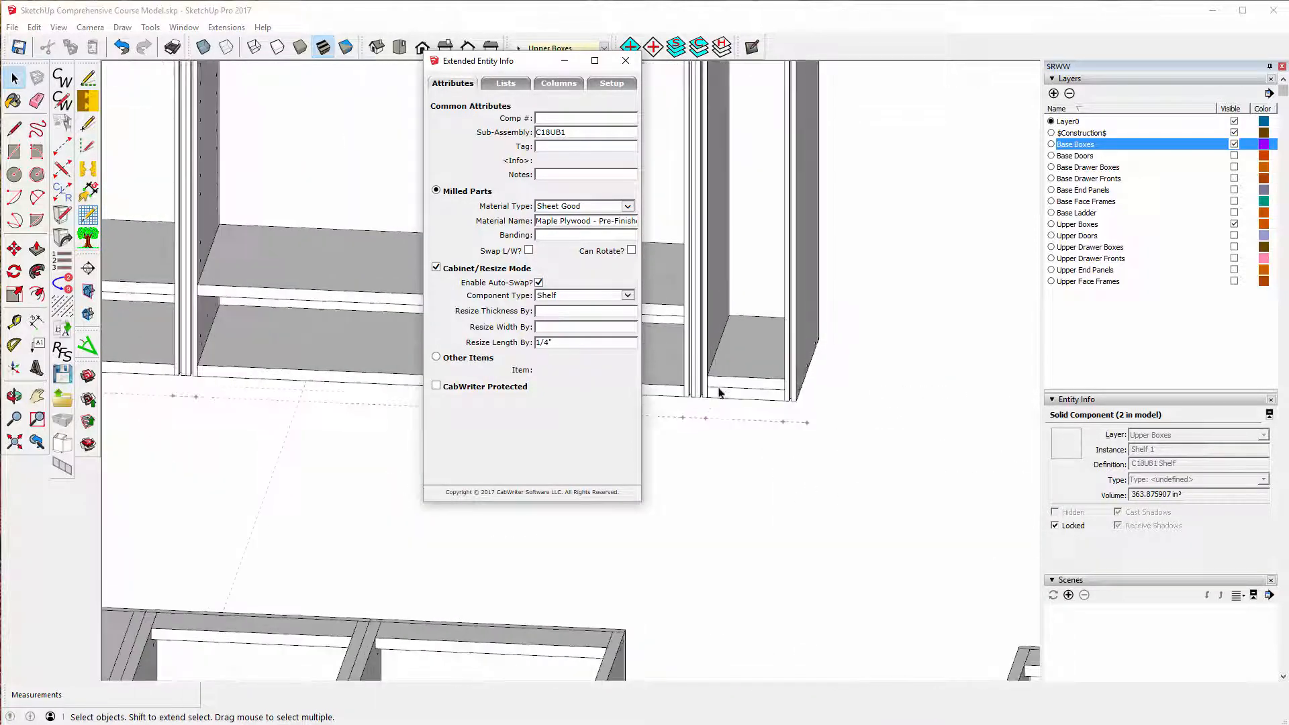
scroll(717, 387, up, 1)
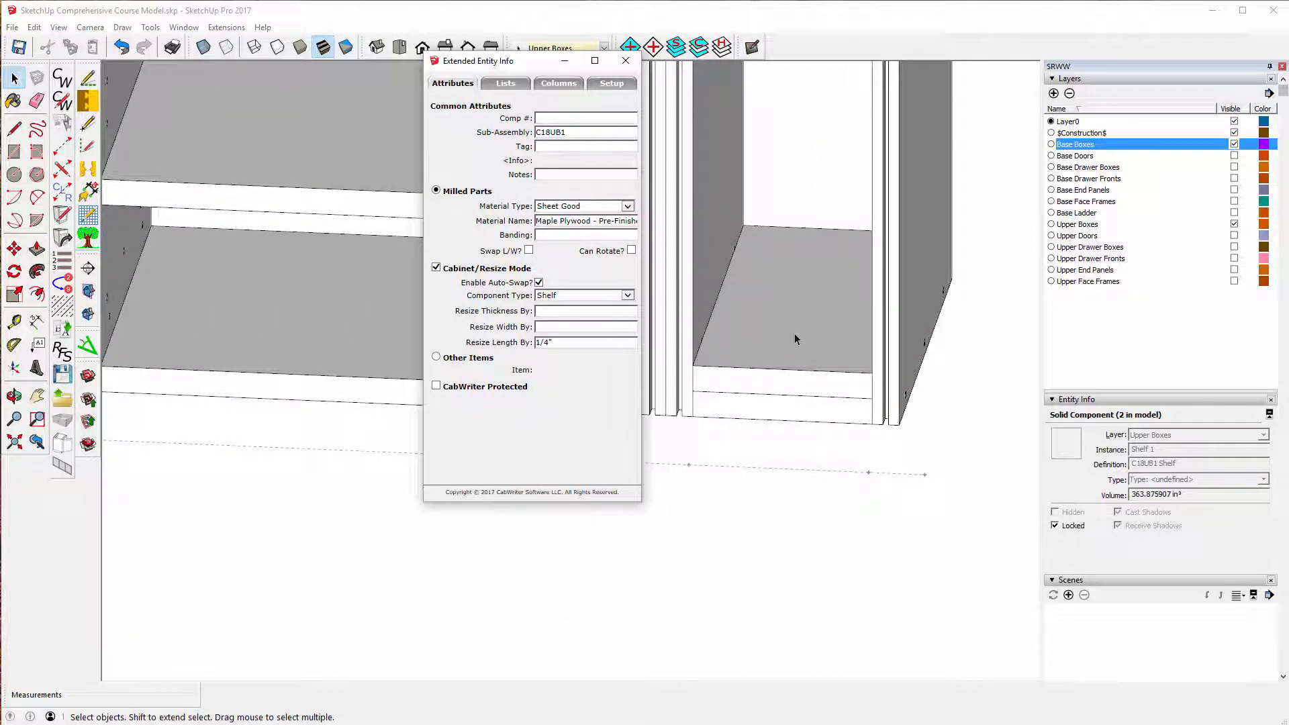
click(795, 336)
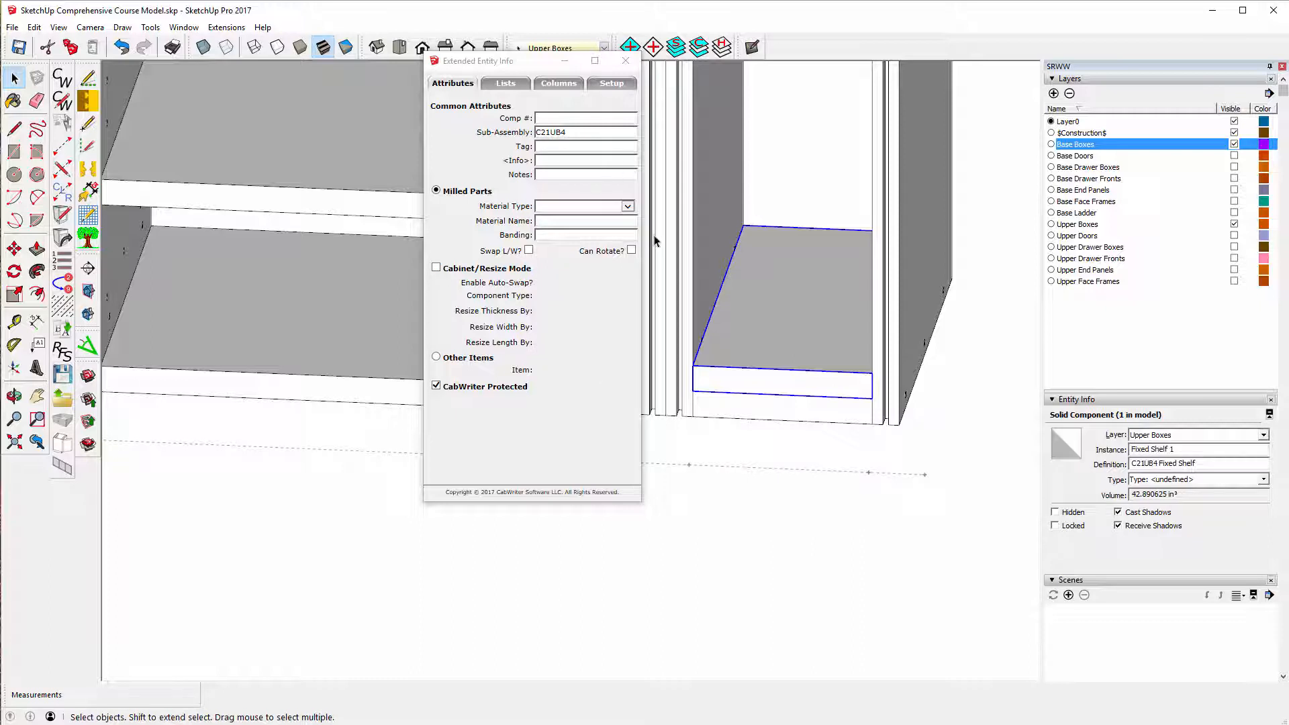
click(627, 206)
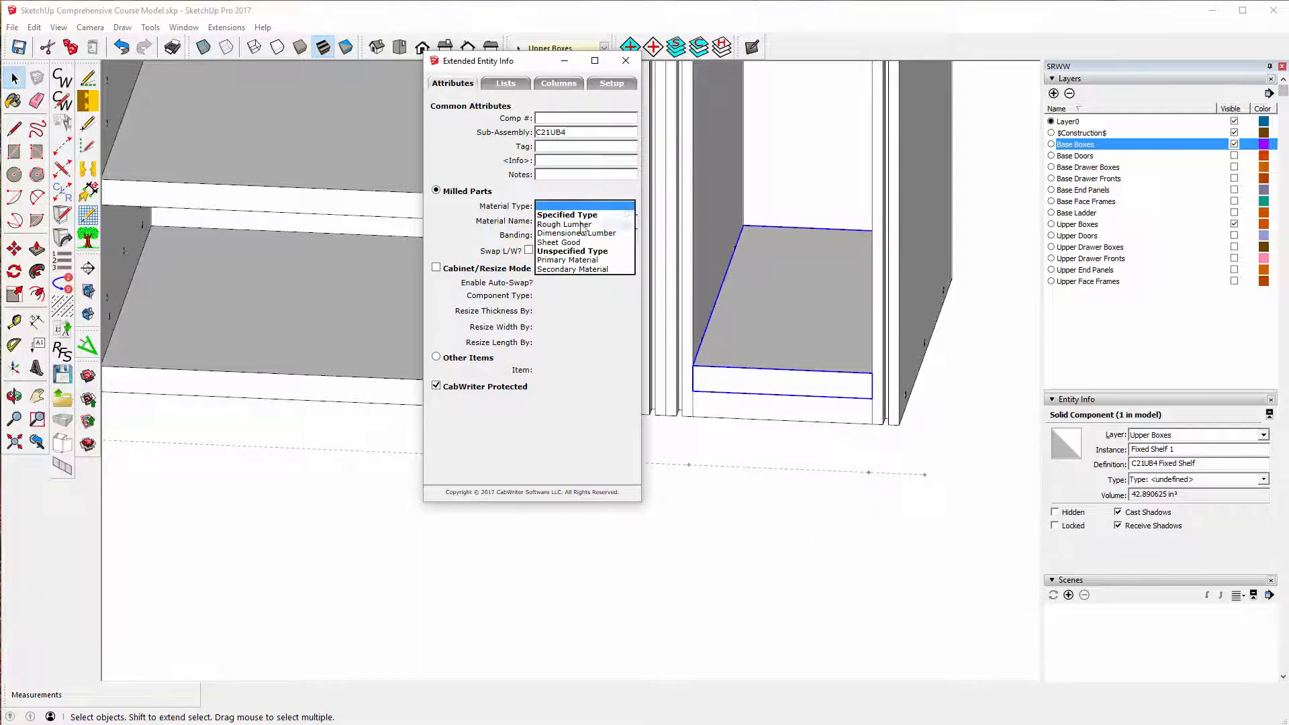
click(558, 242)
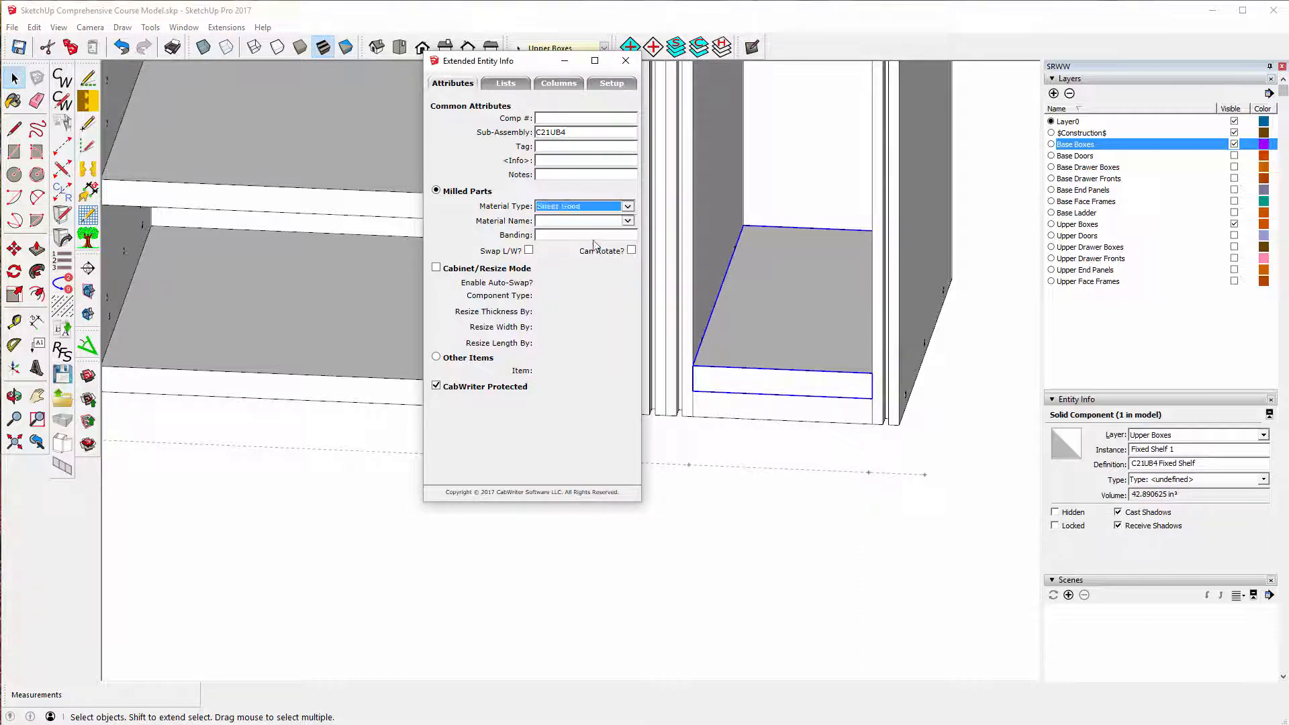
click(629, 221)
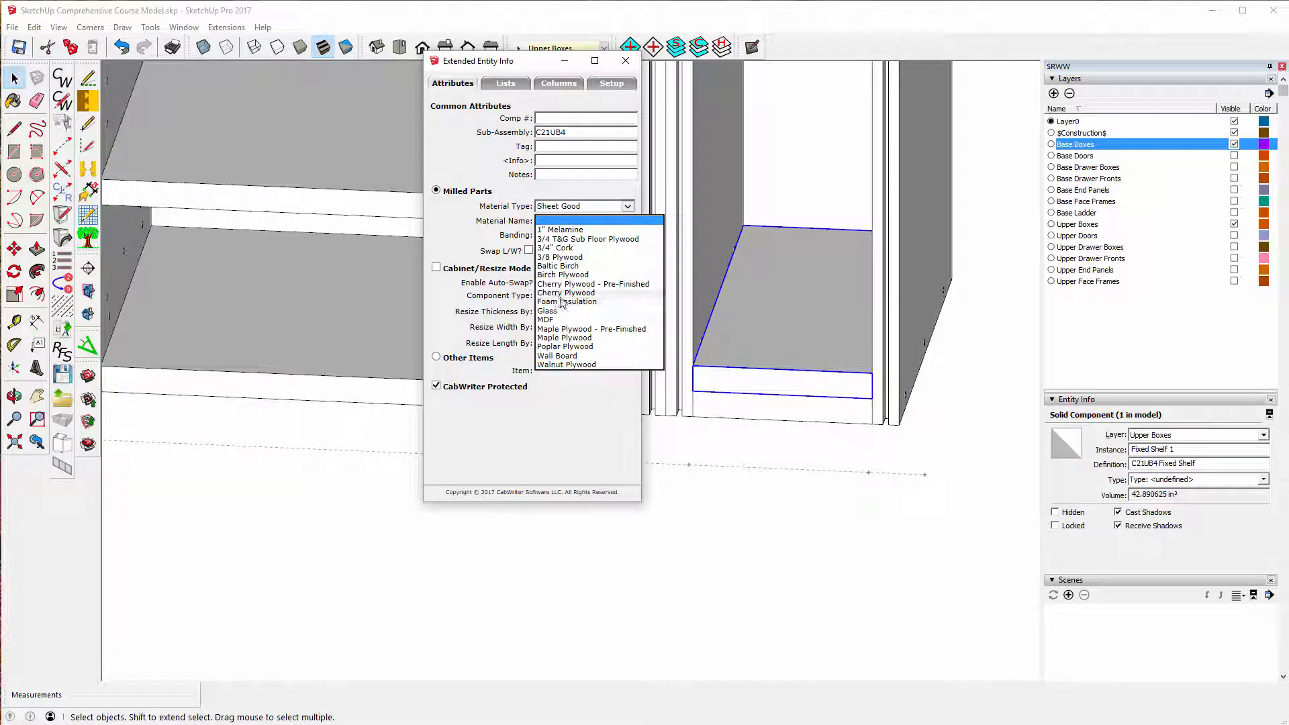
click(619, 328)
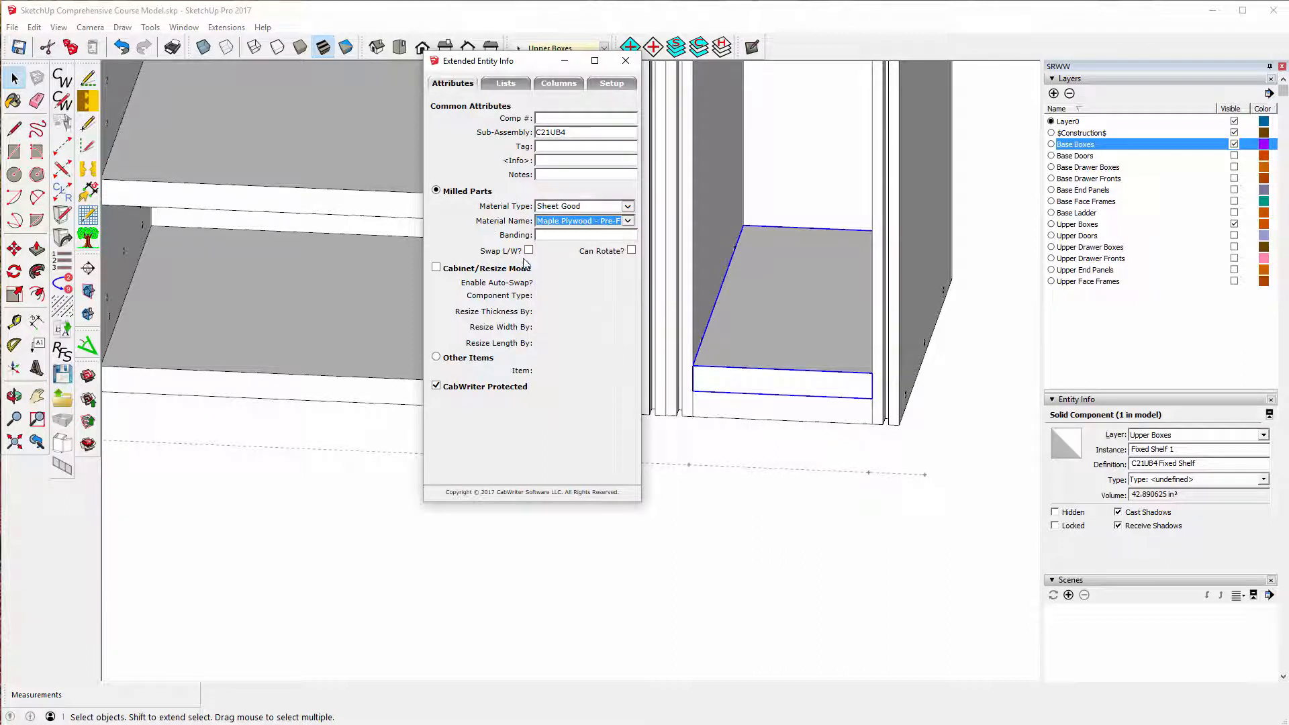
- Enable Cabinet/Resize Mode and auto-swap for the fixed shelf, with component type Shelf and Resize Length By 1/4"
click(436, 268)
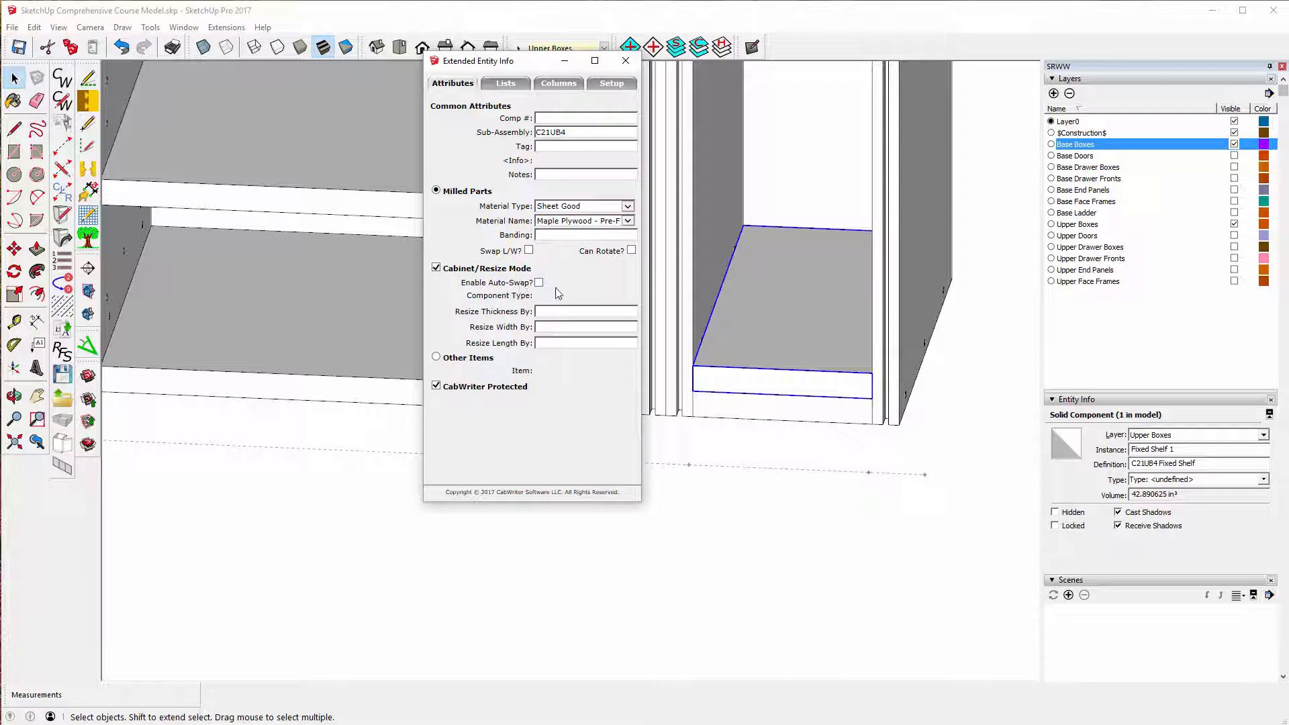
click(539, 283)
click(628, 296)
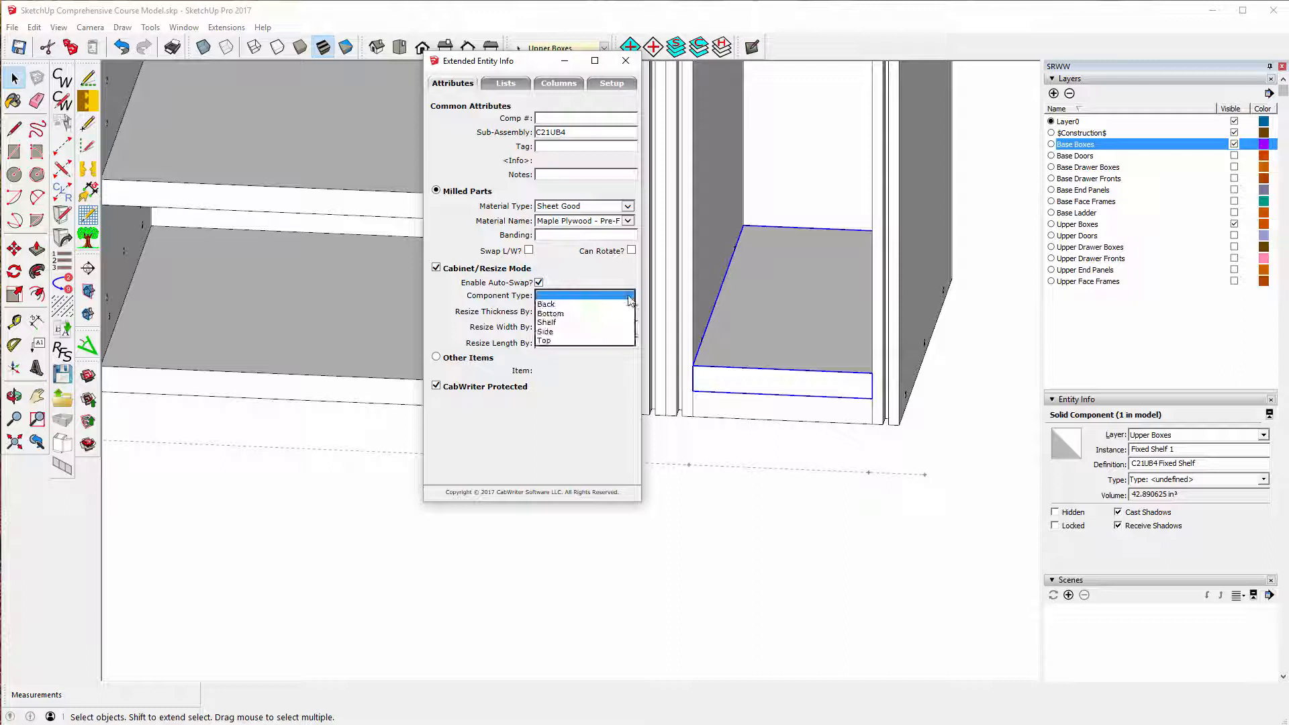
click(552, 322)
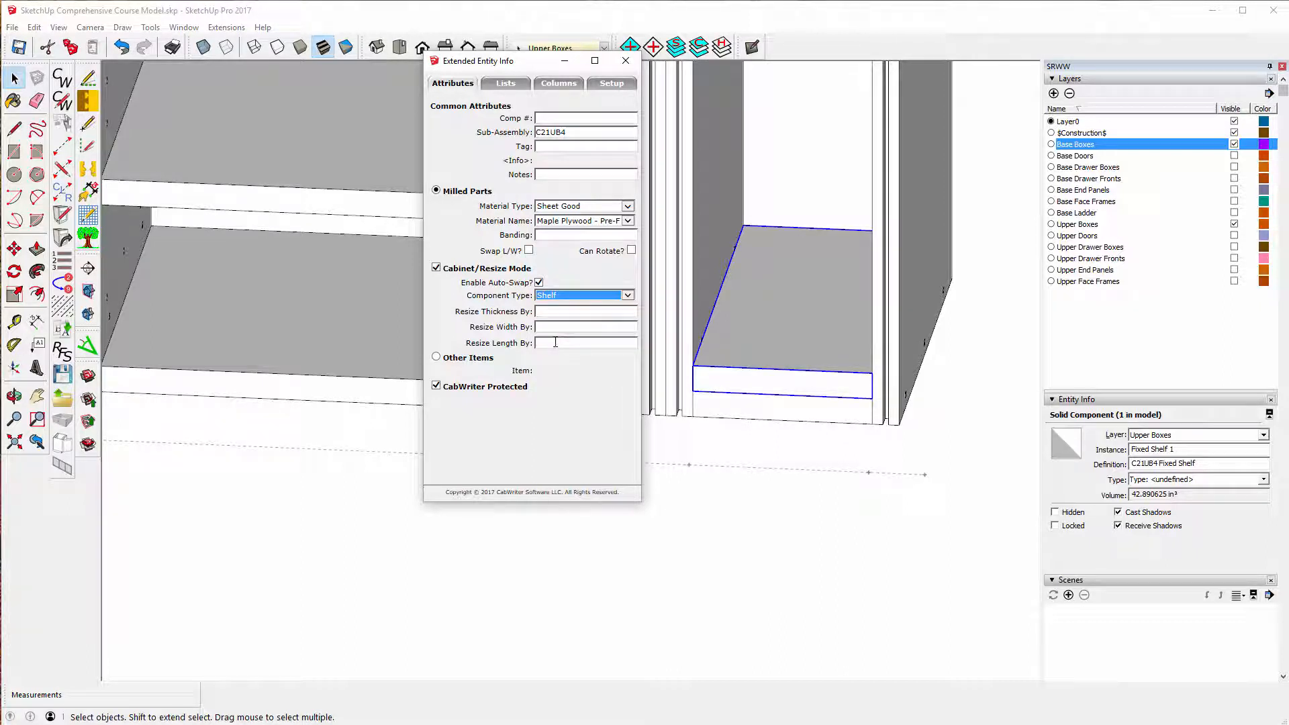
click(555, 342)
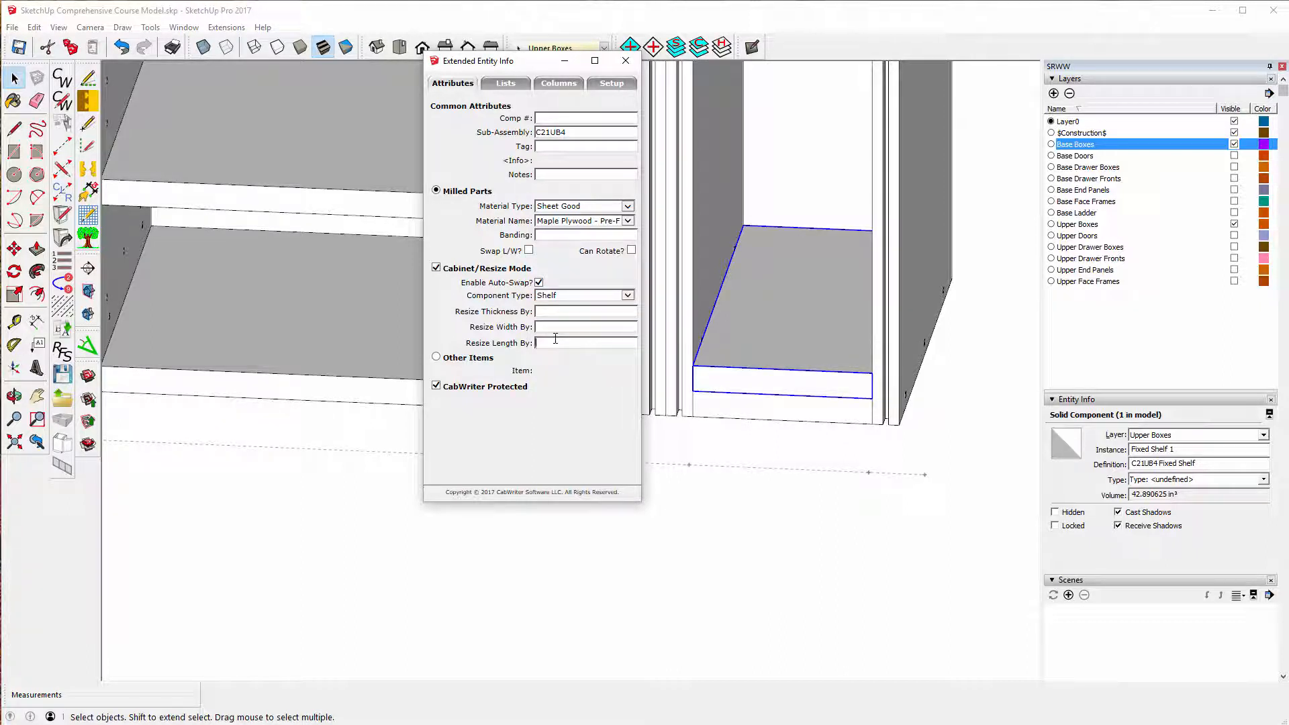
text(1/4")
click(625, 62)
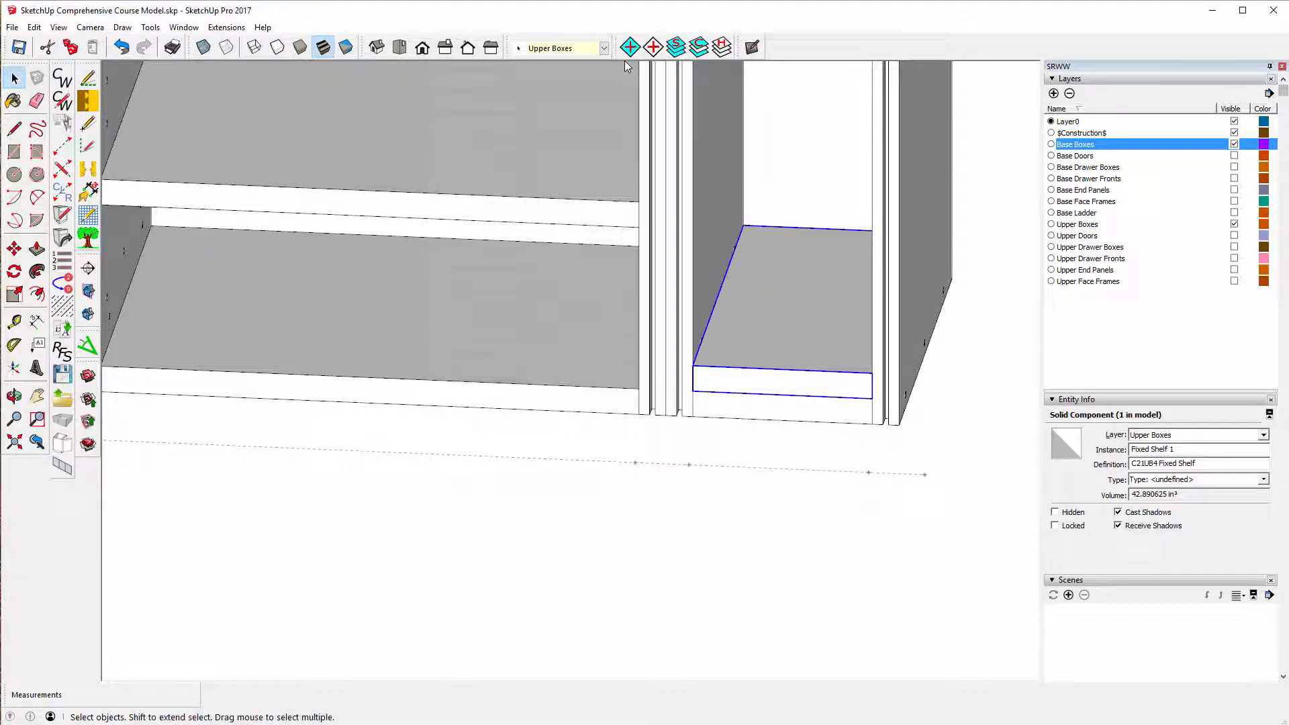
- Draw a vertical line about 32 7/8" long down the front inner edge of the narrow end cabinet's right side, ending at its bottom
click(758, 537)
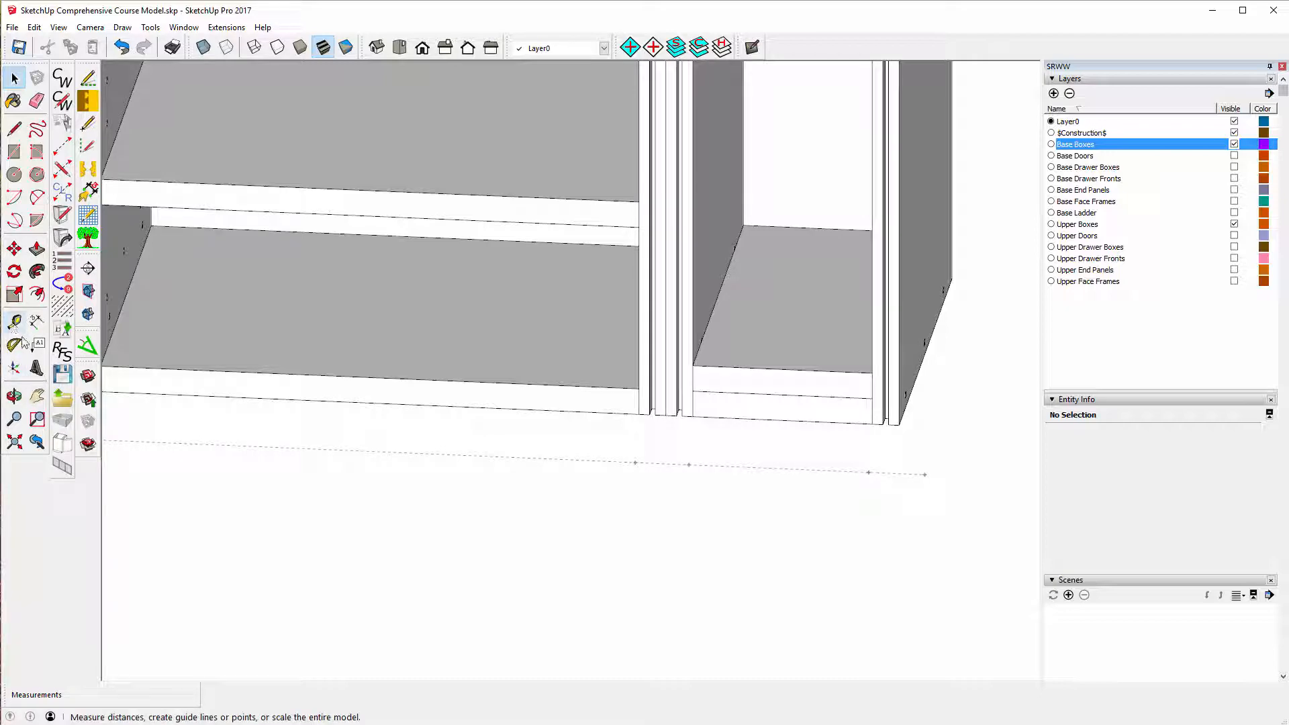
scroll(879, 665, down, 6)
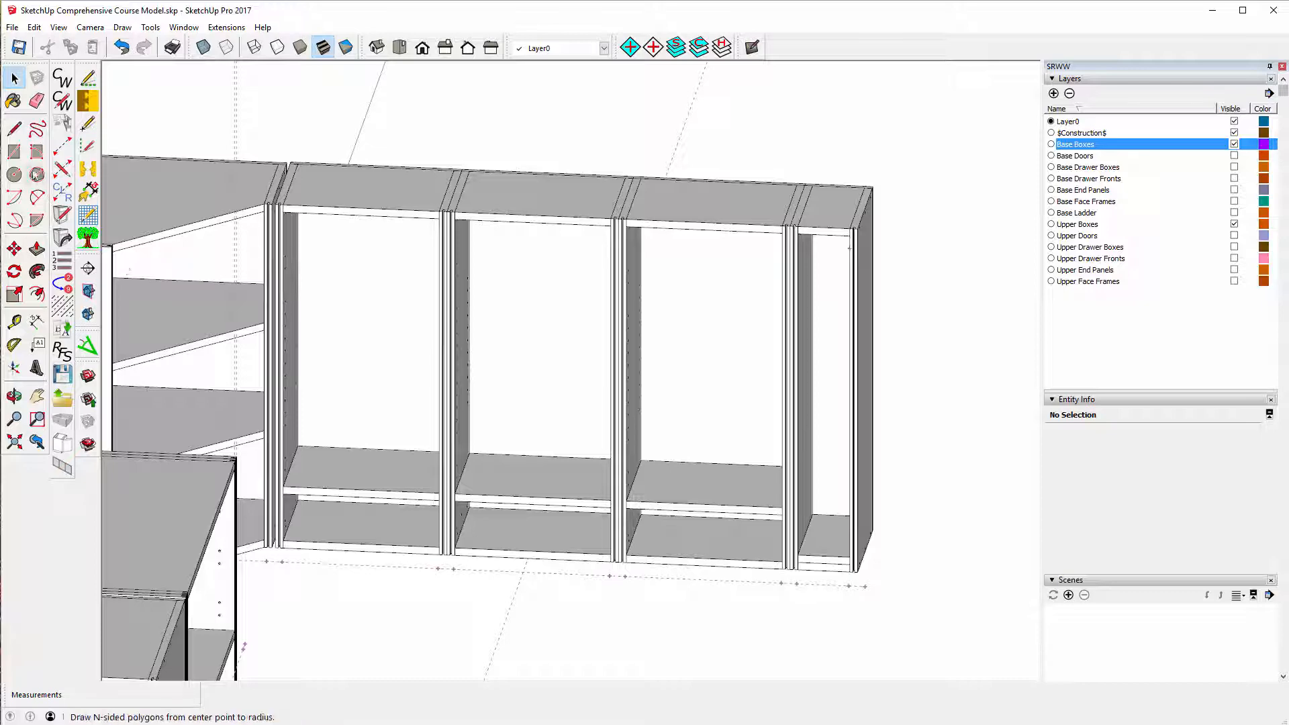
click(13, 398)
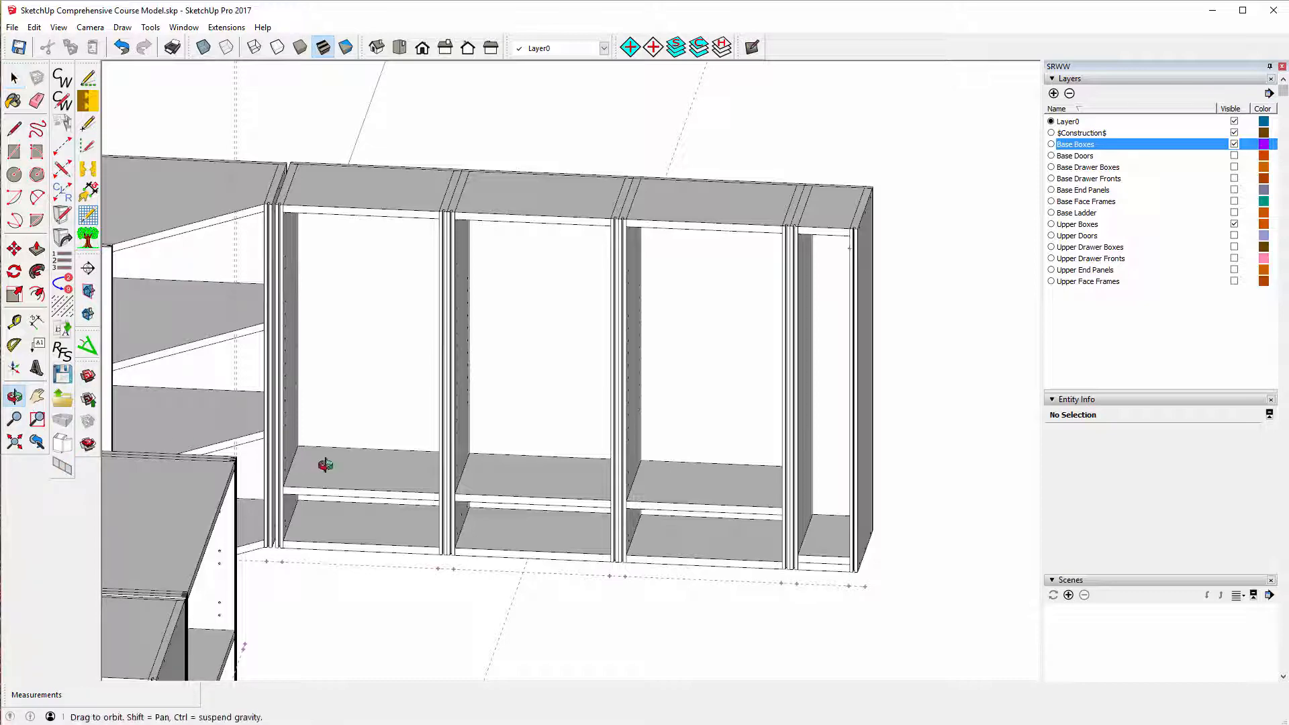
mouse_move(345, 460)
mouse_down()
mouse_move(441, 360)
mouse_move(489, 440)
mouse_up()
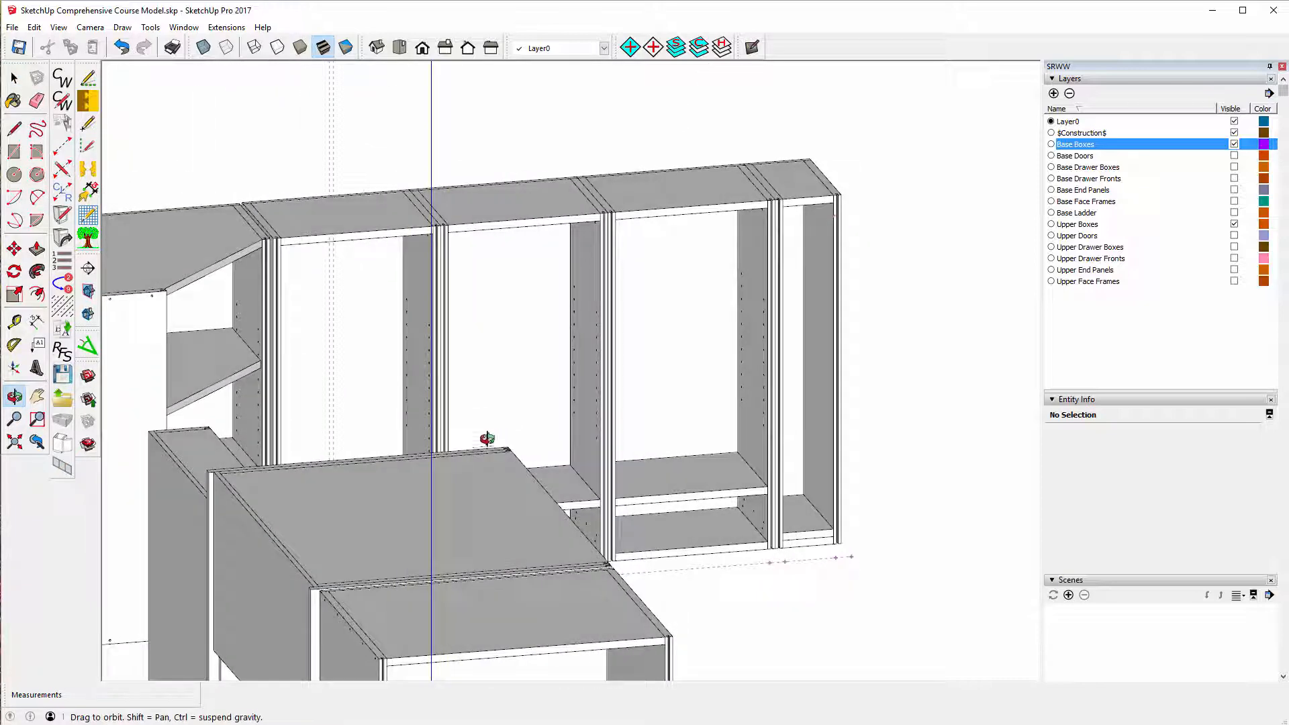
click(14, 128)
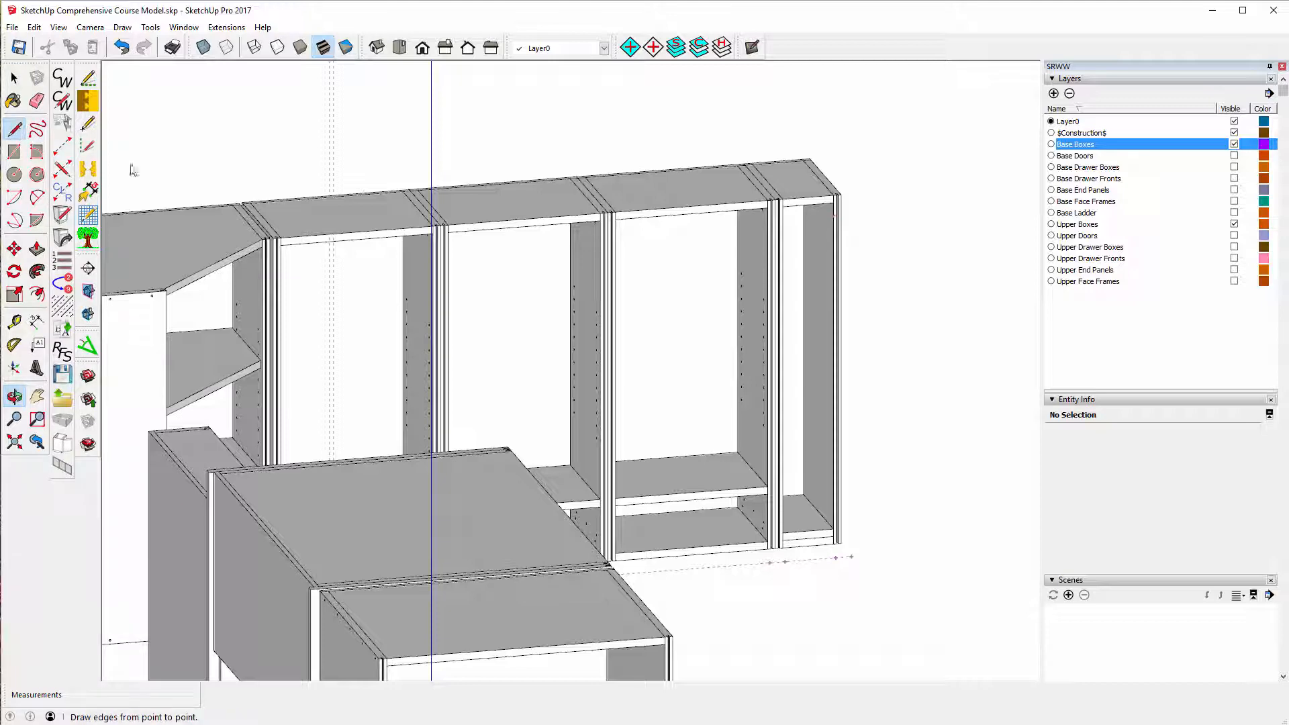
scroll(946, 365, up, 5)
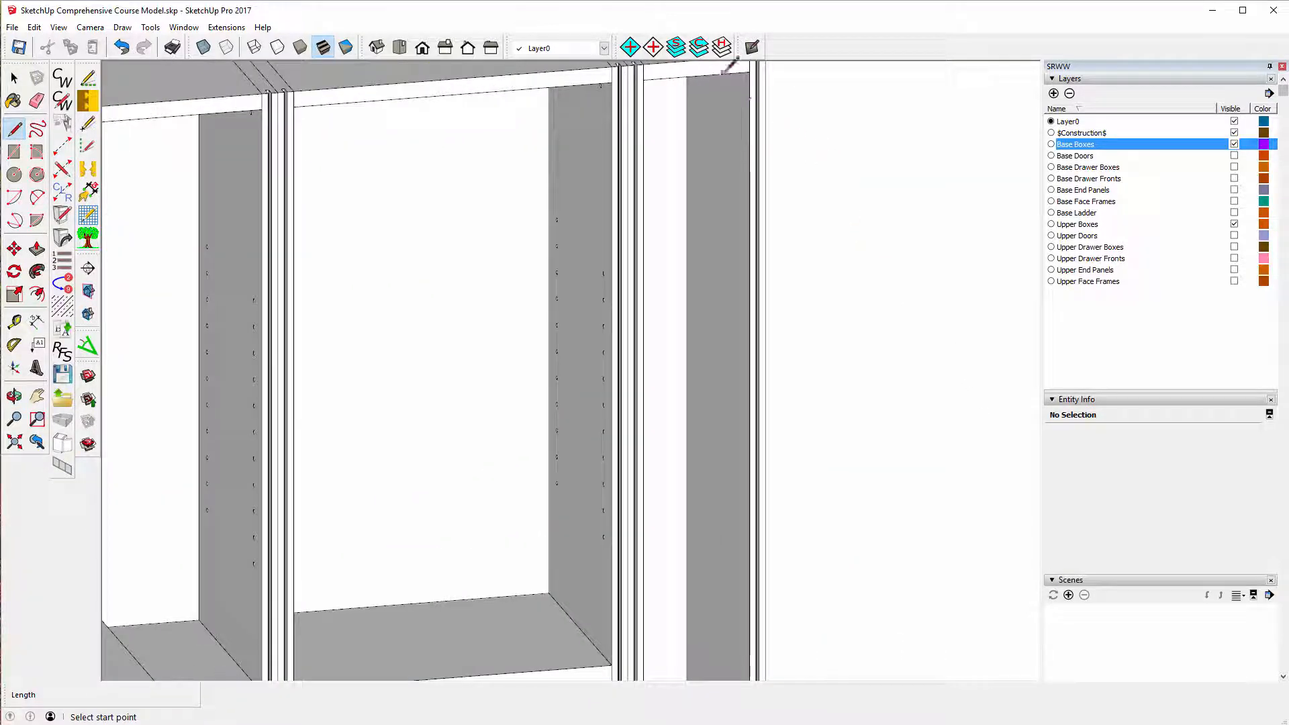
click(750, 97)
scroll(920, 409, down, 3)
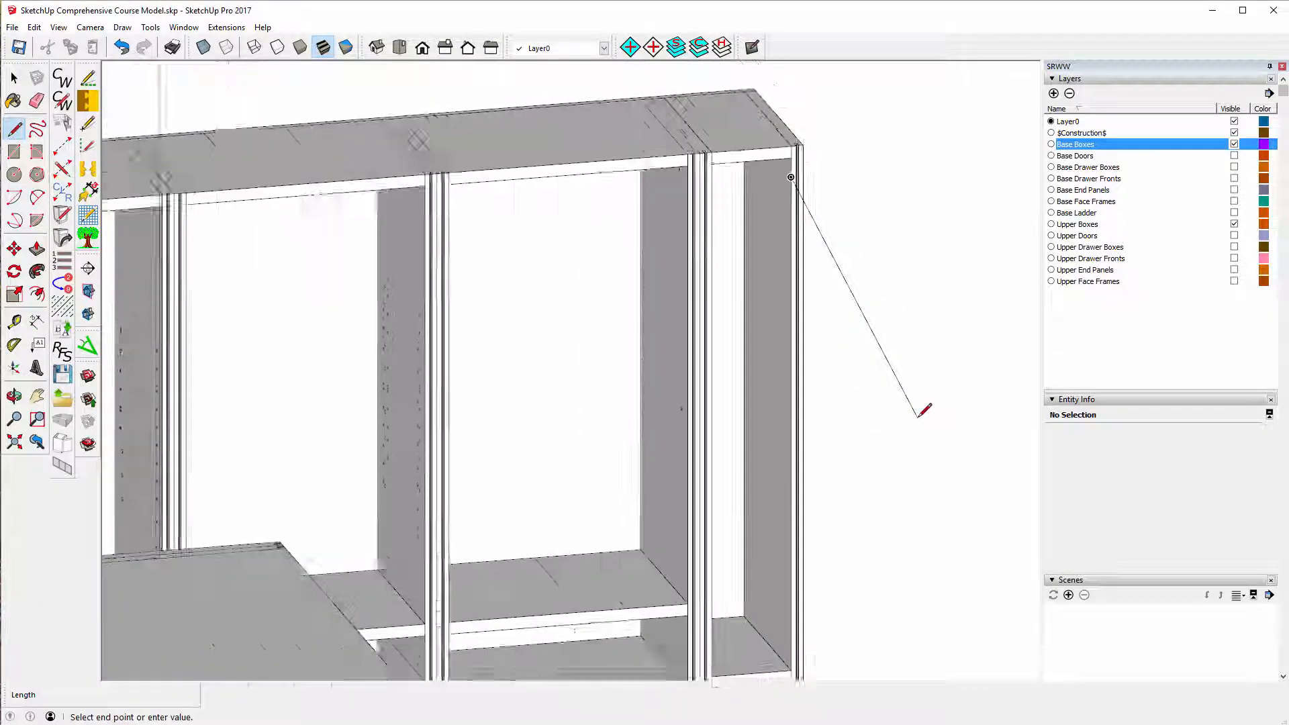
scroll(792, 634, up, 1)
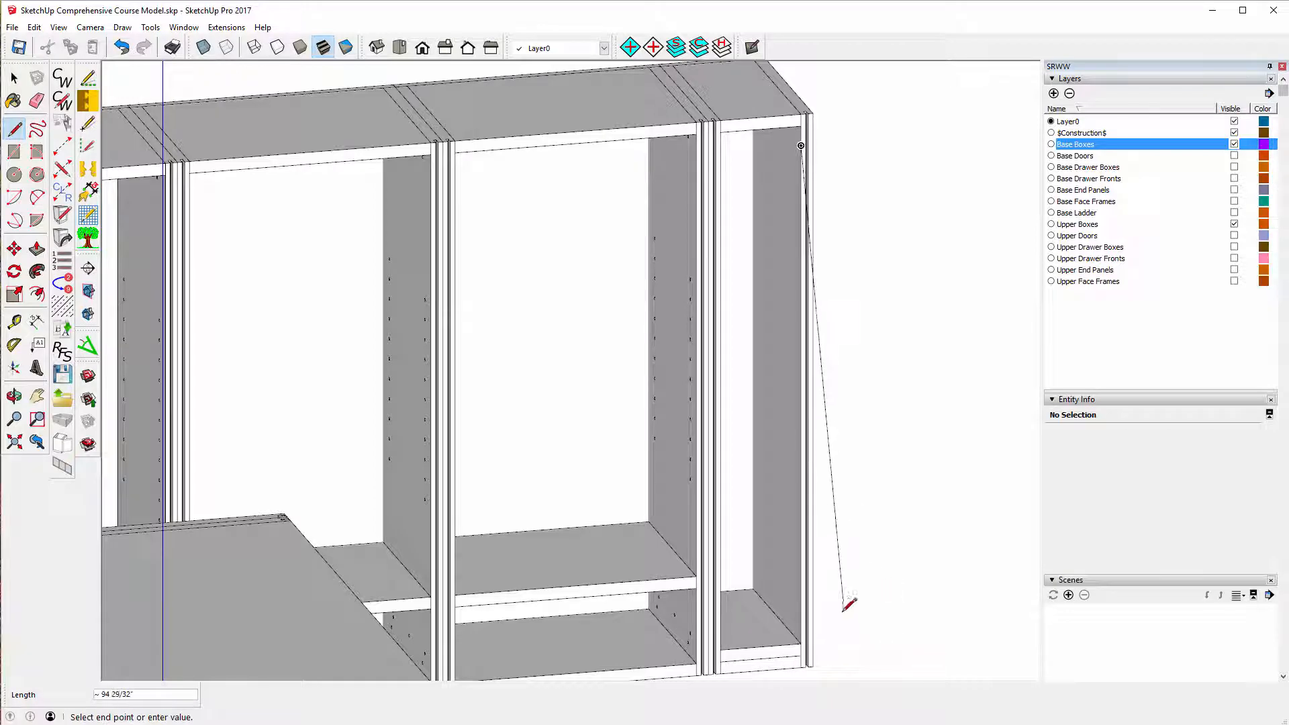
scroll(847, 606, up, 1)
scroll(715, 520, down, 3)
scroll(765, 617, up, 3)
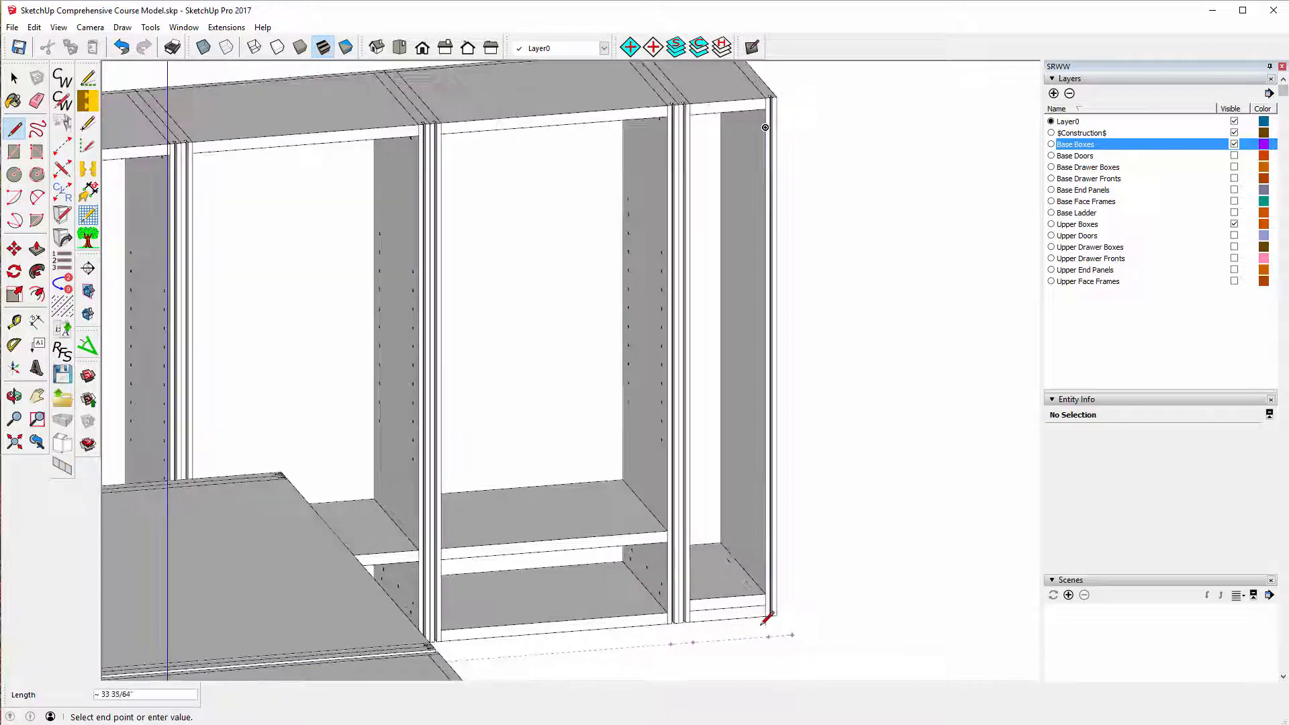
scroll(764, 619, up, 3)
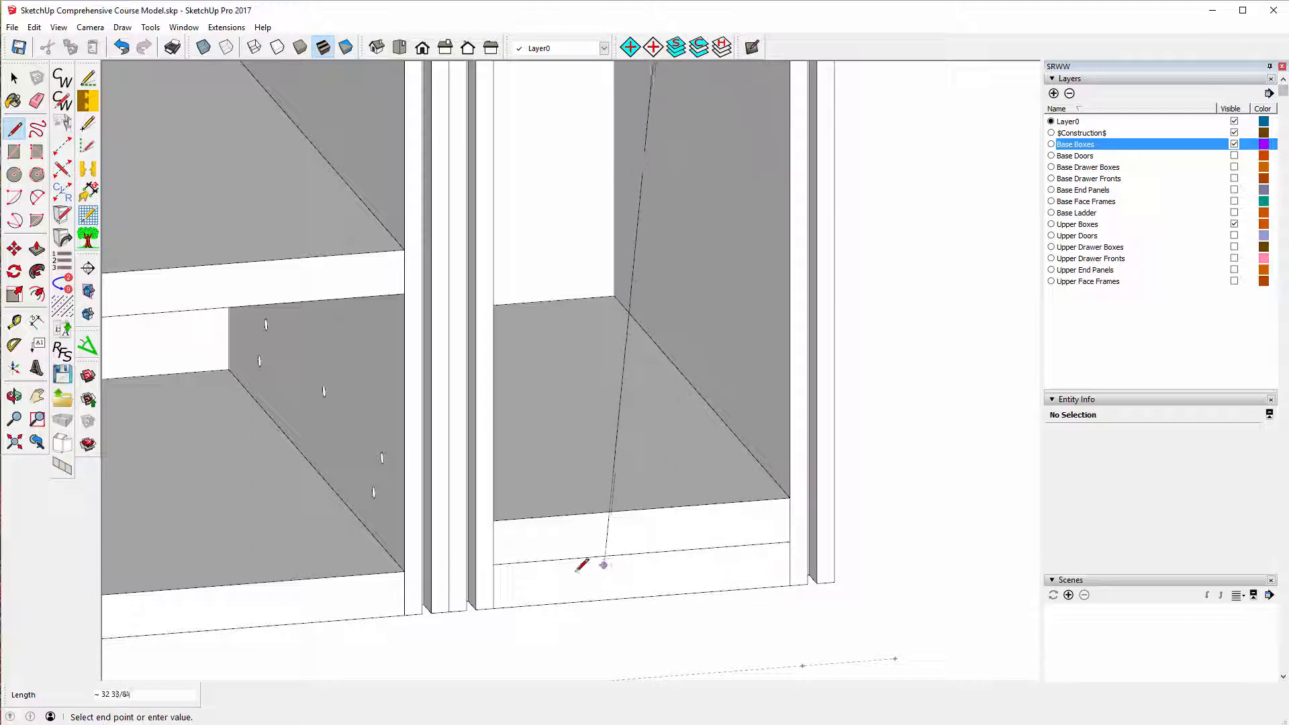
click(795, 581)
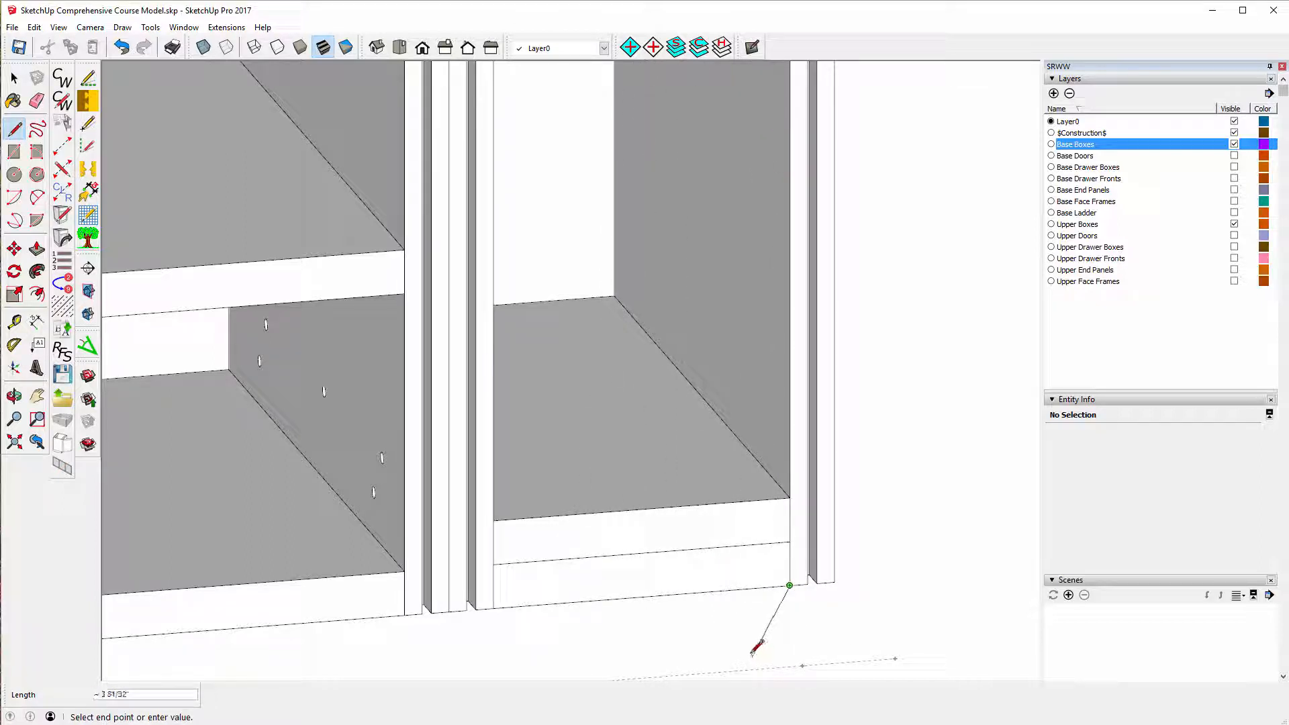
key(Escape)
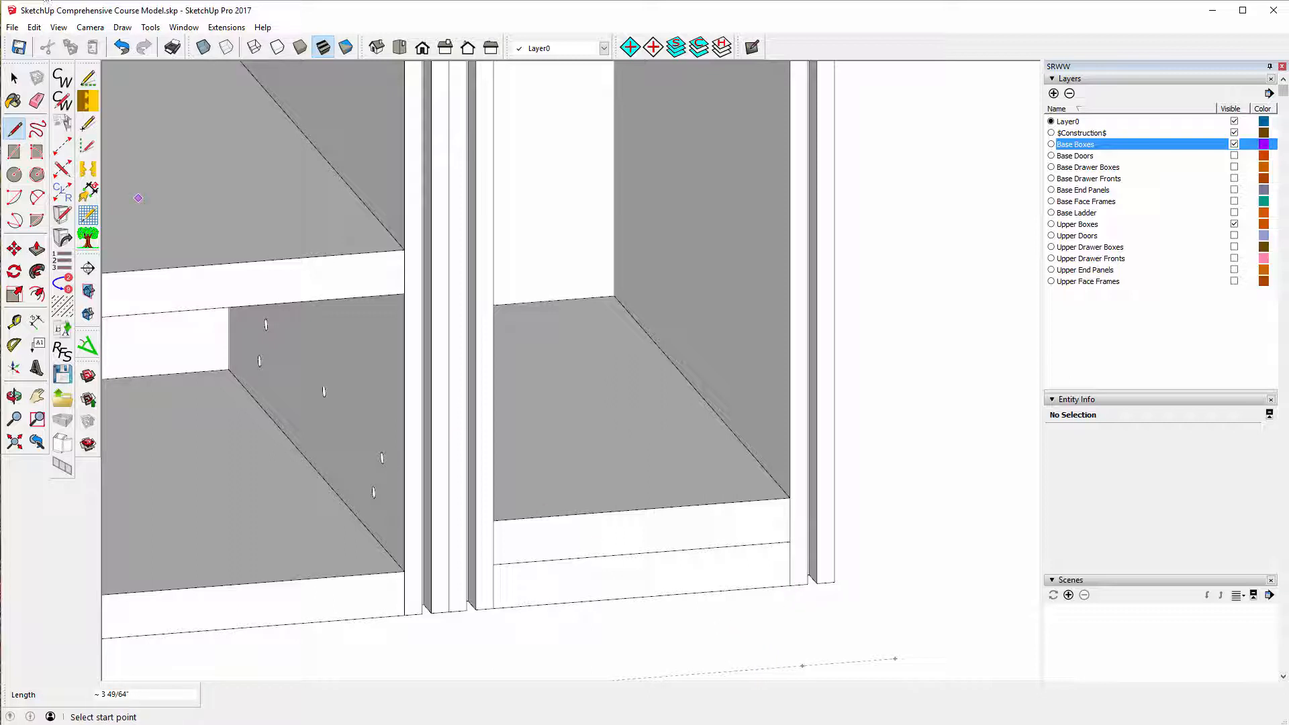
- Divide the vertical line on the narrow end cabinet's right side into 8 equal segments
click(14, 78)
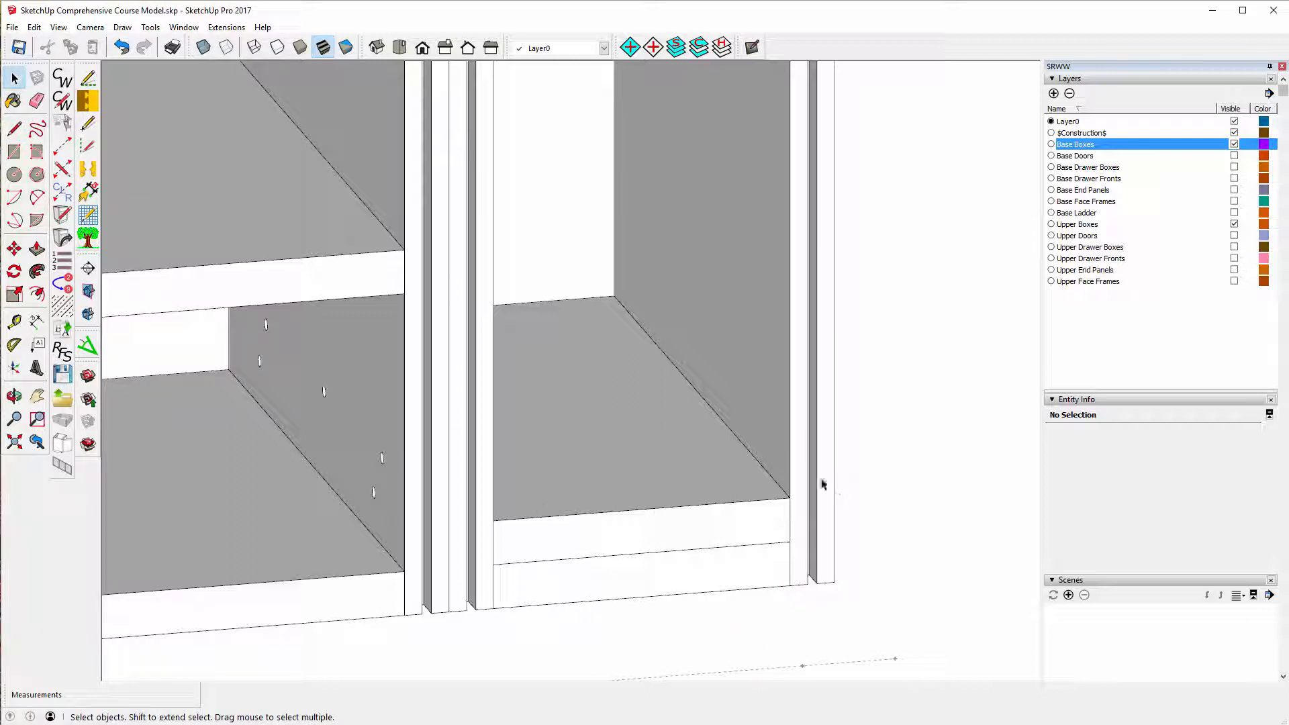
click(791, 439)
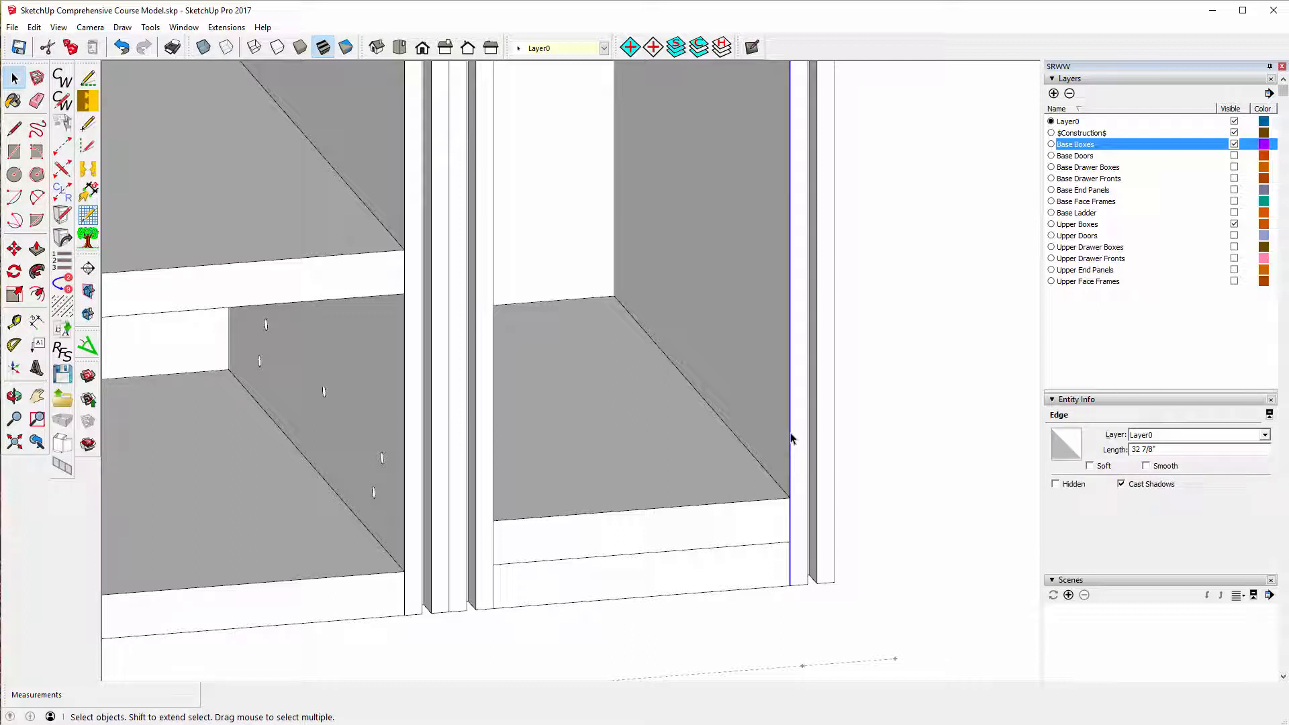
right_click(791, 439)
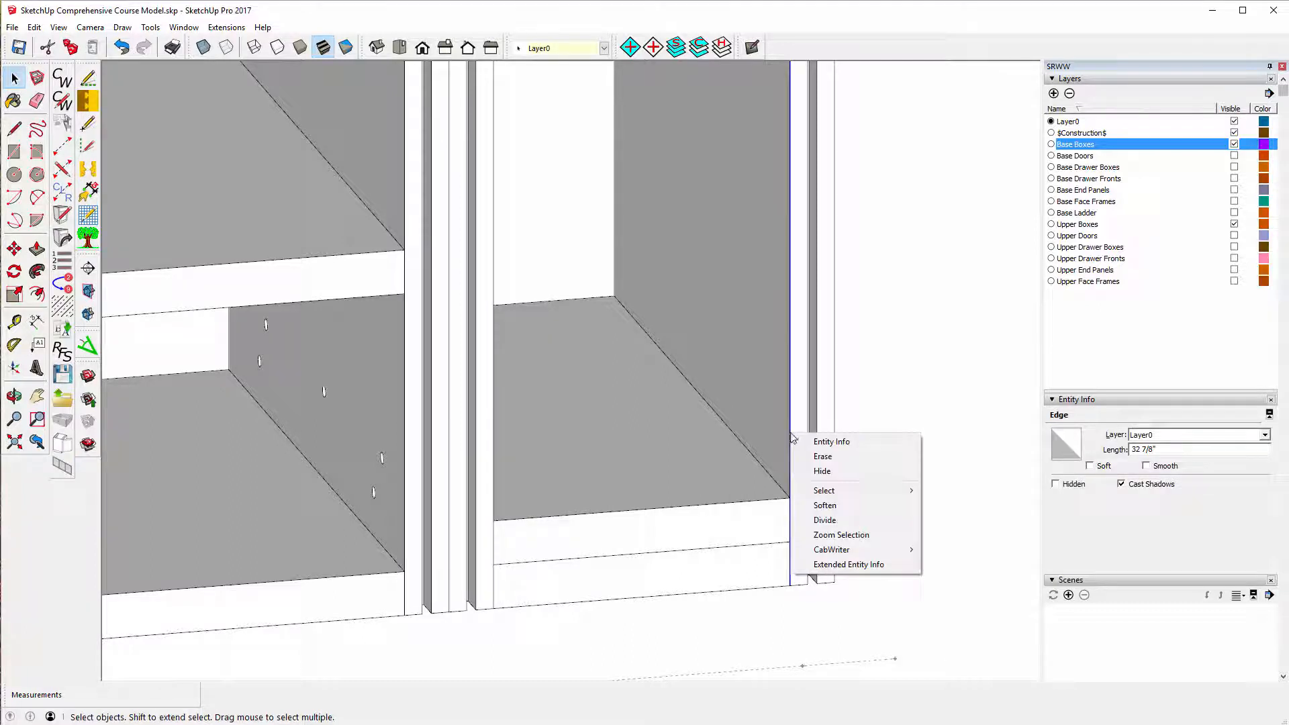
click(825, 520)
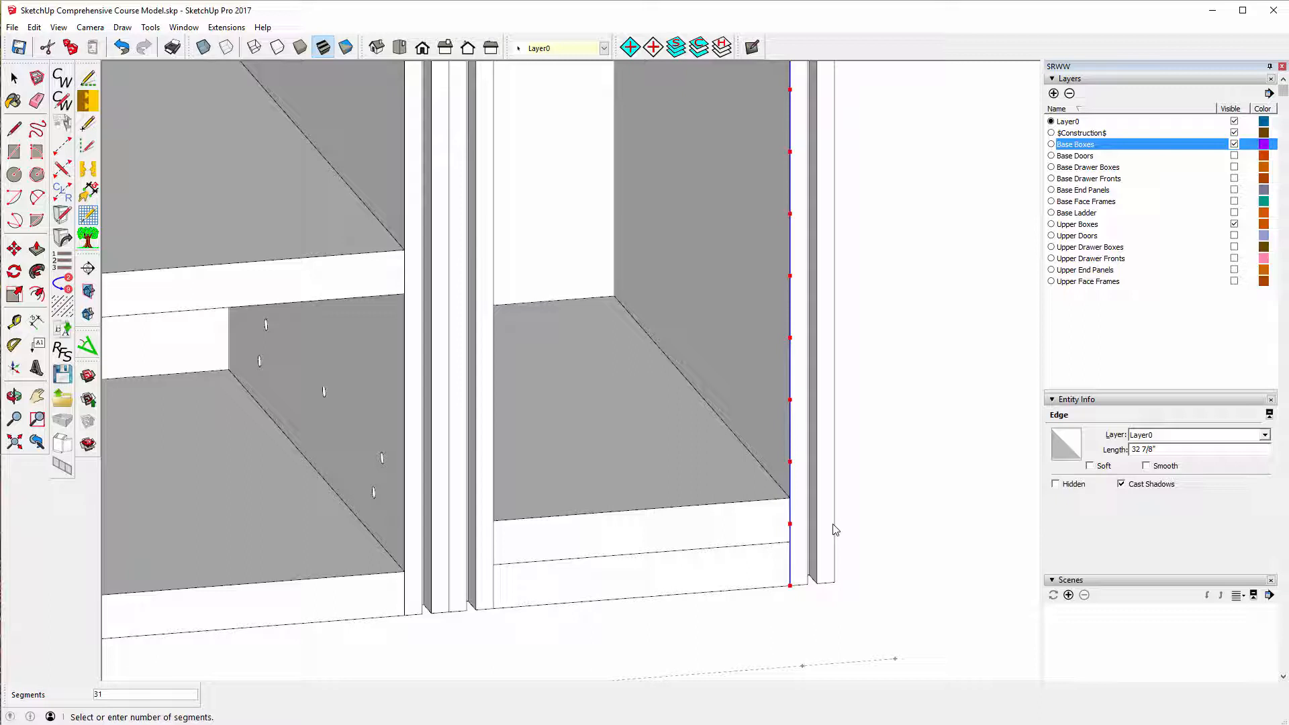
key(Return)
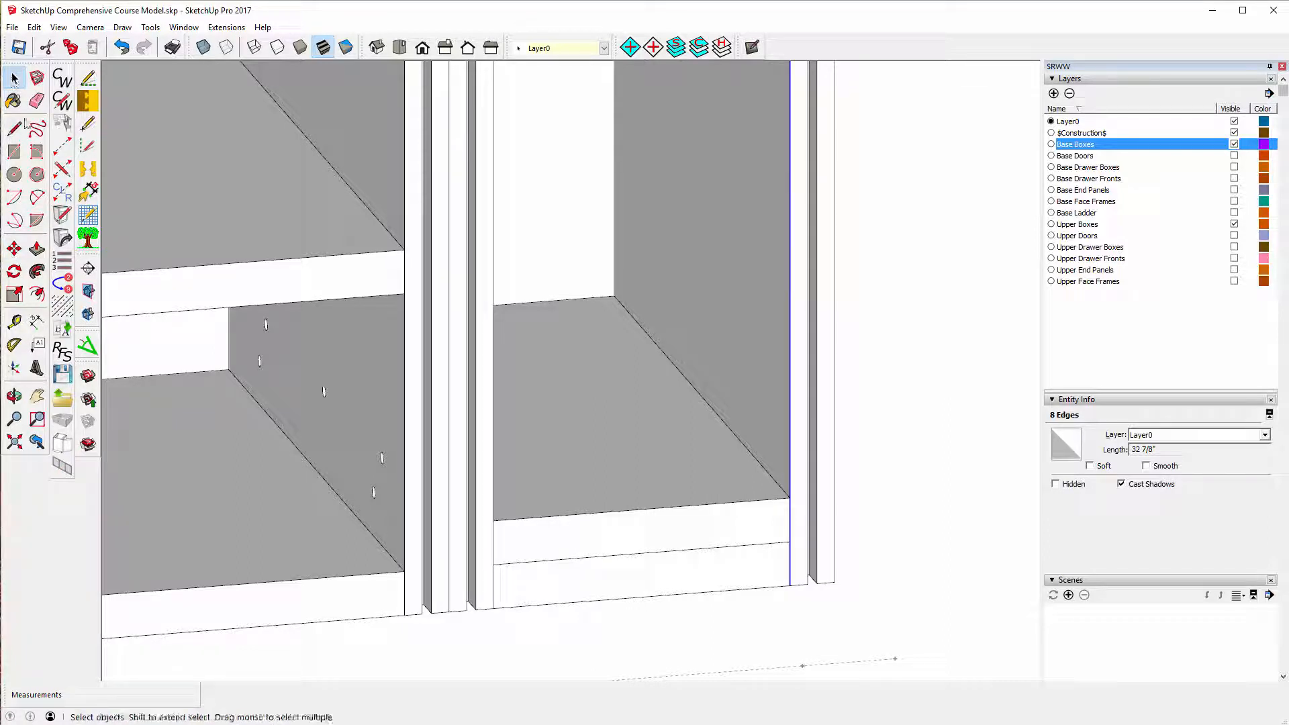
- Move the narrow end cabinet's fixed shelf up 3 23/64" so its lower front right corner sits on the line's first division point
click(15, 128)
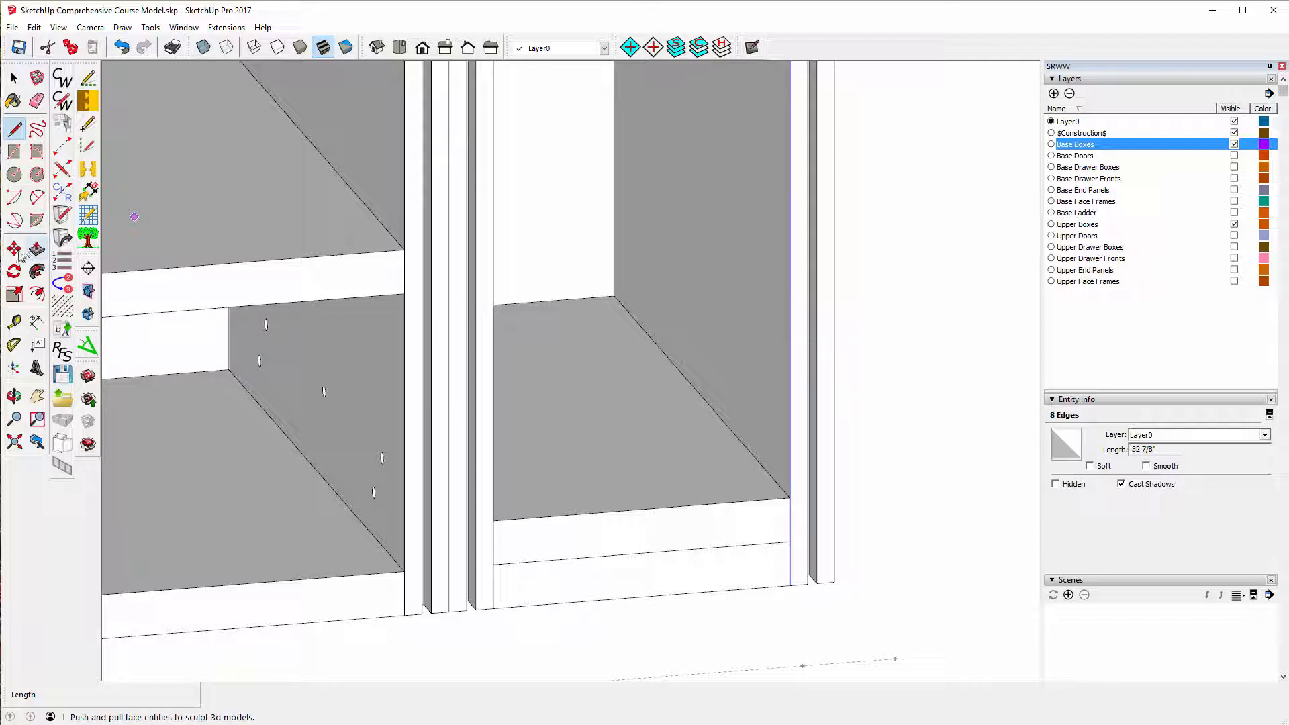
click(13, 250)
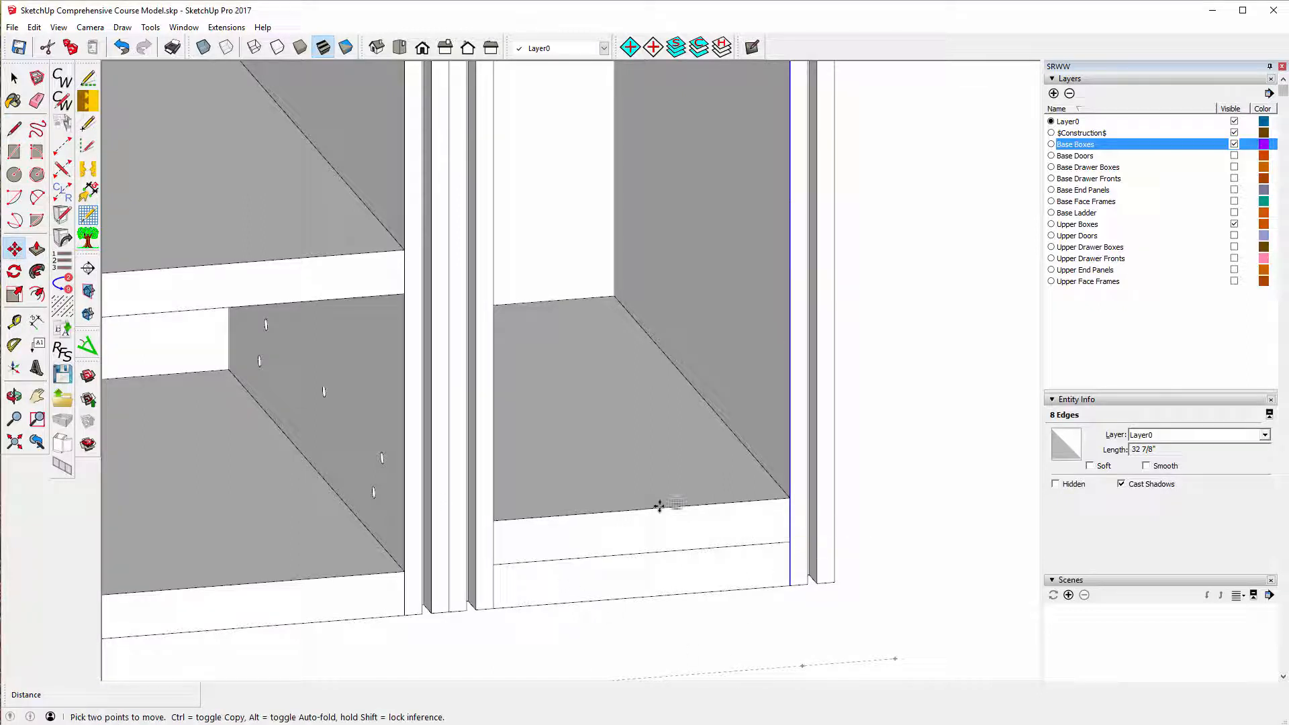
key(space)
click(605, 506)
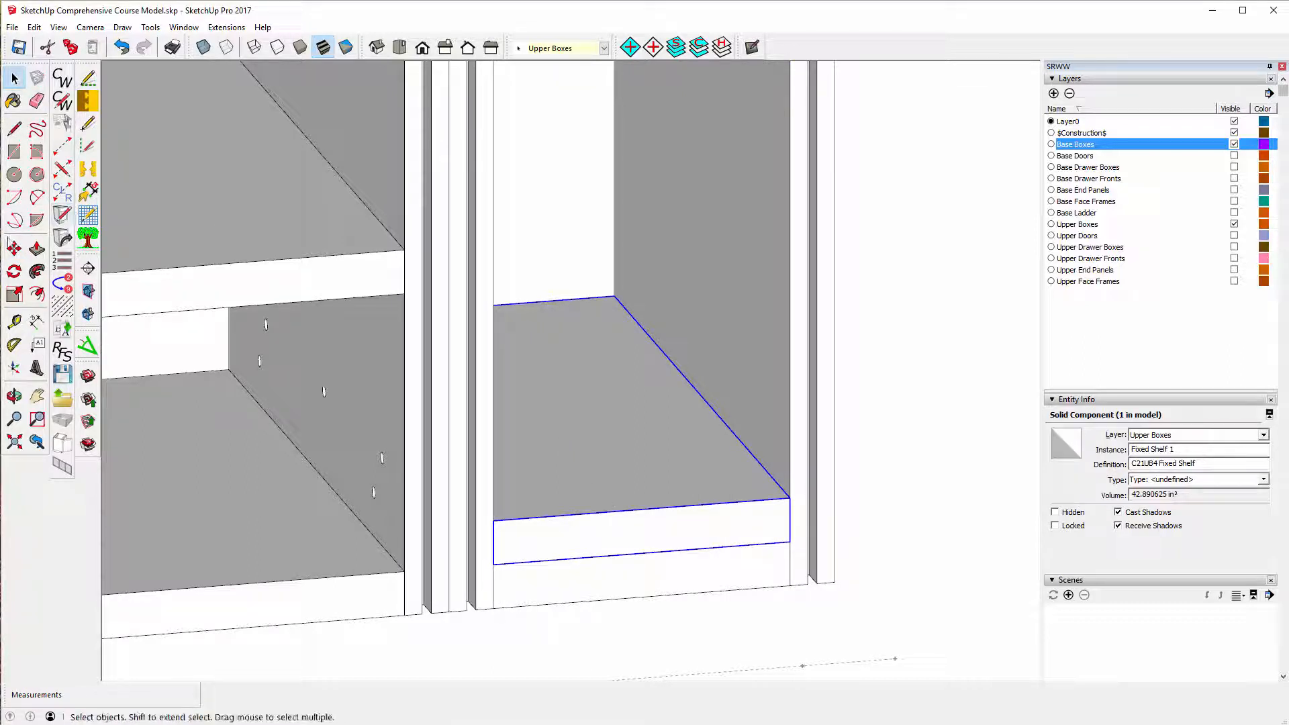
click(14, 250)
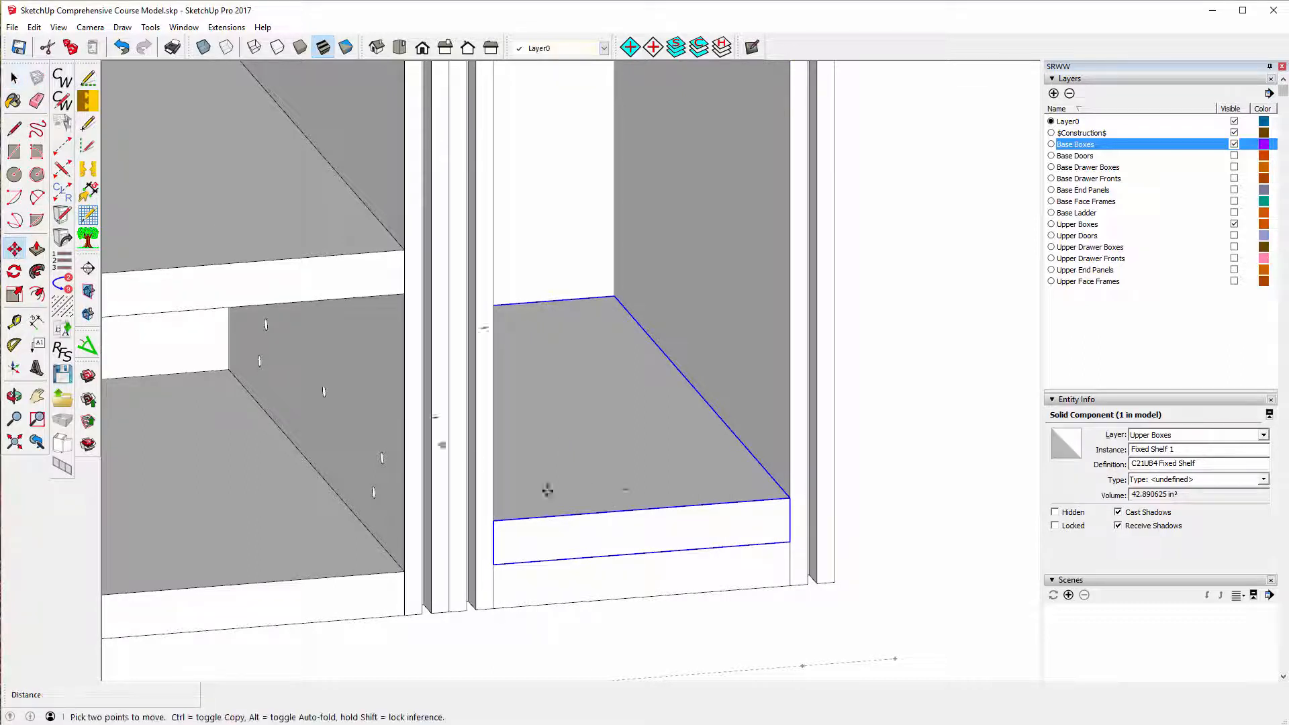
click(789, 541)
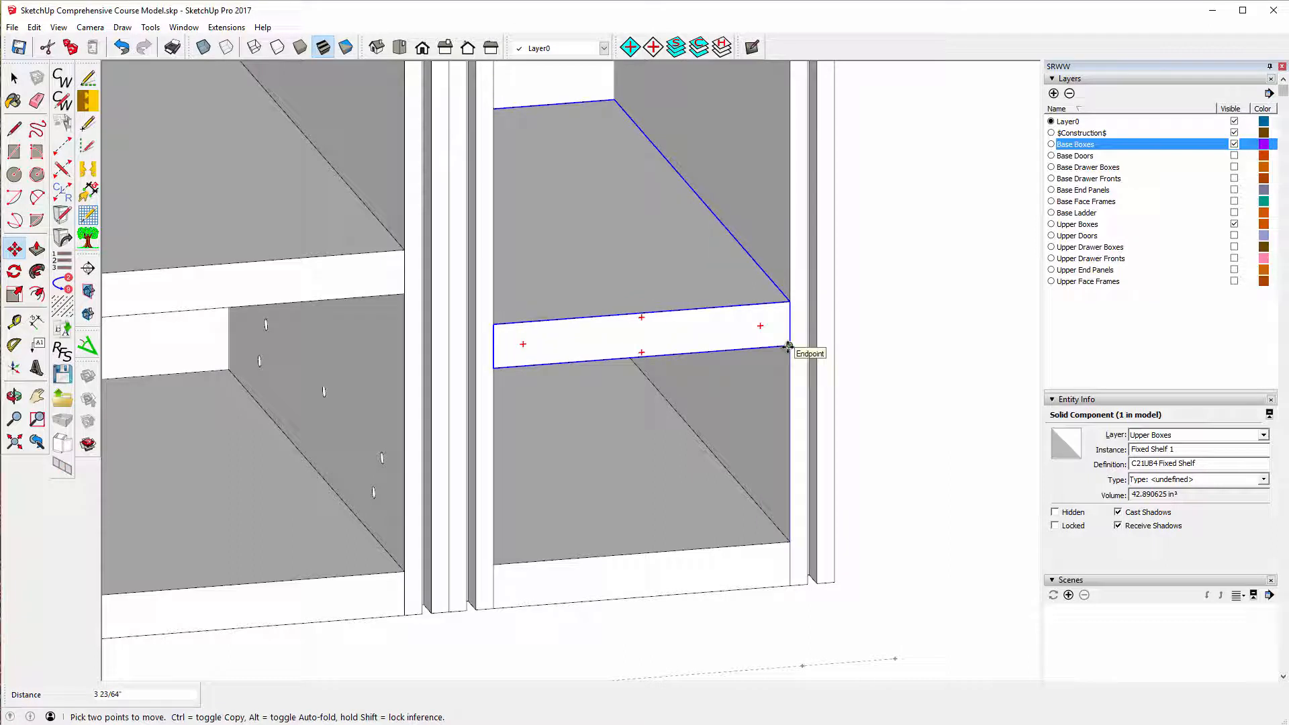
click(789, 347)
- Copy the fixed shelf up 4 7/64" to the next division point and array it 6x up the narrow end cabinet
scroll(724, 479, down, 2)
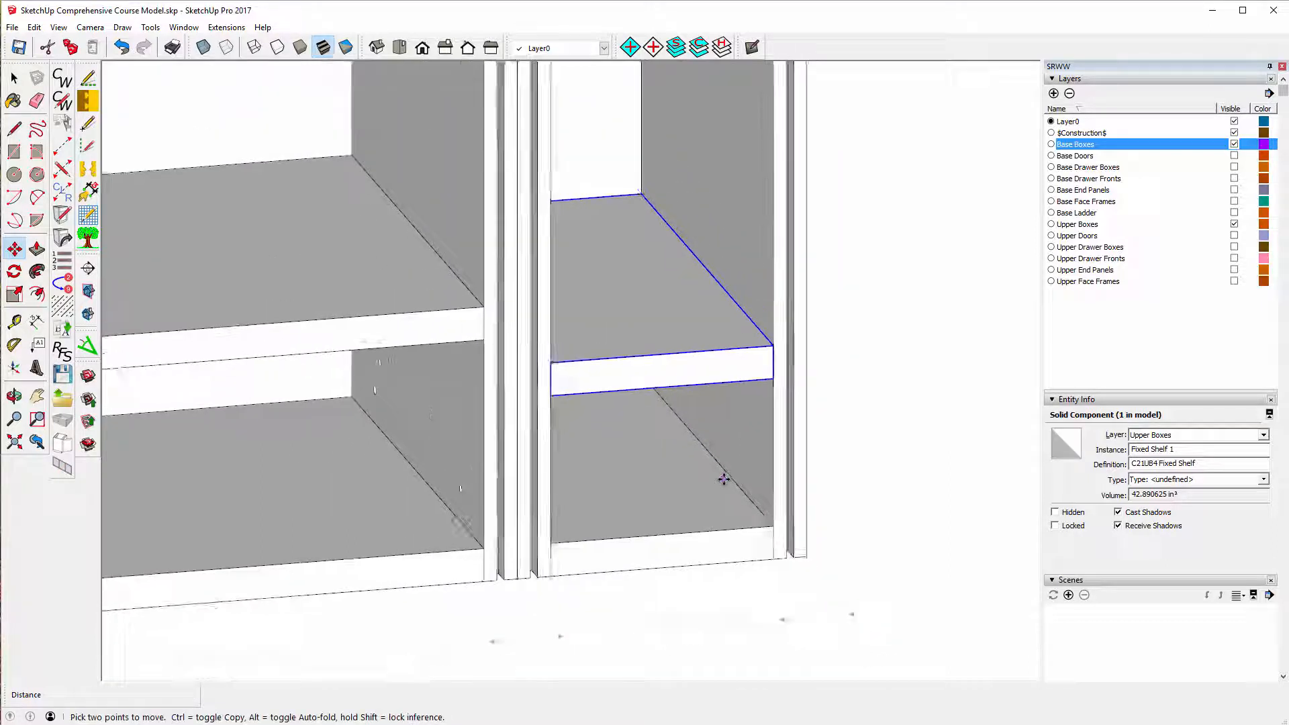
scroll(724, 479, down, 3)
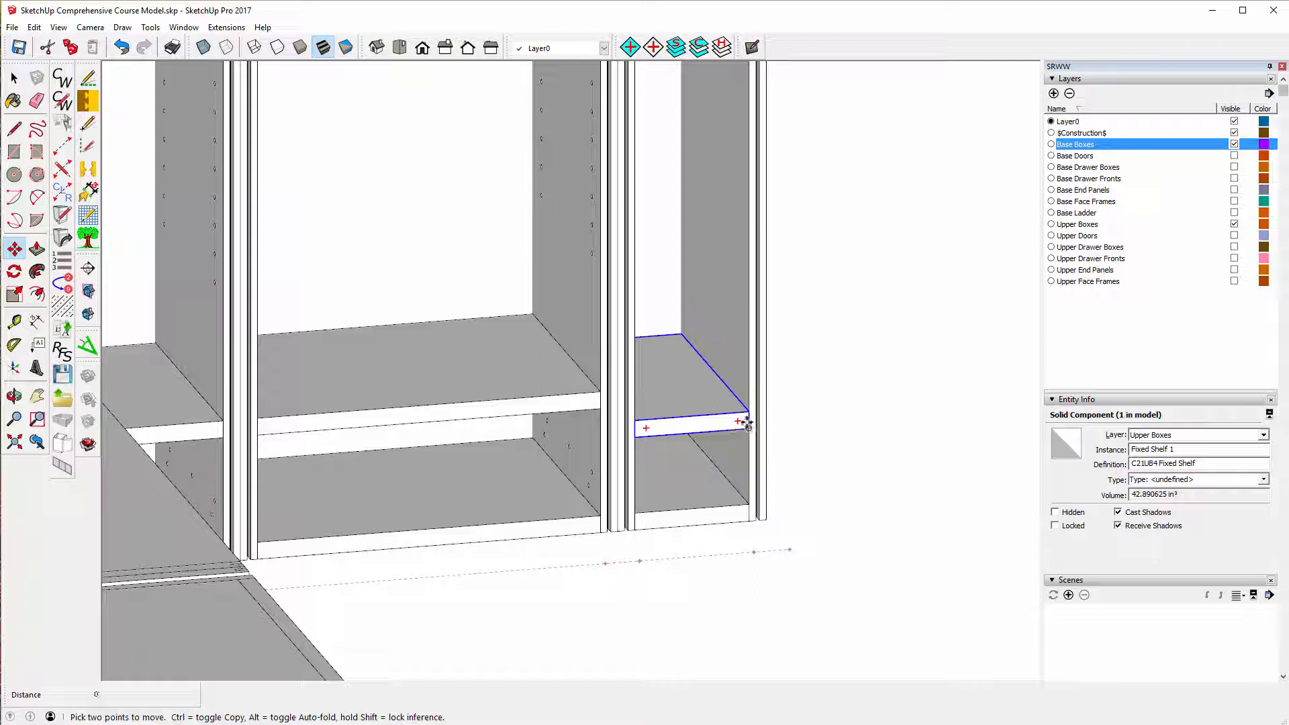
click(749, 428)
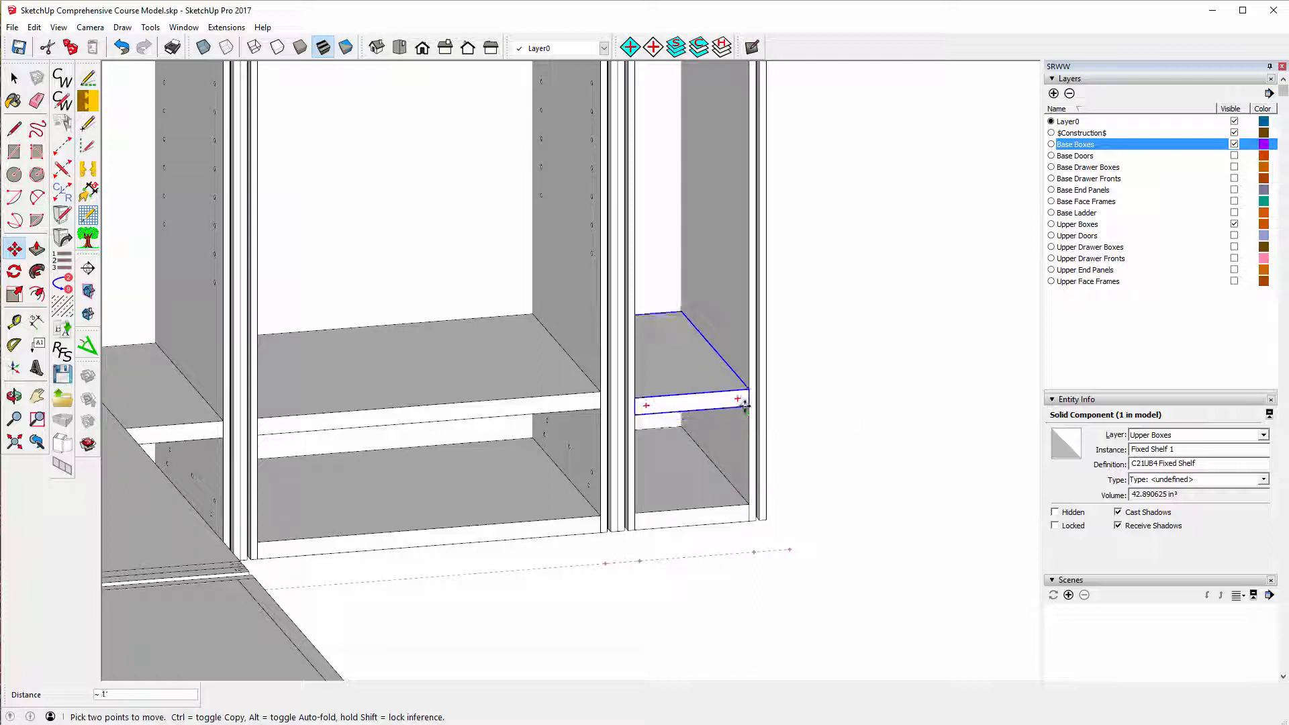
key(ctrl)
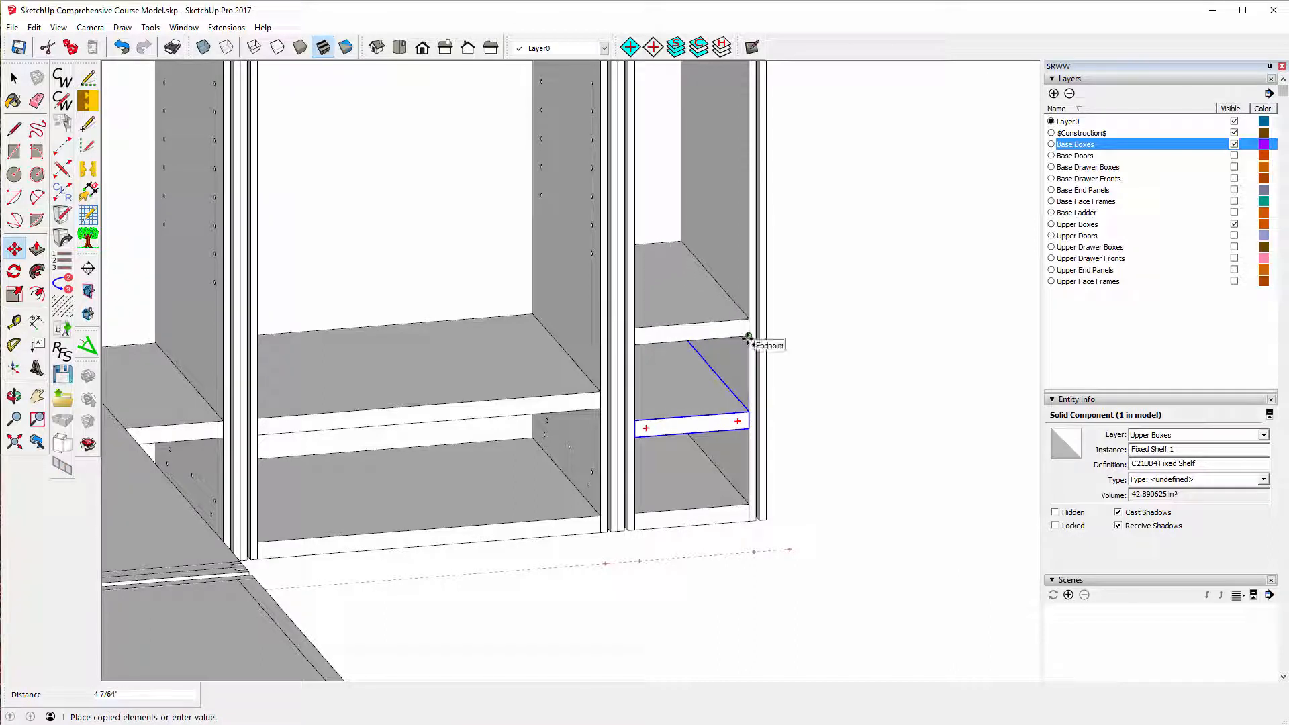
click(747, 337)
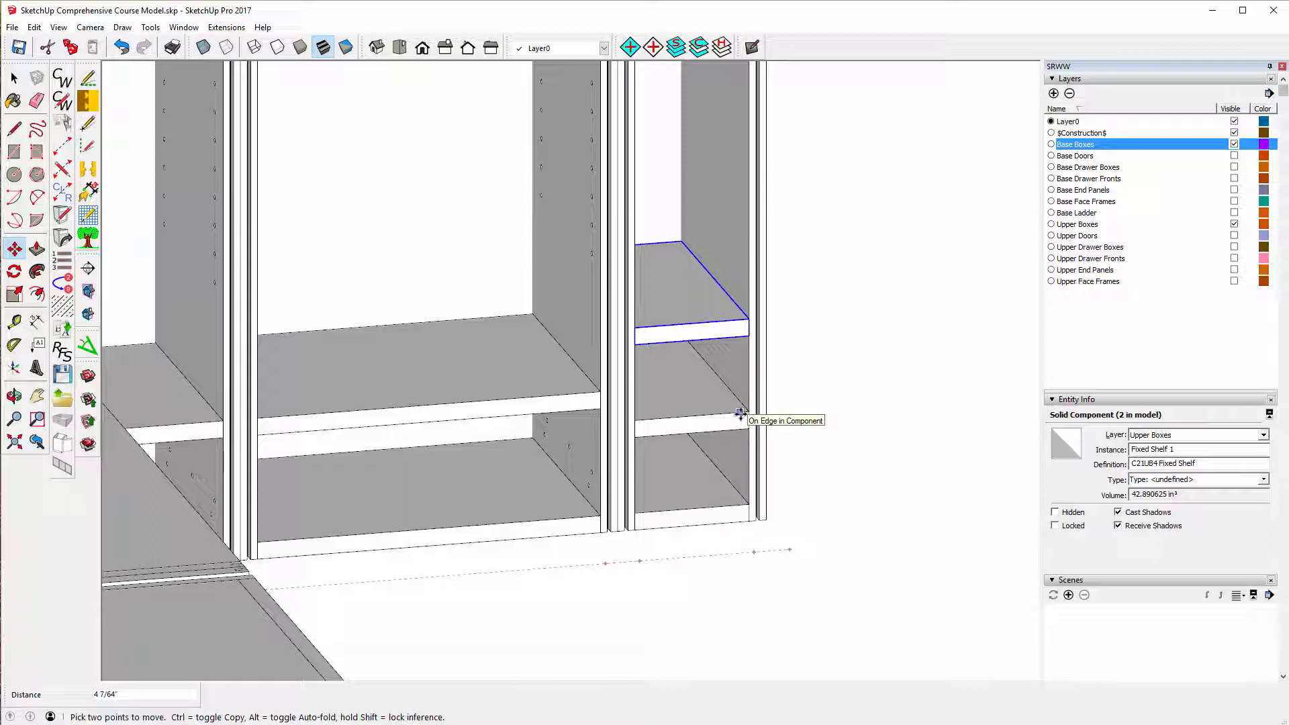
text(6x)
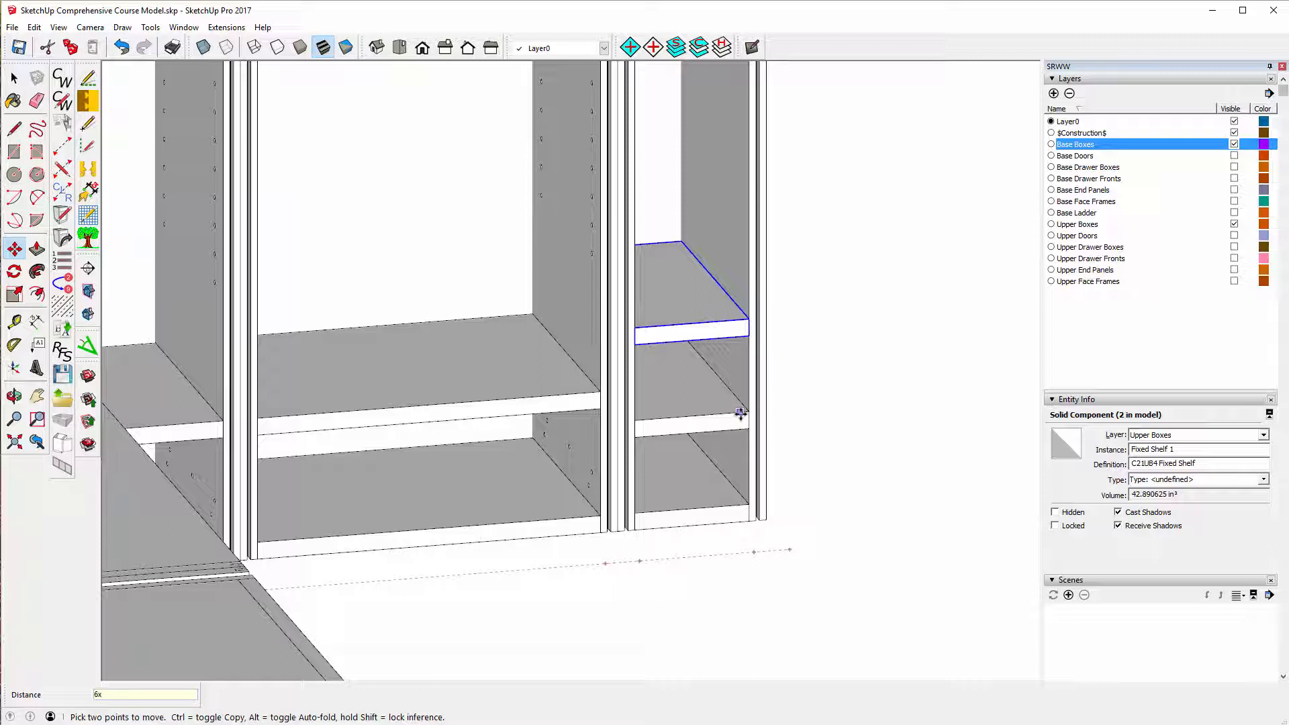
key(Return)
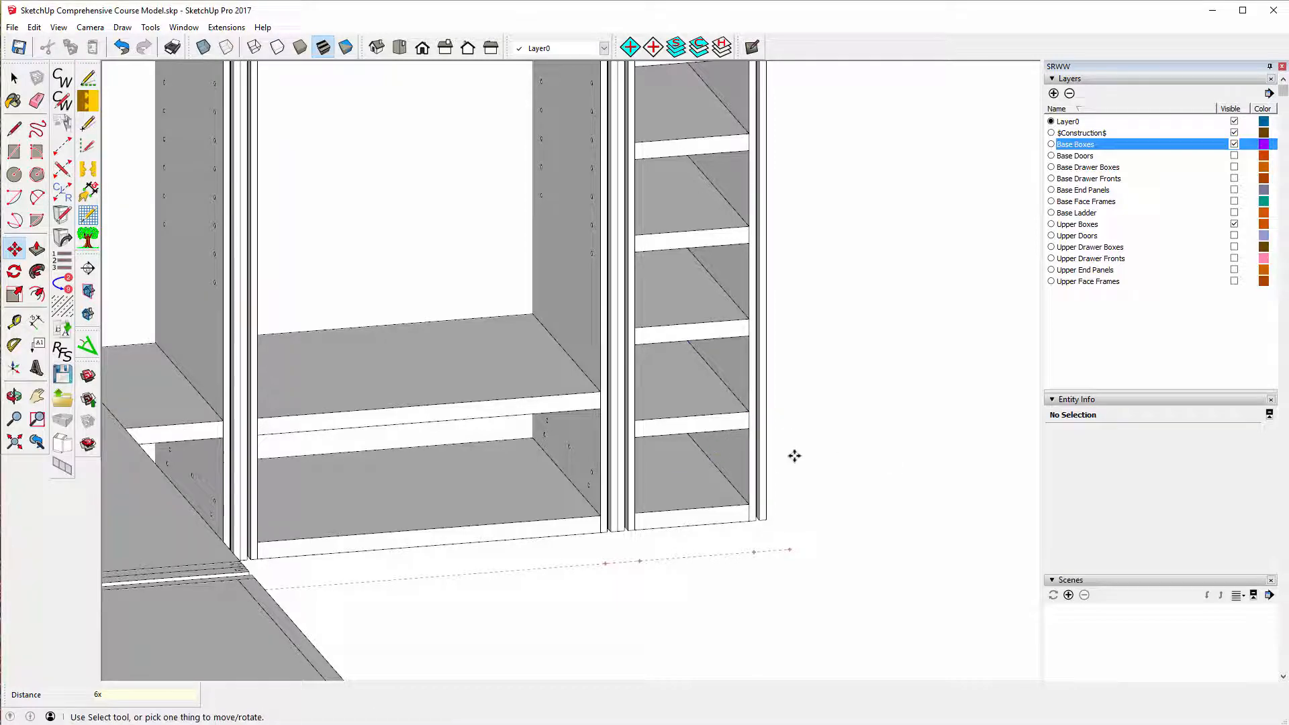
- Turn on all layers to show the complete kitchen with the new shelves in the narrow end cabinet
scroll(794, 455, down, 5)
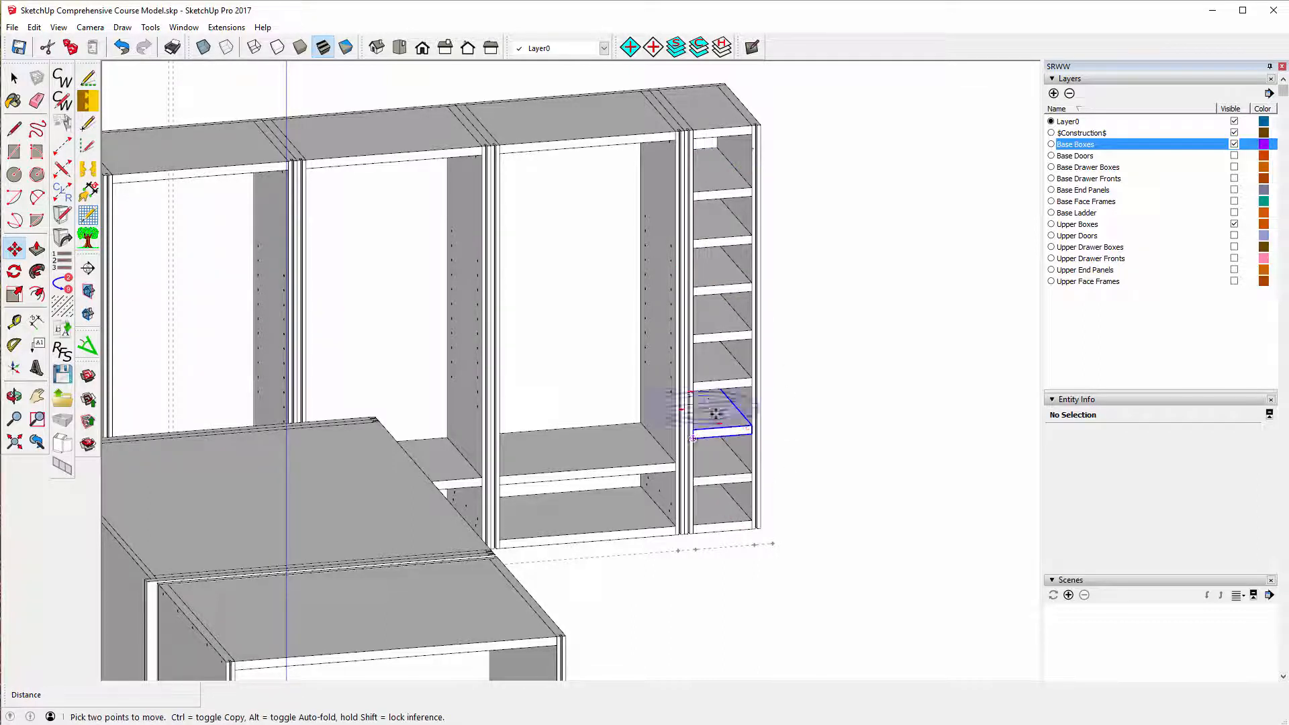
click(716, 411)
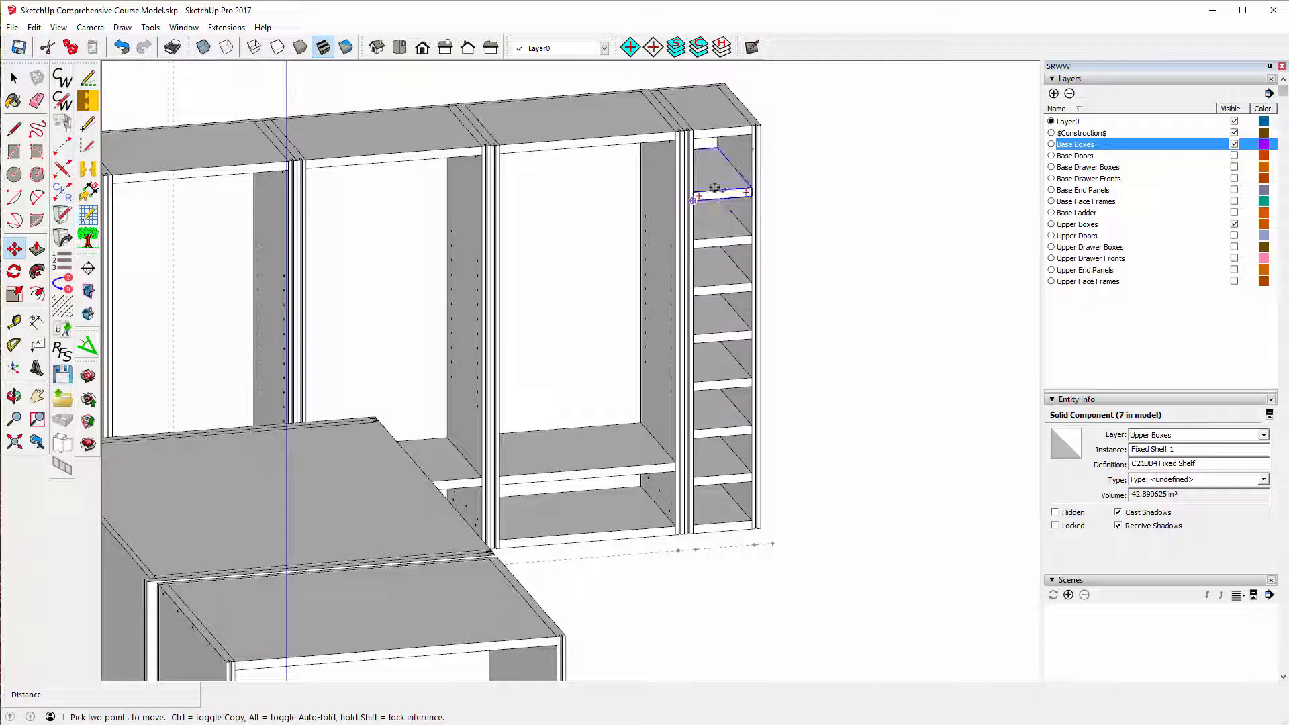
click(712, 161)
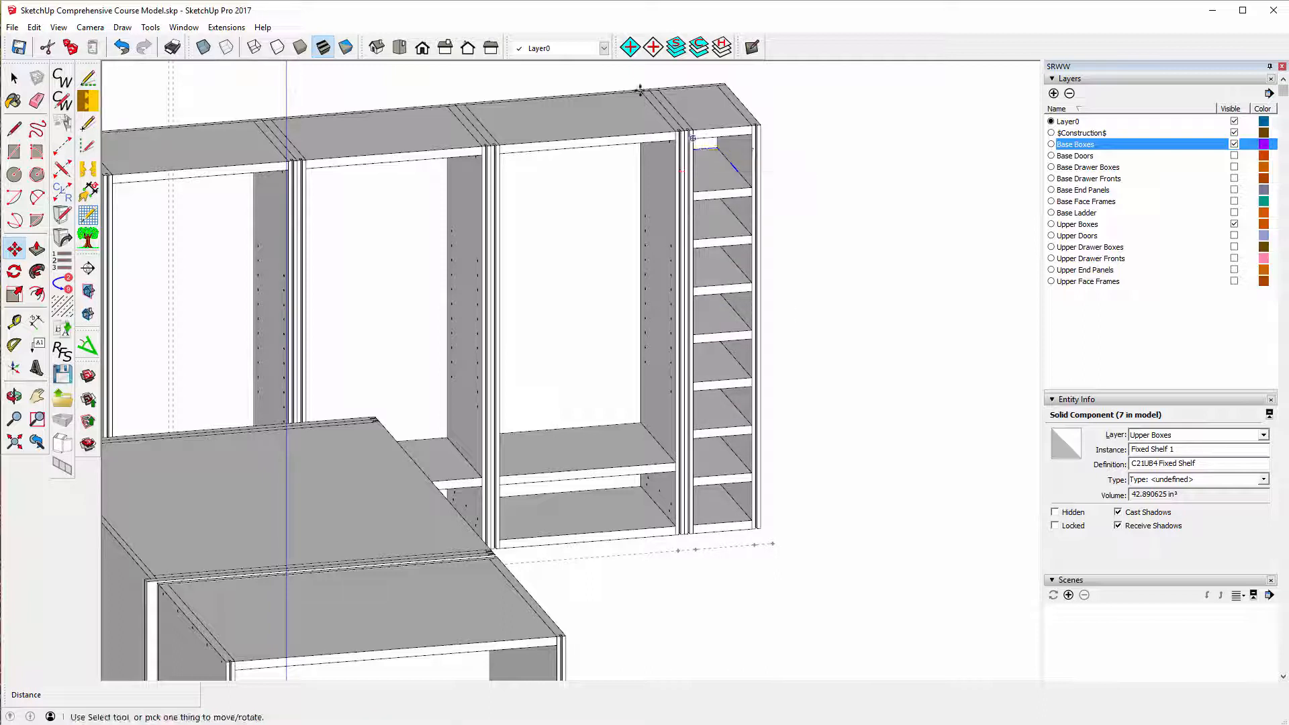
click(674, 46)
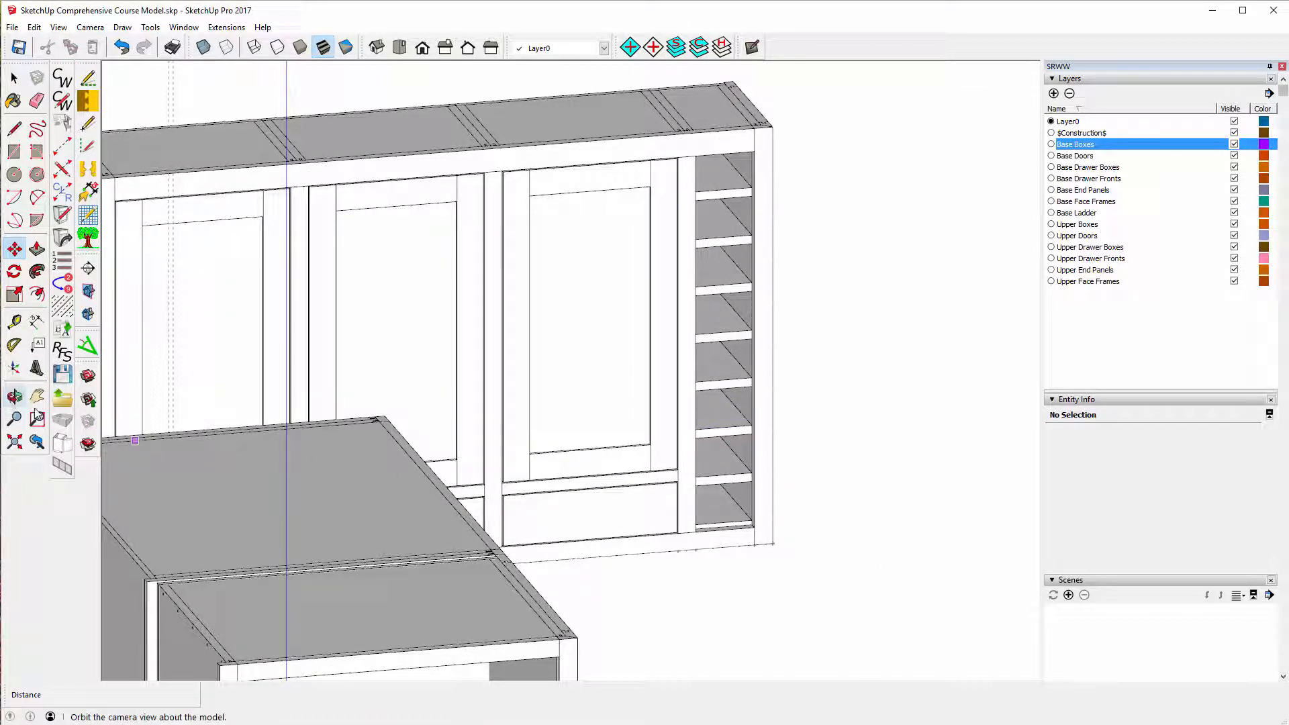
click(14, 396)
drag(837, 627, 632, 455)
scroll(607, 429, down, 3)
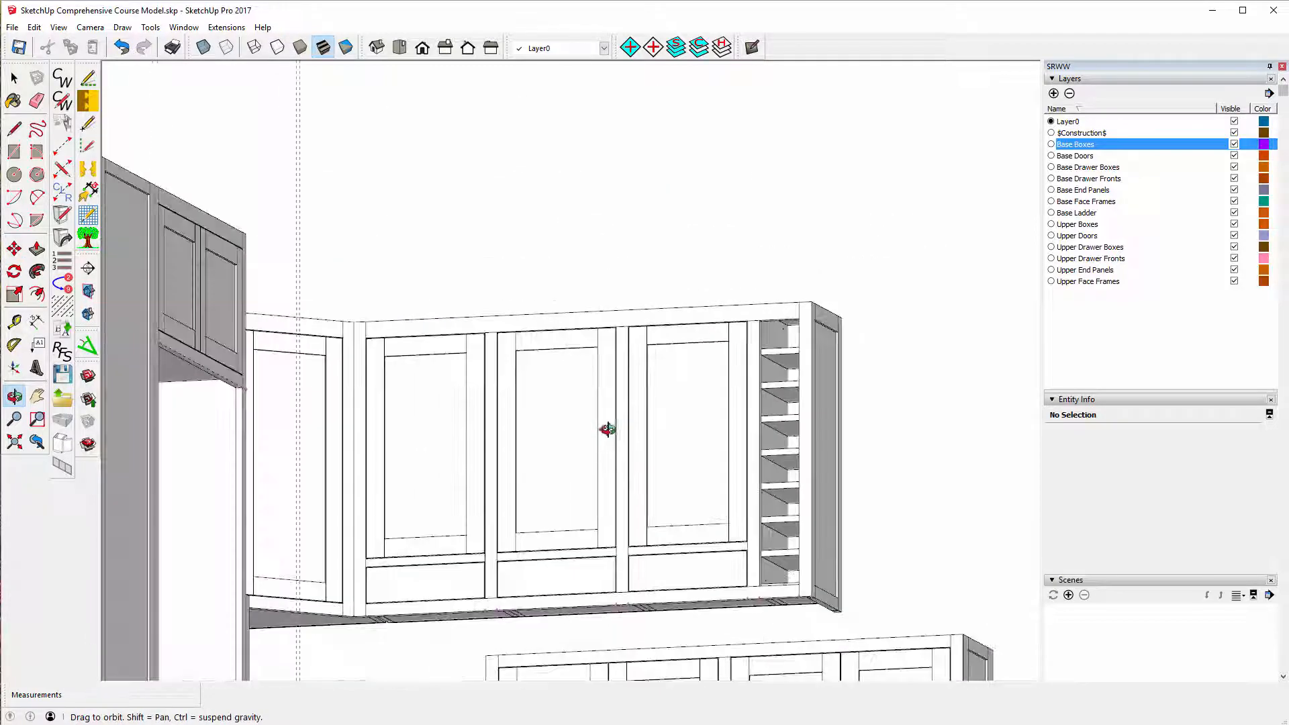
scroll(837, 582, up, 2)
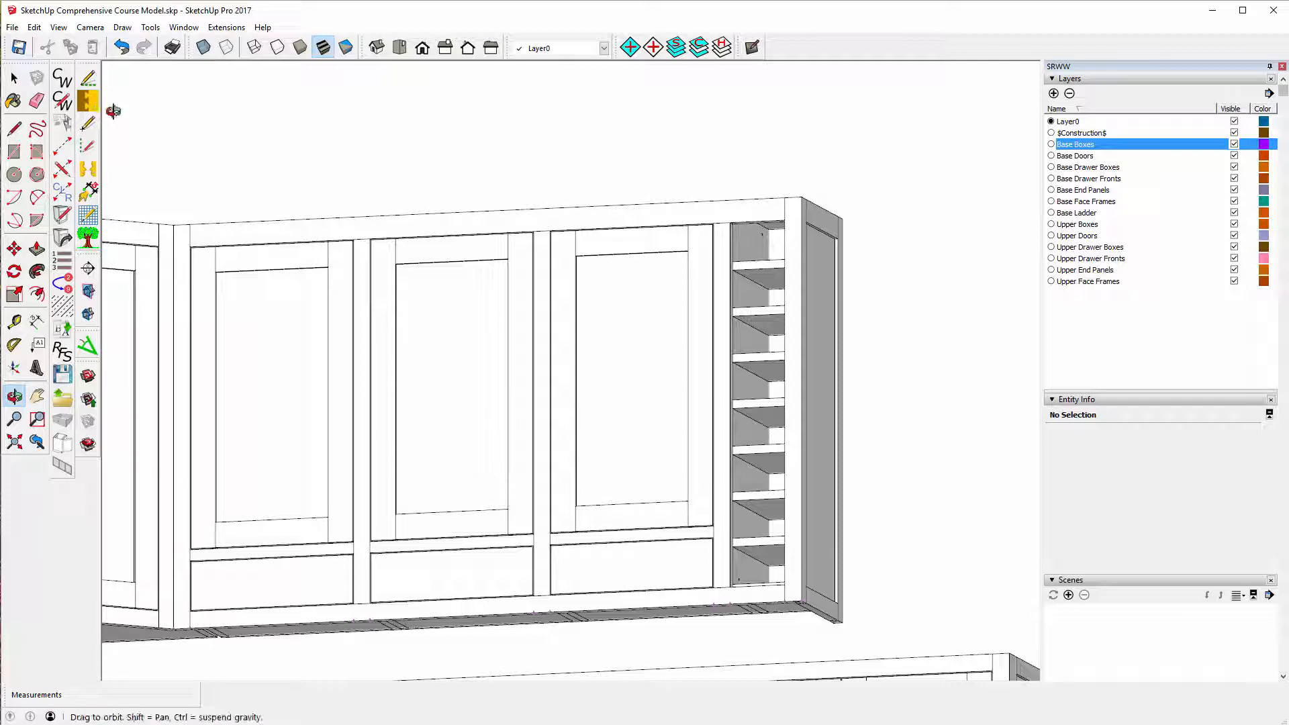
- Name the second and third shelves from the bottom of the narrow end cabinet Fixed Shelf 2 and Fixed Shelf 3
click(16, 80)
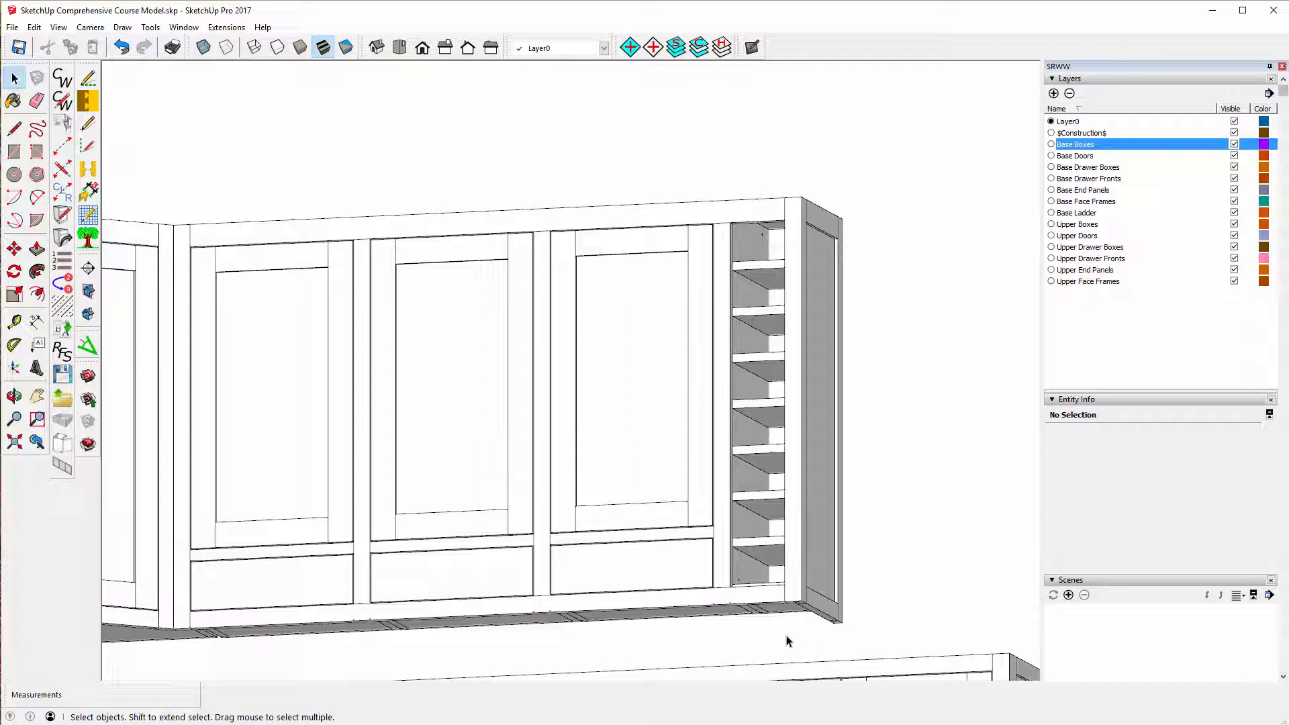
click(759, 549)
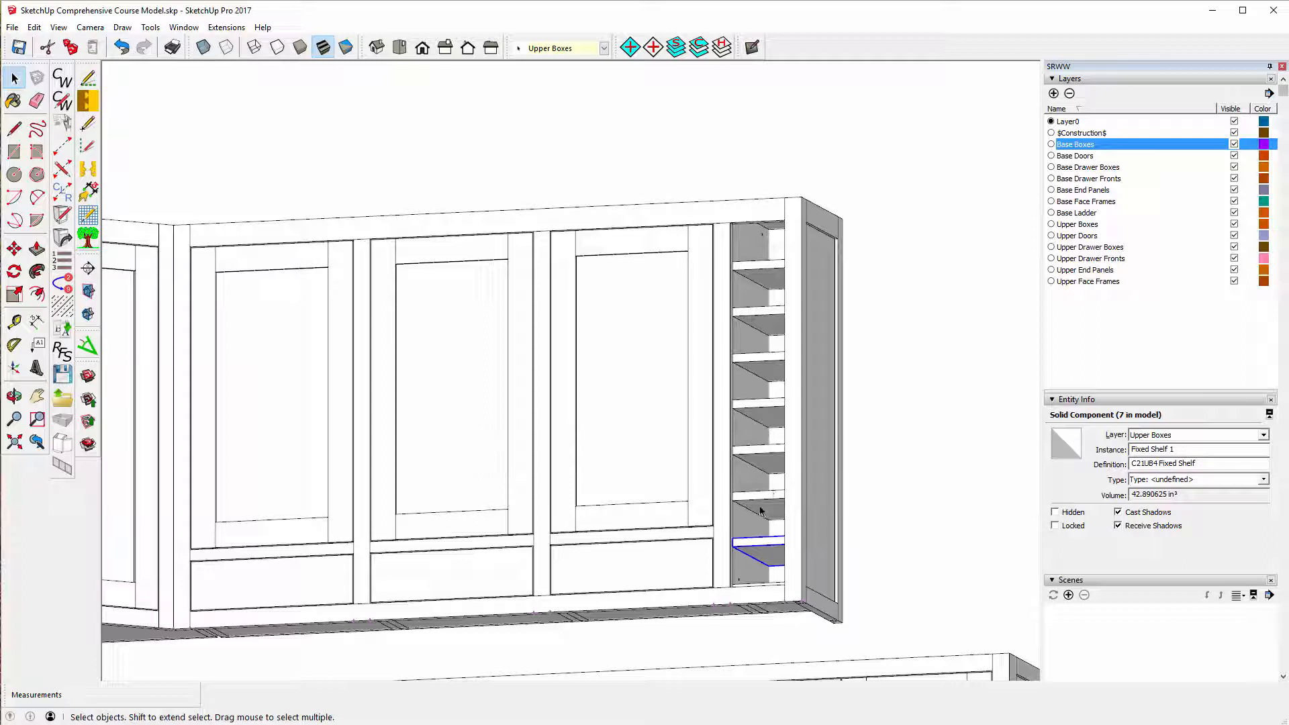
click(756, 507)
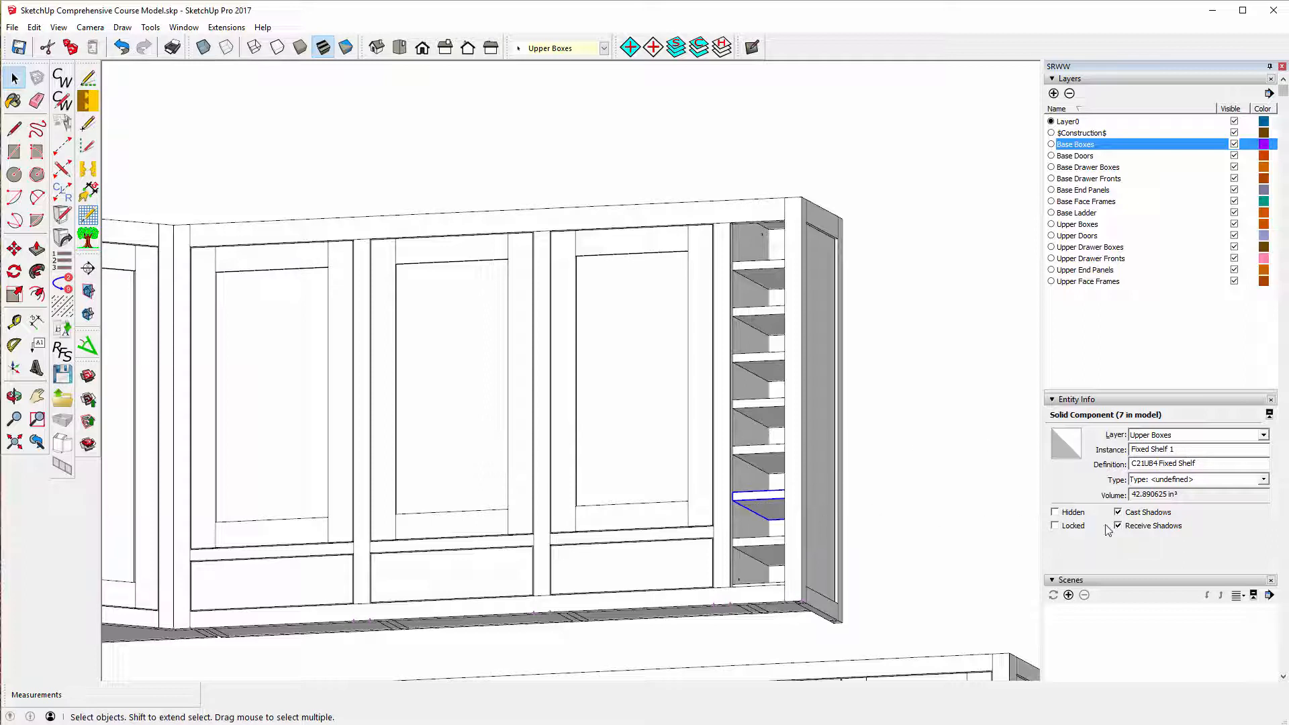
double_click(1176, 448)
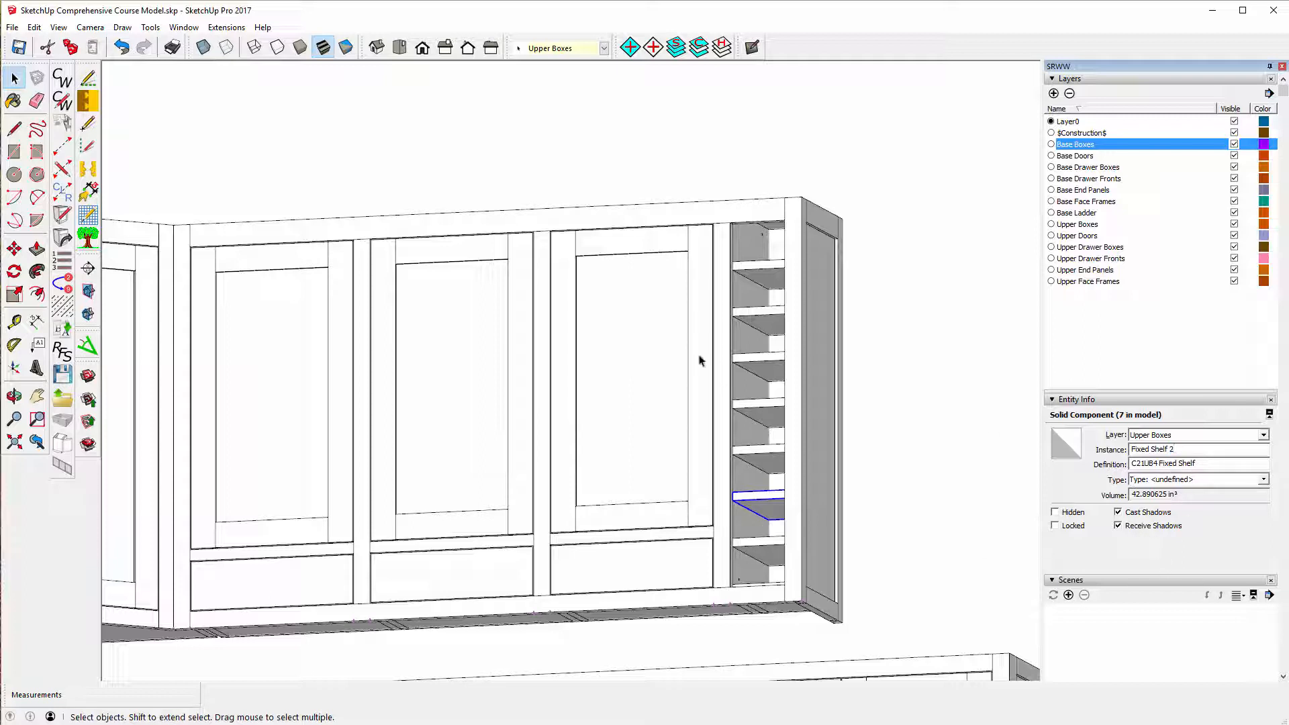
click(757, 459)
text(3)
- Name the instances of the fourth through seventh shelves from the bottom Fixed Shelf 4, 5, 6 and 7, in ascending order
click(763, 413)
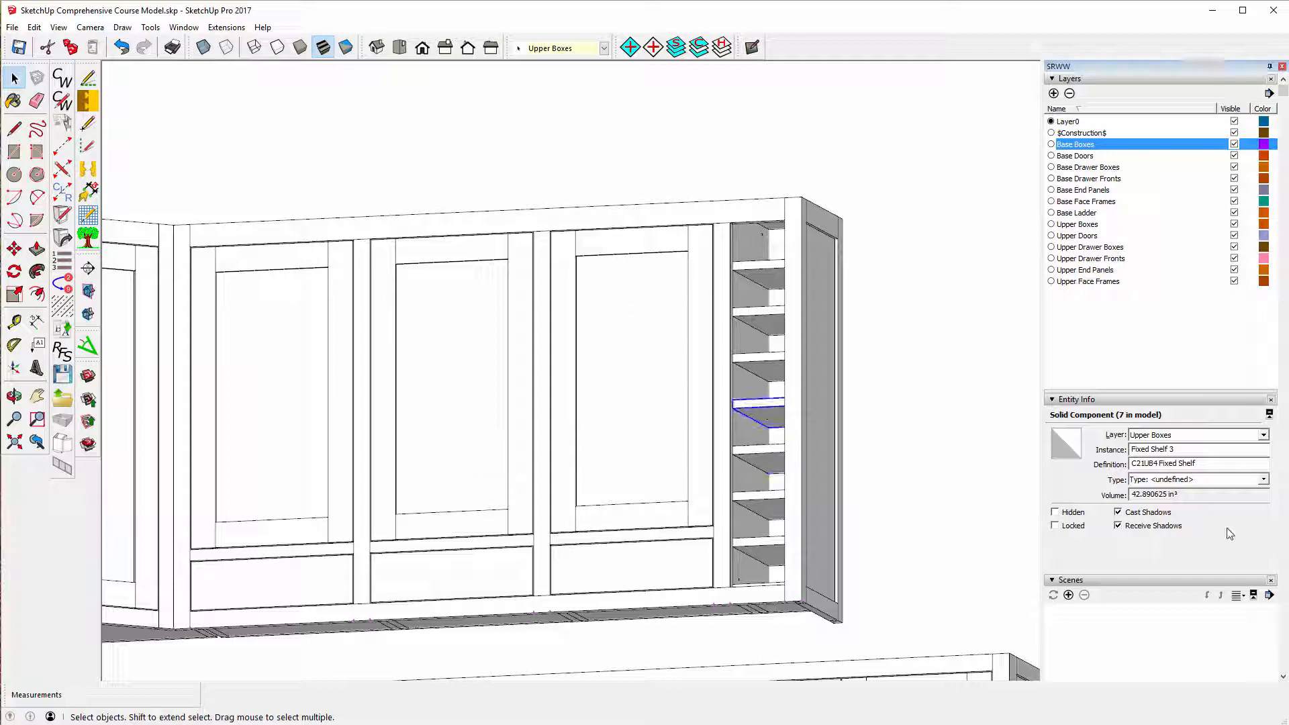
double_click(1172, 449)
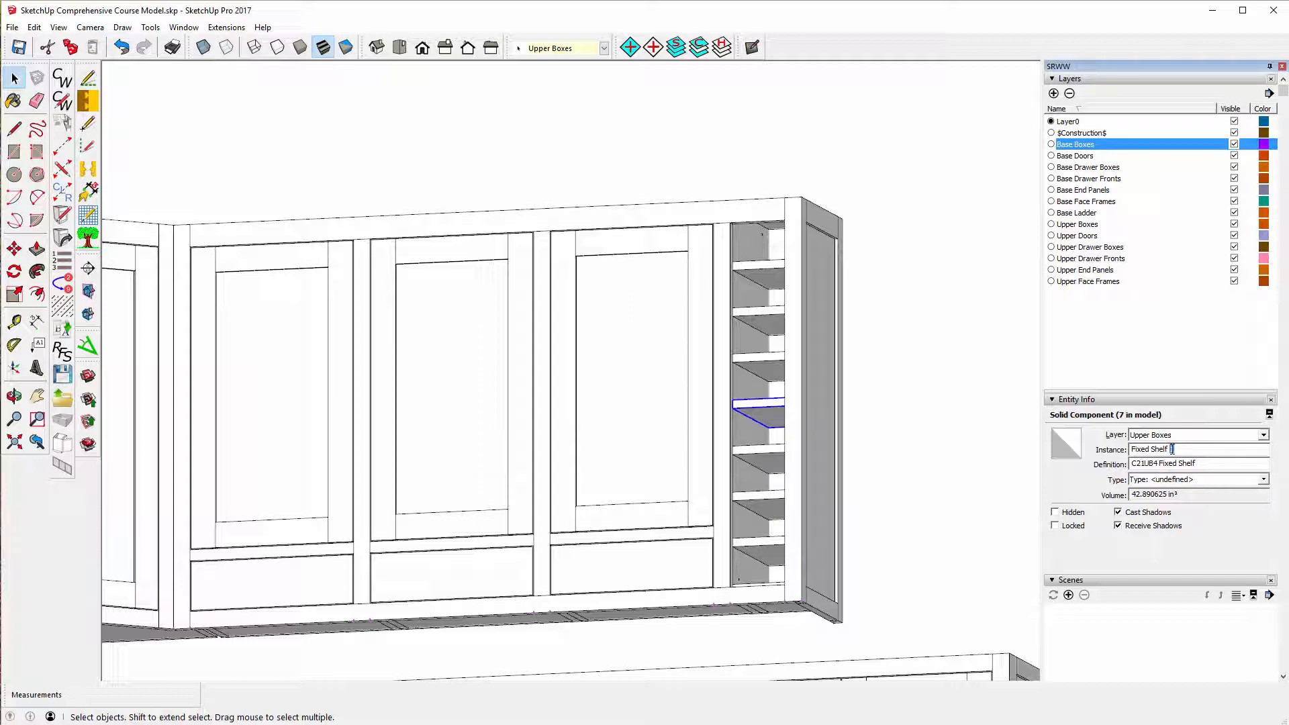
text(4)
click(747, 361)
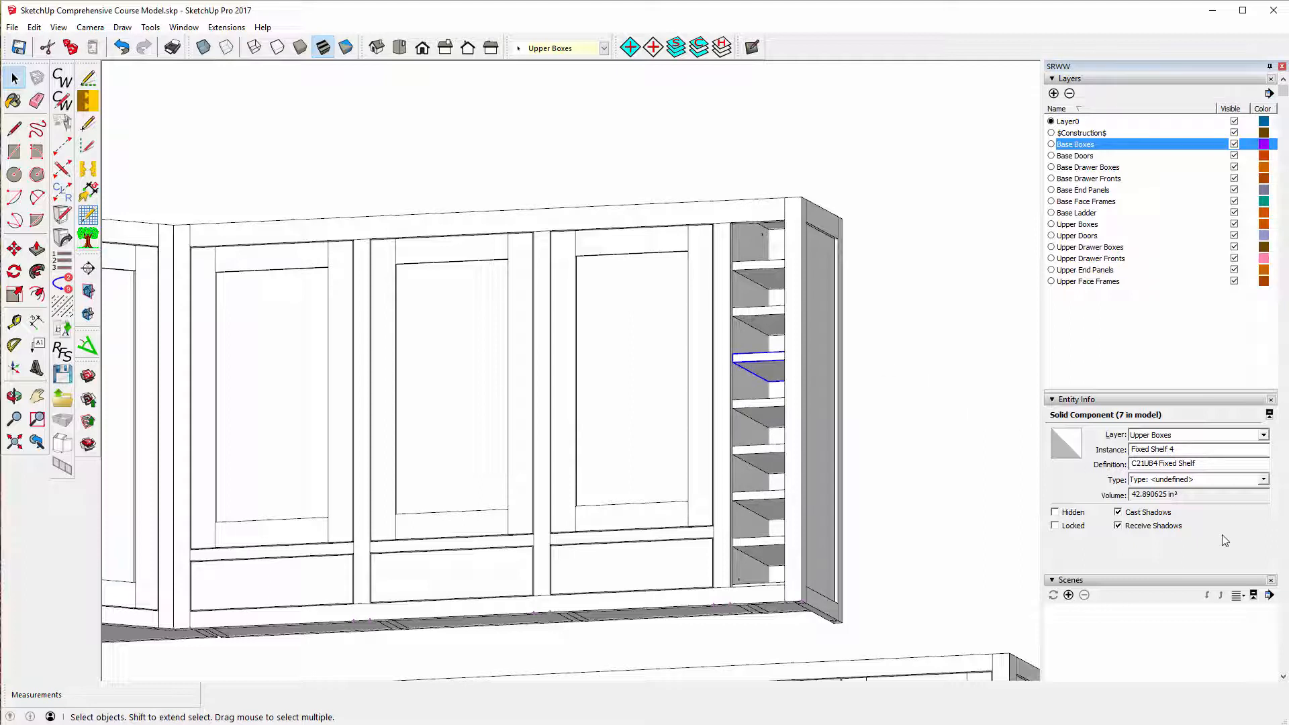
click(1174, 450)
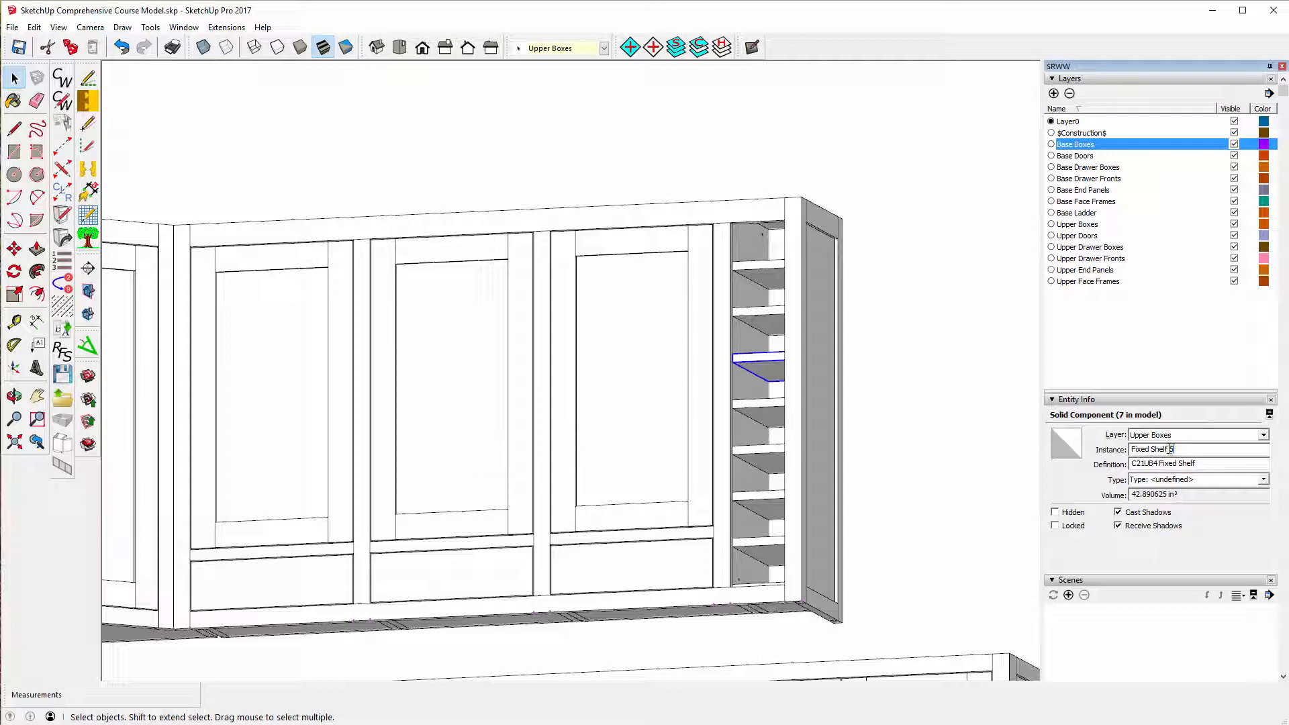
click(754, 320)
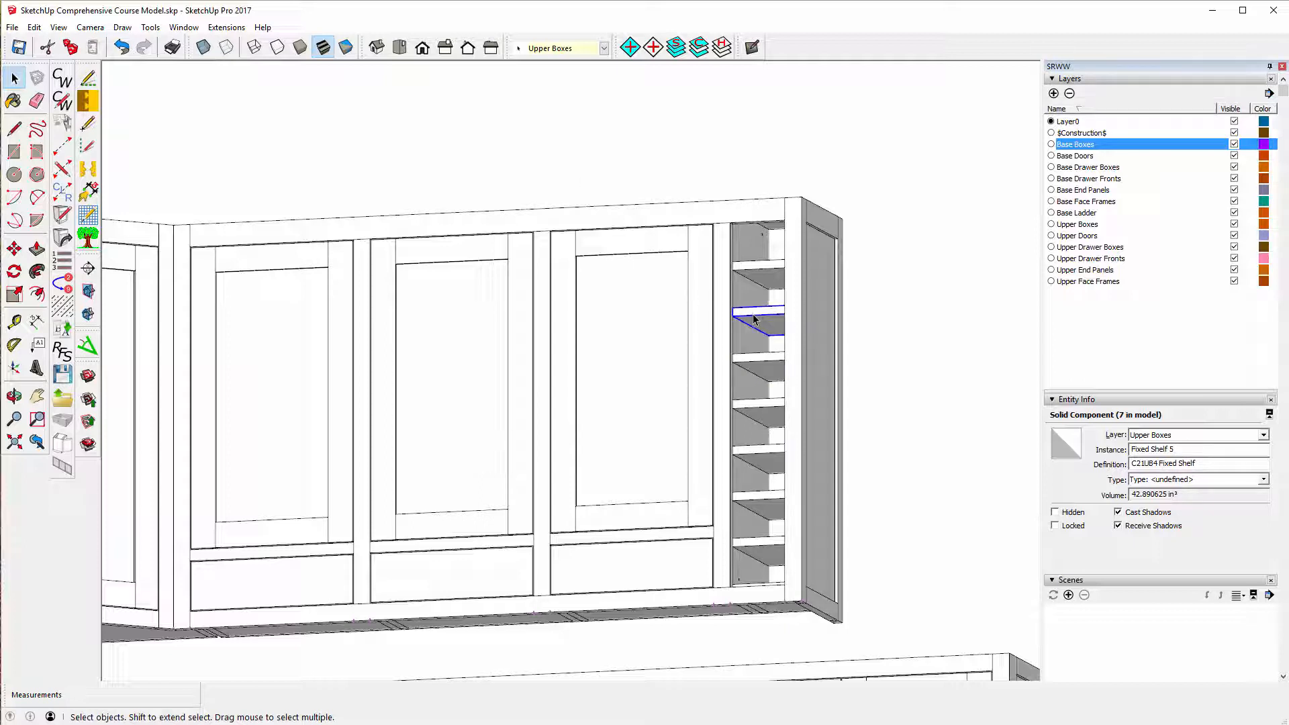
click(1174, 450)
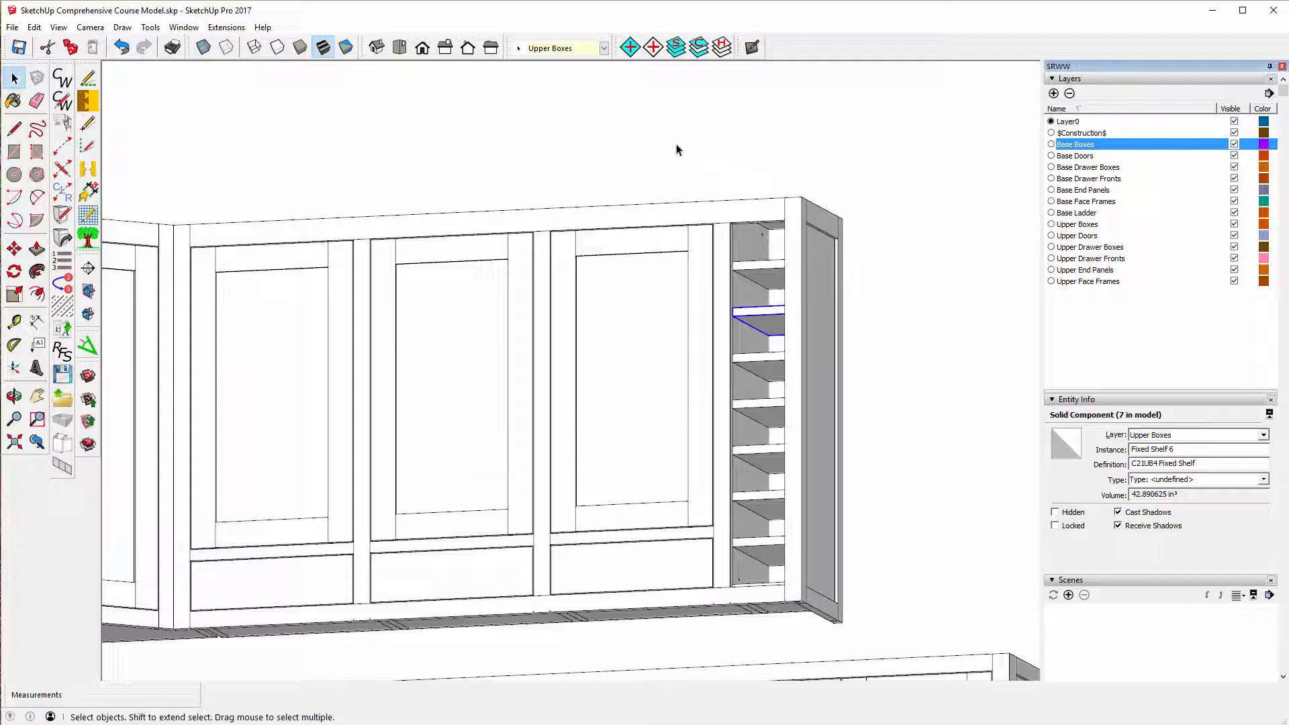
click(771, 271)
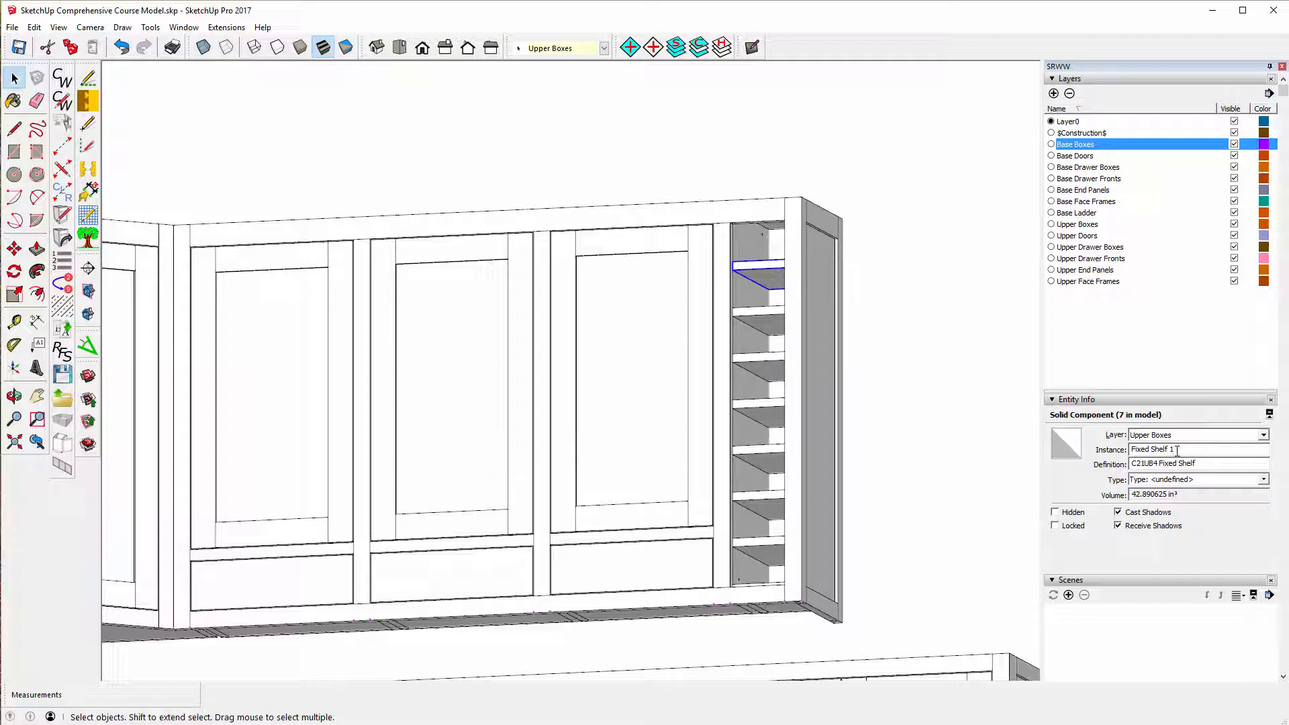
drag(1177, 451, 1171, 451)
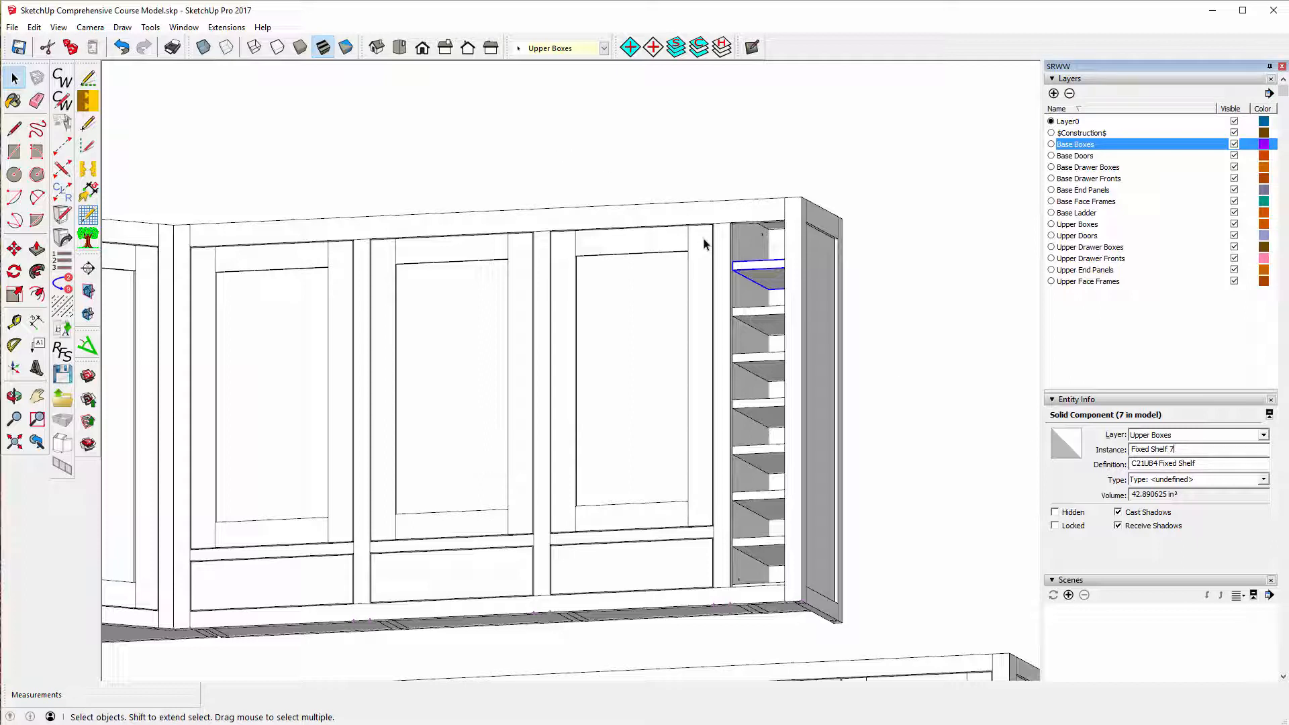
- Check the narrow end cabinet's bottom panel and review the whole kitchen cabinet layout
click(775, 610)
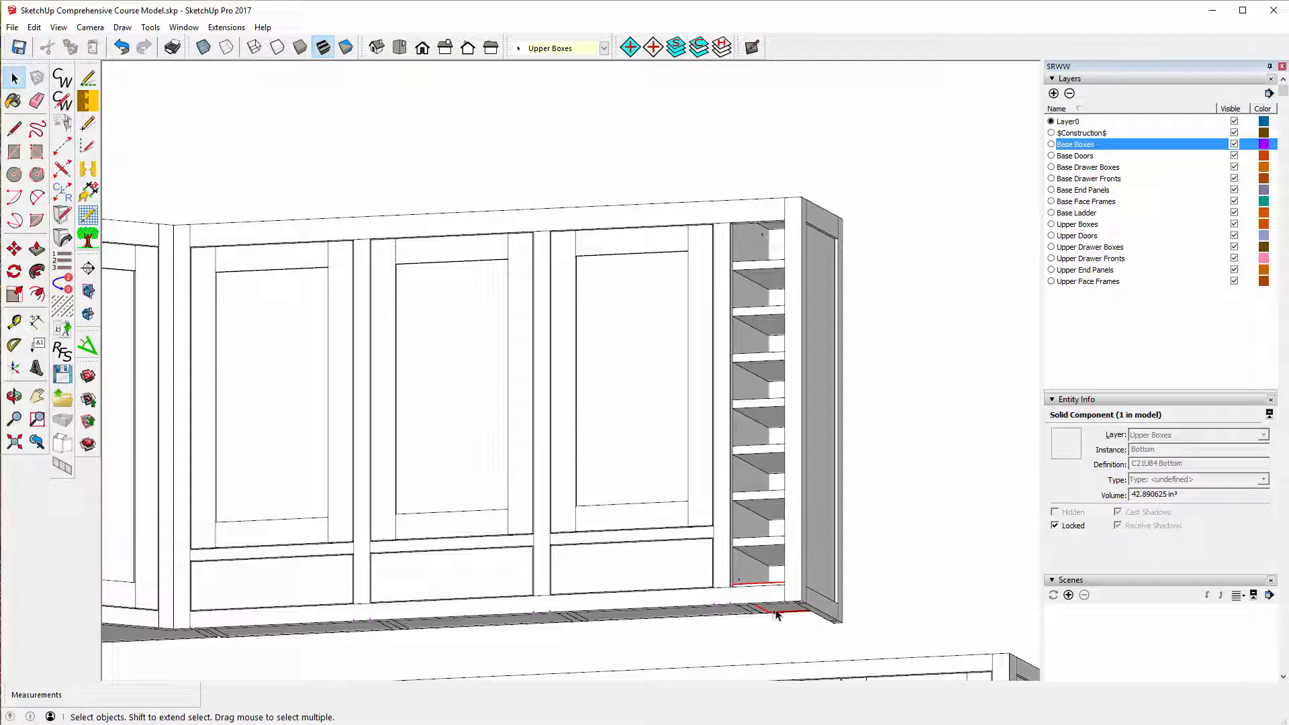
click(14, 397)
drag(403, 194, 489, 478)
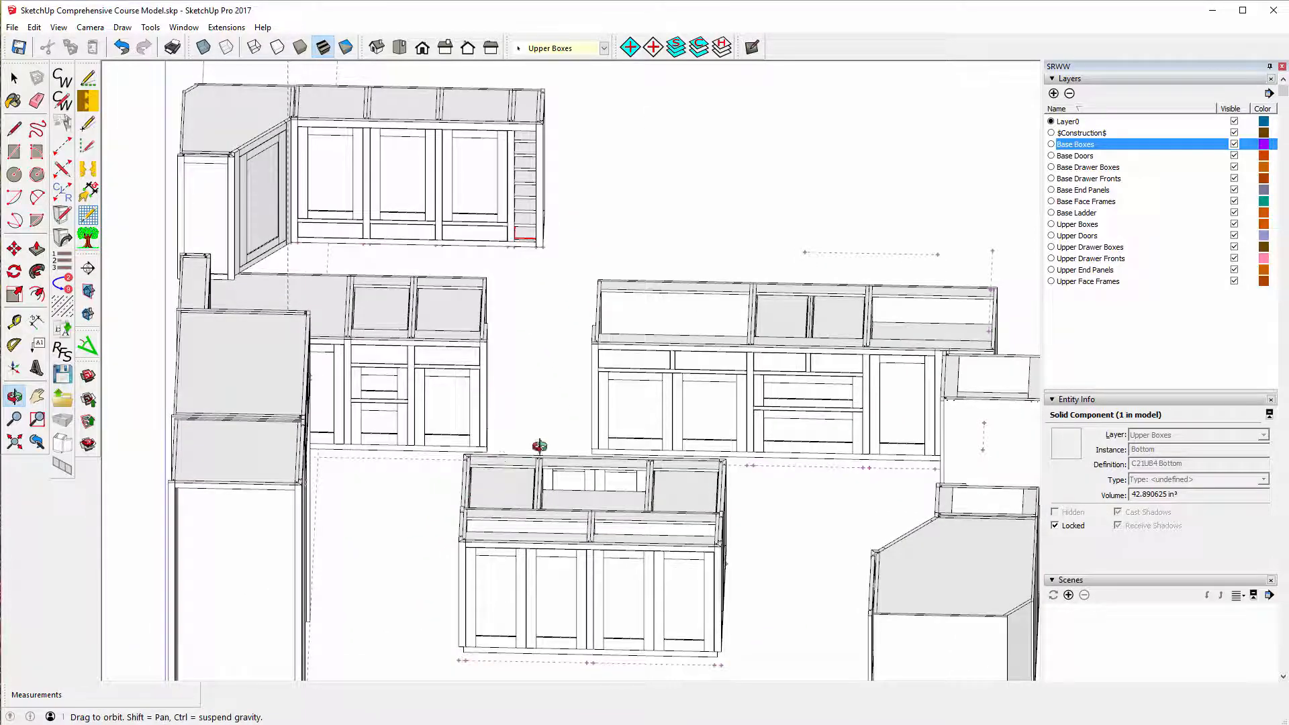
drag(537, 445, 278, 308)
scroll(772, 440, up, 3)
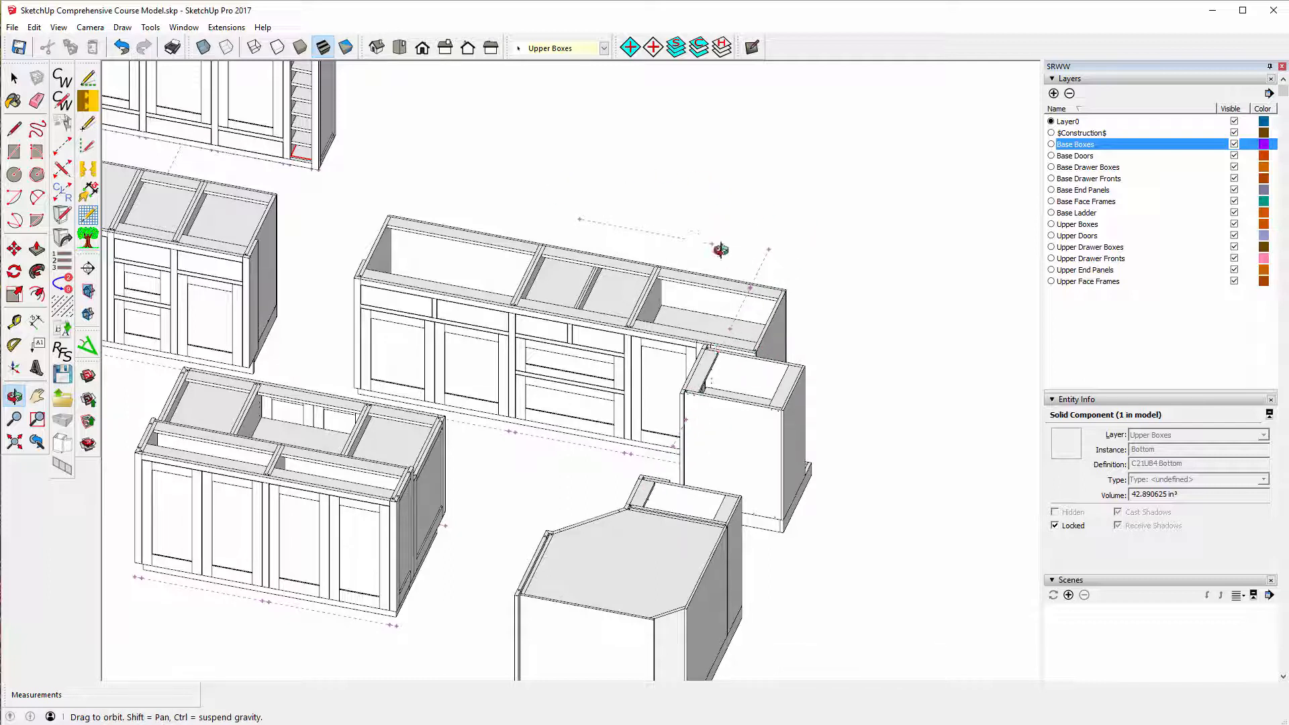
scroll(802, 428, down, 5)
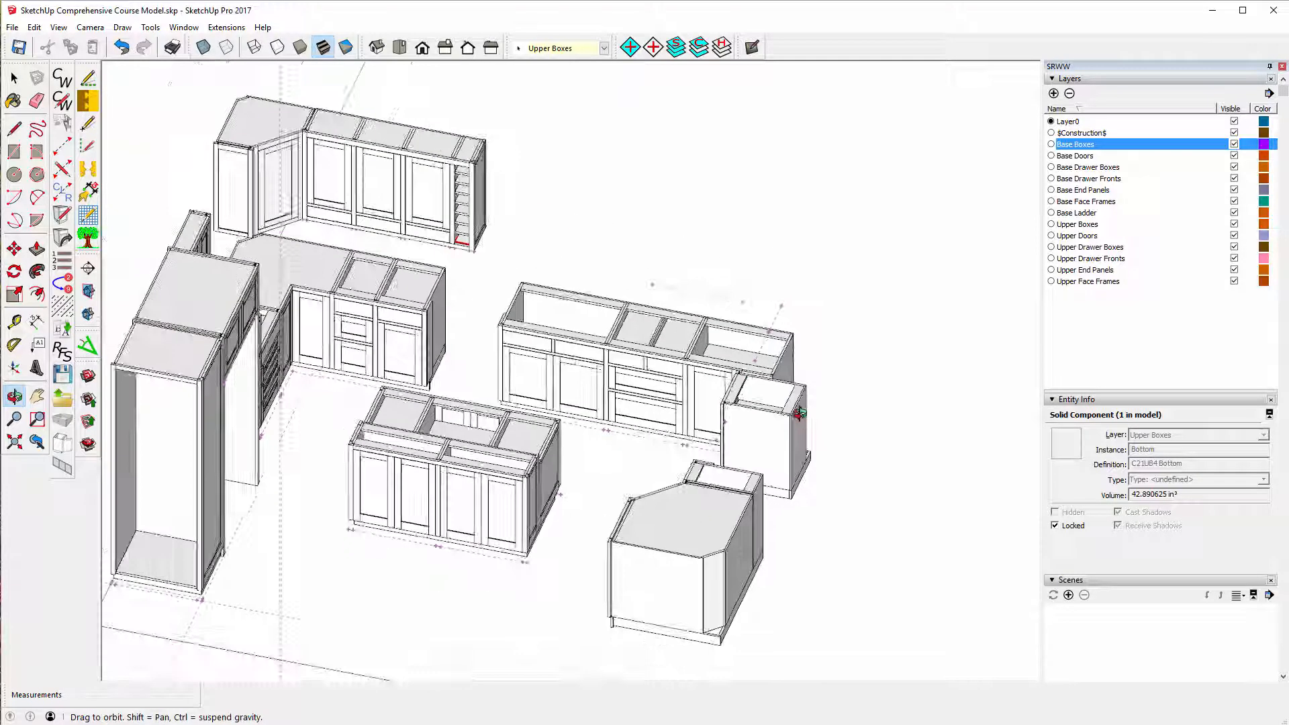